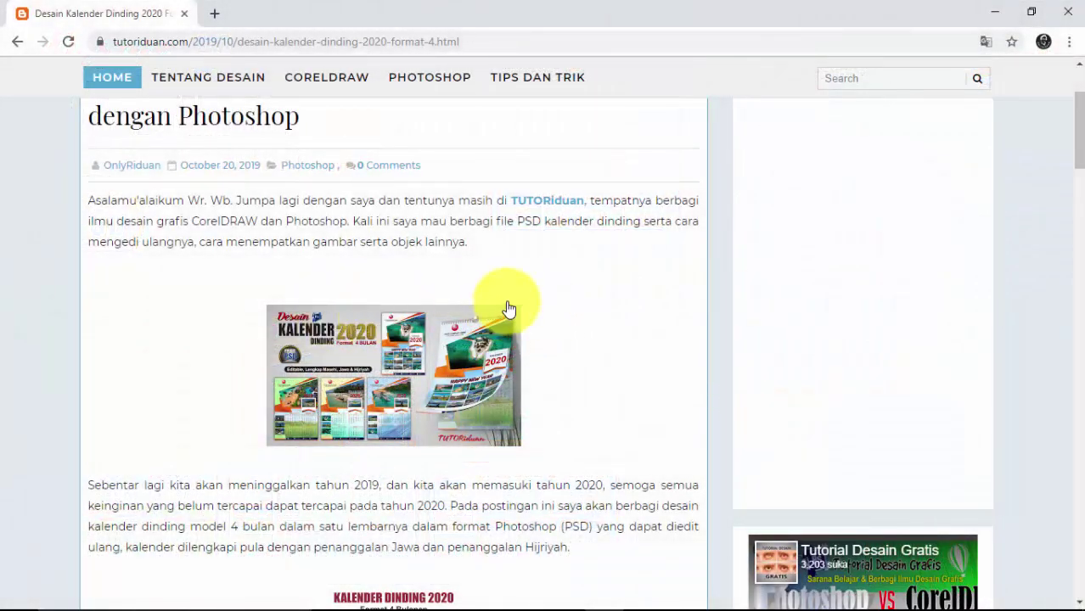
- Scroll the TUTORiduan article down to the 'Download Kalender Dinding 2020 PSD' link
{"action": "scroll", "coordinate": [508, 303], "scroll_direction": "up", "scroll_amount": 3}
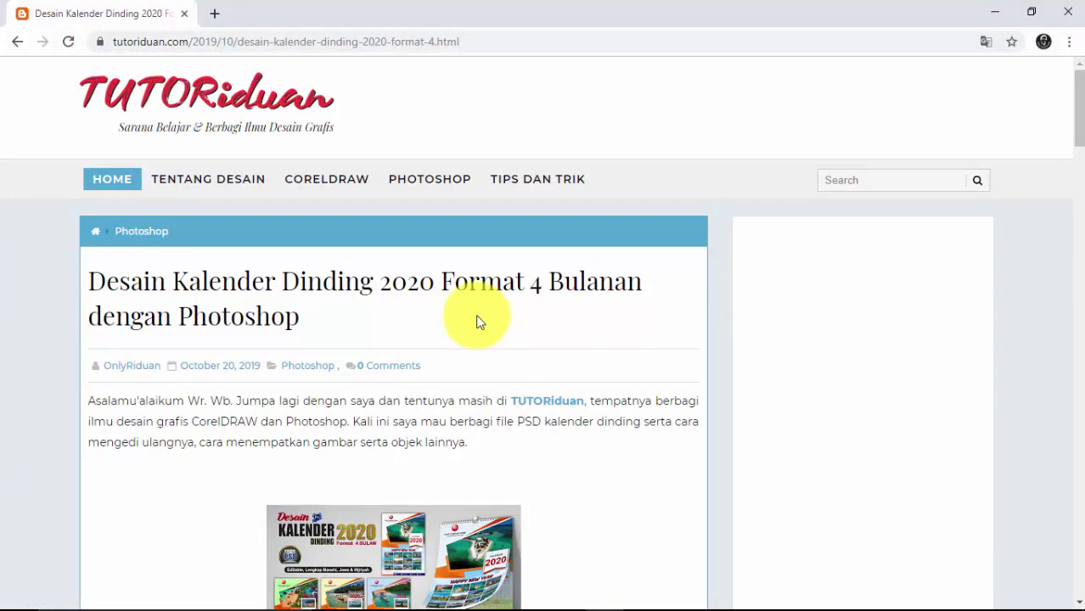
{"action": "scroll", "coordinate": [478, 318], "scroll_direction": "down", "scroll_amount": 1}
{"action": "scroll", "coordinate": [478, 314], "scroll_direction": "down", "scroll_amount": 1}
{"action": "scroll", "coordinate": [477, 314], "scroll_direction": "down", "scroll_amount": 2}
{"action": "scroll", "coordinate": [477, 315], "scroll_direction": "down", "scroll_amount": 1}
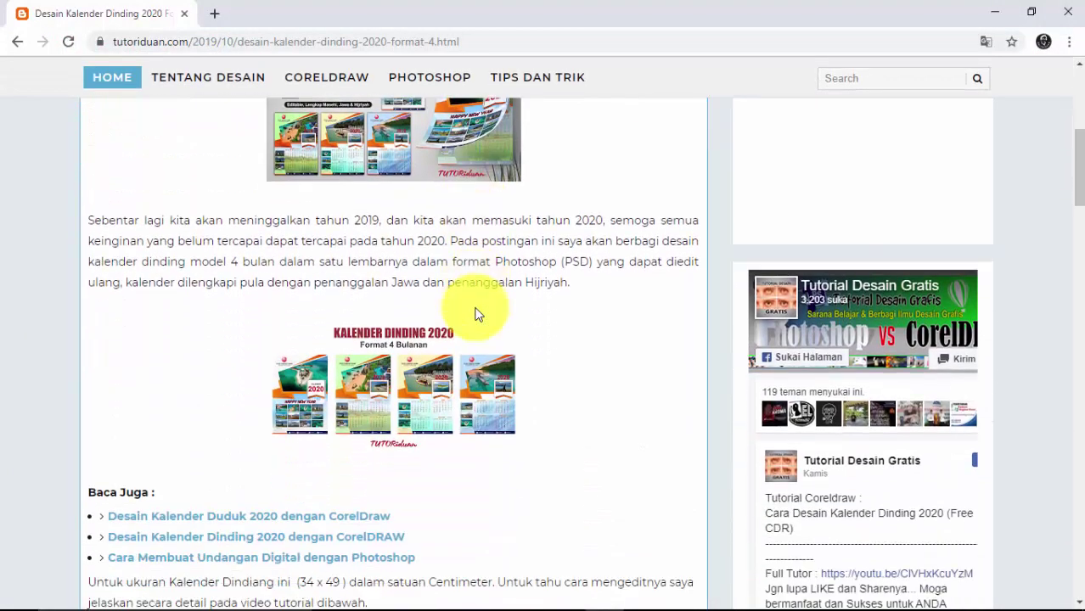
{"action": "scroll", "coordinate": [477, 314], "scroll_direction": "down", "scroll_amount": 2}
{"action": "scroll", "coordinate": [478, 313], "scroll_direction": "down", "scroll_amount": 2}
{"action": "scroll", "coordinate": [477, 310], "scroll_direction": "down", "scroll_amount": 1}
{"action": "scroll", "coordinate": [476, 311], "scroll_direction": "down", "scroll_amount": 1}
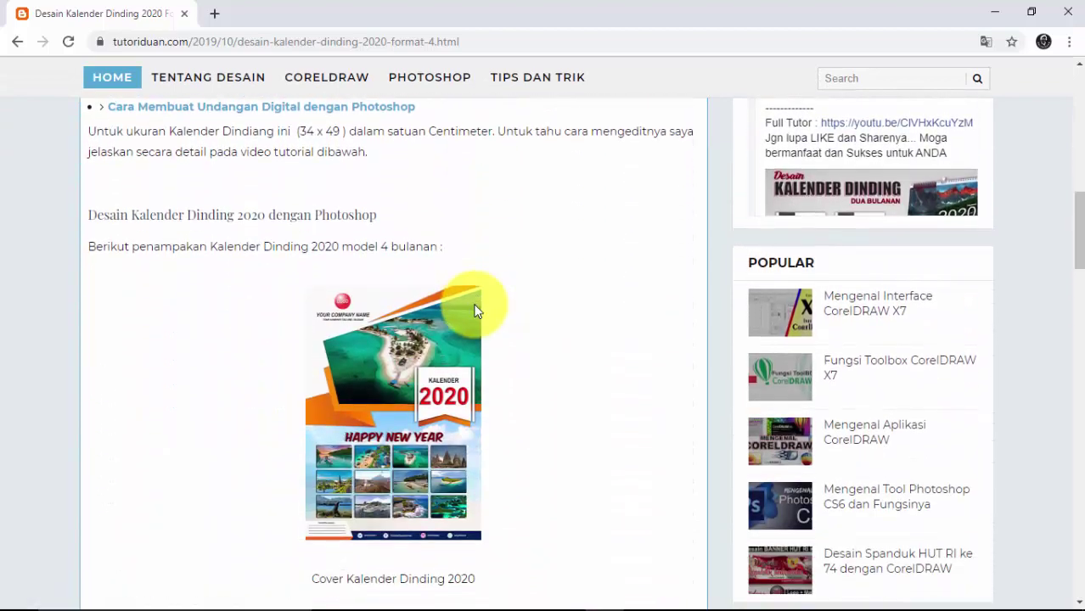
{"action": "scroll", "coordinate": [476, 312], "scroll_direction": "down", "scroll_amount": 1}
{"action": "scroll", "coordinate": [476, 313], "scroll_direction": "down", "scroll_amount": 2}
{"action": "scroll", "coordinate": [475, 313], "scroll_direction": "down", "scroll_amount": 2}
{"action": "scroll", "coordinate": [476, 312], "scroll_direction": "down", "scroll_amount": 1}
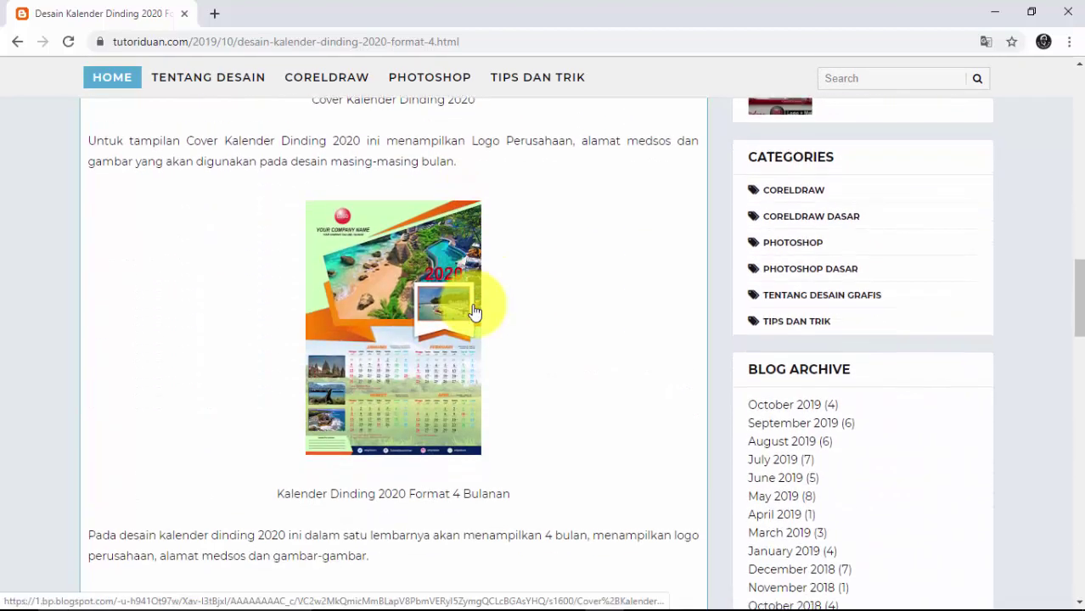
{"action": "scroll", "coordinate": [474, 311], "scroll_direction": "down", "scroll_amount": 3}
{"action": "scroll", "coordinate": [474, 309], "scroll_direction": "down", "scroll_amount": 1}
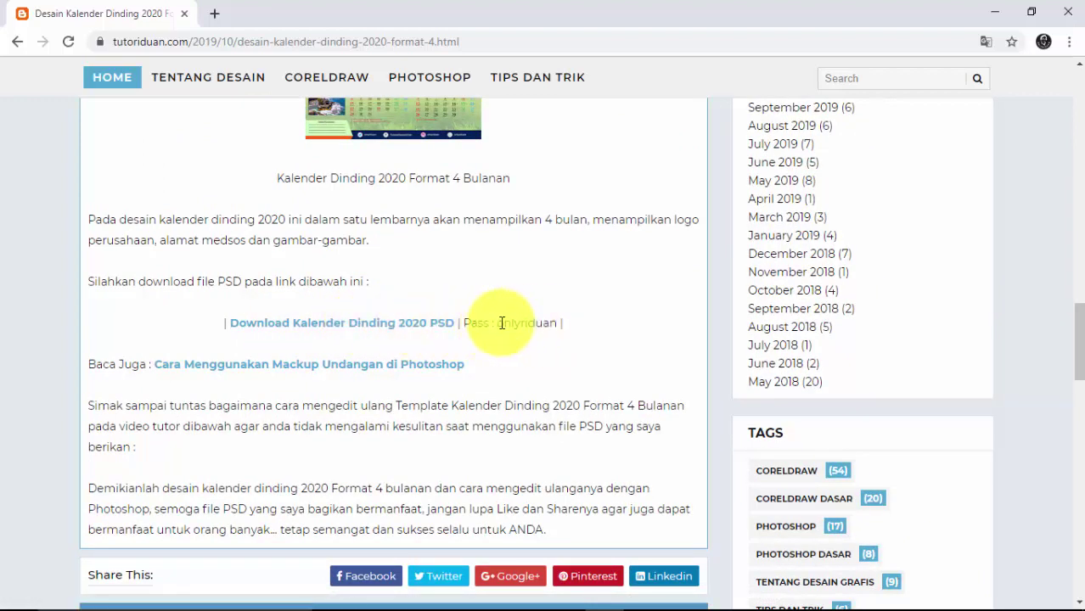
- Download the Kalender Dinding 2020 4 Bulanan zip from Google Drive, then minimize Chrome
{"action": "left_click", "coordinate": [375, 330]}
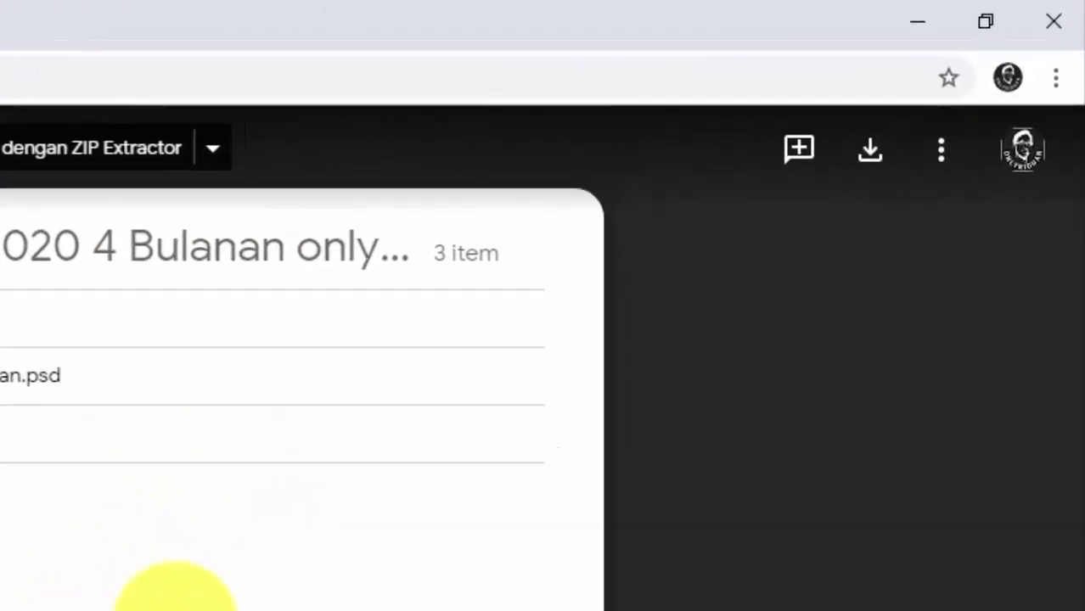
{"action": "left_click", "coordinate": [969, 80]}
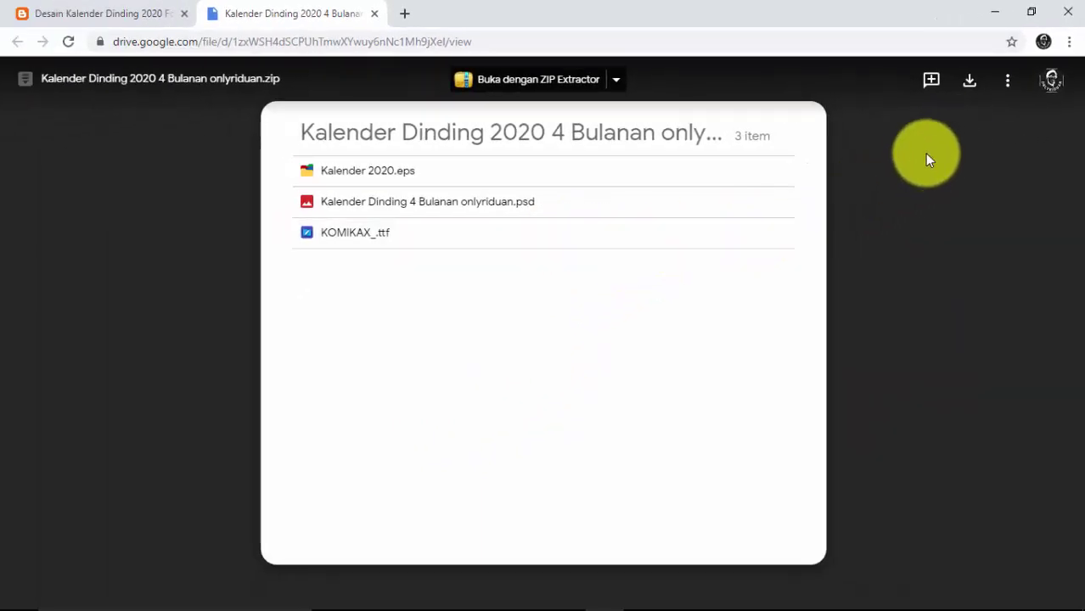
{"action": "left_click", "coordinate": [995, 12]}
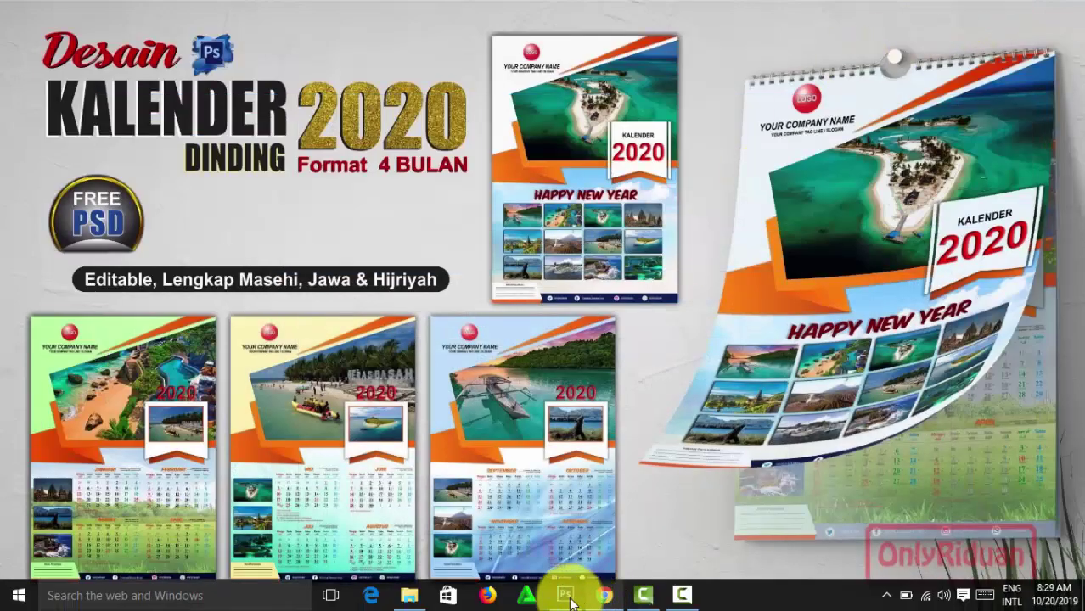
- Show Downloads > Kalender 2019 > New folder with the downloaded archive in File Explorer
{"action": "left_click", "coordinate": [412, 597]}
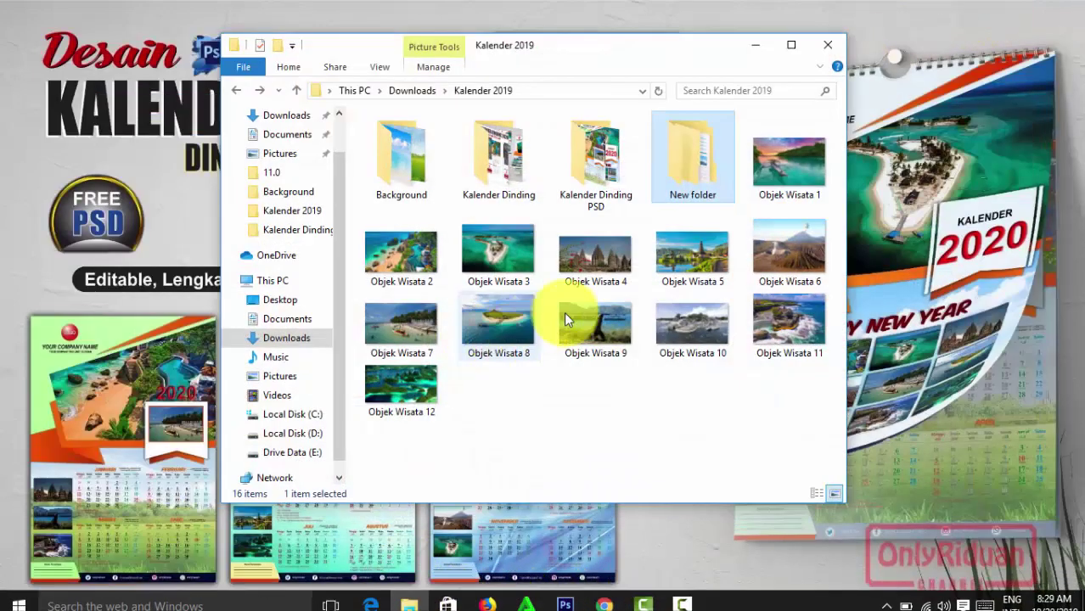
{"action": "double_click", "coordinate": [701, 170]}
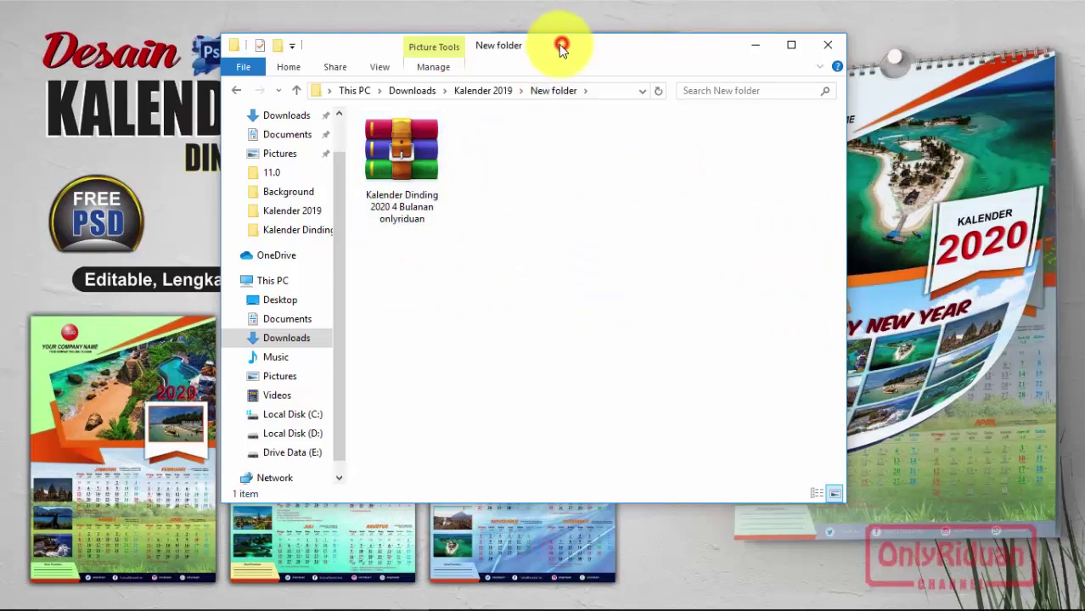
{"action": "left_click_drag", "start_coordinate": [562, 42], "coordinate": [529, 66]}
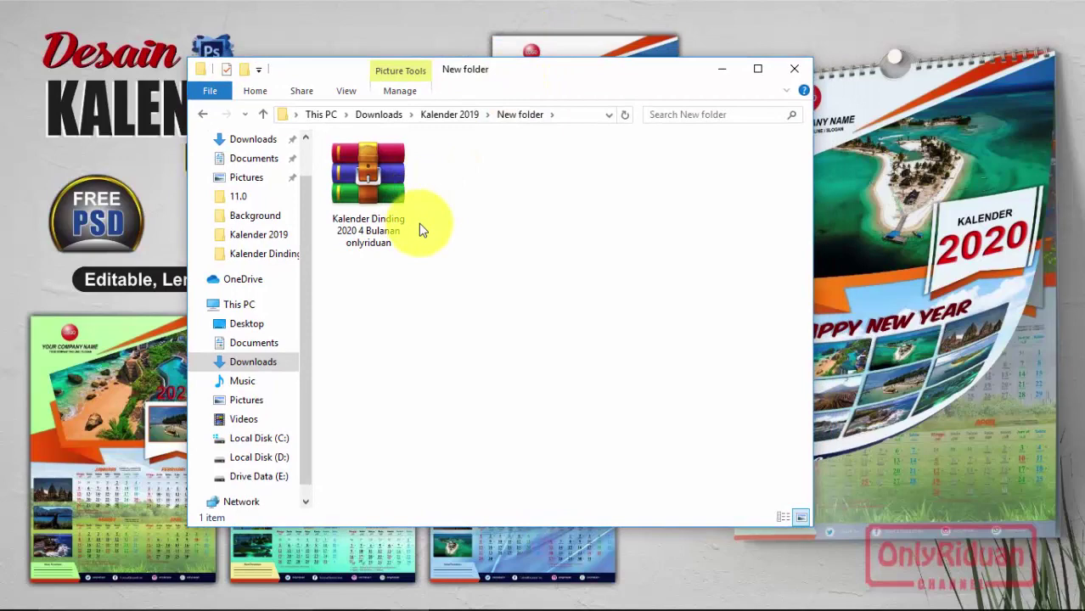
- Extract the RAR archive here with its password, then select the Komika Axis font file
{"action": "right_click", "coordinate": [371, 184]}
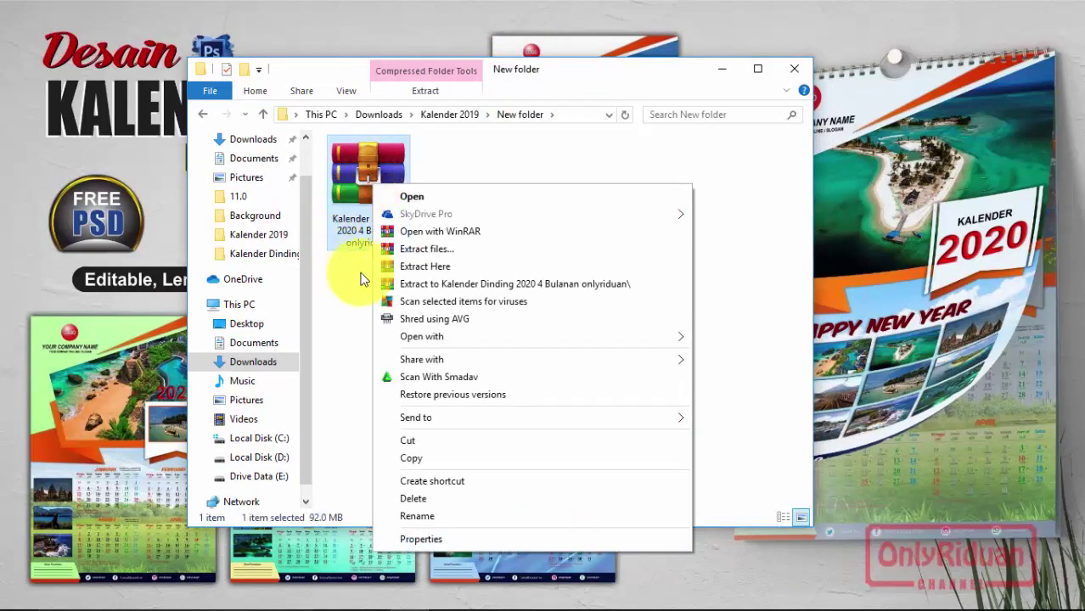
{"action": "left_click", "coordinate": [378, 266]}
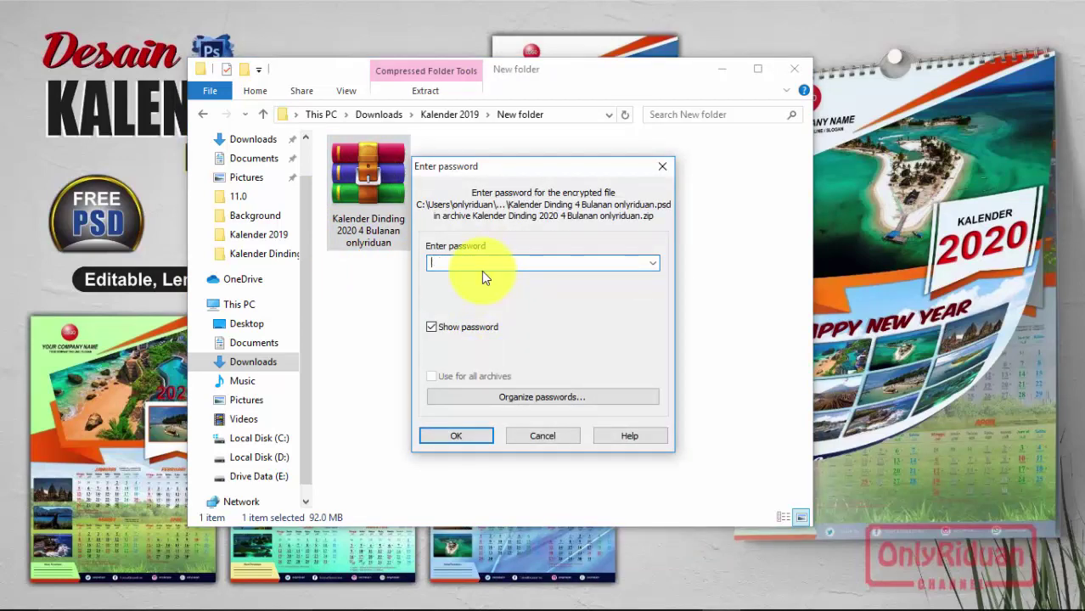
{"action": "type", "text": "o"}
{"action": "type", "text": "nlyri"}
{"action": "type", "text": "duan"}
{"action": "left_click", "coordinate": [459, 434]}
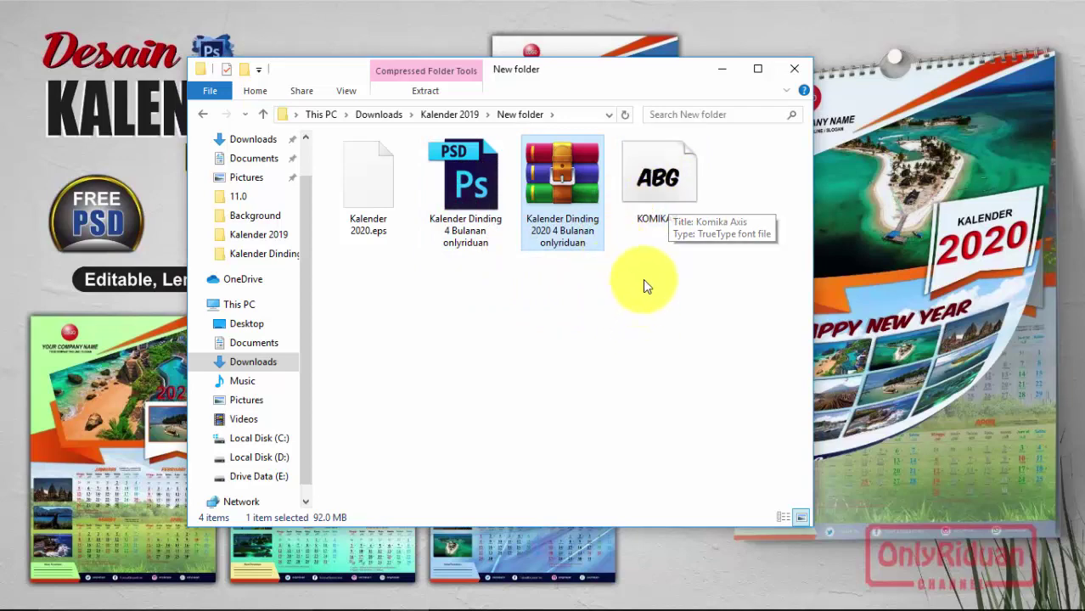
{"action": "left_click", "coordinate": [659, 183]}
- View the Komika Axis font file's context menu and dismiss it without choosing
{"action": "right_click", "coordinate": [668, 184]}
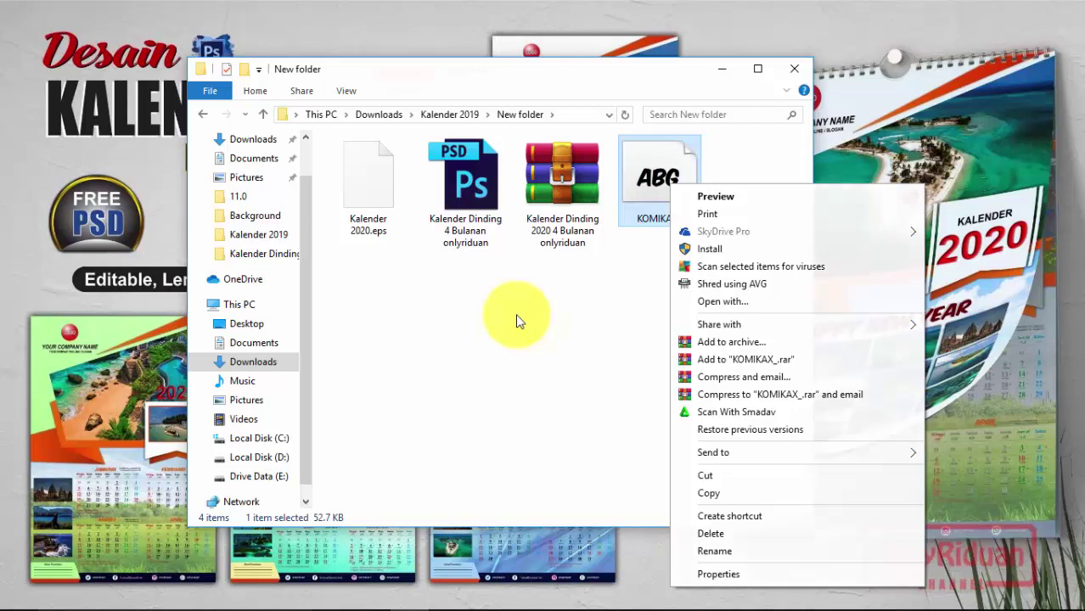
{"action": "left_click", "coordinate": [519, 316]}
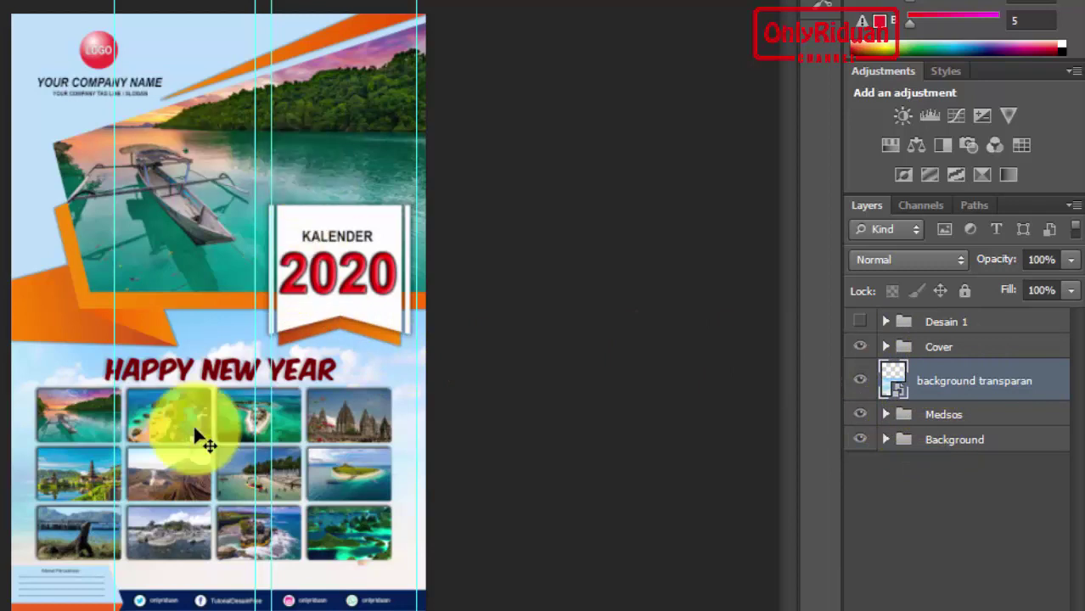
- Expand the Cover group and its Teks sub-group to browse the text layers
{"action": "left_click", "coordinate": [935, 349]}
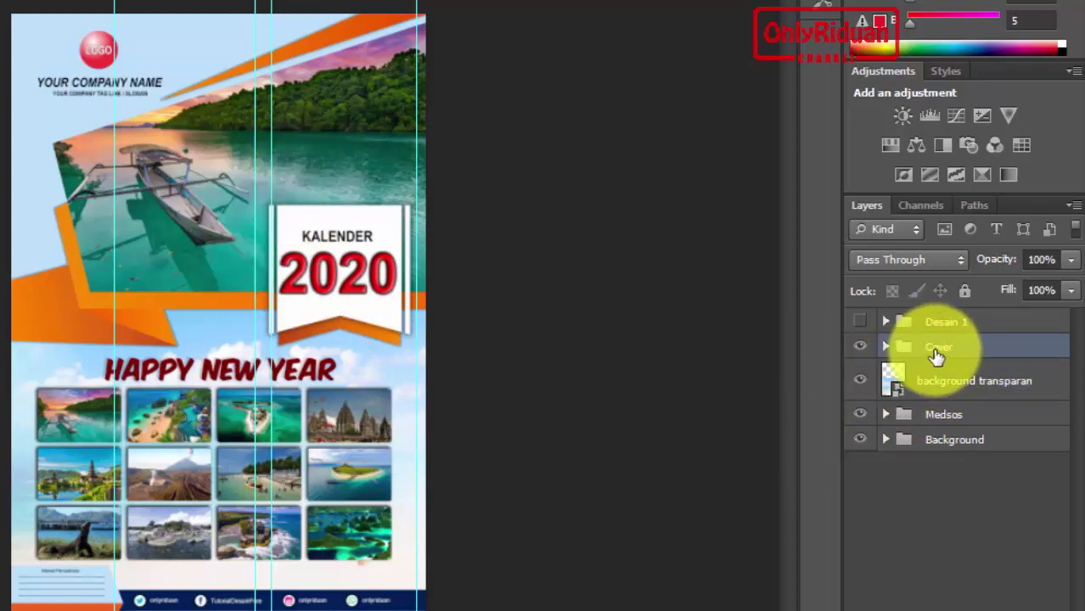
{"action": "left_click", "coordinate": [887, 348]}
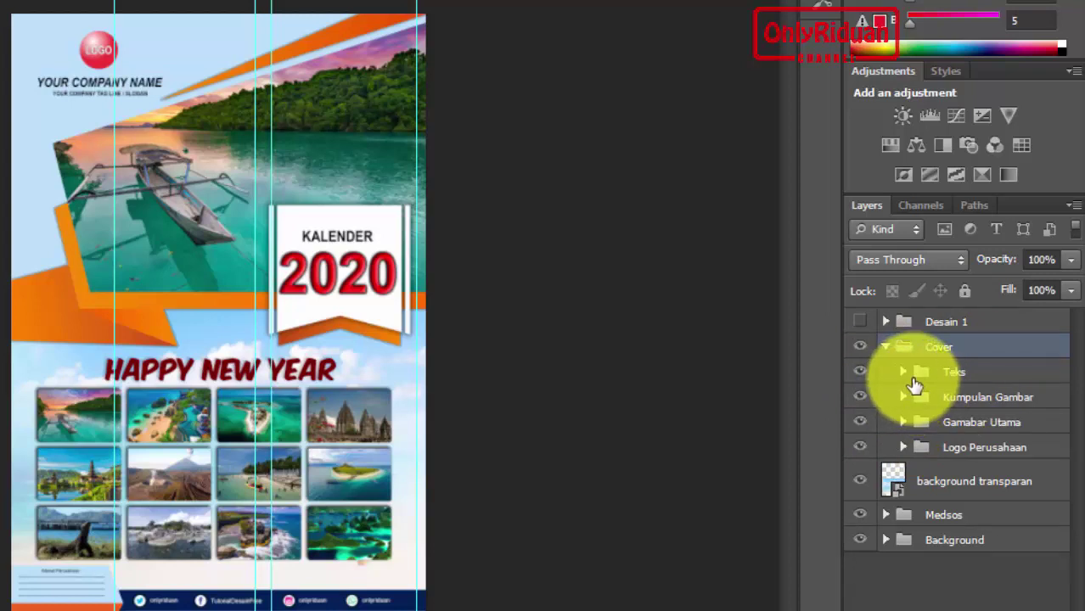
{"action": "left_click", "coordinate": [902, 372]}
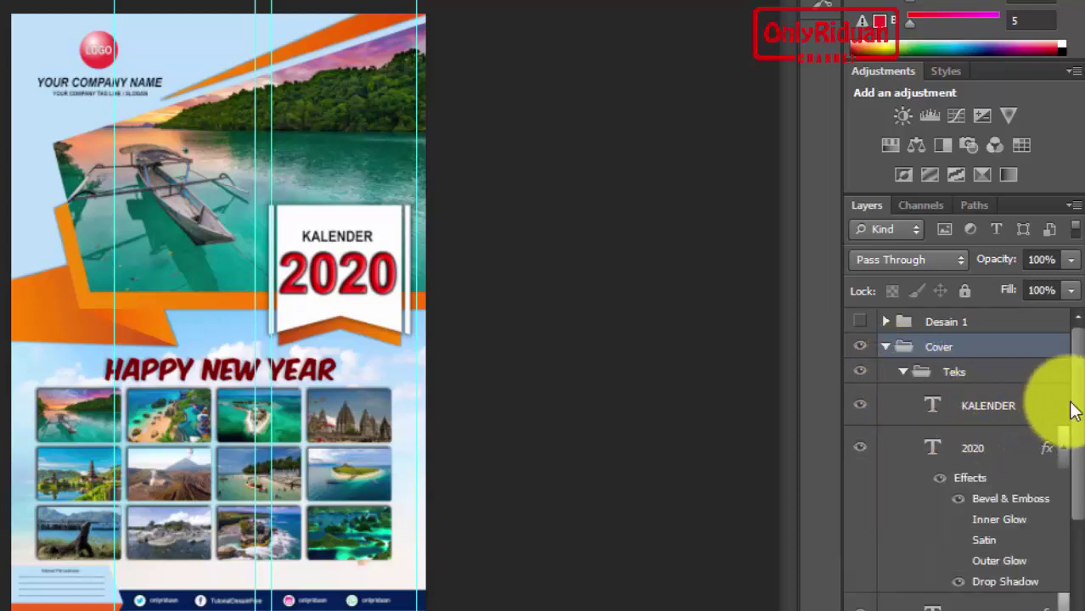
{"action": "scroll", "coordinate": [1061, 400], "scroll_direction": "down", "scroll_amount": 1}
{"action": "scroll", "coordinate": [1062, 400], "scroll_direction": "down", "scroll_amount": 1}
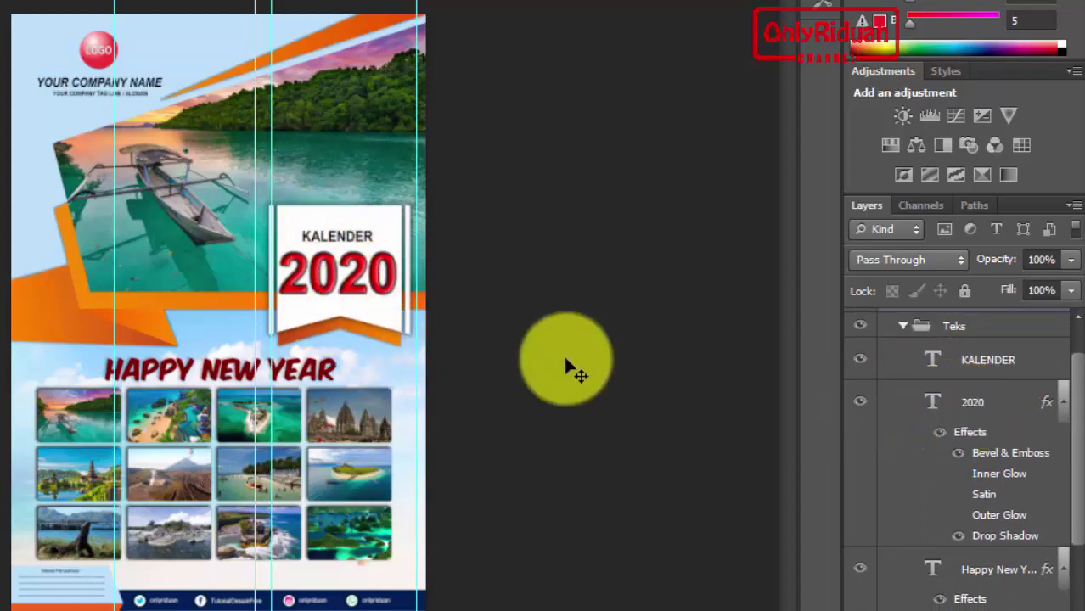
{"action": "scroll", "coordinate": [1072, 457], "scroll_direction": "down", "scroll_amount": 3}
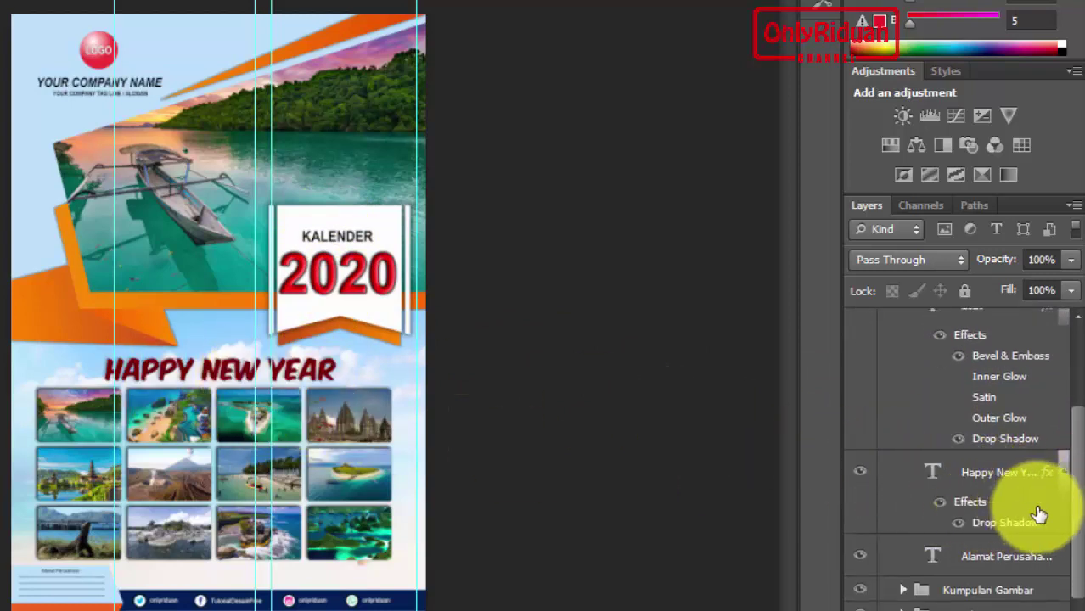
{"action": "scroll", "coordinate": [1074, 510], "scroll_direction": "down", "scroll_amount": 1}
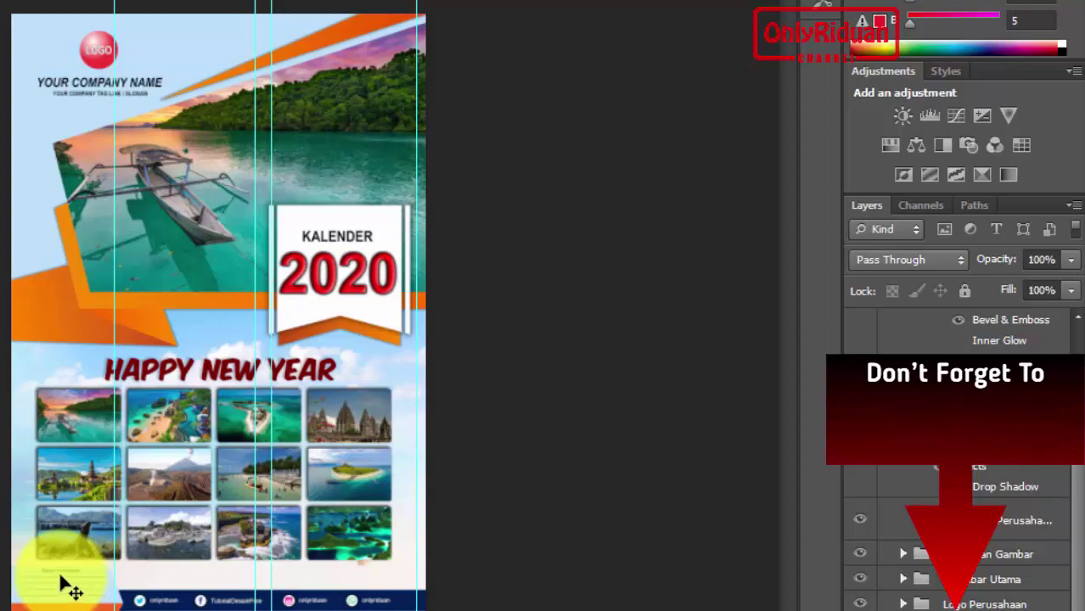
- Collapse Teks and expand Logo Perusahaan to show its company-name text and Logo layers
{"action": "left_click_drag", "start_coordinate": [1075, 497], "coordinate": [1083, 442]}
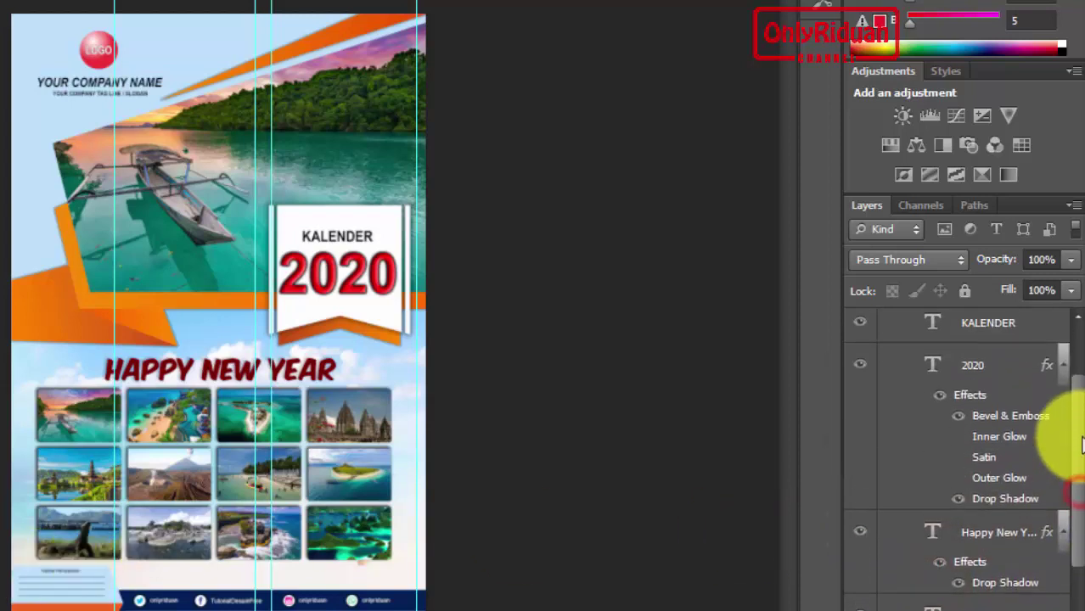
{"action": "scroll", "coordinate": [1061, 441], "scroll_direction": "up", "scroll_amount": 3}
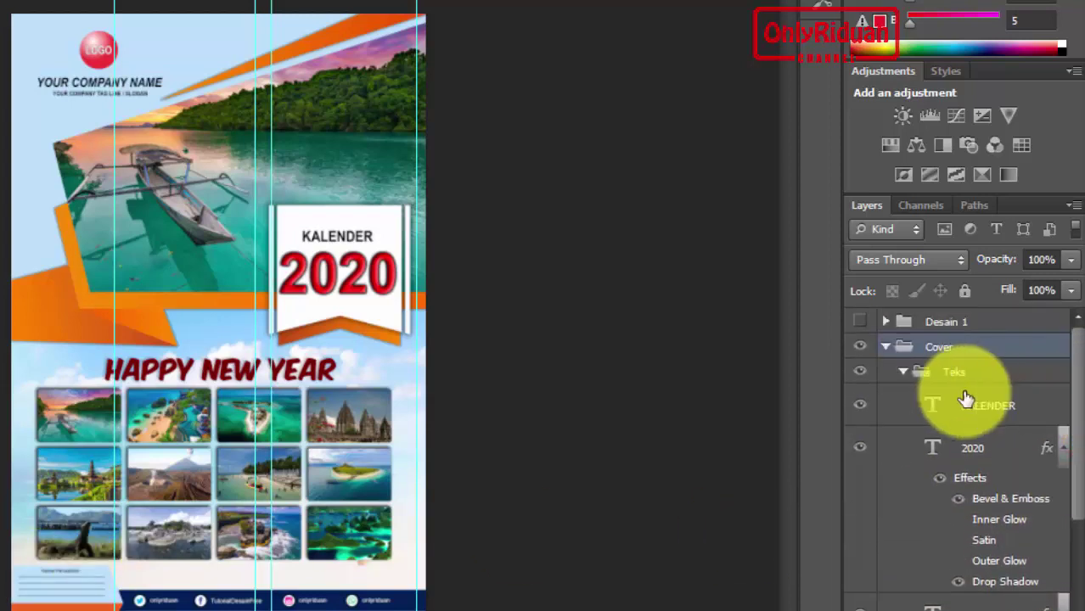
{"action": "left_click", "coordinate": [904, 374]}
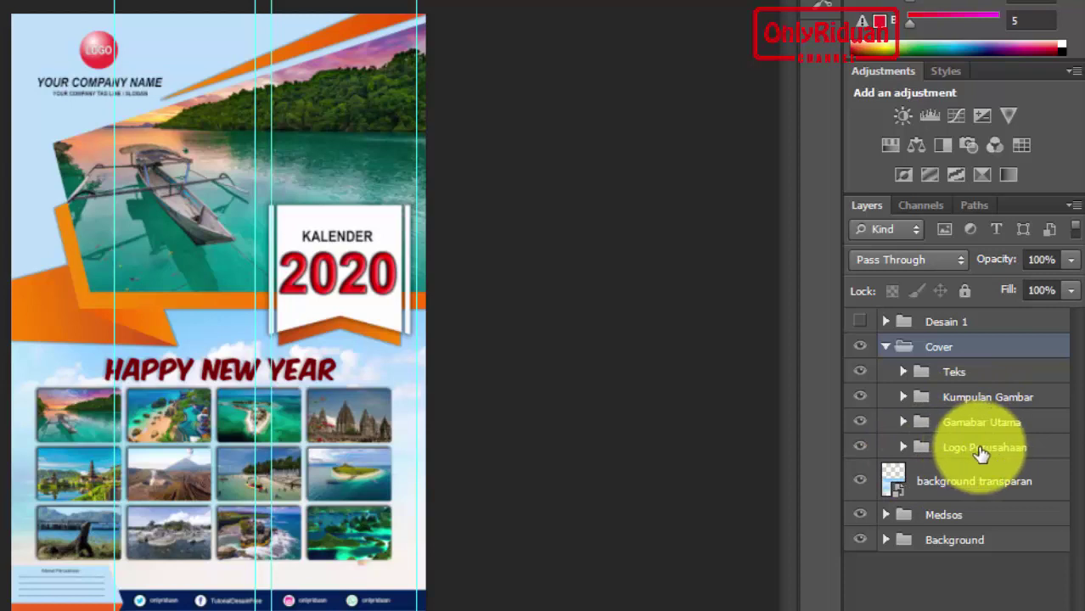
{"action": "left_click", "coordinate": [903, 448]}
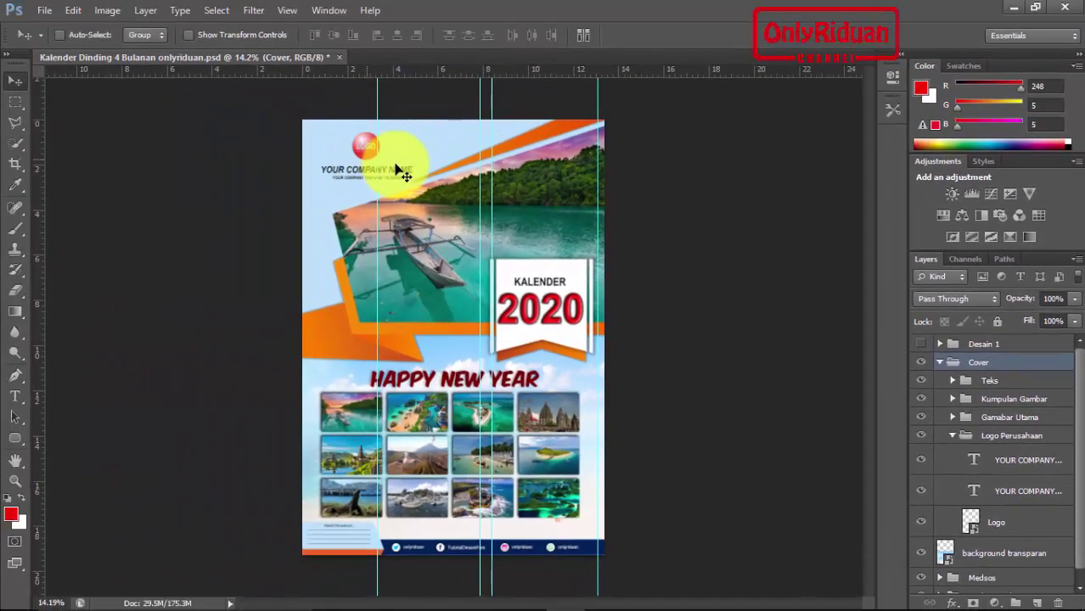
- Collapse Logo Perusahaan, correct the group name to Gambar Utama, and expand it
{"action": "left_click", "coordinate": [43, 10]}
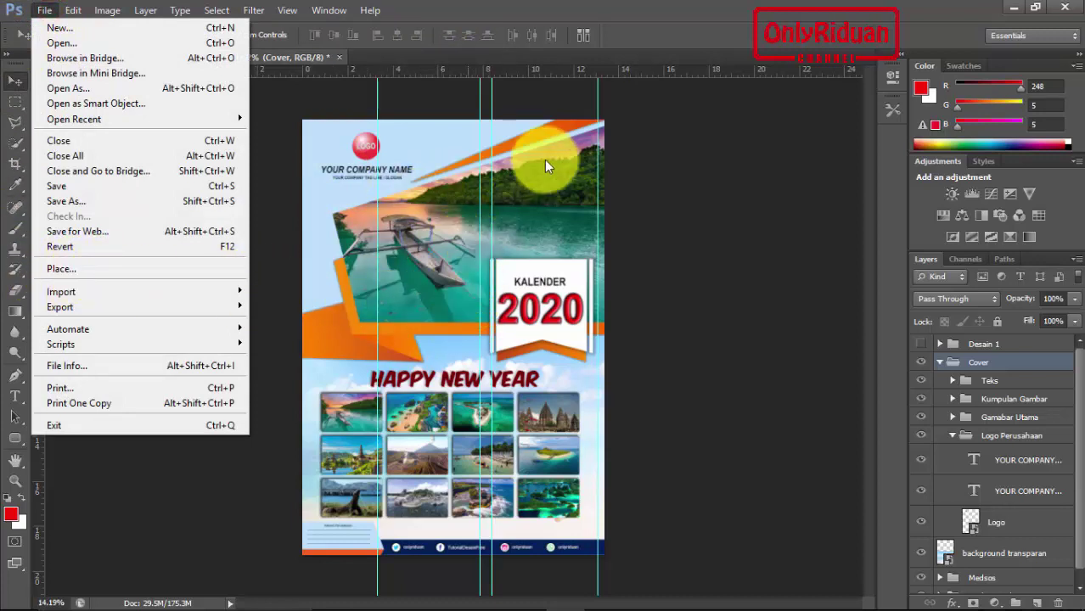
{"action": "left_click", "coordinate": [639, 28]}
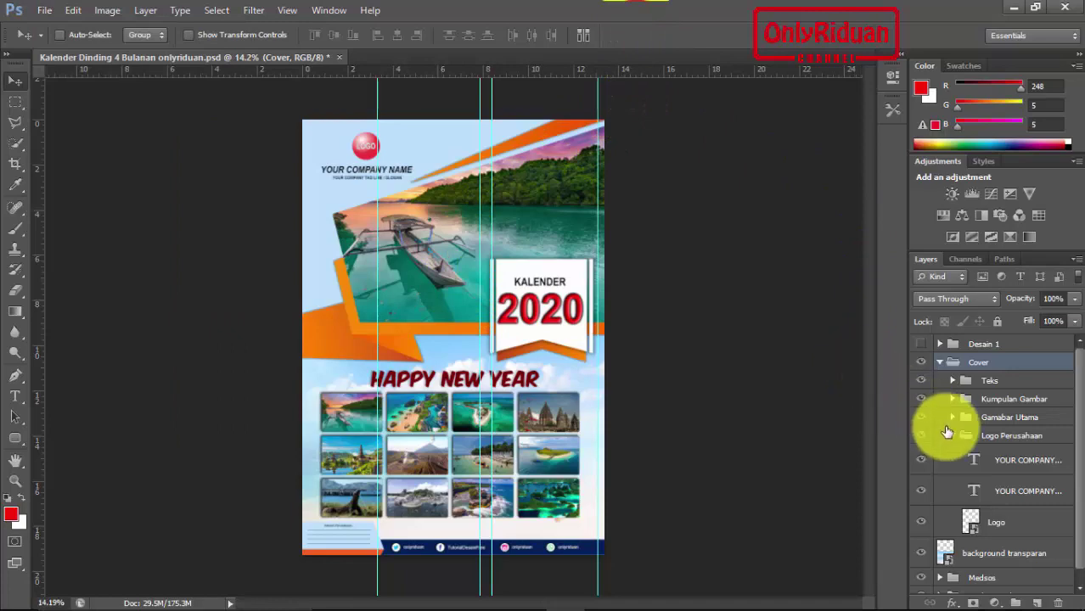
{"action": "left_click", "coordinate": [953, 437]}
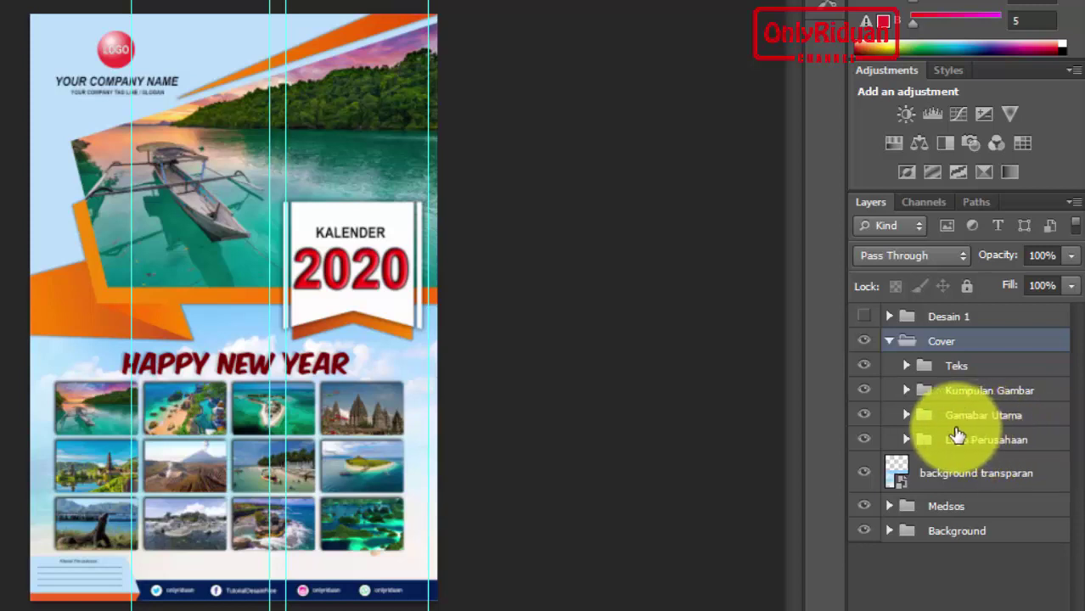
{"action": "double_click", "coordinate": [980, 418]}
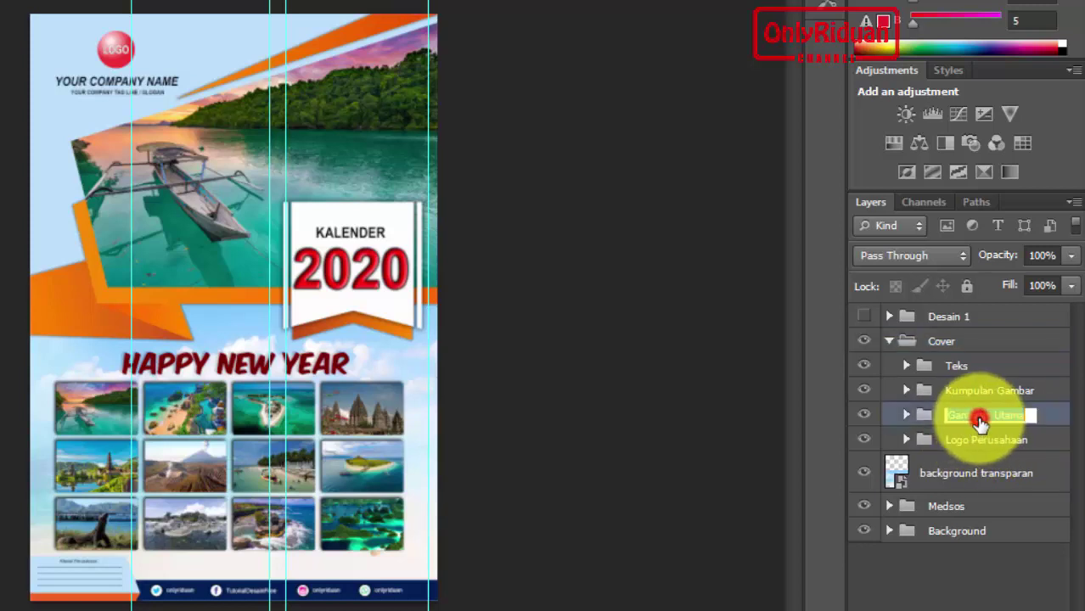
{"action": "left_click", "coordinate": [979, 417]}
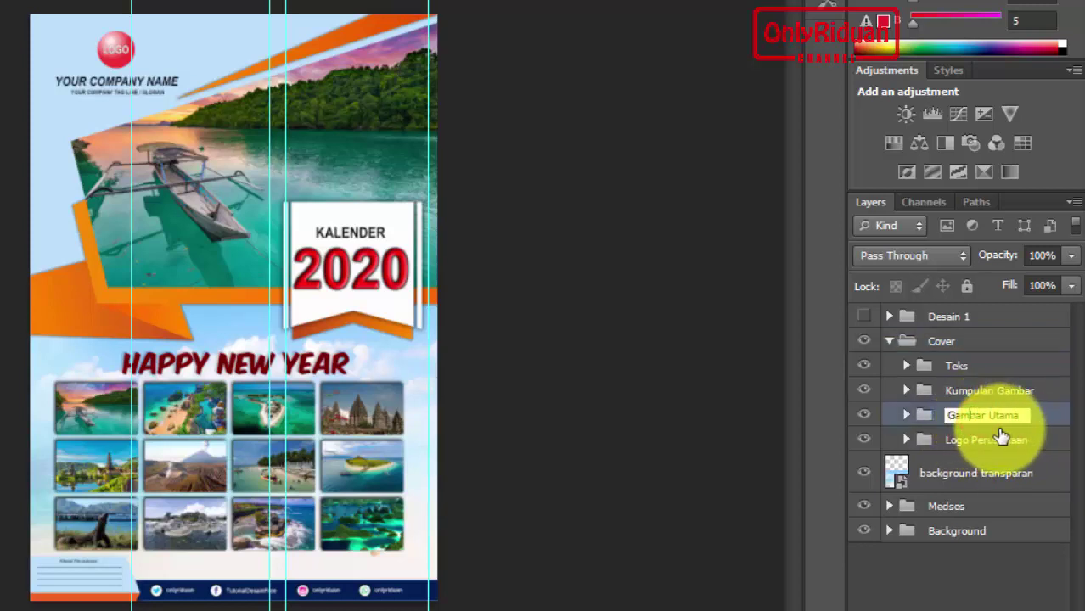
{"action": "left_click", "coordinate": [907, 417]}
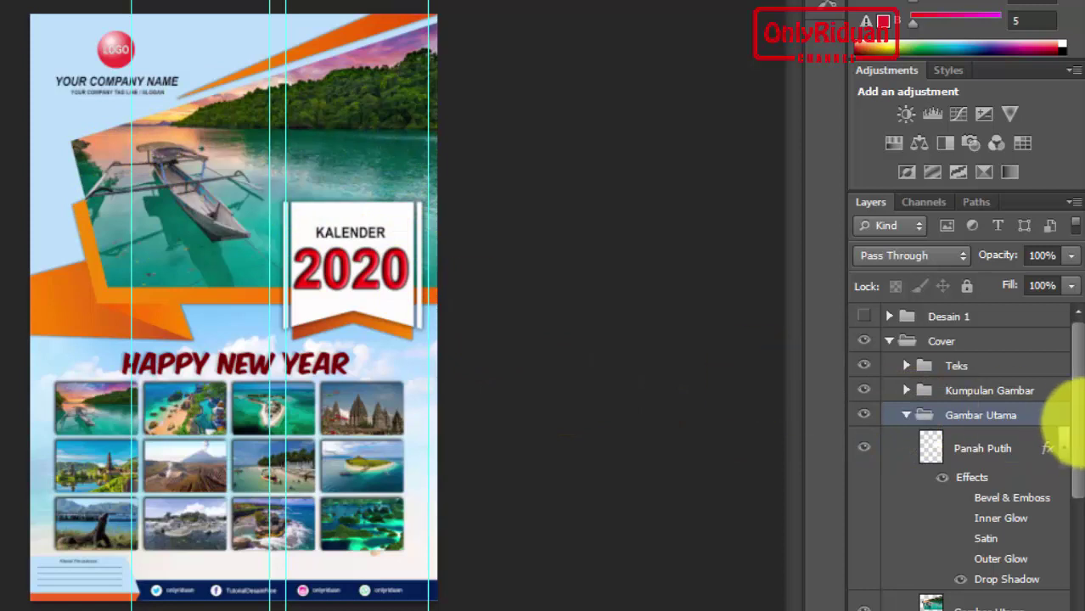
{"action": "left_click_drag", "start_coordinate": [1080, 399], "coordinate": [1080, 505]}
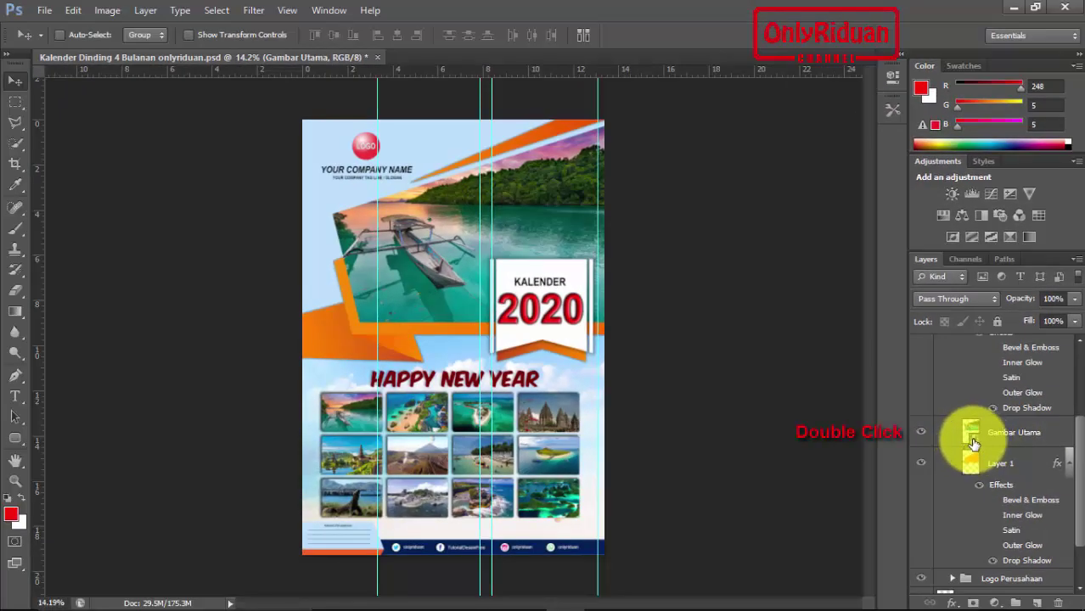
- Open the Gambar Utama smart object, then its nested Double Klik boat-photo smart object
{"action": "double_click", "coordinate": [971, 441]}
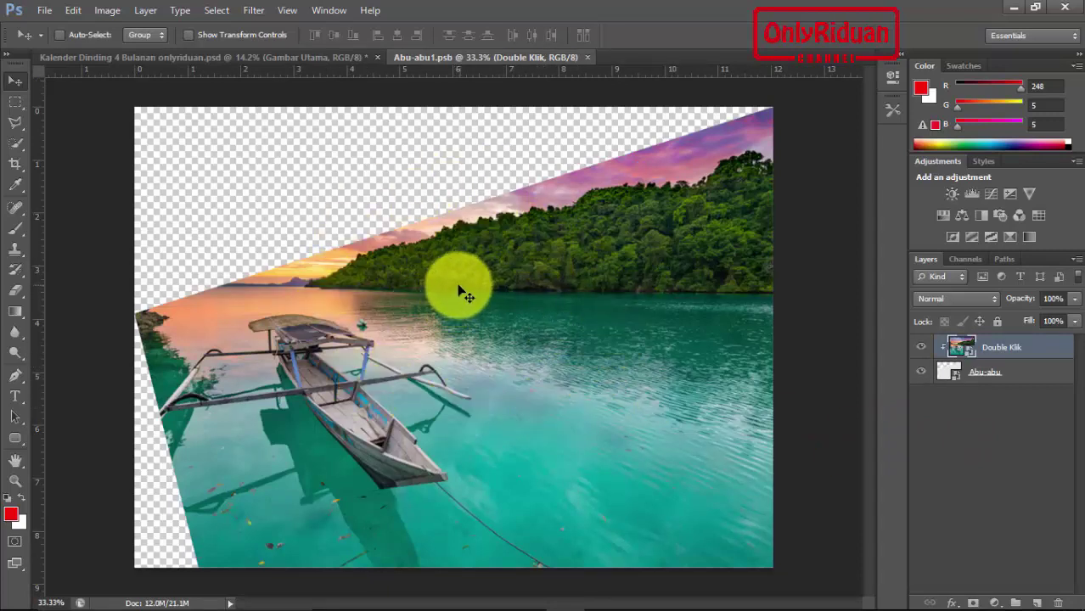
{"action": "double_click", "coordinate": [958, 356]}
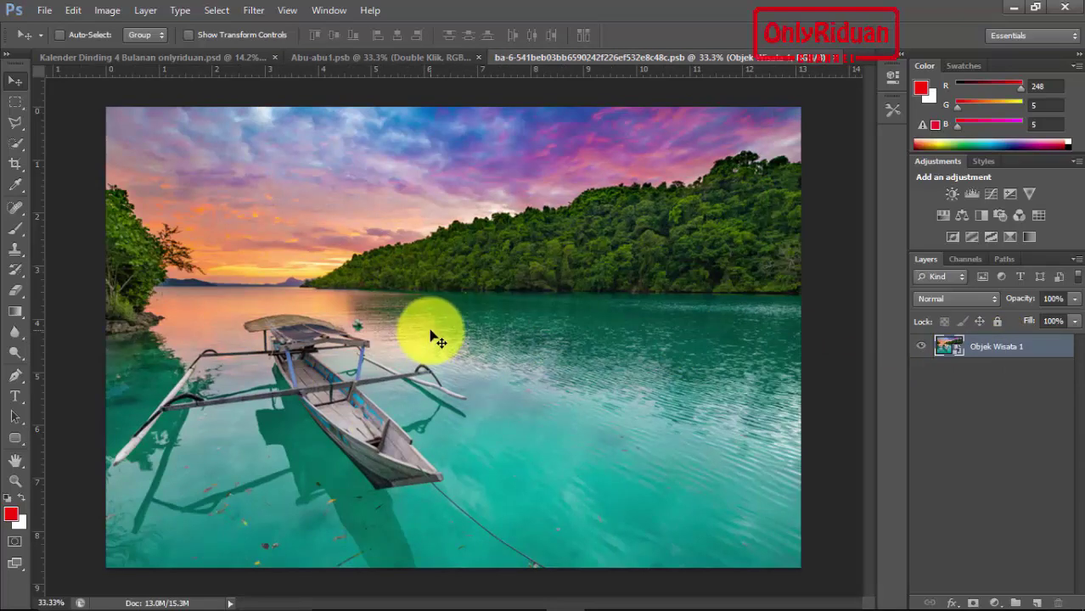
{"action": "left_click", "coordinate": [45, 12]}
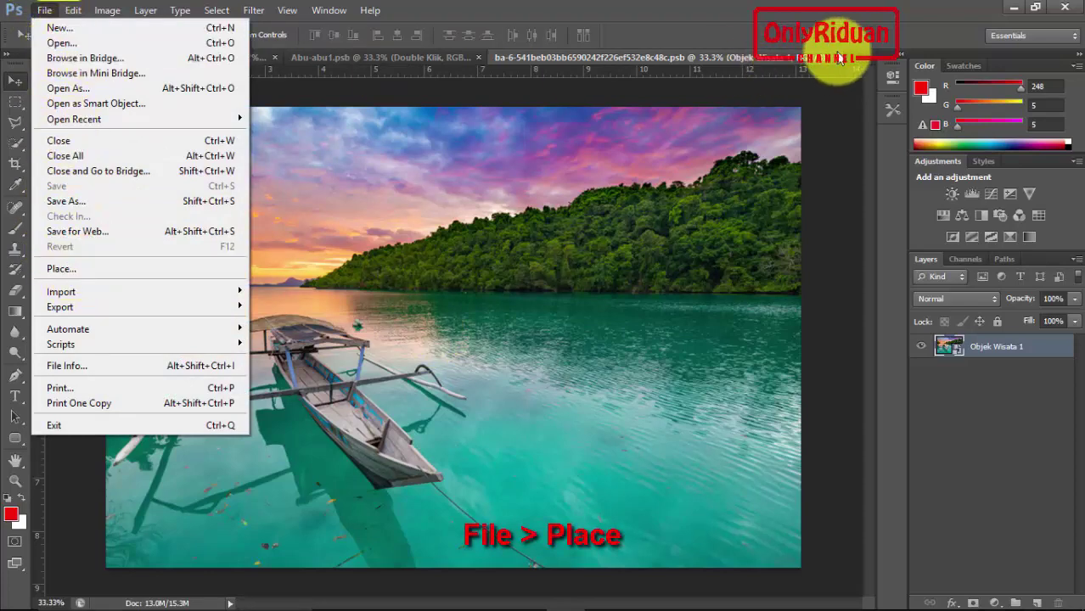
- Place the Objek Wisata 2 photo, enlarged and shifted slightly left to fill the canvas
{"action": "left_click", "coordinate": [44, 10]}
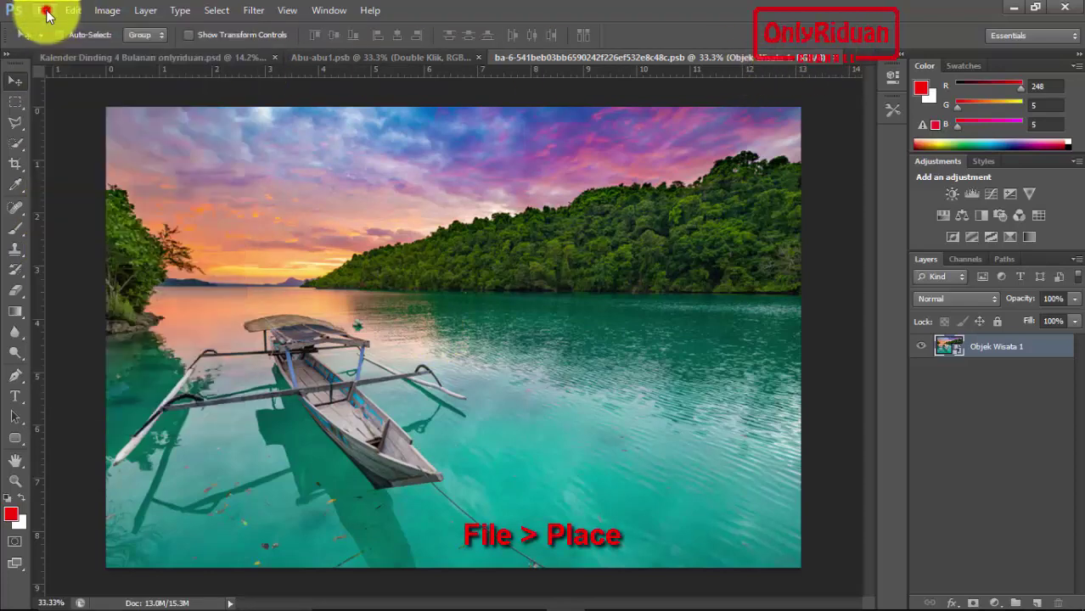
{"action": "left_click", "coordinate": [69, 270]}
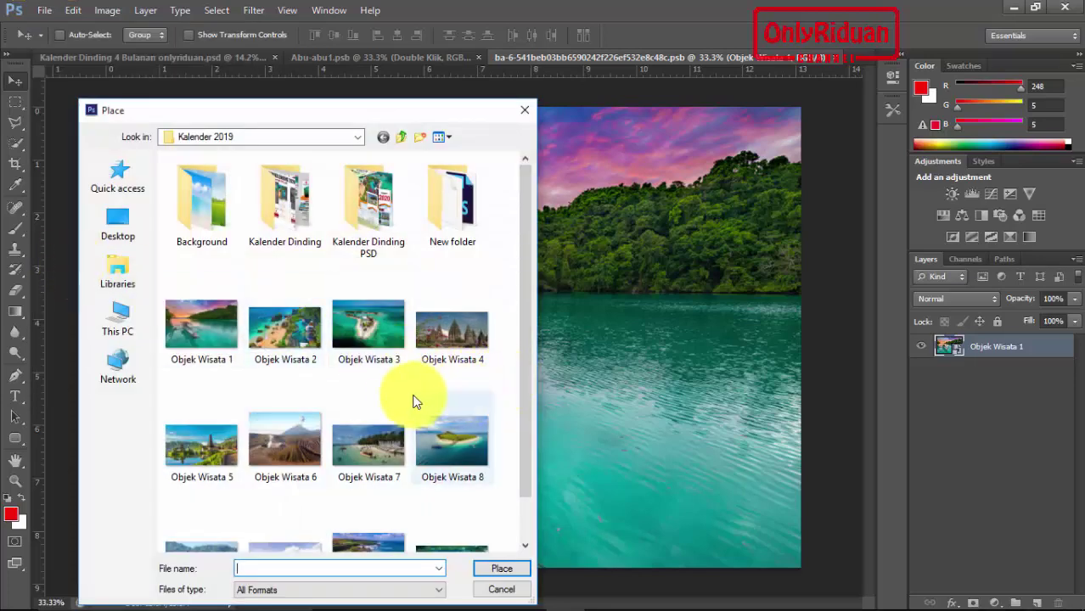
{"action": "left_click_drag", "start_coordinate": [291, 335], "coordinate": [490, 562]}
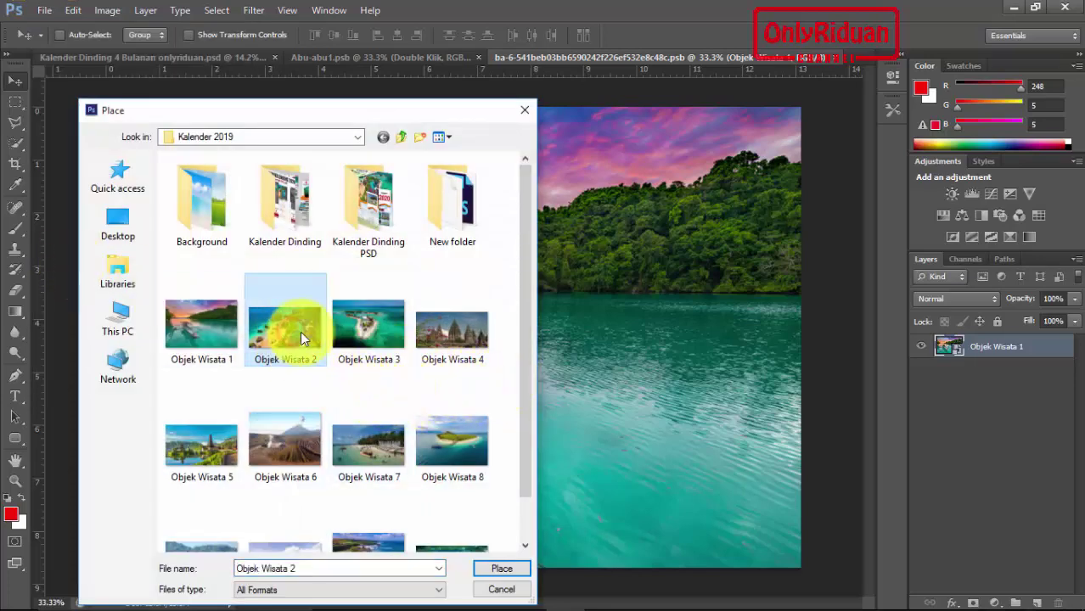
{"action": "left_click", "coordinate": [489, 561]}
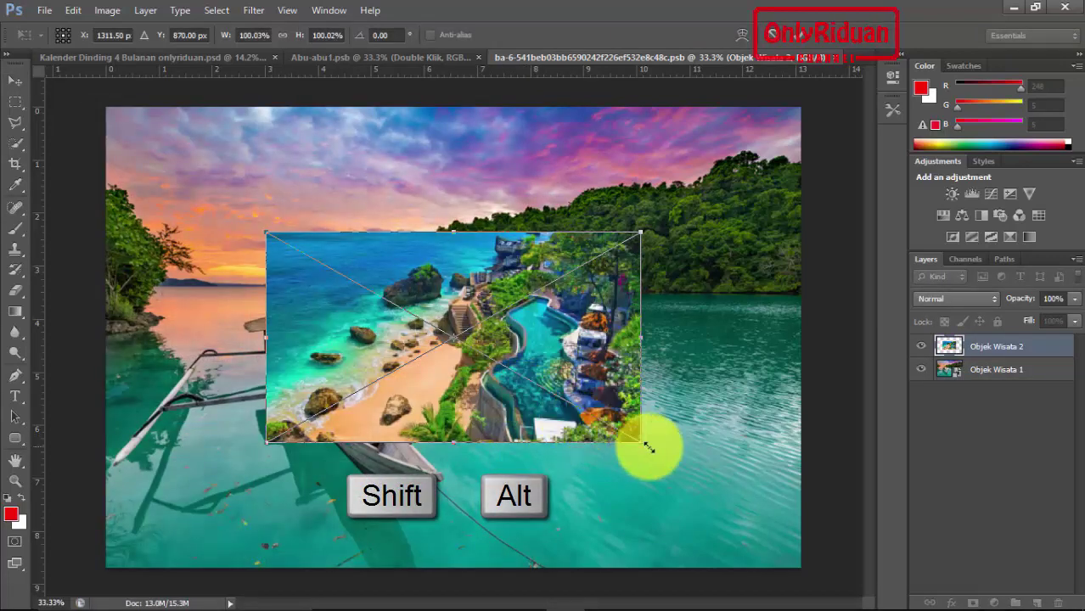
{"action": "left_click_drag", "start_coordinate": [643, 444], "coordinate": [841, 589]}
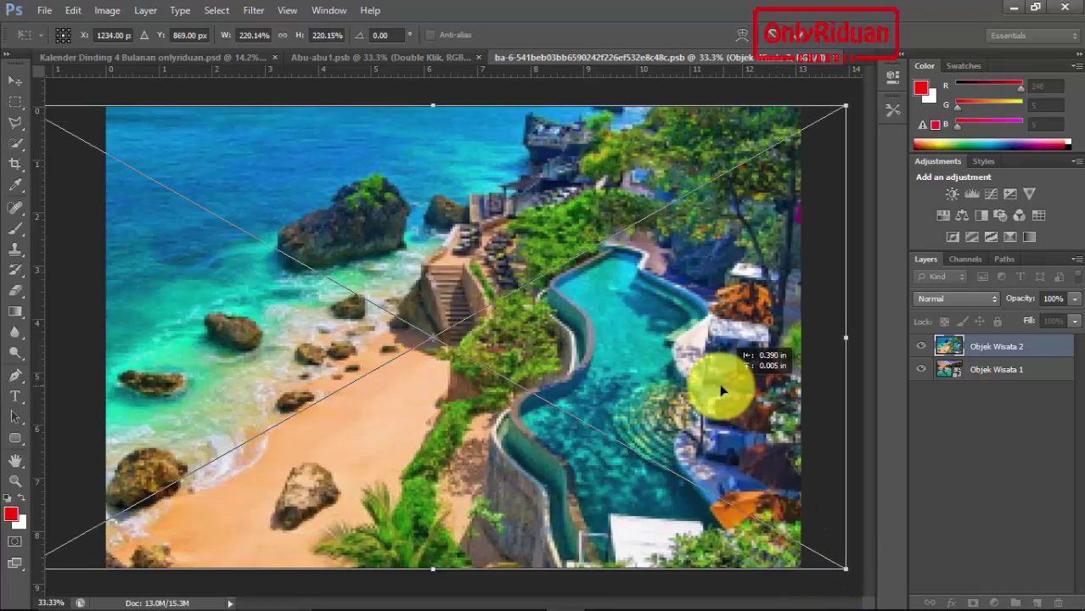
{"action": "left_click_drag", "start_coordinate": [745, 387], "coordinate": [712, 383]}
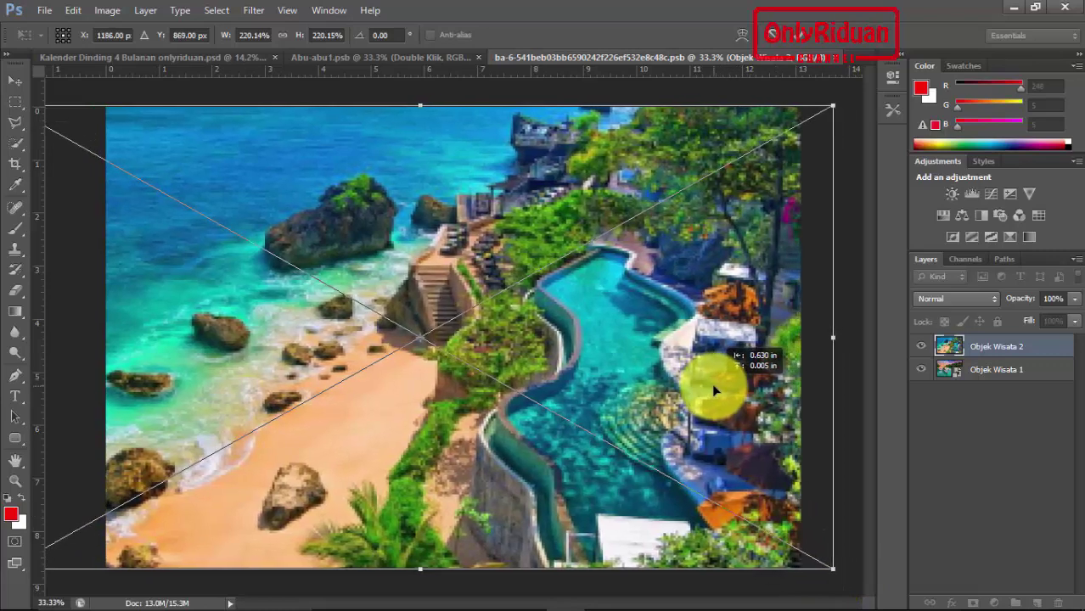
{"action": "left_click", "coordinate": [799, 41]}
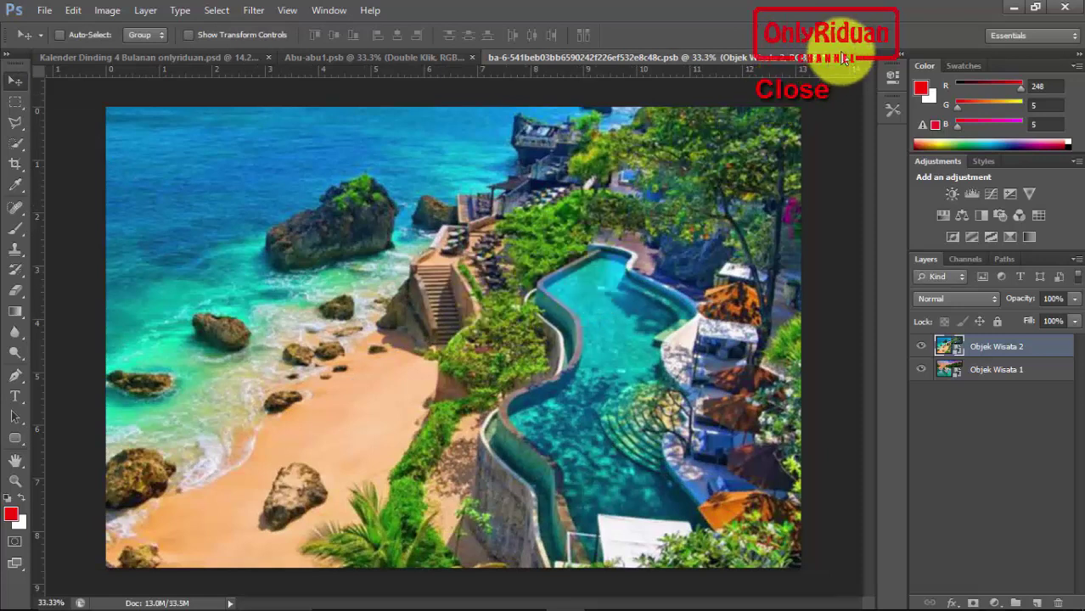
- Delete the old Objek Wisata 1 layer, then save and close both smart-object documents
{"action": "left_click", "coordinate": [990, 372]}
{"action": "left_click_drag", "start_coordinate": [989, 372], "coordinate": [1058, 601]}
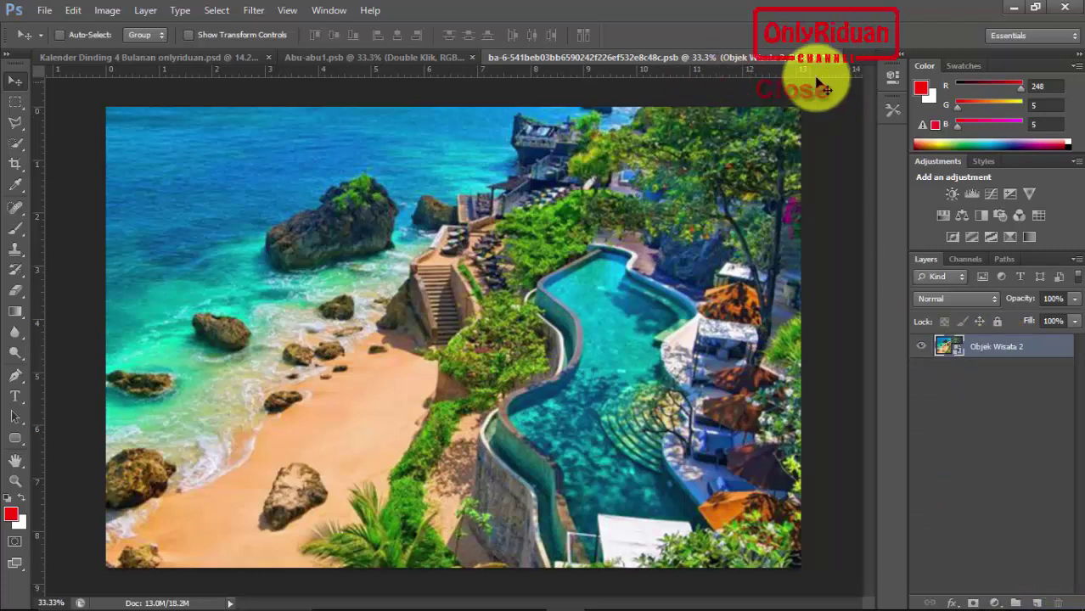
{"action": "left_click", "coordinate": [836, 59]}
{"action": "left_click", "coordinate": [463, 252]}
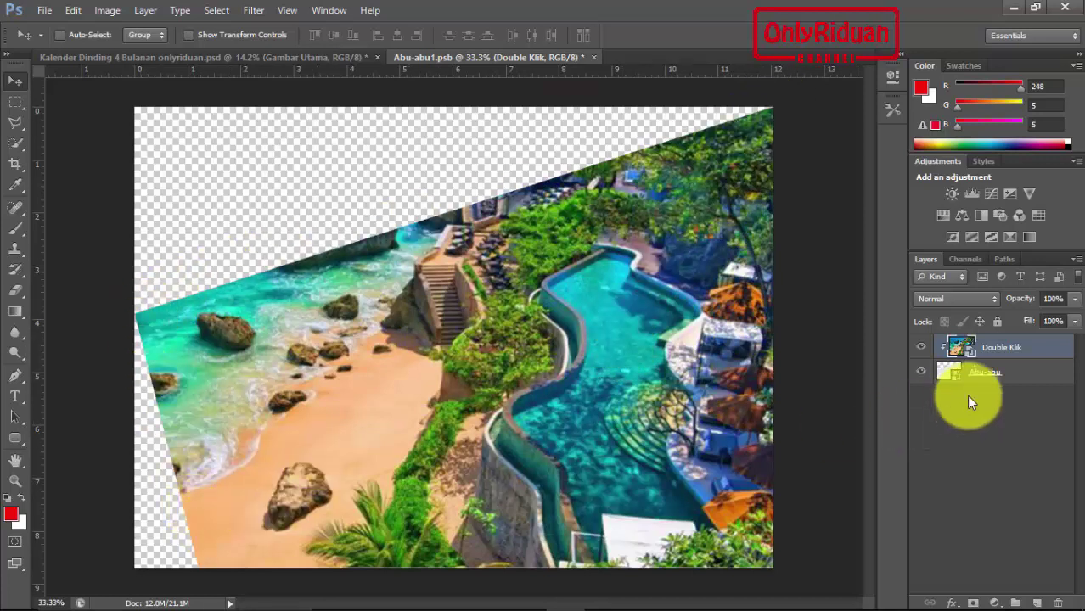
{"action": "left_click", "coordinate": [592, 58]}
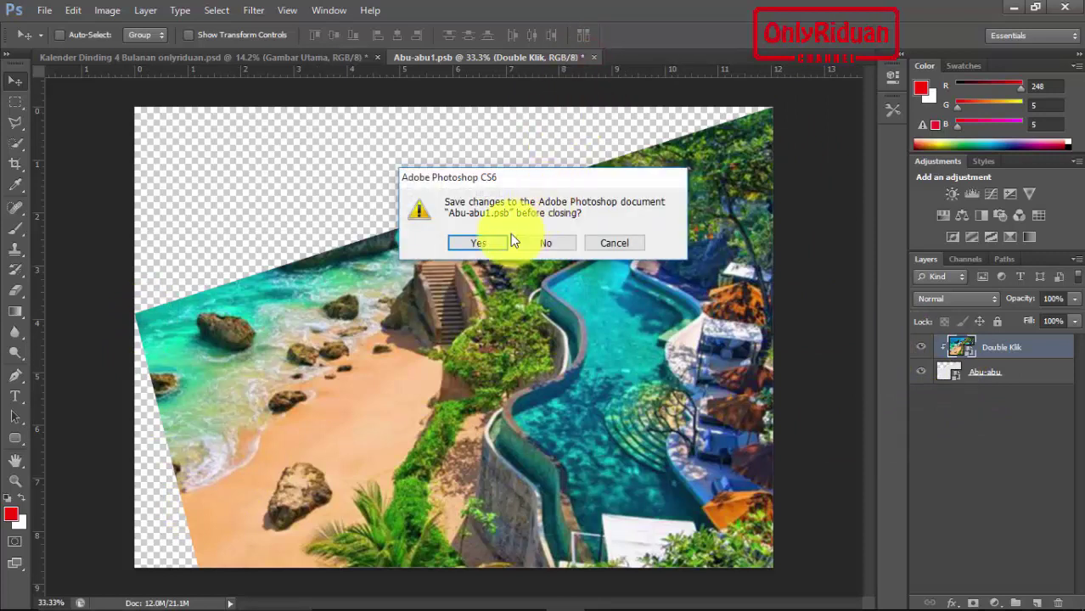
{"action": "left_click", "coordinate": [480, 244]}
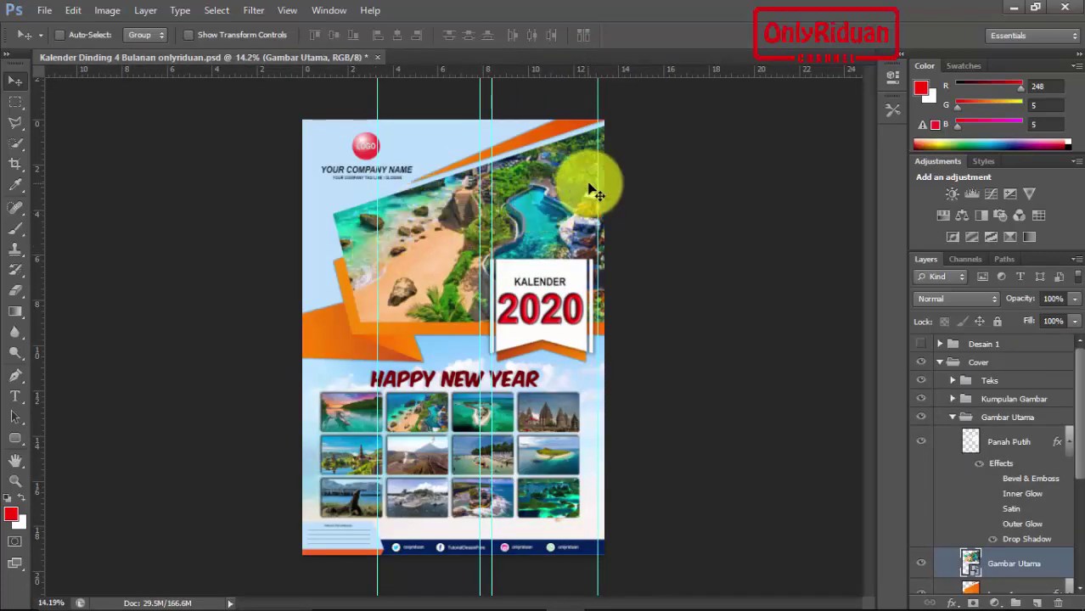
- Collapse Gambar Utama and expand Kumpulan Gambar to reveal its photo layers down to Gambar 1
{"action": "left_click", "coordinate": [953, 417]}
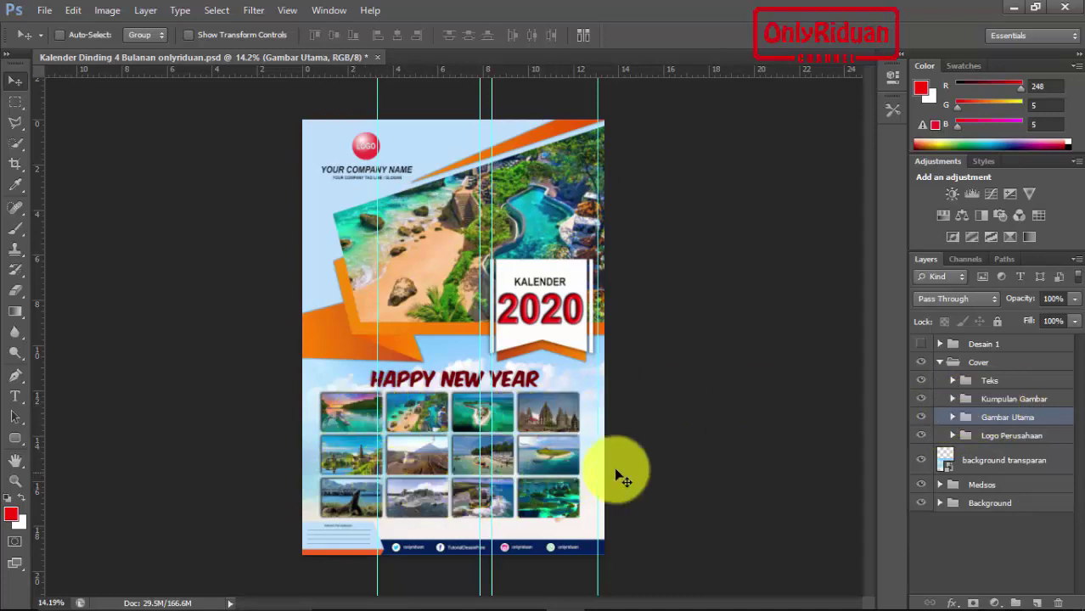
{"action": "left_click", "coordinate": [954, 399]}
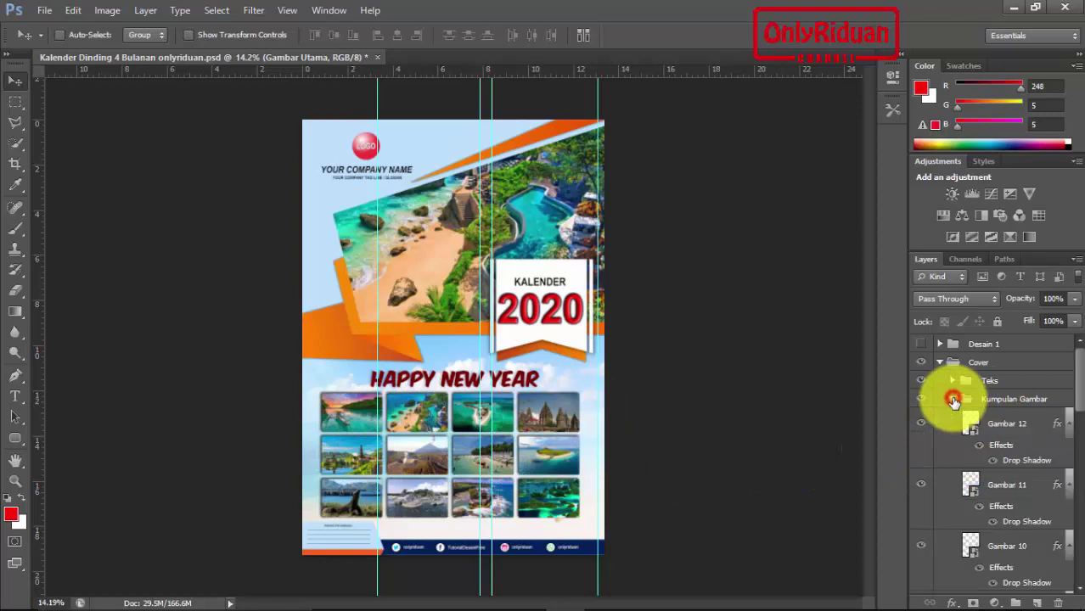
{"action": "left_click_drag", "start_coordinate": [1082, 380], "coordinate": [1075, 546]}
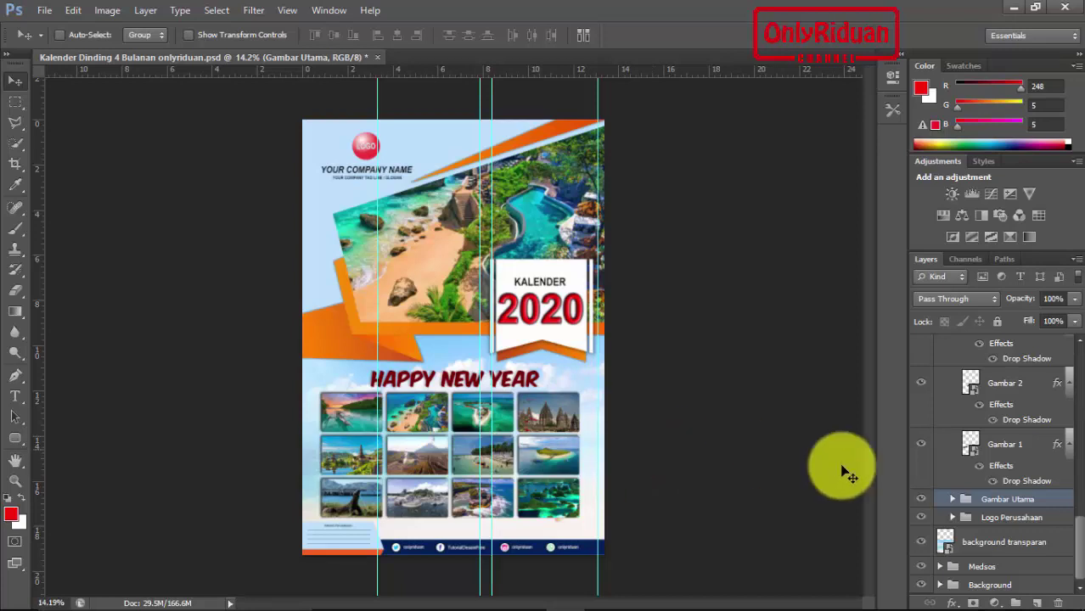
{"action": "scroll", "coordinate": [1060, 501], "scroll_direction": "up", "scroll_amount": 1}
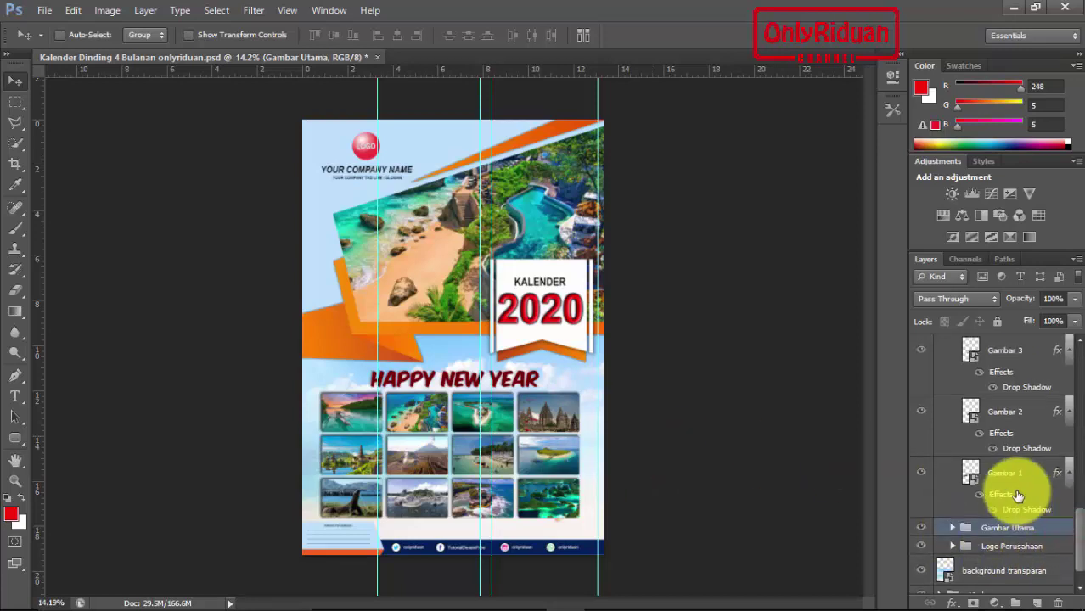
- Inside Gambar 1, place Objek Wisata 7, enlarge and shift it slightly, and delete the old boat photo layer
{"action": "double_click", "coordinate": [971, 475]}
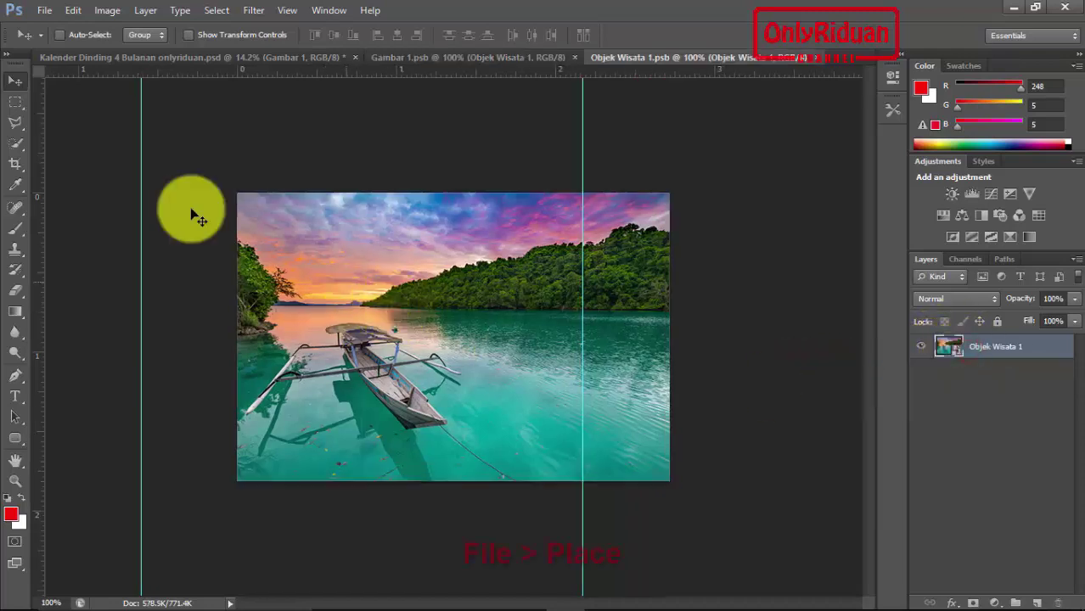
{"action": "left_click", "coordinate": [42, 10]}
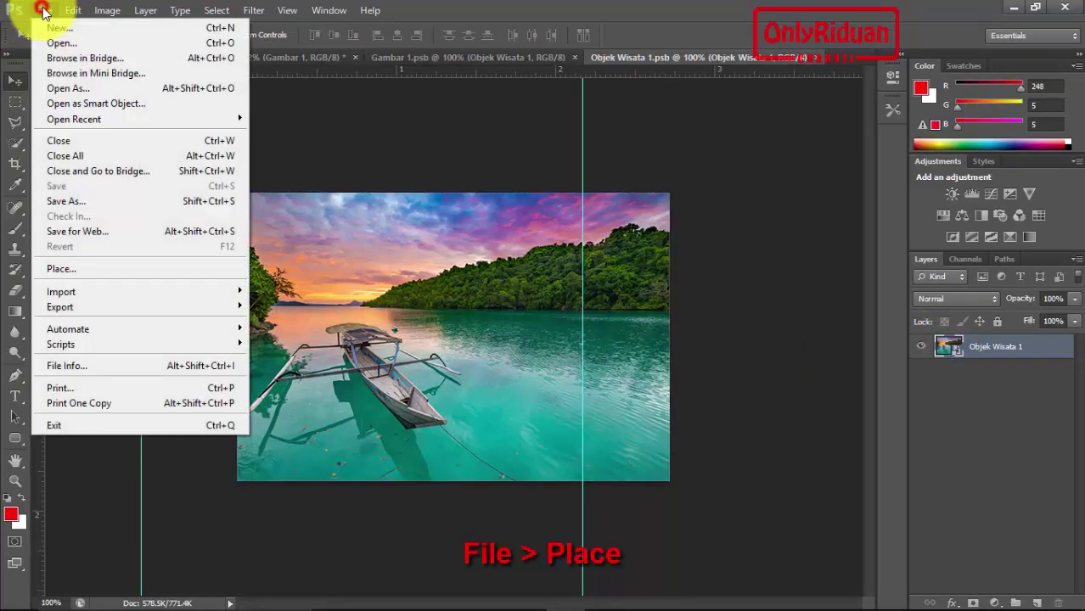
{"action": "left_click", "coordinate": [68, 265]}
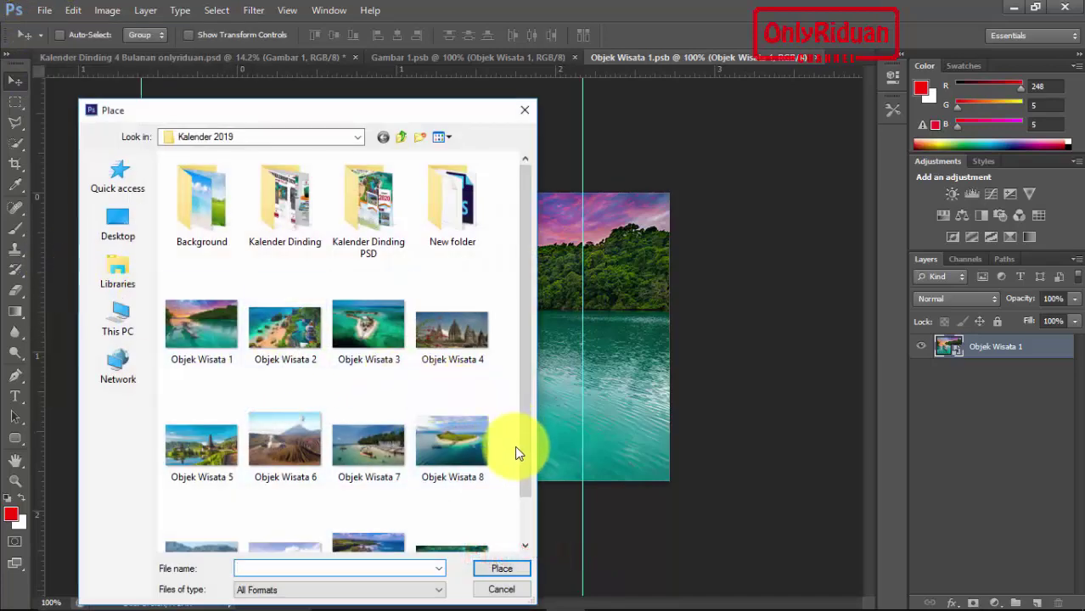
{"action": "left_click", "coordinate": [373, 448]}
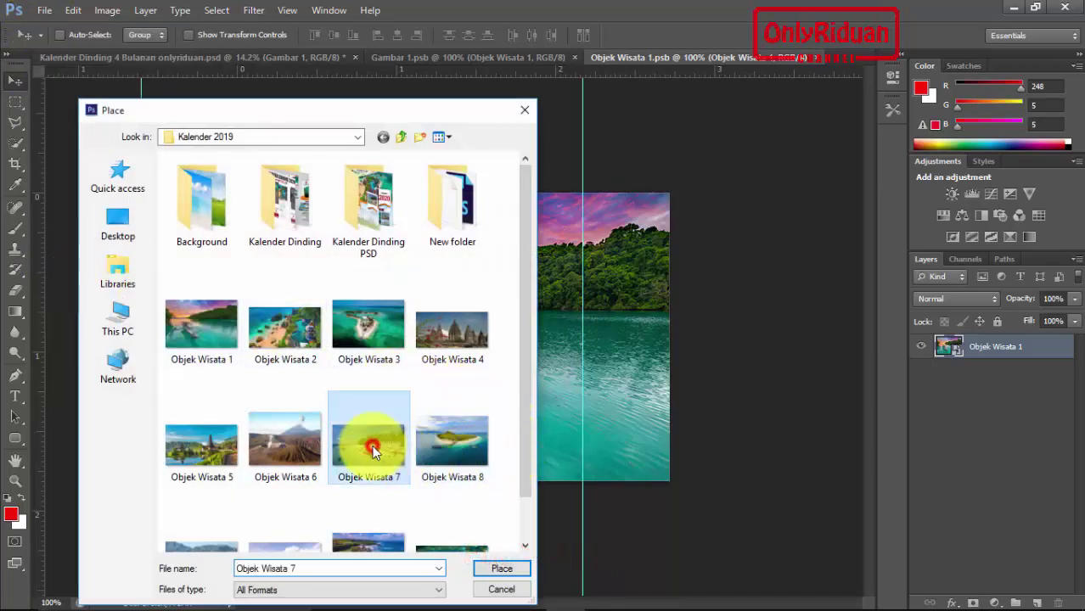
{"action": "left_click", "coordinate": [501, 569]}
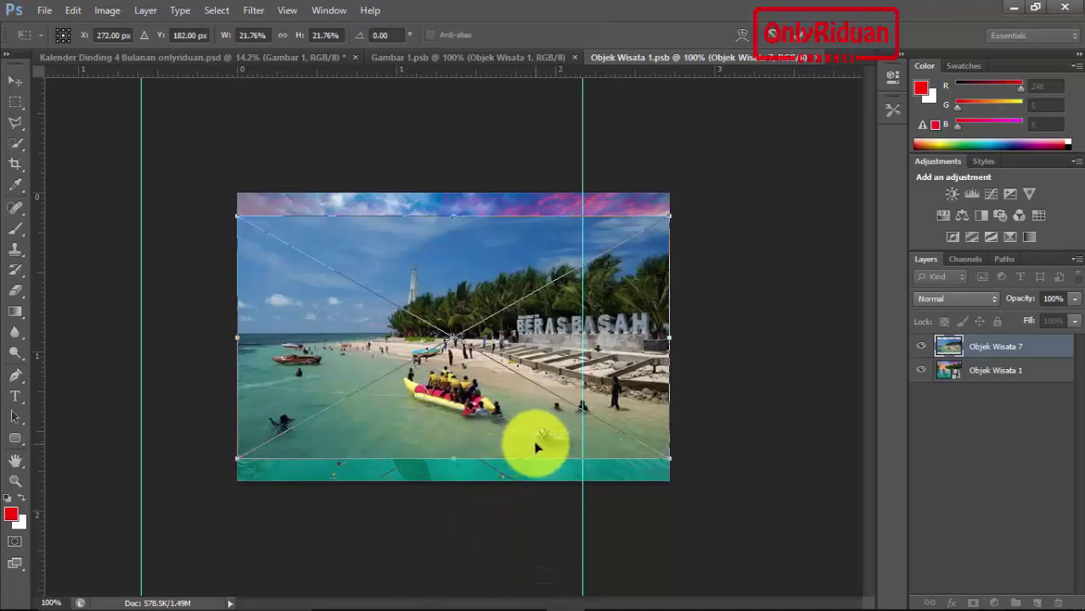
{"action": "left_click_drag", "start_coordinate": [670, 459], "coordinate": [712, 481]}
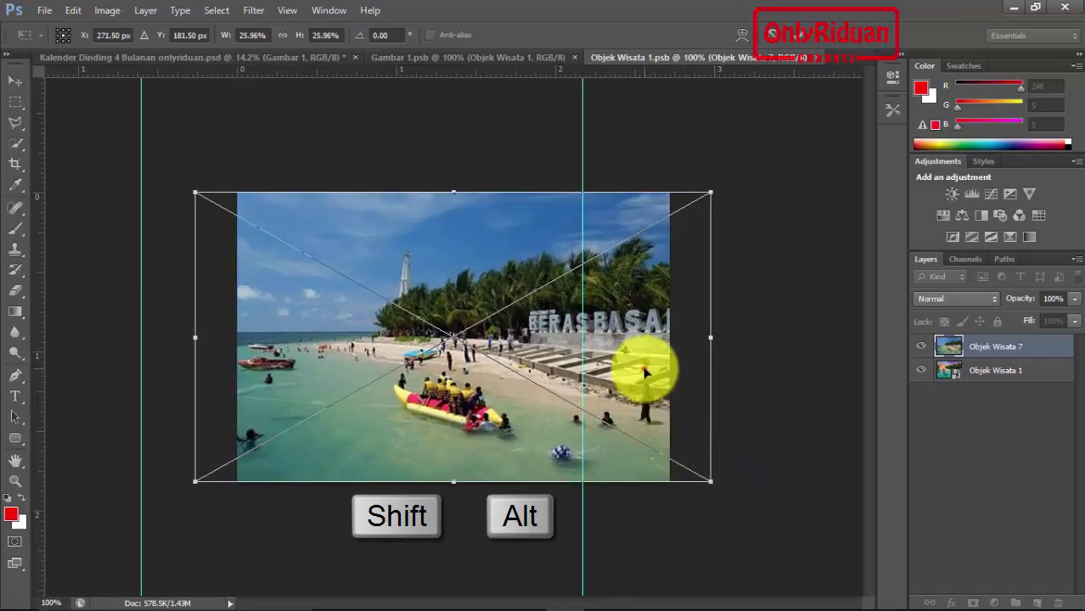
{"action": "left_click_drag", "start_coordinate": [646, 372], "coordinate": [621, 372]}
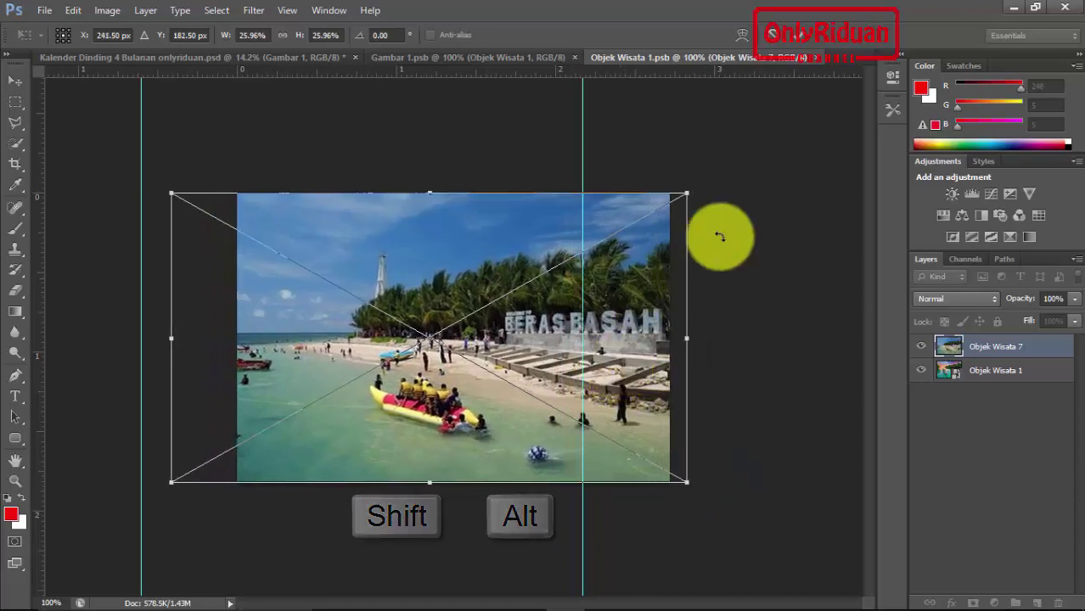
{"action": "left_click", "coordinate": [798, 40]}
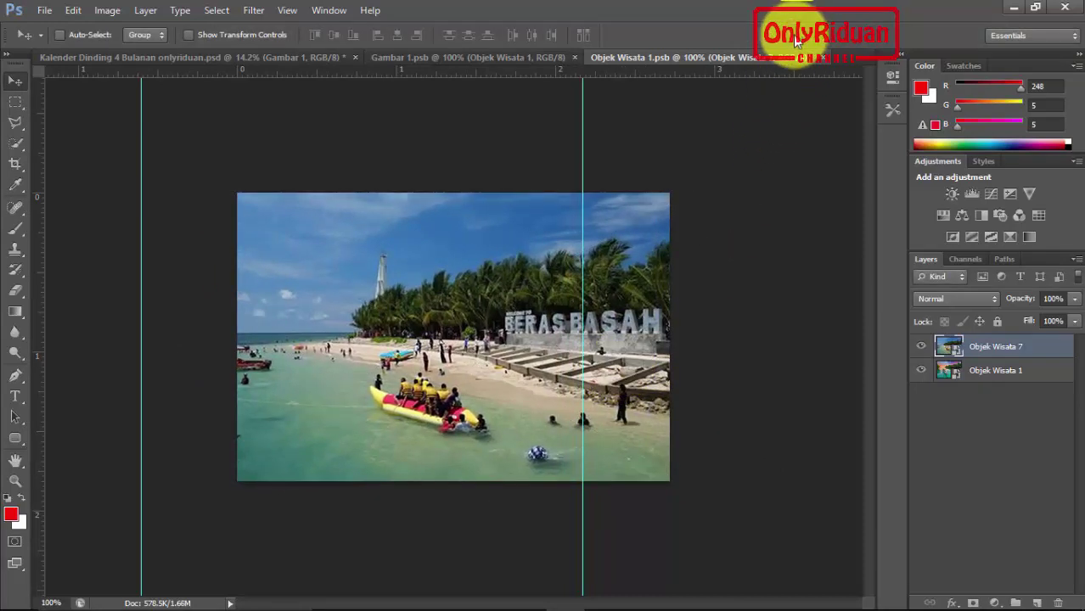
{"action": "left_click", "coordinate": [989, 370]}
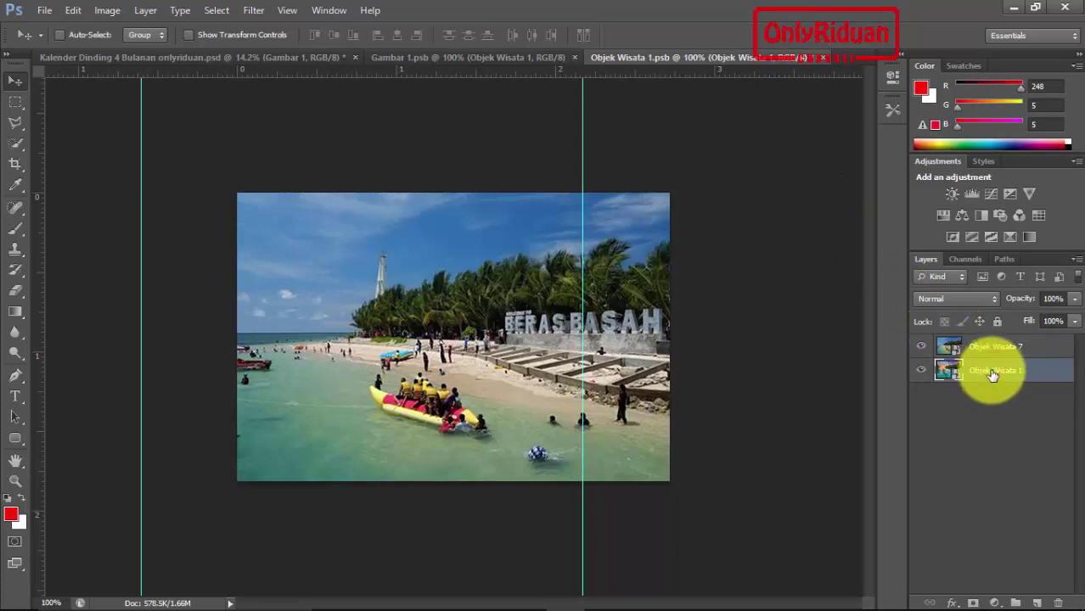
{"action": "left_click_drag", "start_coordinate": [992, 374], "coordinate": [1056, 602]}
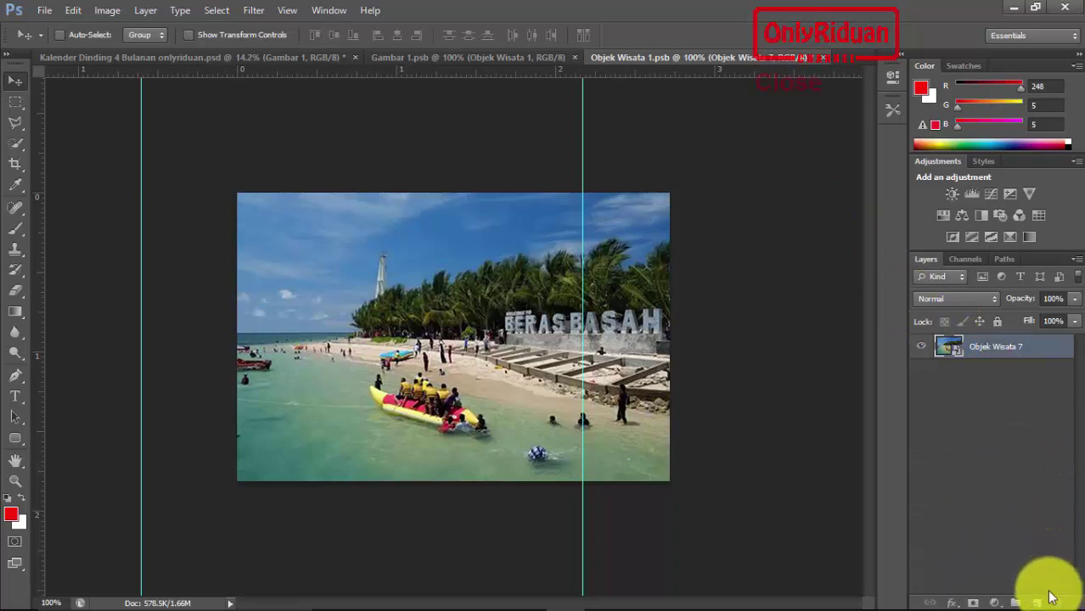
- Save and close Objek Wisata 1.psb and Gambar 1.psb, returning to the calendar
{"action": "left_click", "coordinate": [822, 58]}
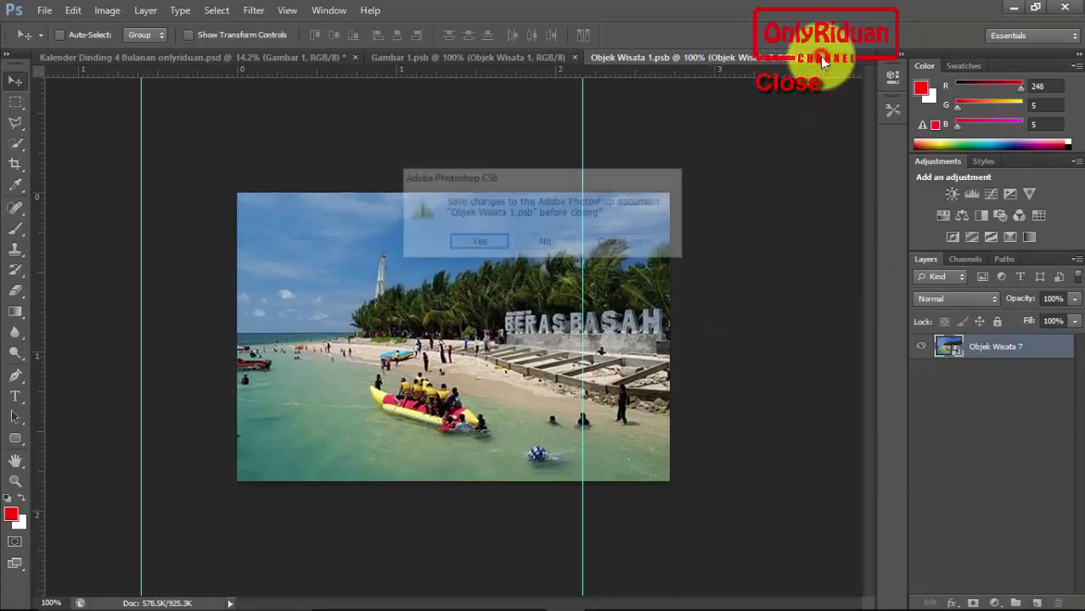
{"action": "left_click", "coordinate": [481, 246]}
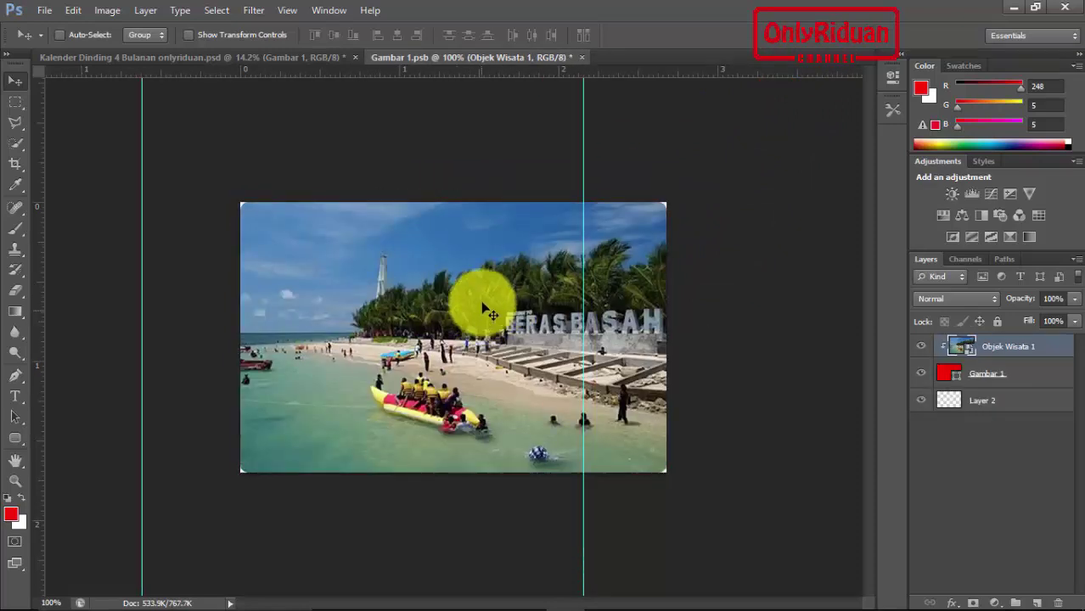
{"action": "left_click", "coordinate": [582, 57]}
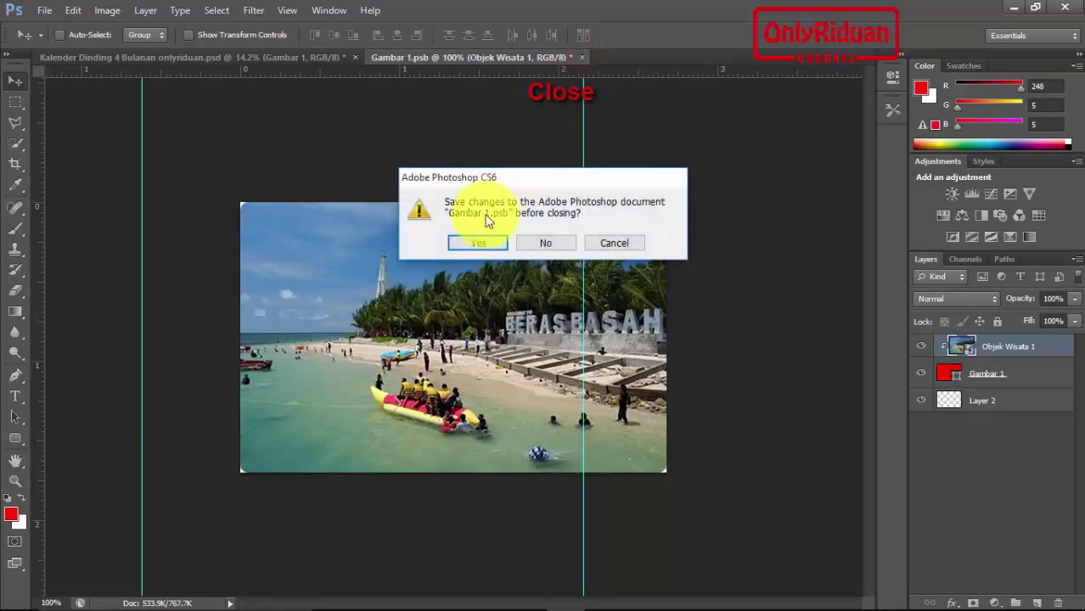
{"action": "left_click", "coordinate": [478, 243]}
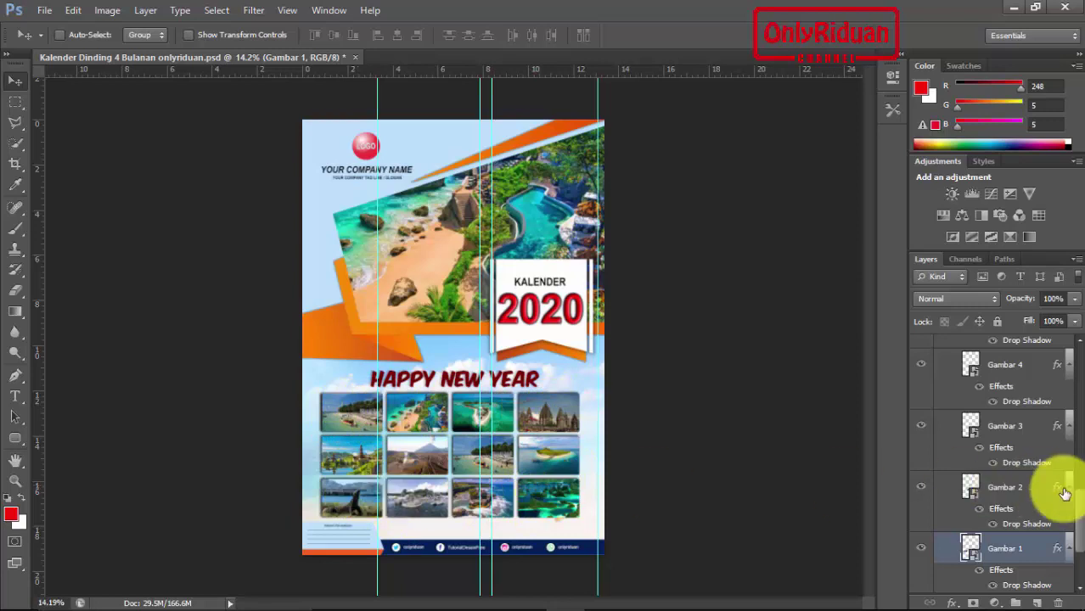
- Collapse the Kumpulan Gambar group and open the background transparan smart object's contents
{"action": "mouse_move", "coordinate": [1082, 506]}
{"action": "left_mouse_down"}
{"action": "mouse_move", "coordinate": [1070, 483]}
{"action": "mouse_move", "coordinate": [1072, 340]}
{"action": "left_mouse_up"}
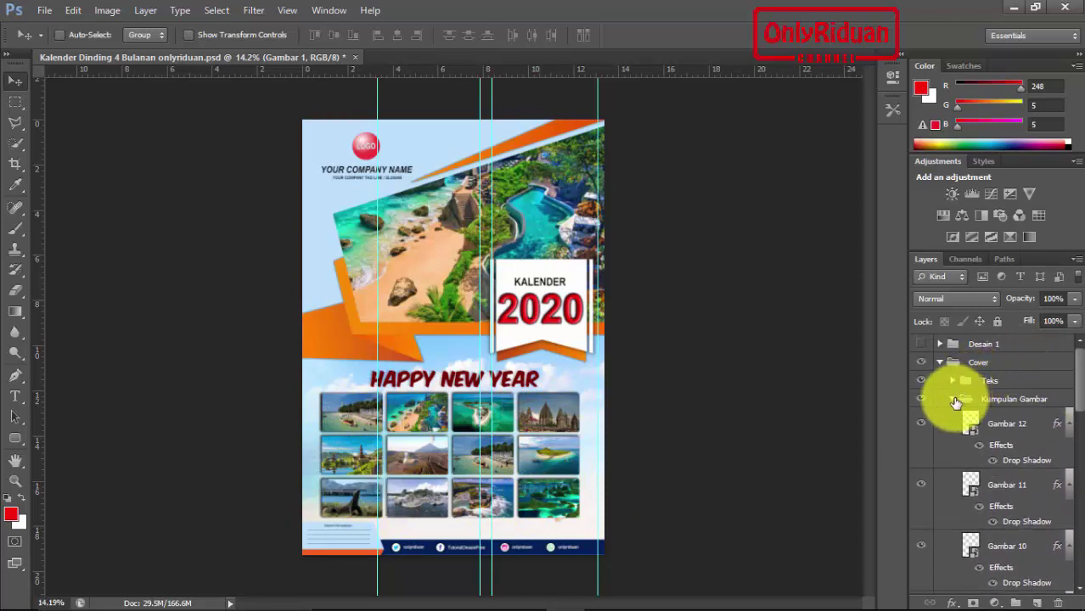
{"action": "left_click", "coordinate": [957, 401]}
{"action": "left_click", "coordinate": [1075, 398]}
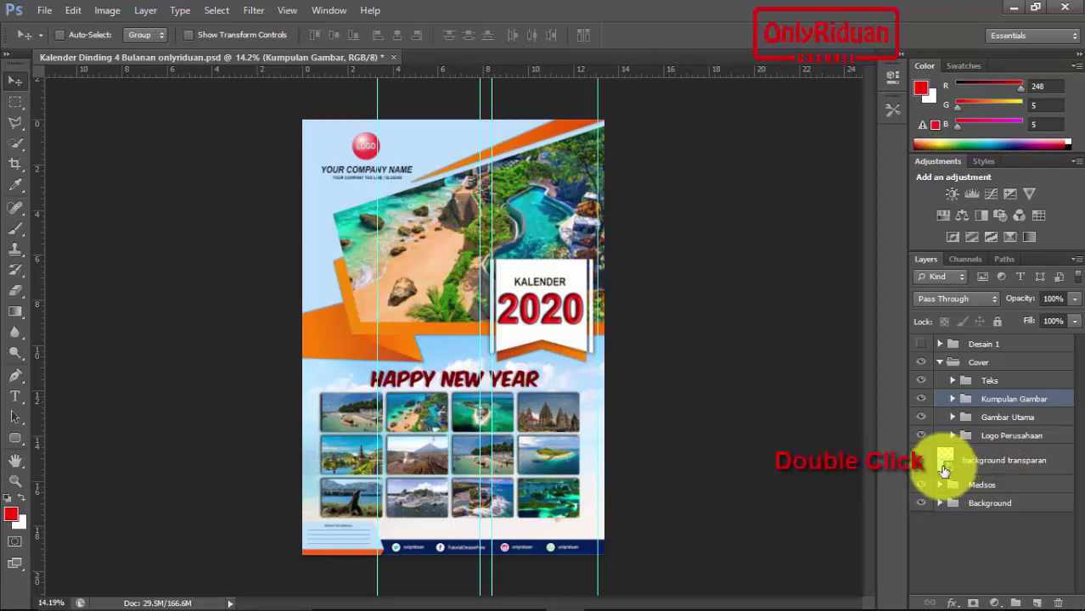
{"action": "double_click", "coordinate": [949, 469]}
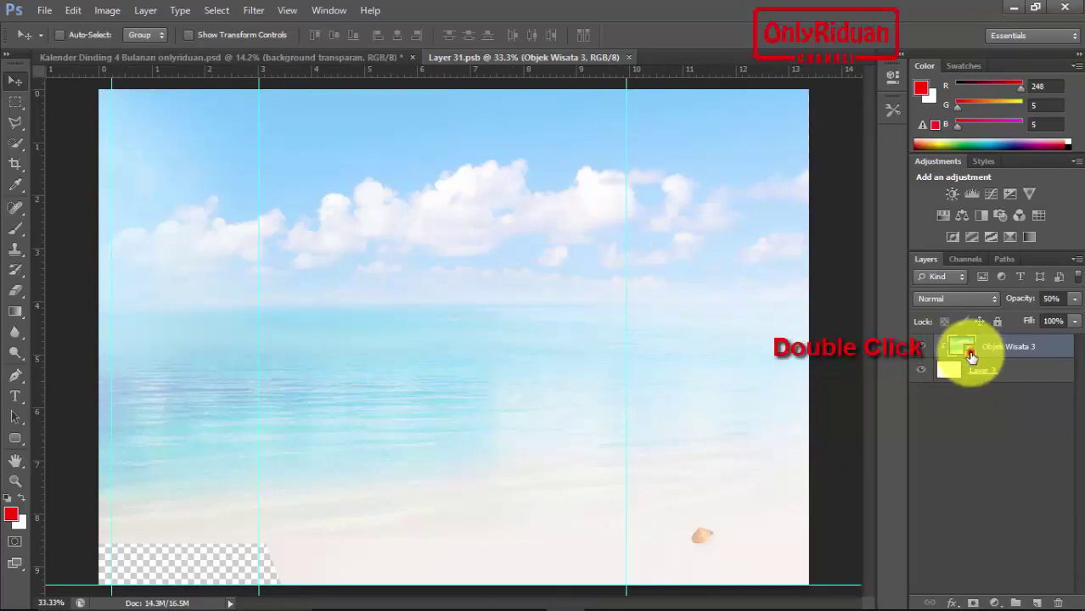
- In the Objek Wisata 3 smart object, place the green landscape from the Background folder, scaled to fill the canvas
{"action": "double_click", "coordinate": [972, 357]}
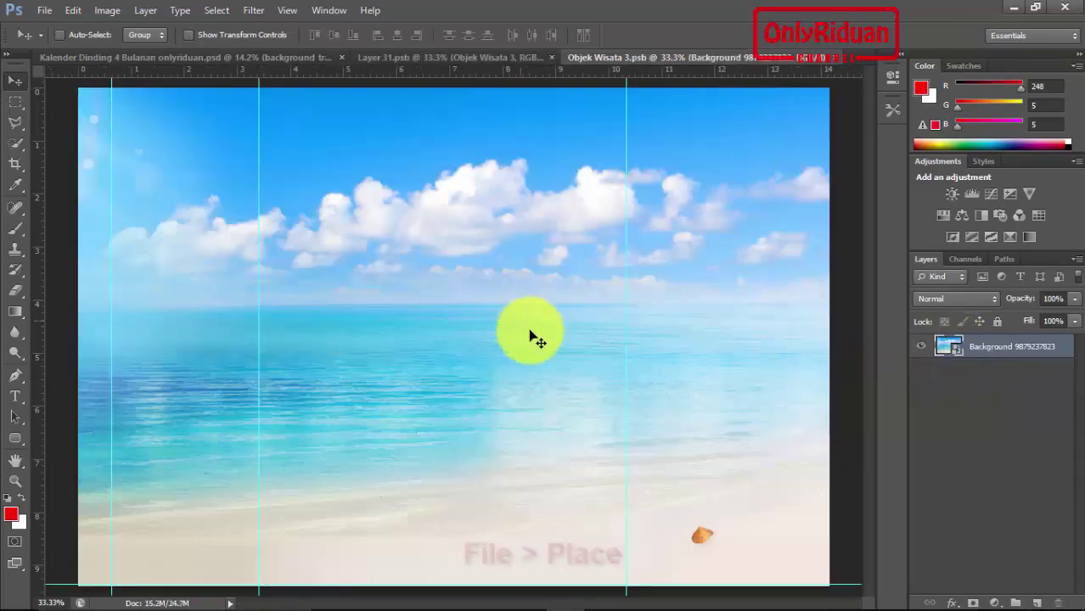
{"action": "left_click", "coordinate": [44, 10]}
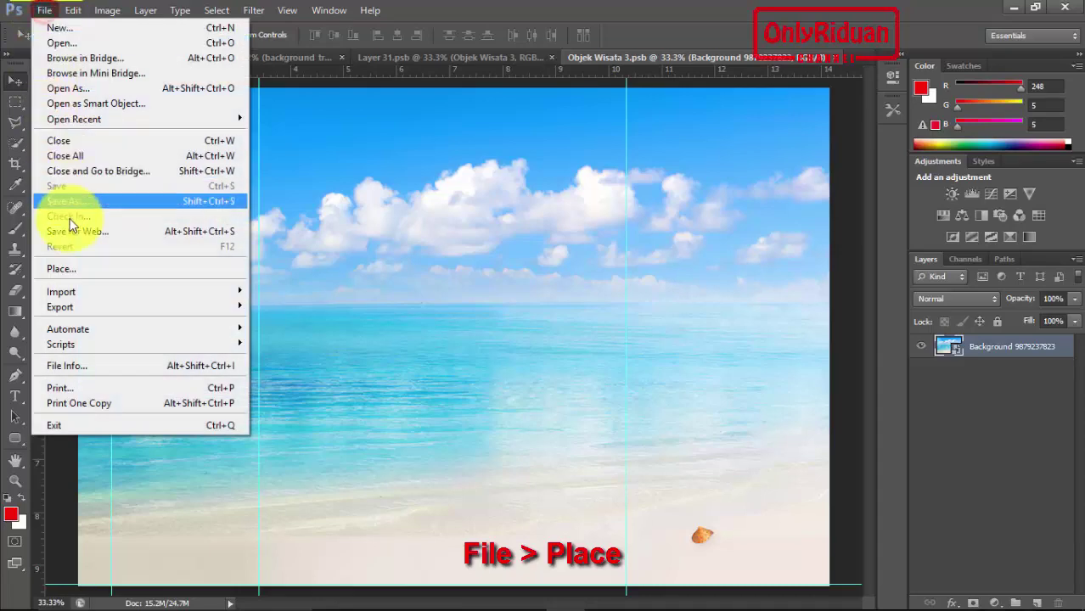
{"action": "left_click", "coordinate": [76, 269]}
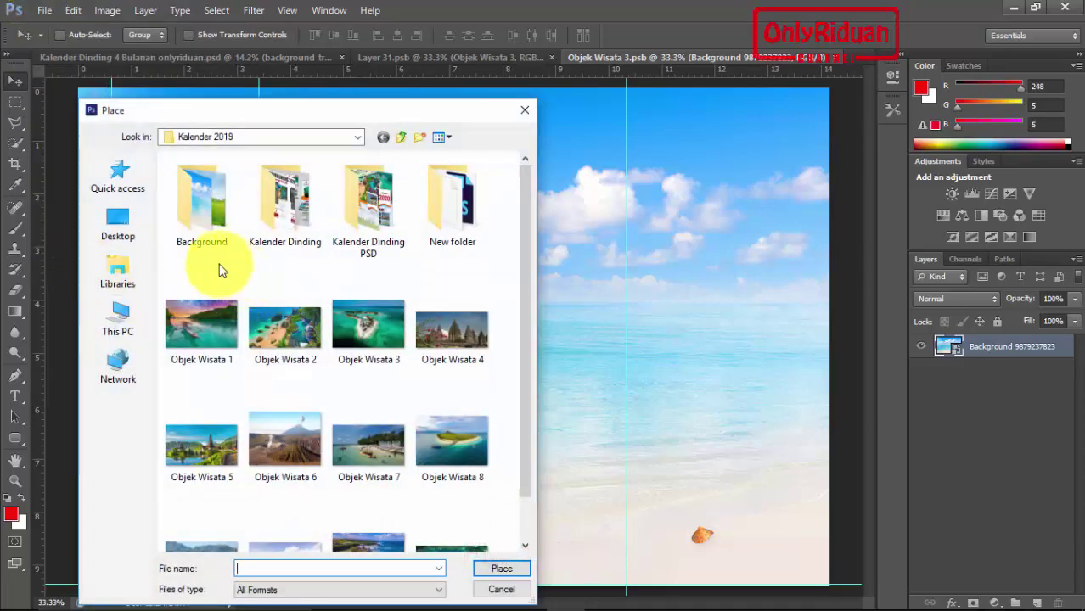
{"action": "double_click", "coordinate": [199, 225]}
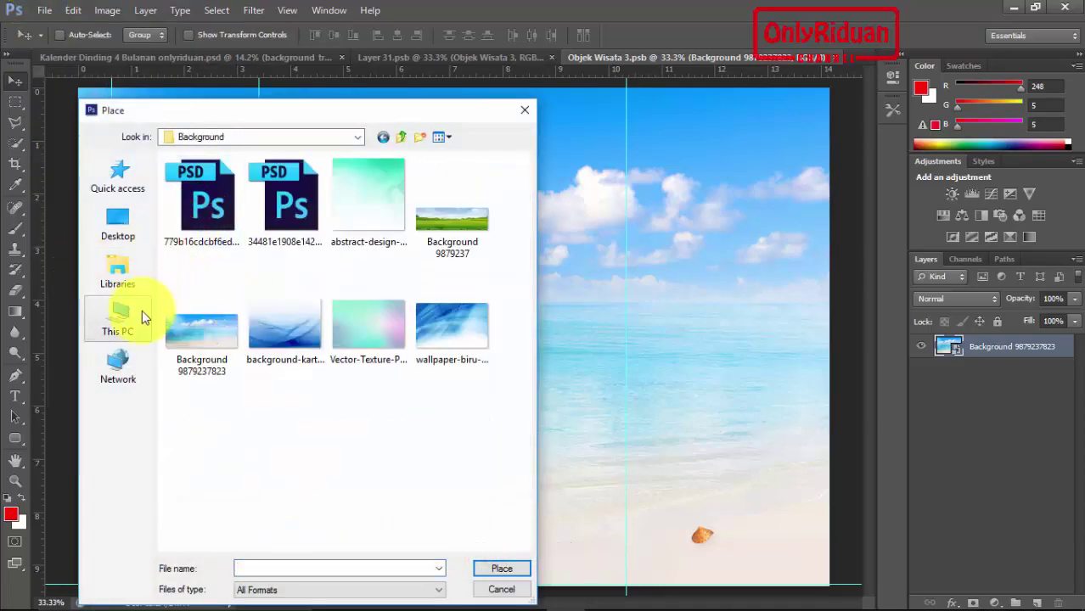
{"action": "double_click", "coordinate": [455, 231]}
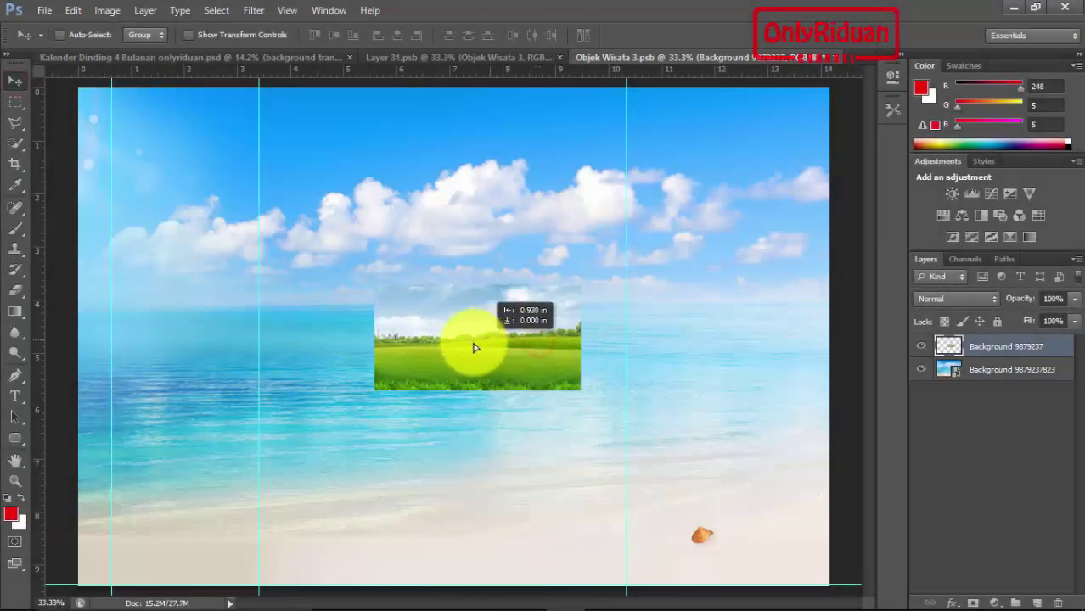
{"action": "left_click_drag", "start_coordinate": [524, 343], "coordinate": [457, 342]}
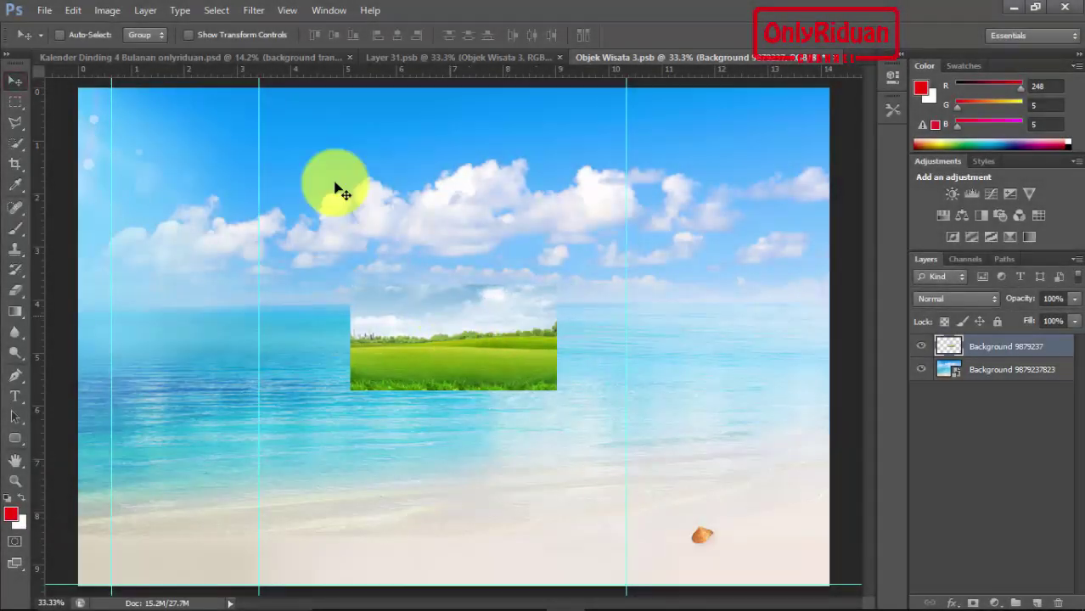
{"action": "left_click", "coordinate": [189, 36]}
{"action": "key", "text": "shift+alt"}
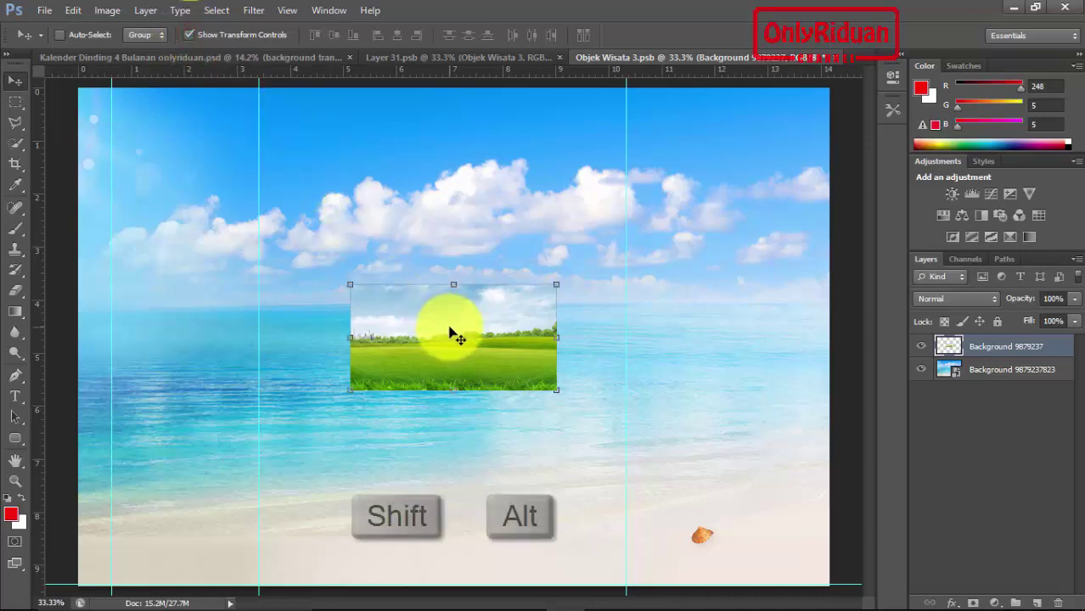
{"action": "mouse_move", "coordinate": [554, 393]}
{"action": "left_mouse_down"}
{"action": "mouse_move", "coordinate": [871, 608]}
{"action": "mouse_move", "coordinate": [929, 608]}
{"action": "mouse_move", "coordinate": [926, 596]}
{"action": "left_mouse_up"}
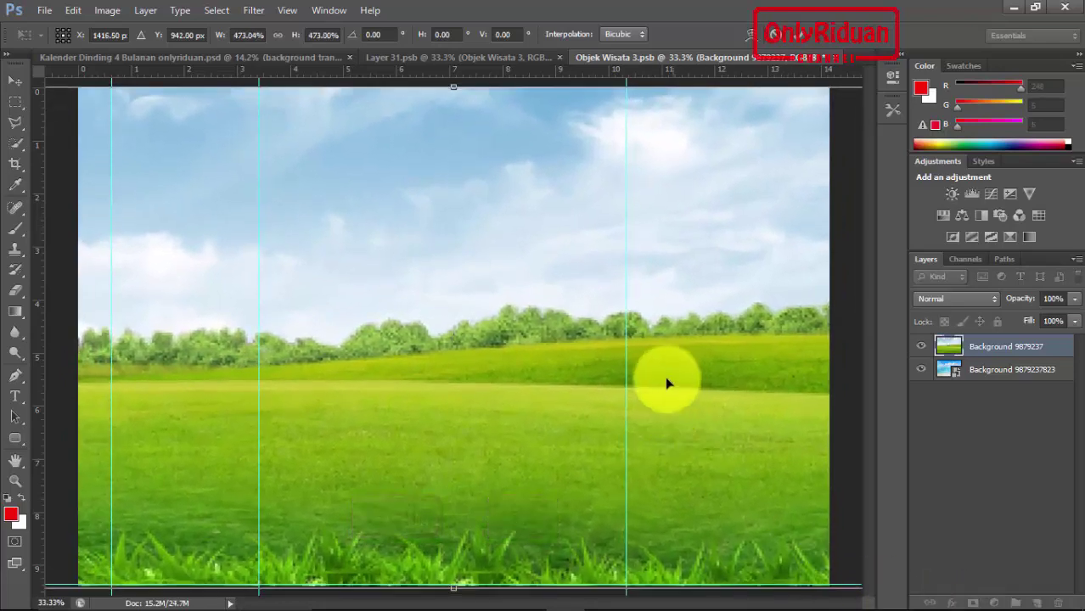
{"action": "left_click", "coordinate": [800, 40]}
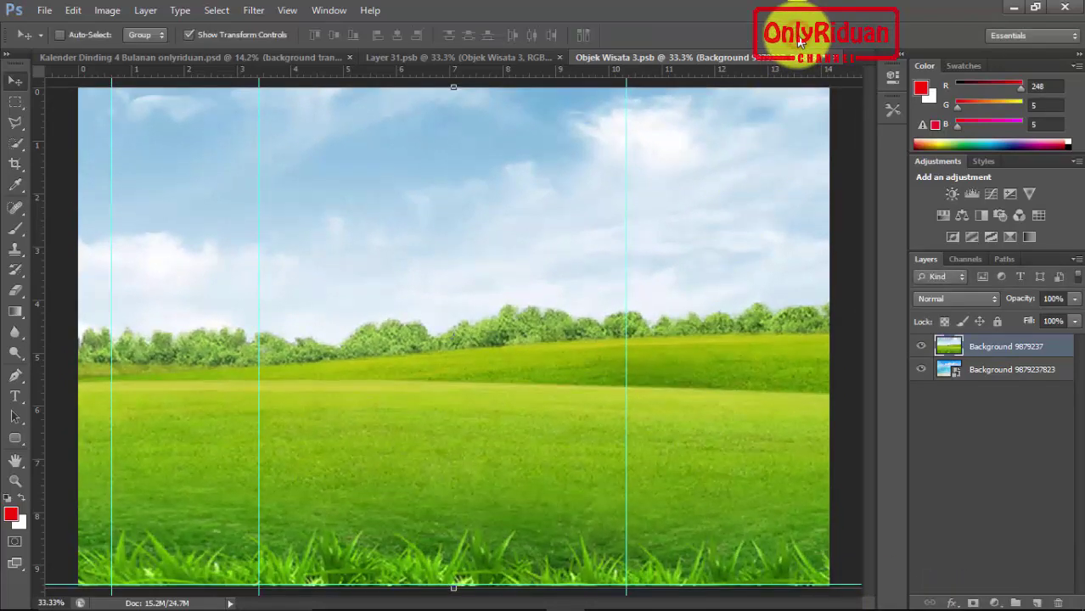
- Save and close Objek Wisata 3 and Layer 31.psb, returning to the calendar
{"action": "left_click", "coordinate": [991, 377]}
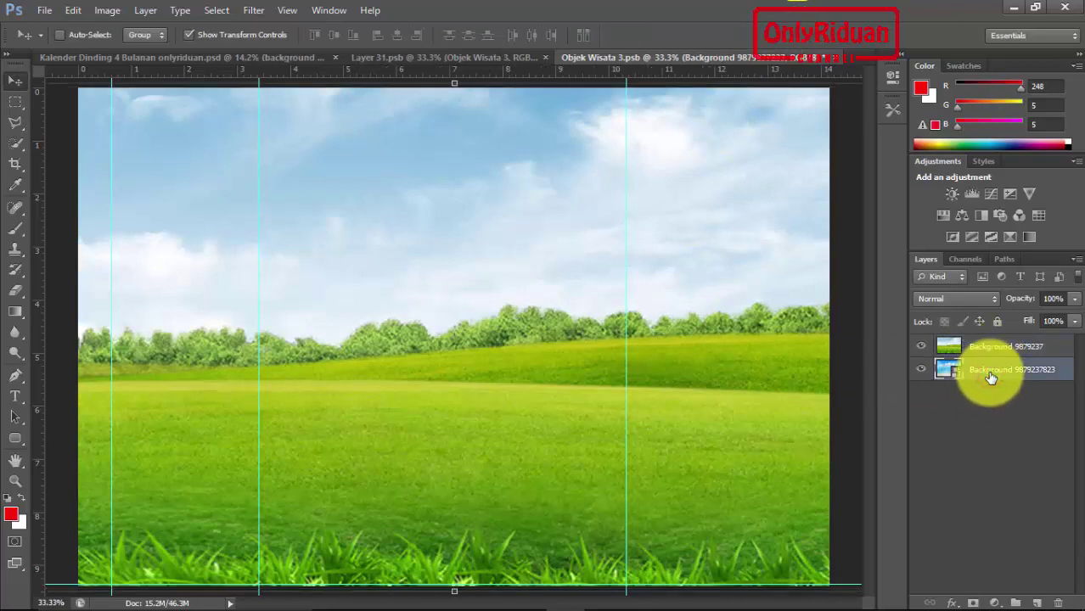
{"action": "left_click", "coordinate": [985, 350]}
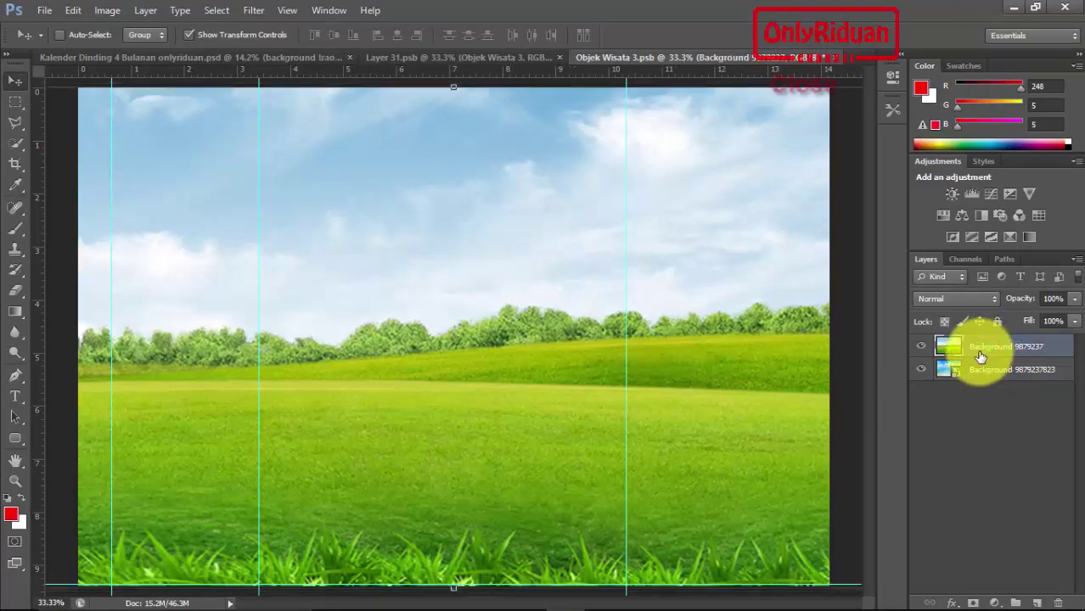
{"action": "left_click", "coordinate": [833, 57]}
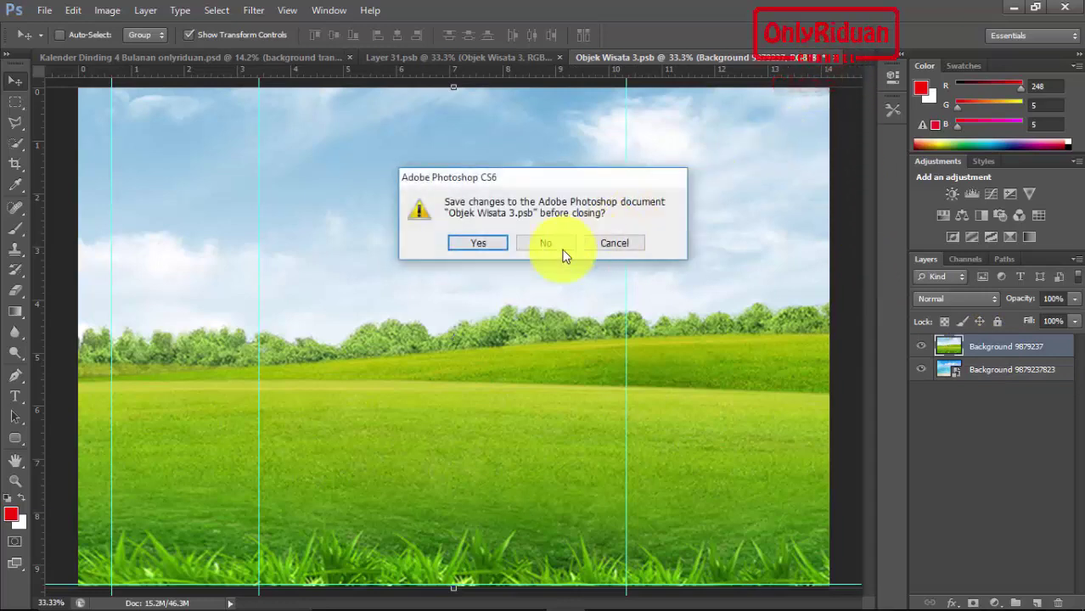
{"action": "left_click", "coordinate": [493, 246]}
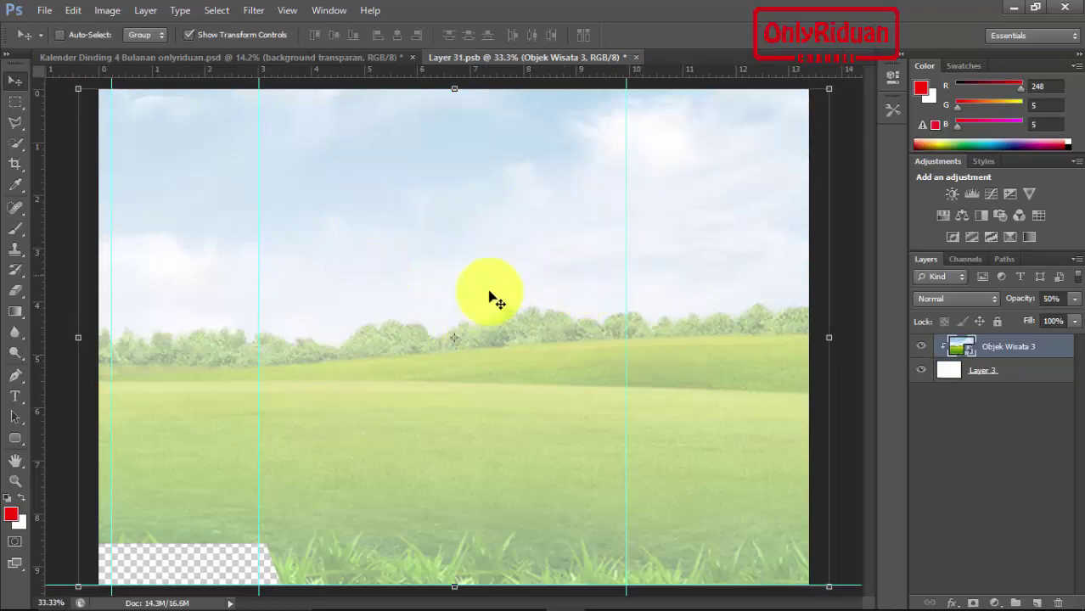
{"action": "left_click", "coordinate": [635, 57]}
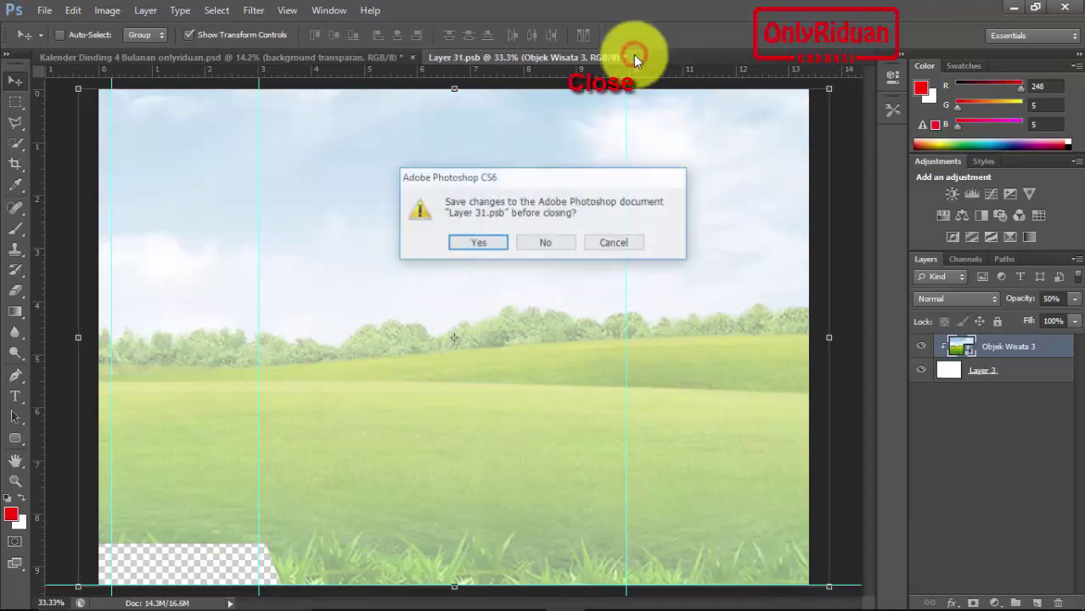
{"action": "left_click", "coordinate": [478, 244]}
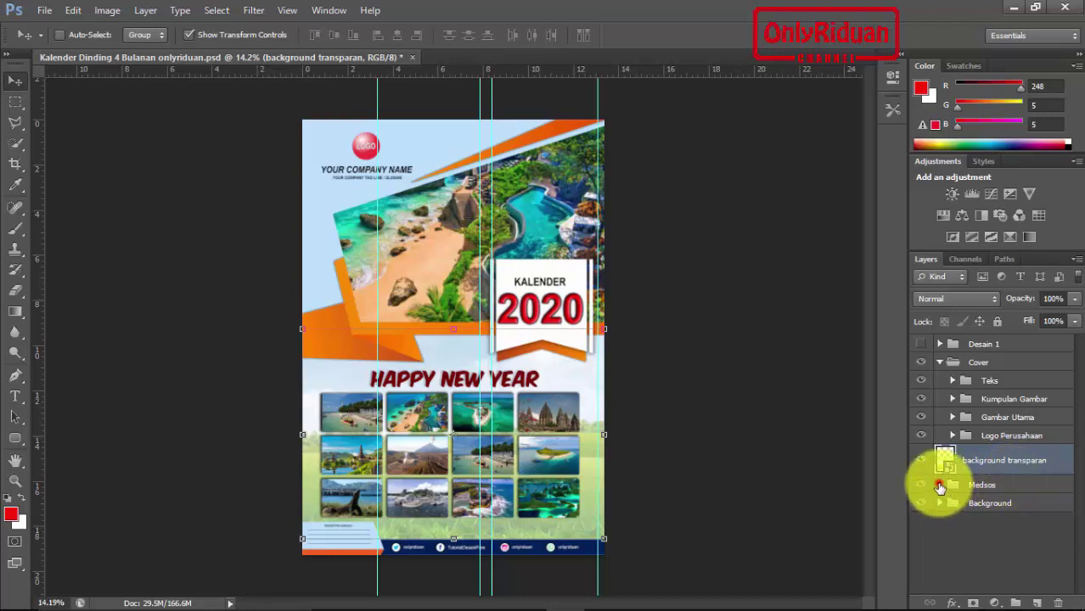
- Expand the Medsos group and inspect the Alamat Twitter and Logo Twitter layers
{"action": "left_click", "coordinate": [940, 485]}
{"action": "left_click_drag", "start_coordinate": [1082, 412], "coordinate": [1026, 556]}
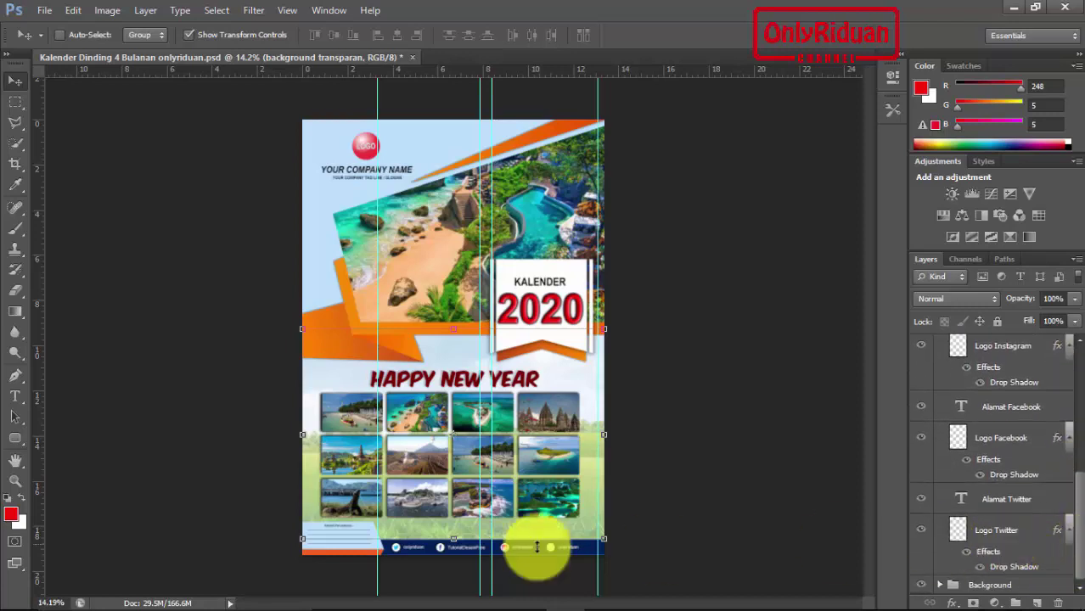
{"action": "scroll", "coordinate": [456, 567], "scroll_direction": "up", "scroll_amount": 1}
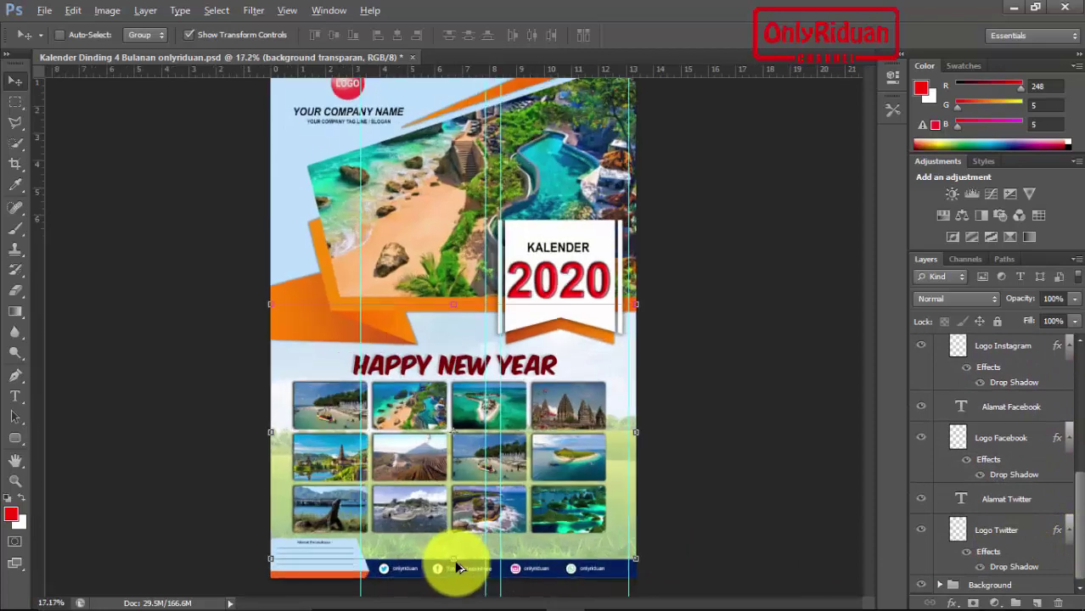
{"action": "scroll", "coordinate": [458, 571], "scroll_direction": "up", "scroll_amount": 2}
{"action": "scroll", "coordinate": [460, 575], "scroll_direction": "up", "scroll_amount": 1}
{"action": "scroll", "coordinate": [464, 580], "scroll_direction": "up", "scroll_amount": 2}
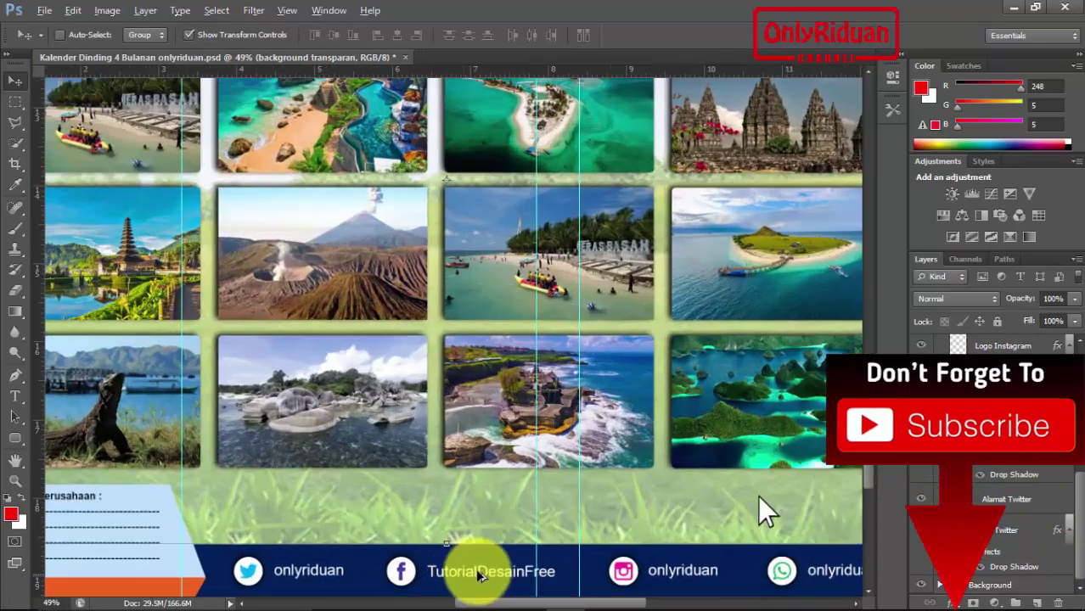
{"action": "scroll", "coordinate": [849, 484], "scroll_direction": "up", "scroll_amount": 1}
{"action": "scroll", "coordinate": [870, 478], "scroll_direction": "down", "scroll_amount": 3}
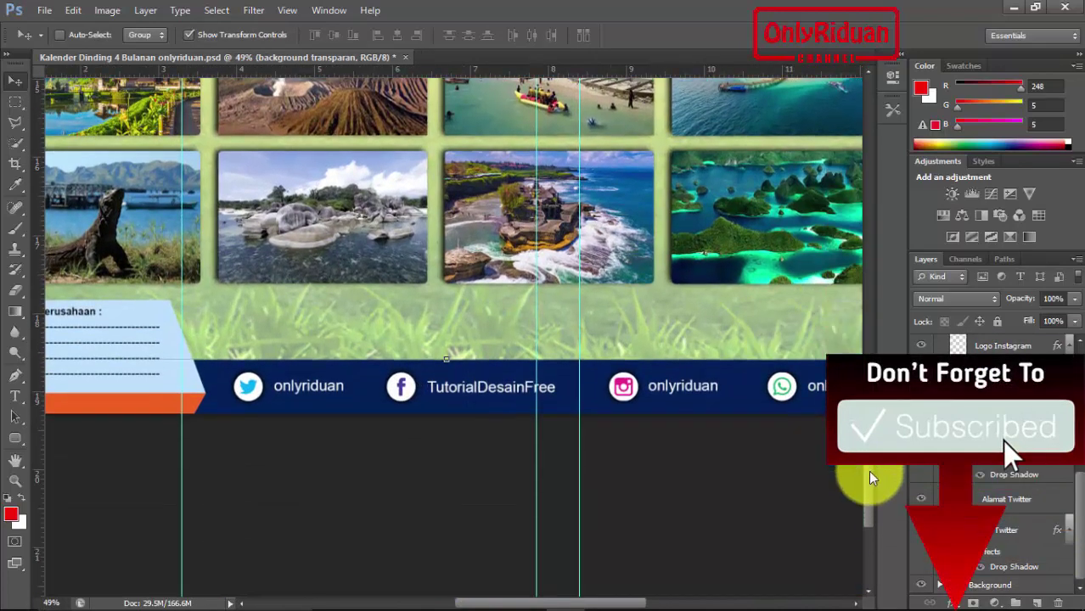
{"action": "left_click", "coordinate": [342, 389], "text": "ctrl"}
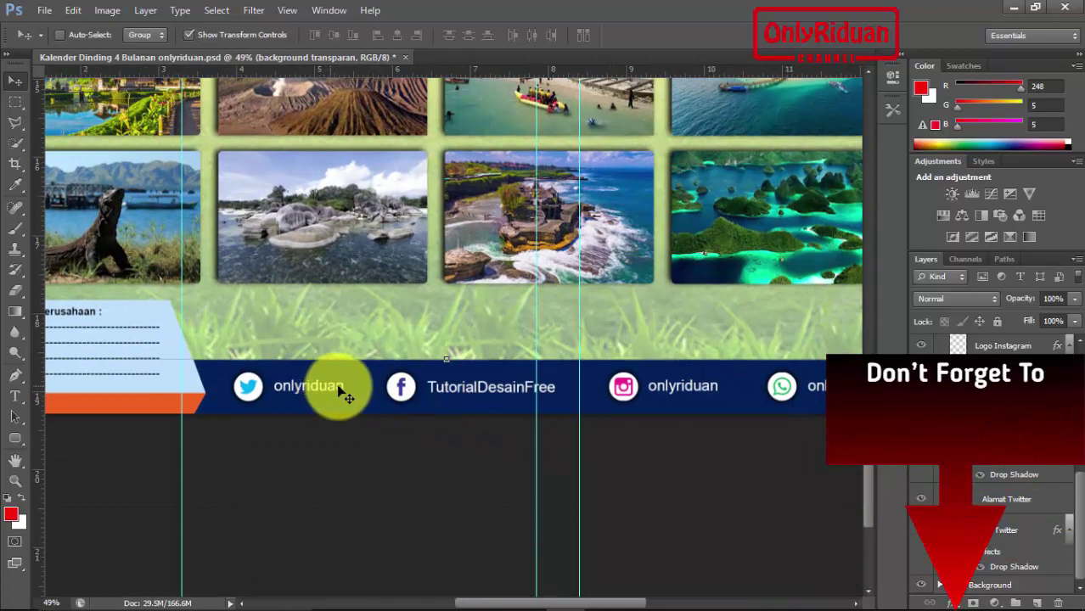
{"action": "left_click", "coordinate": [992, 527]}
{"action": "left_click", "coordinate": [1000, 503]}
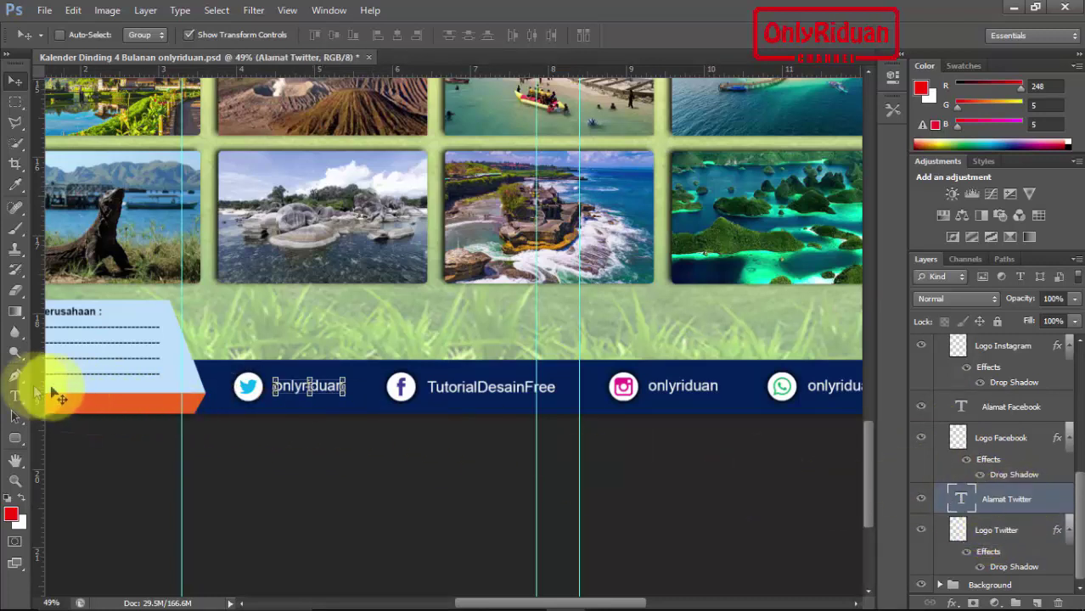
- Select the Twitter handle text for editing, then cancel, leaving it unchanged
{"action": "left_click", "coordinate": [15, 397]}
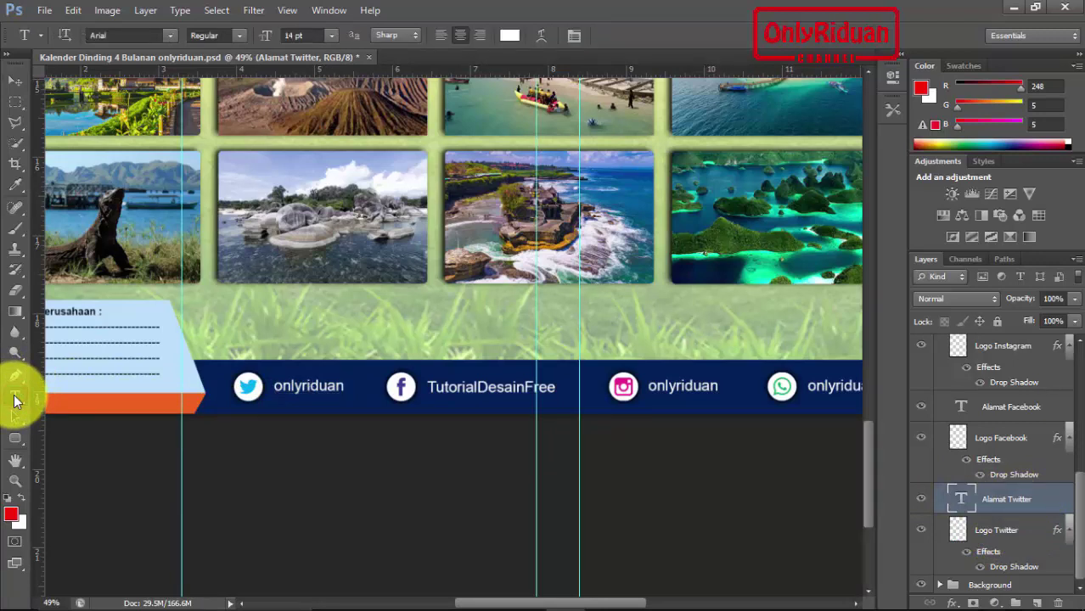
{"action": "left_click", "coordinate": [340, 385]}
{"action": "left_click_drag", "start_coordinate": [290, 388], "coordinate": [364, 404]}
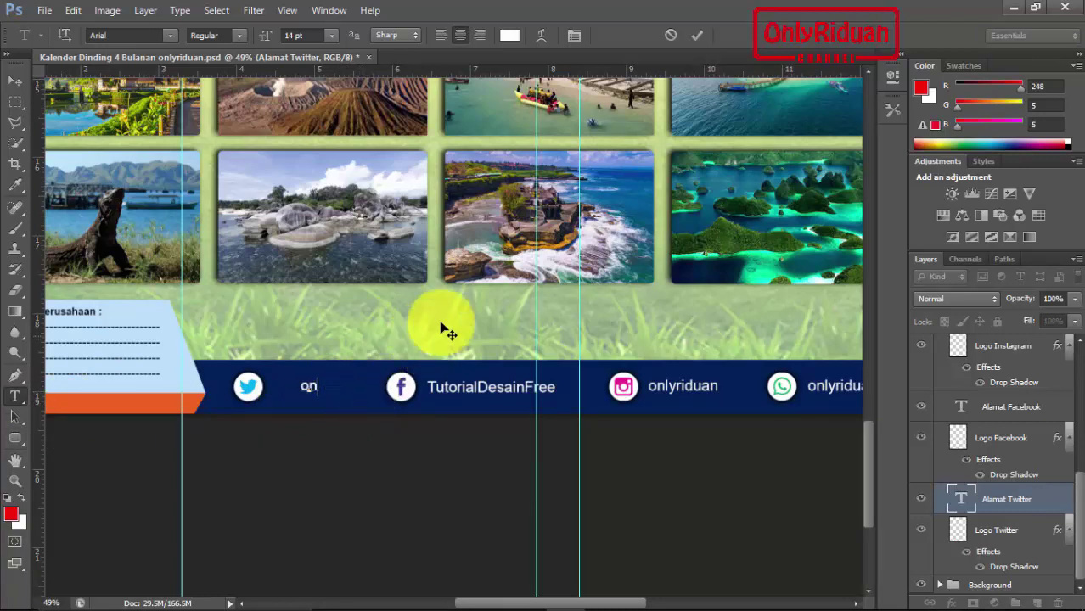
{"action": "left_click", "coordinate": [673, 37]}
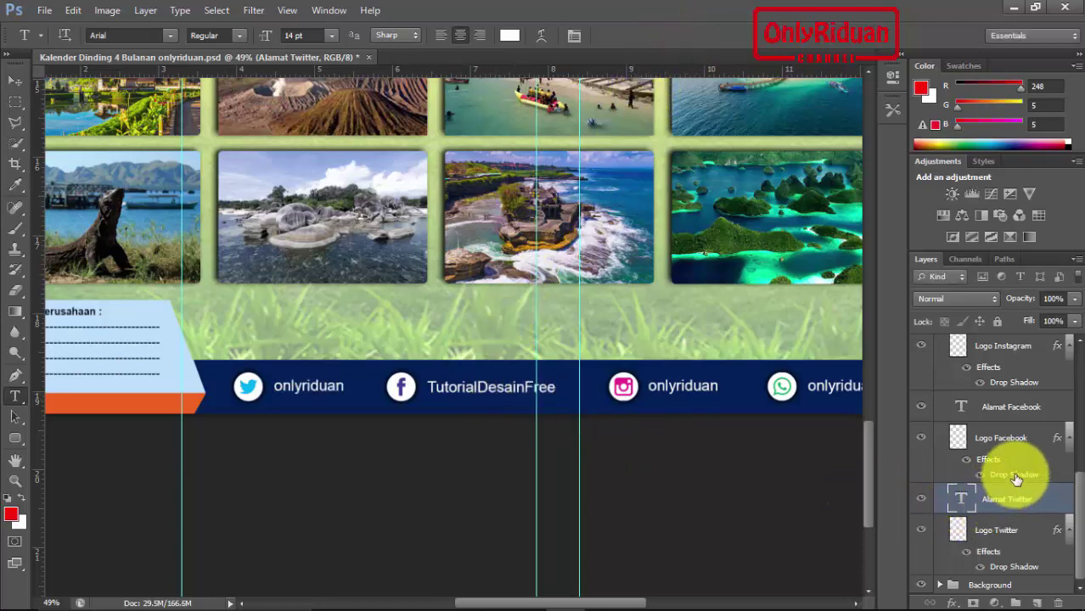
- Review the Facebook, Instagram and WhatsApp layers, collapse Medsos, and fit the whole calendar on screen
{"action": "left_click", "coordinate": [1005, 434]}
{"action": "left_click", "coordinate": [1005, 413]}
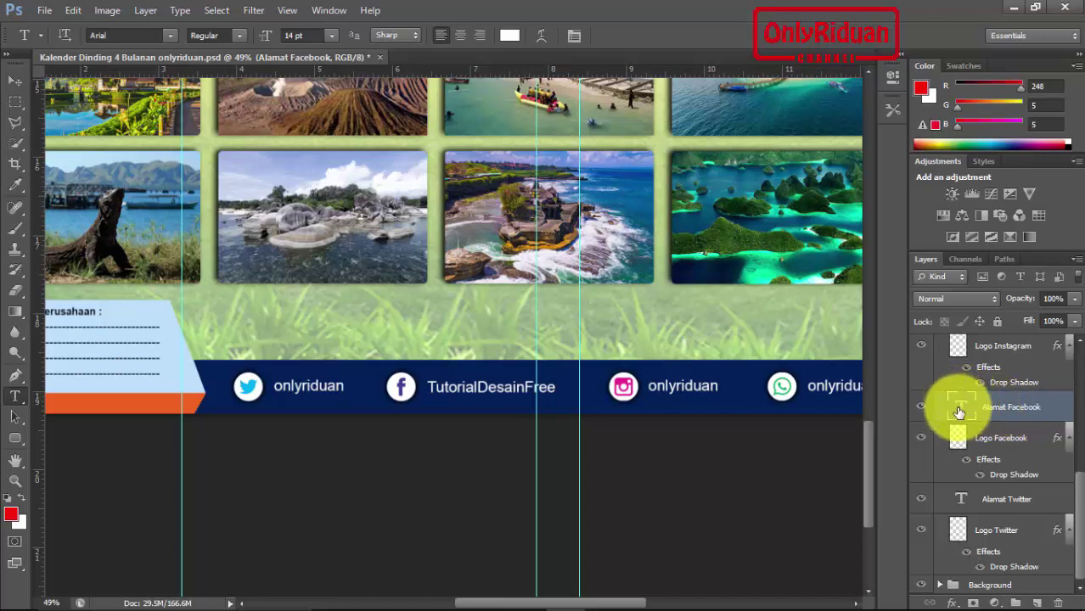
{"action": "left_click_drag", "start_coordinate": [1075, 493], "coordinate": [1073, 429]}
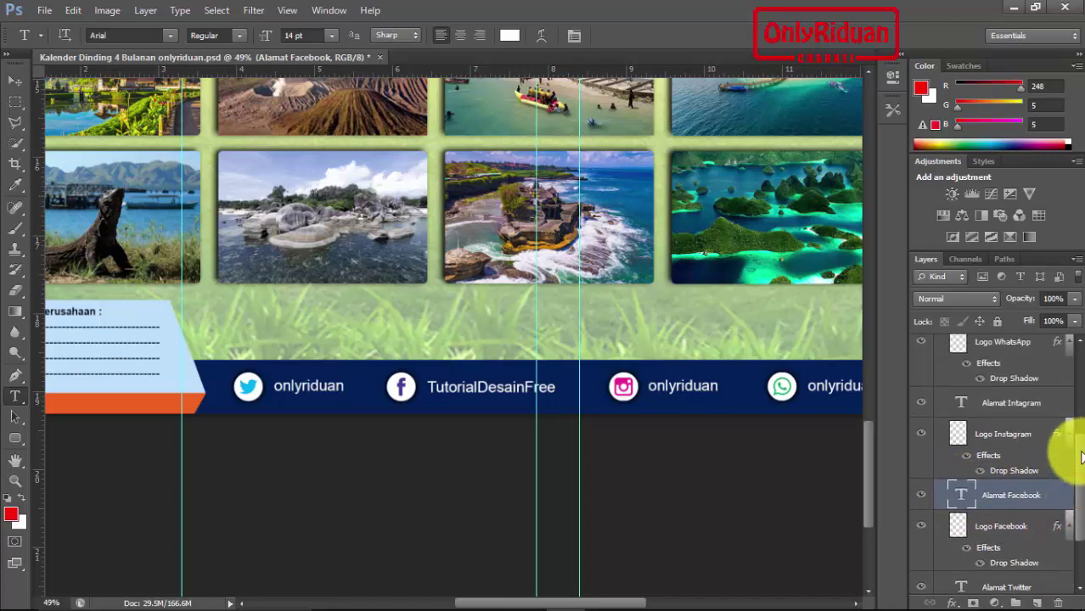
{"action": "left_click", "coordinate": [1006, 436]}
{"action": "left_click", "coordinate": [1006, 403]}
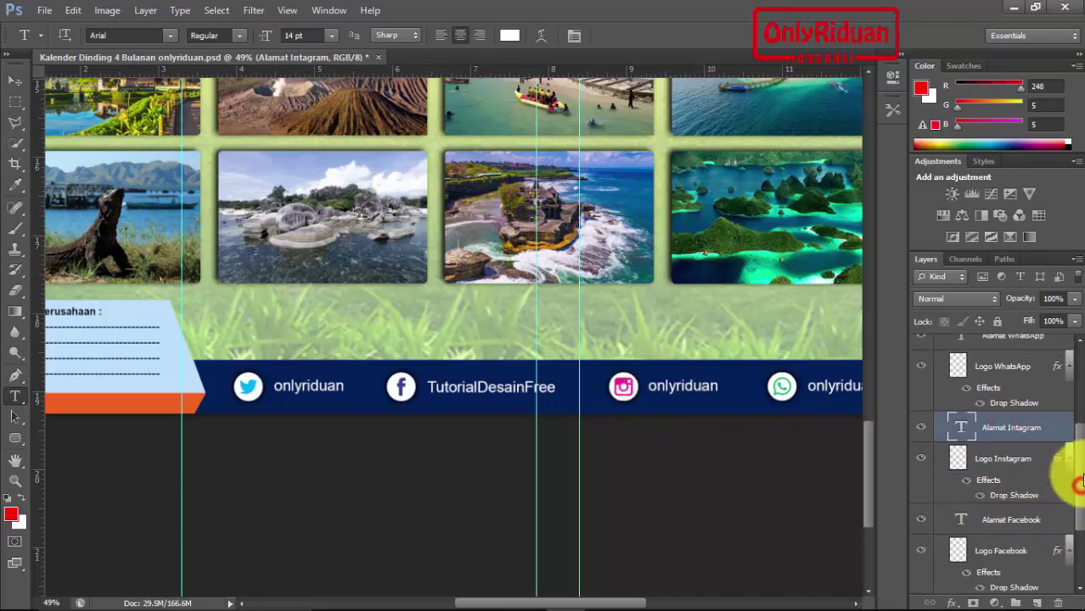
{"action": "left_click_drag", "start_coordinate": [1075, 484], "coordinate": [1075, 442]}
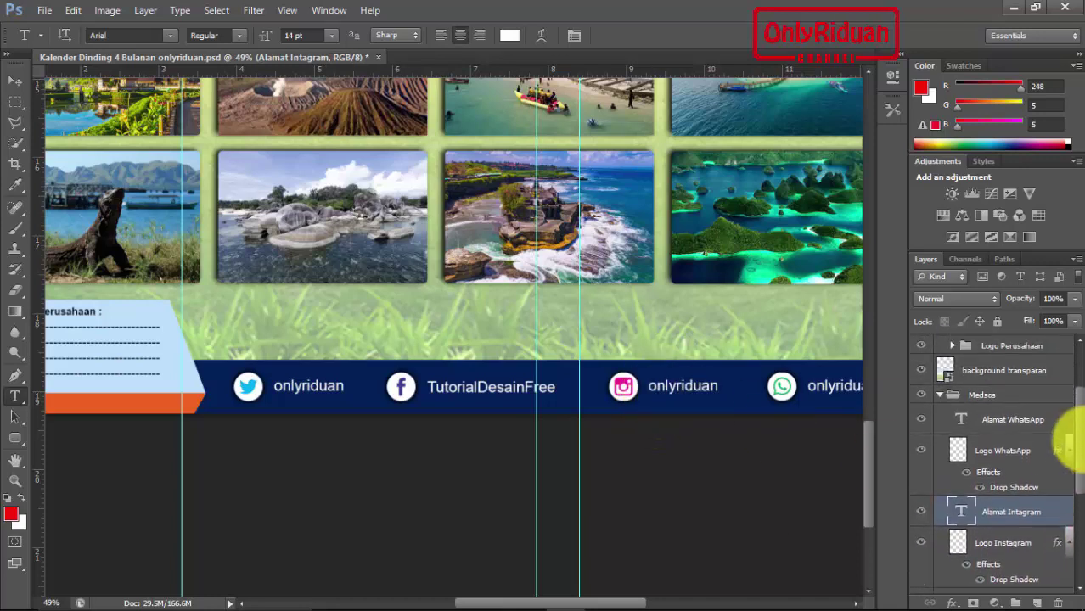
{"action": "left_click", "coordinate": [1006, 455]}
{"action": "left_click", "coordinate": [977, 395]}
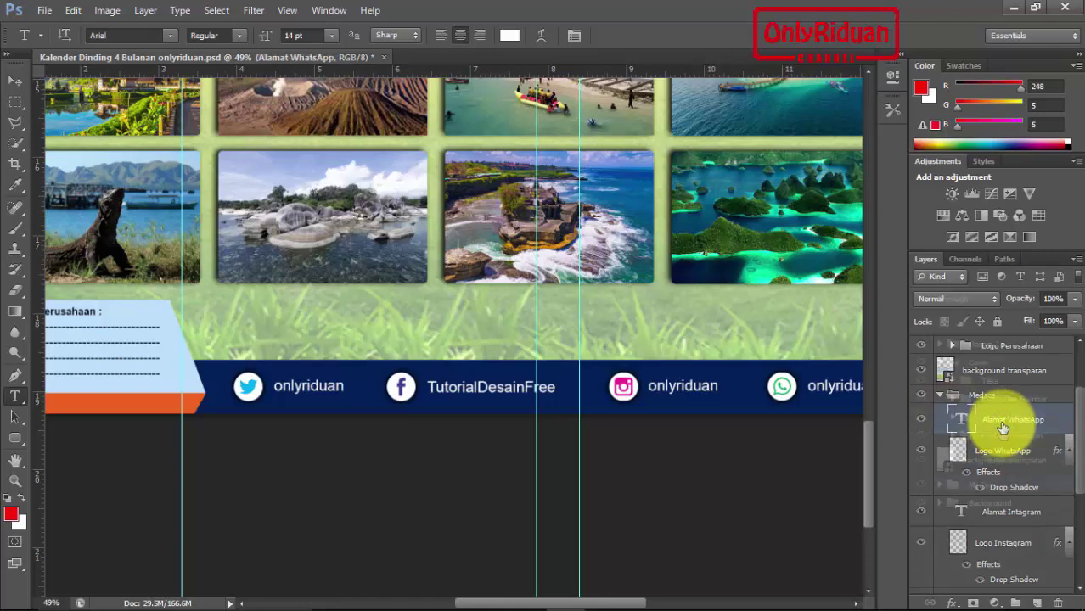
{"action": "left_click", "coordinate": [941, 395]}
{"action": "key", "text": "ctrl+0"}
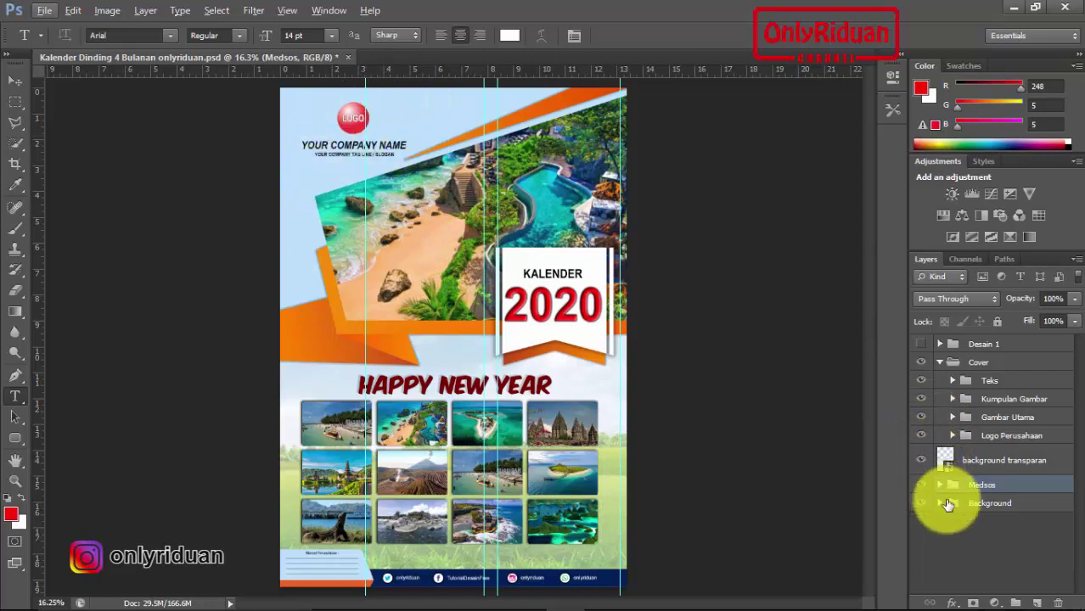
- Open the Color Fill 1 colour picker in the Background group and try several fill colours
{"action": "left_click", "coordinate": [940, 504]}
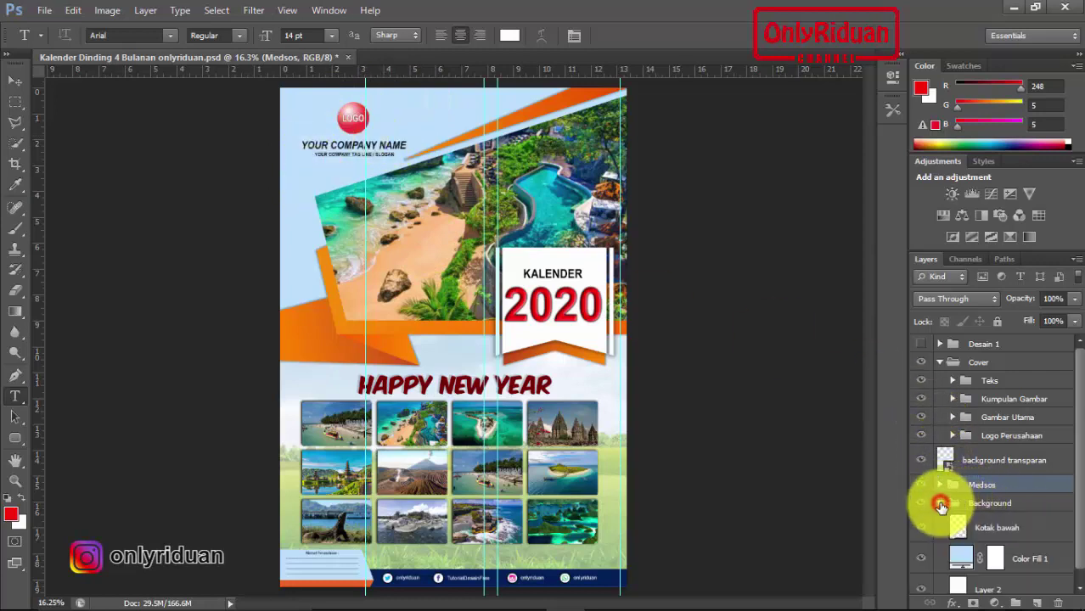
{"action": "scroll", "coordinate": [1070, 548], "scroll_direction": "down", "scroll_amount": 1}
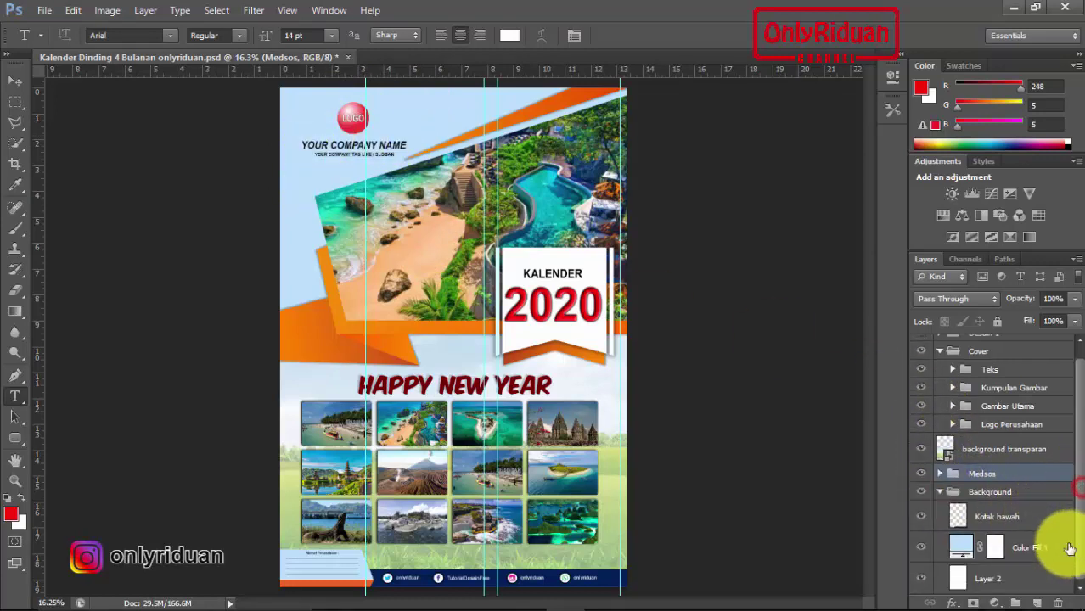
{"action": "double_click", "coordinate": [962, 545]}
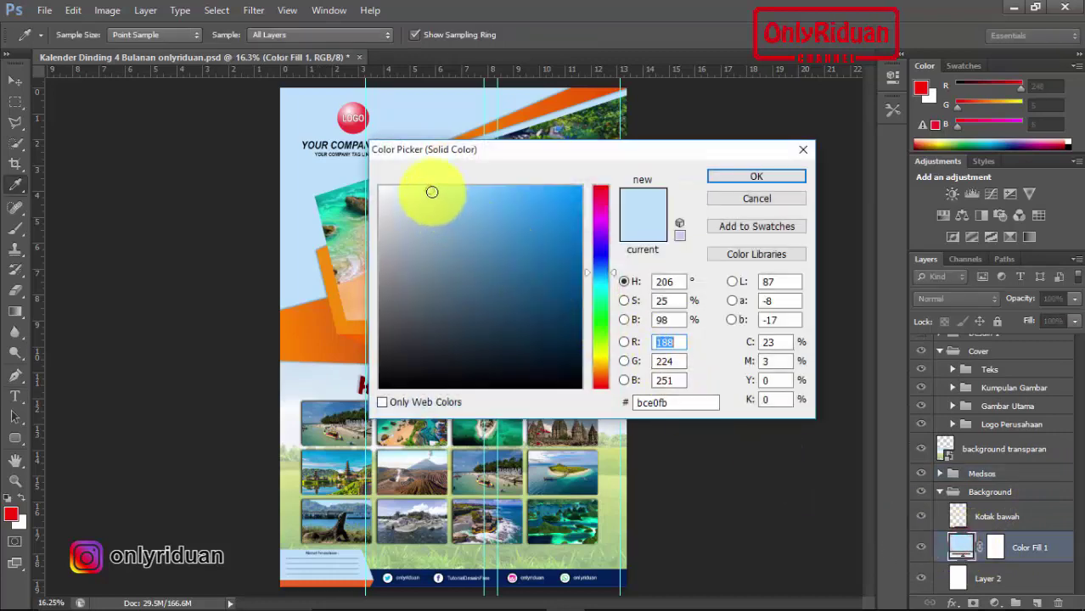
{"action": "left_click_drag", "start_coordinate": [429, 190], "coordinate": [383, 190]}
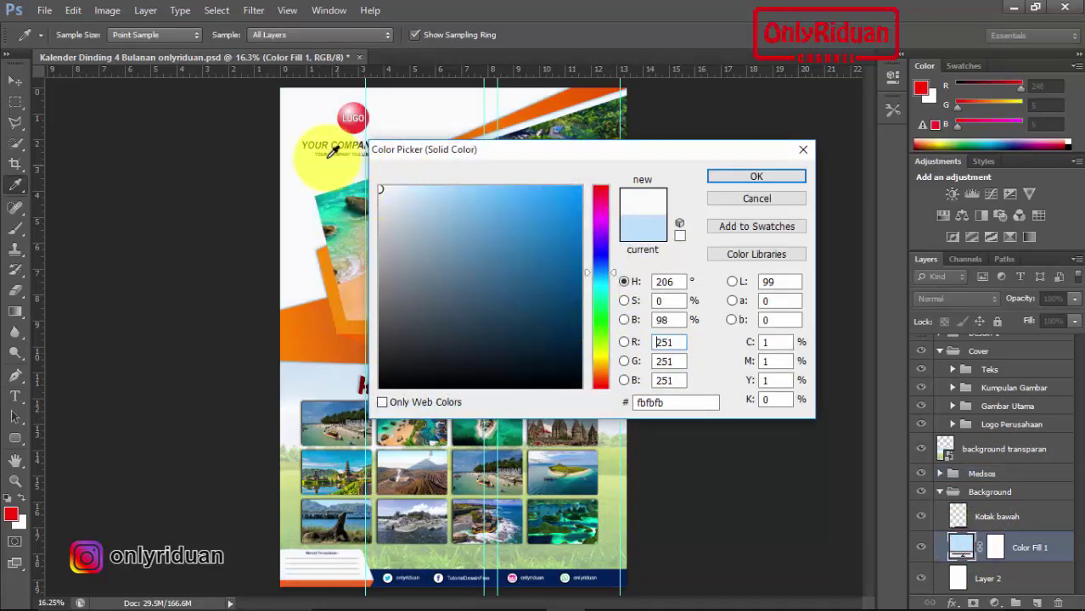
{"action": "left_click", "coordinate": [447, 244]}
{"action": "left_click_drag", "start_coordinate": [479, 274], "coordinate": [570, 372]}
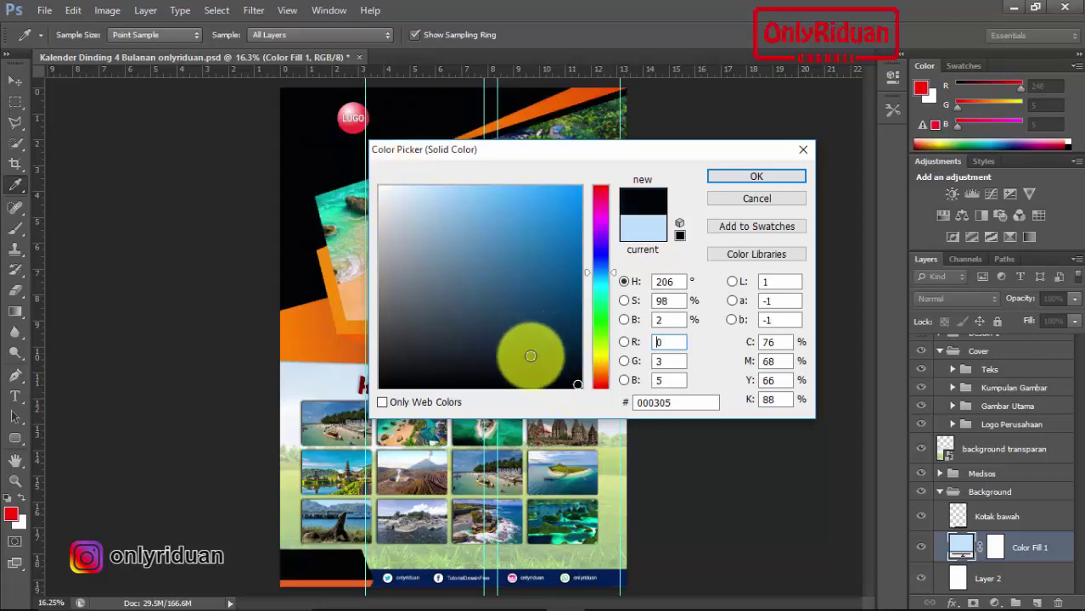
{"action": "left_click_drag", "start_coordinate": [574, 386], "coordinate": [578, 249]}
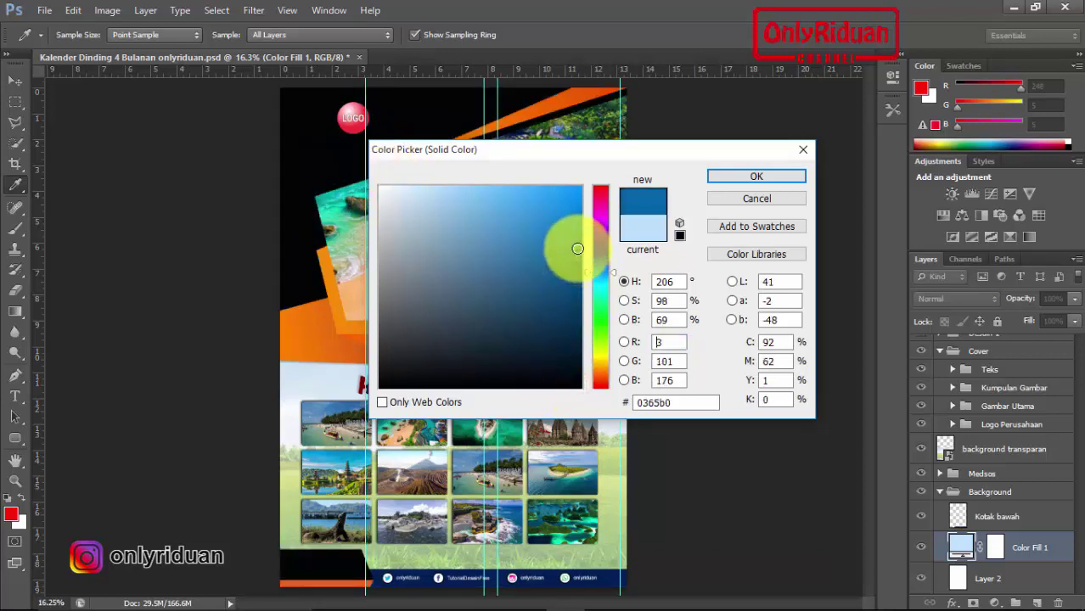
{"action": "mouse_move", "coordinate": [615, 276]}
{"action": "left_mouse_down"}
{"action": "mouse_move", "coordinate": [617, 320]}
{"action": "mouse_move", "coordinate": [626, 241]}
{"action": "left_mouse_up"}
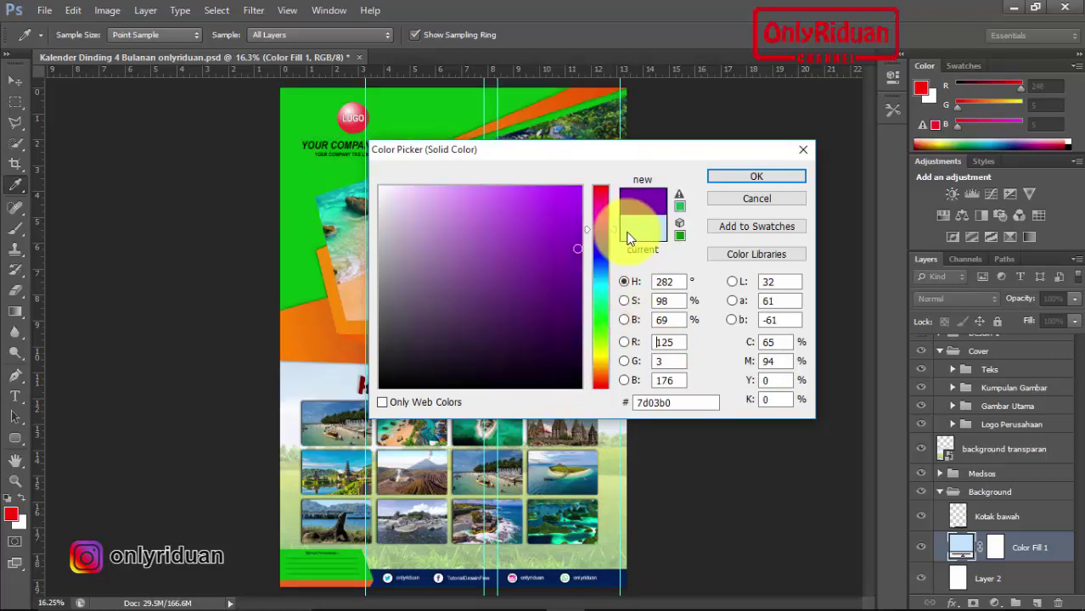
{"action": "left_click", "coordinate": [626, 234]}
- Set Color Fill 1 to near-white fefefe and collapse the Background group
{"action": "left_click_drag", "start_coordinate": [476, 207], "coordinate": [375, 186]}
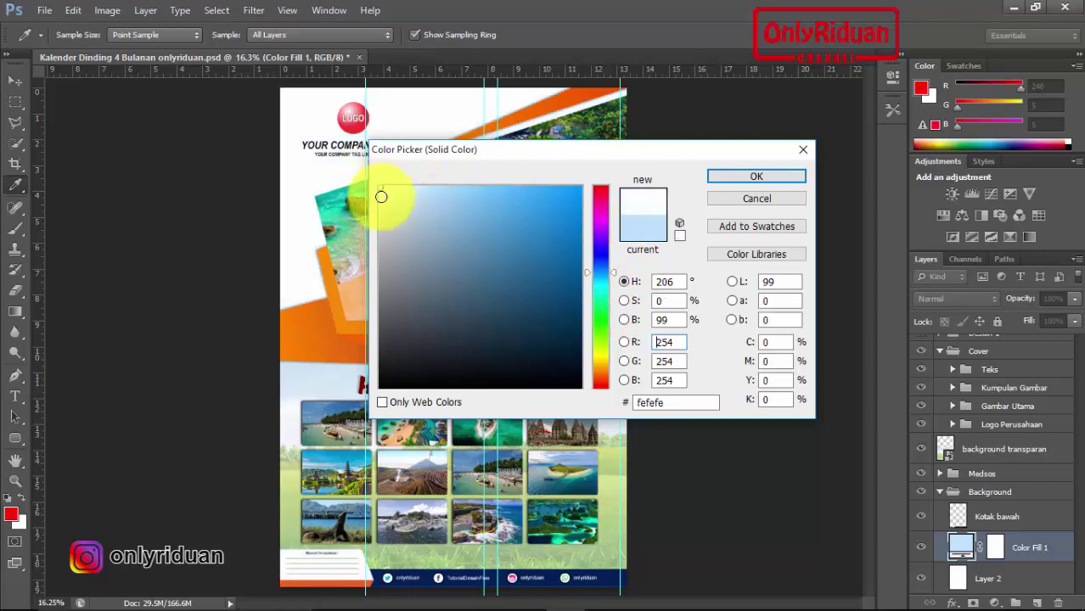
{"action": "left_click", "coordinate": [738, 180]}
{"action": "key", "text": "t"}
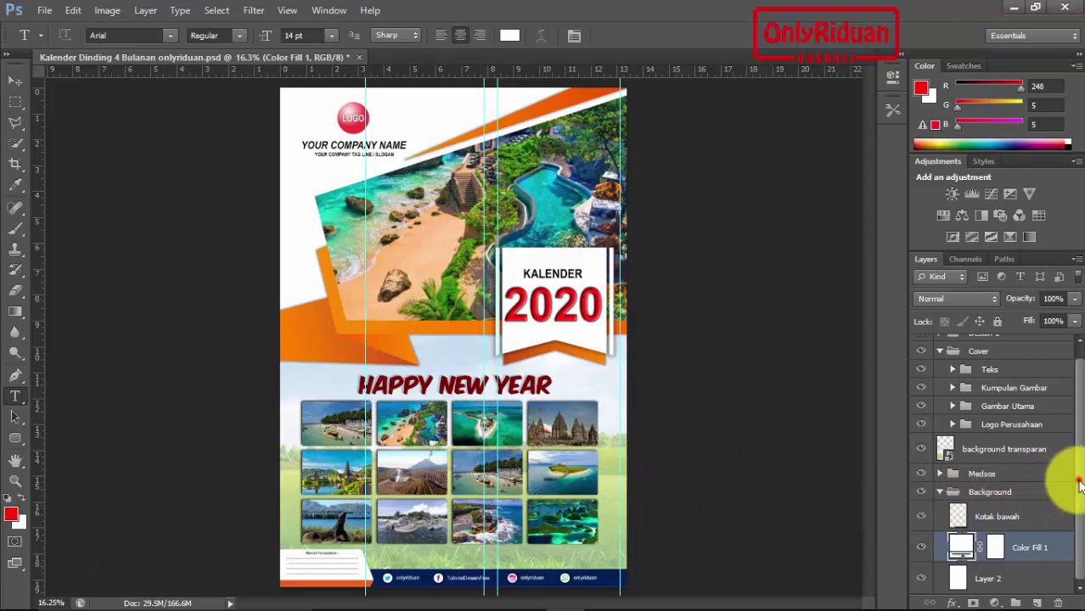
{"action": "left_click_drag", "start_coordinate": [1079, 484], "coordinate": [1079, 432]}
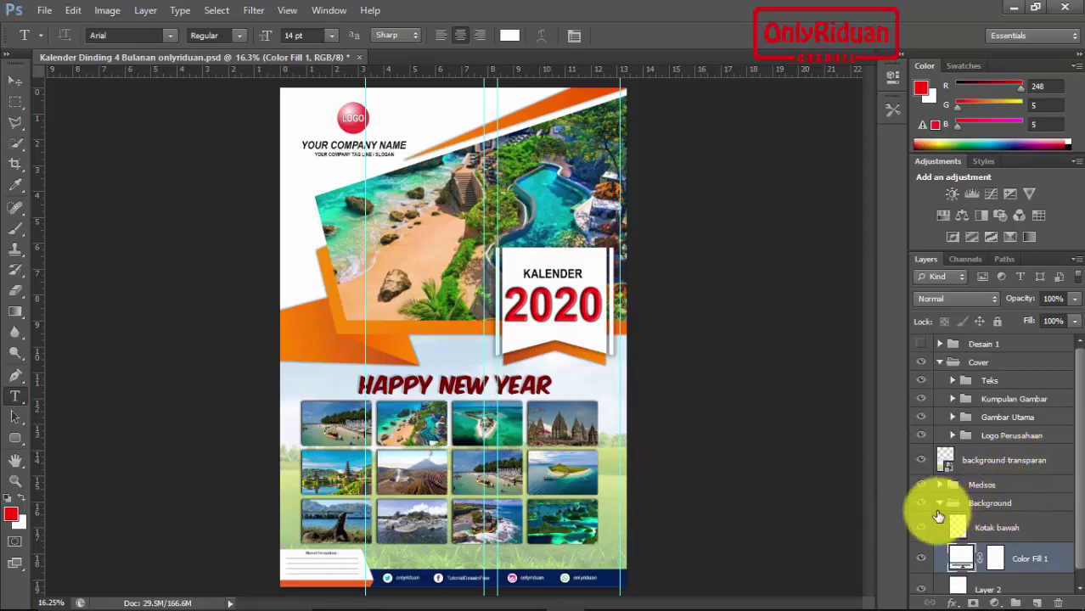
{"action": "left_click", "coordinate": [941, 505]}
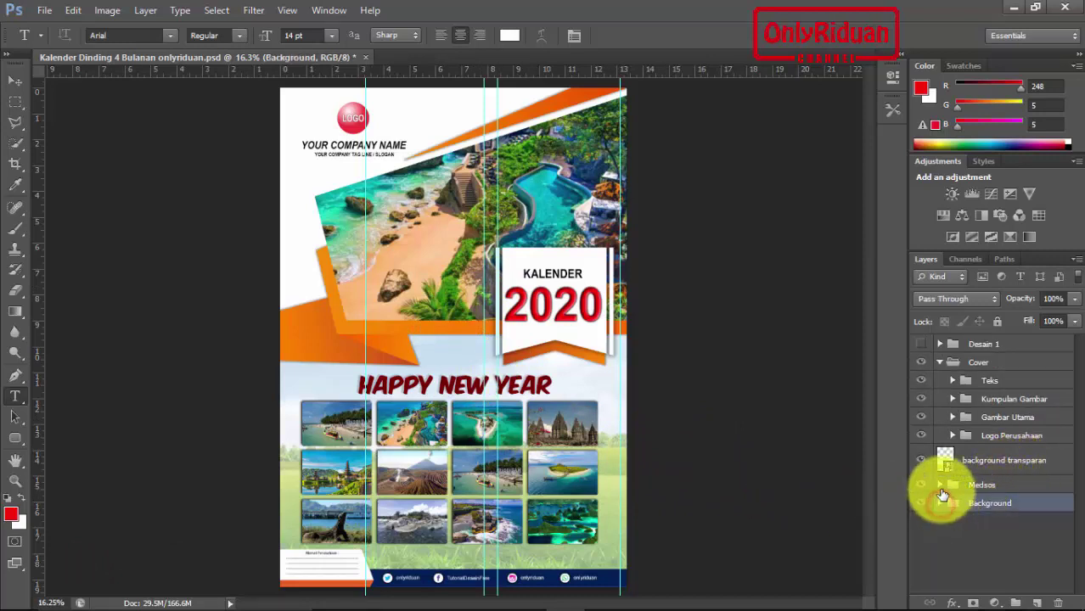
- Collapse the Cover group, hide the Cover artwork and make the Desain 1 group visible
{"action": "left_click", "coordinate": [940, 363]}
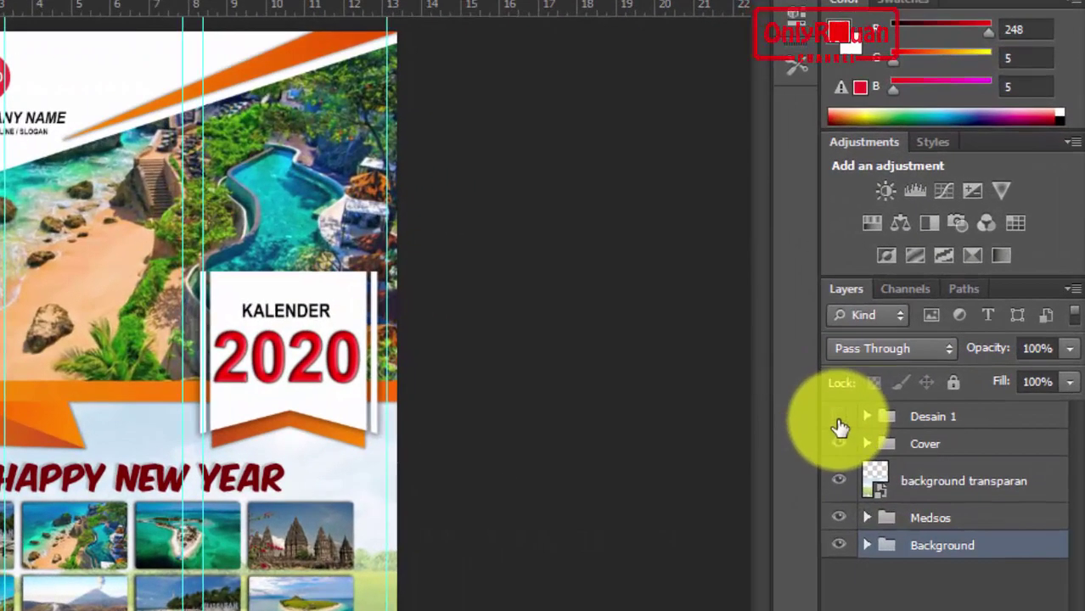
{"action": "left_click", "coordinate": [838, 418]}
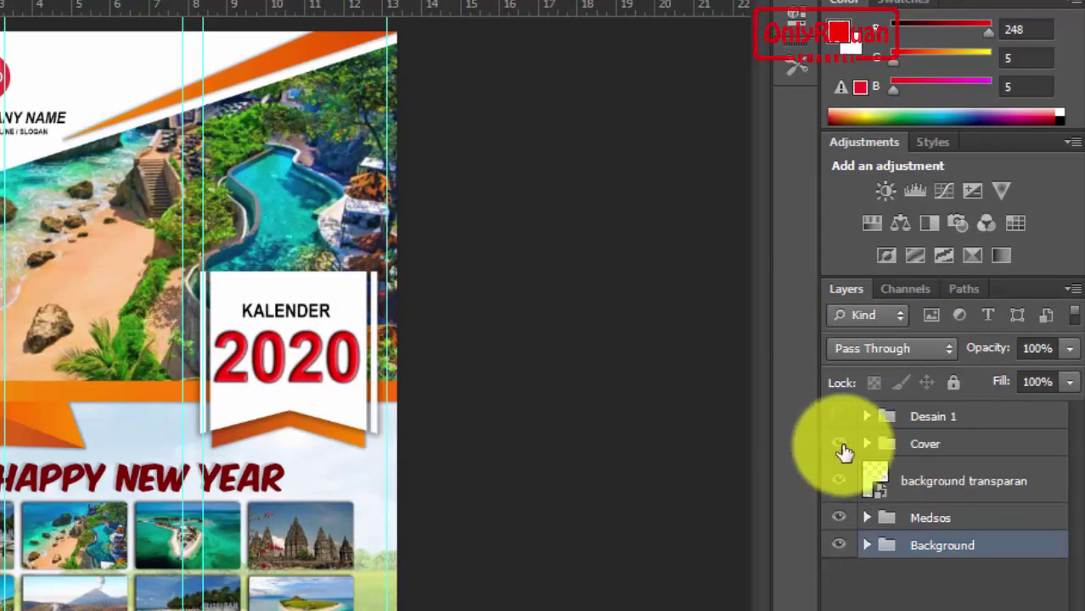
{"action": "left_click", "coordinate": [840, 445]}
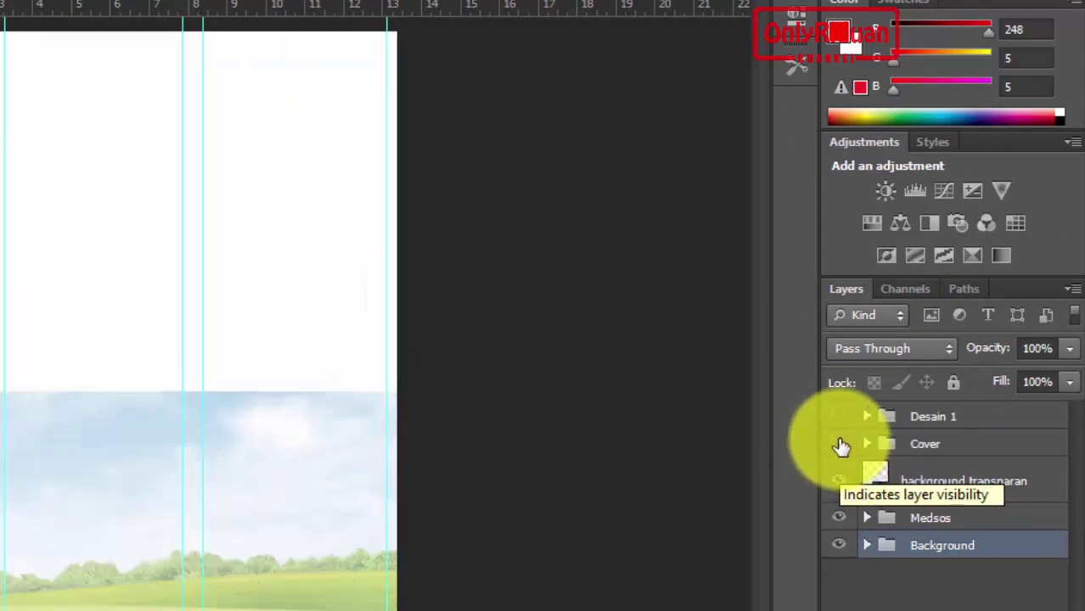
{"action": "left_click", "coordinate": [840, 417]}
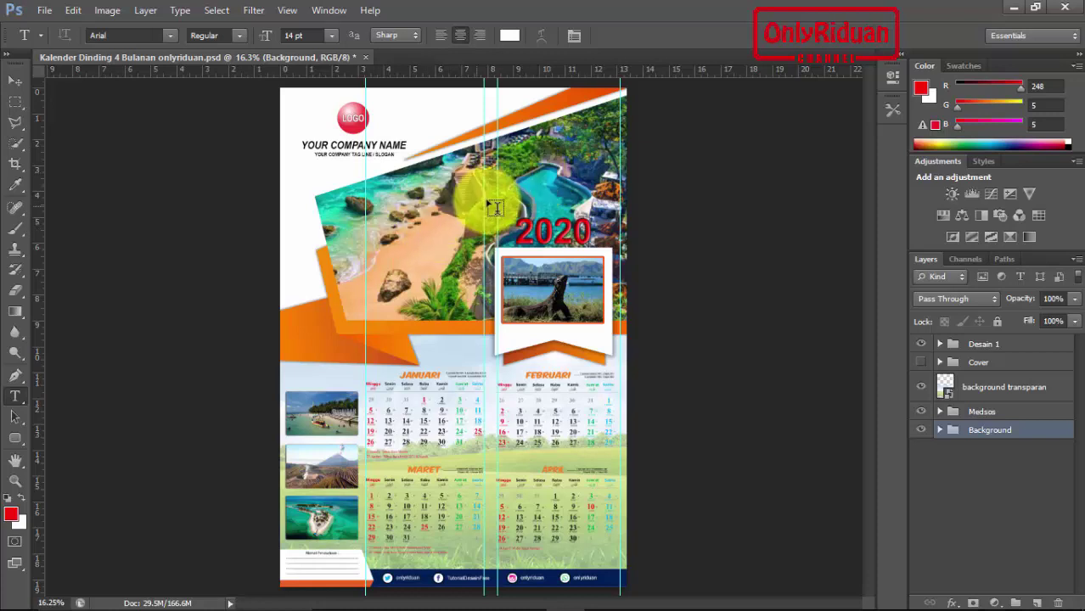
- Expand Desain 1 and Gambar Utama, and open the main picture's inner photo smart object
{"action": "left_click", "coordinate": [940, 344]}
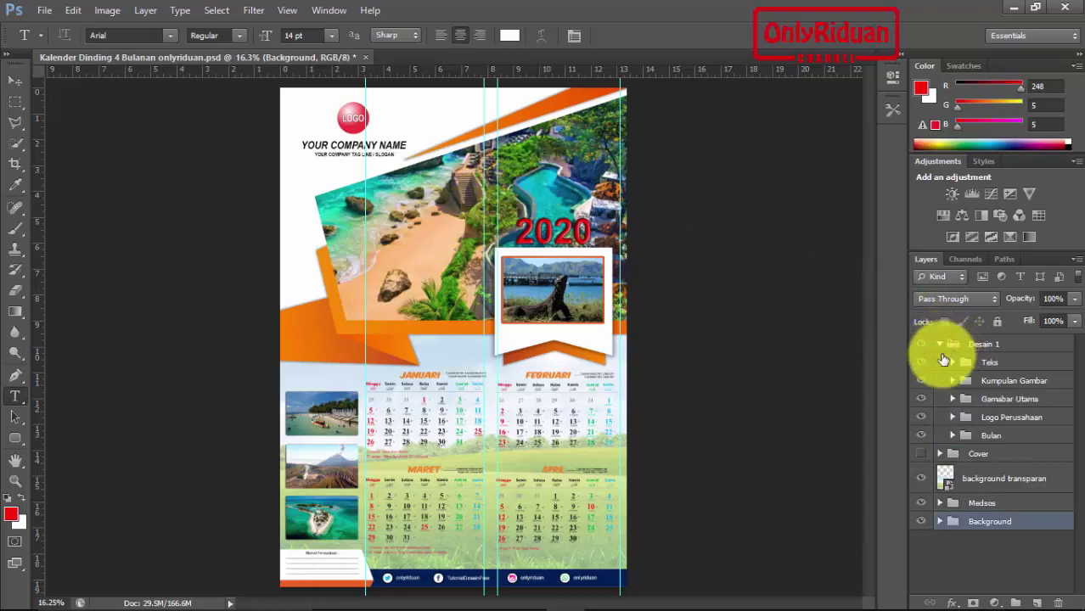
{"action": "left_click", "coordinate": [953, 399]}
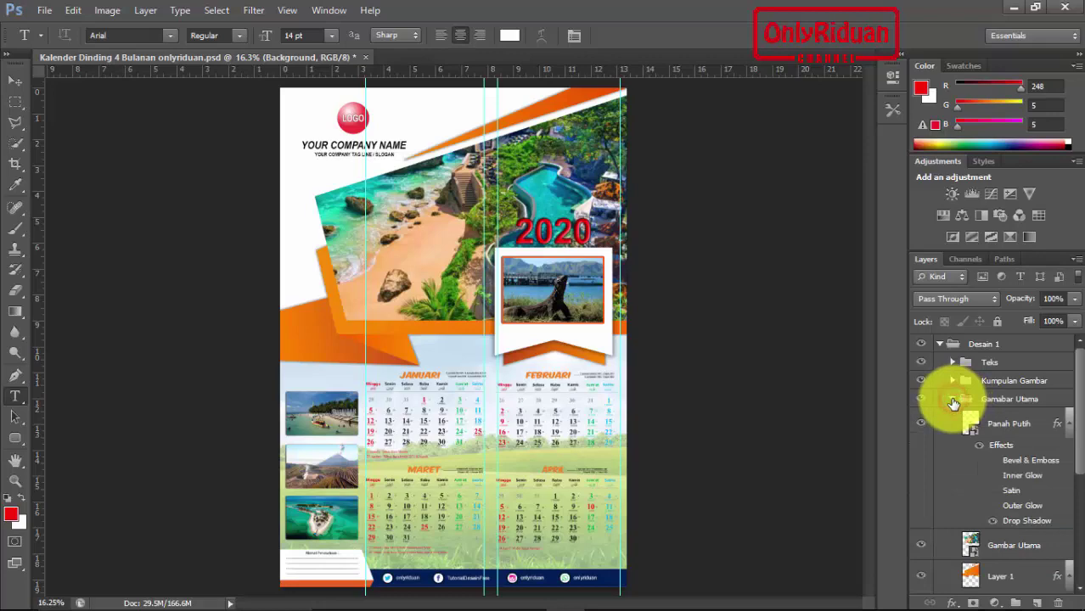
{"action": "double_click", "coordinate": [973, 551]}
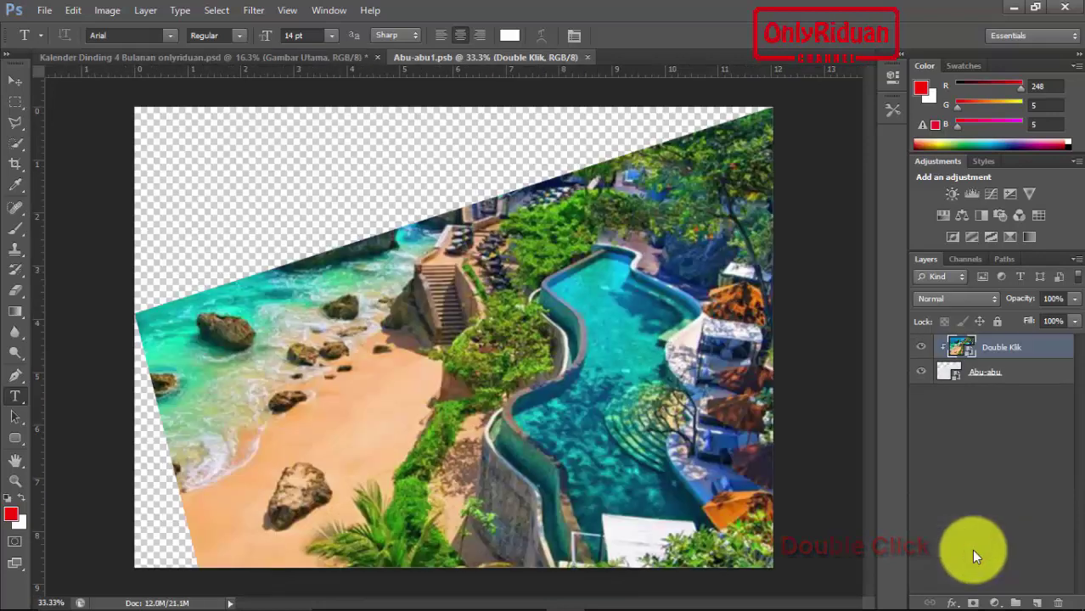
{"action": "double_click", "coordinate": [973, 356]}
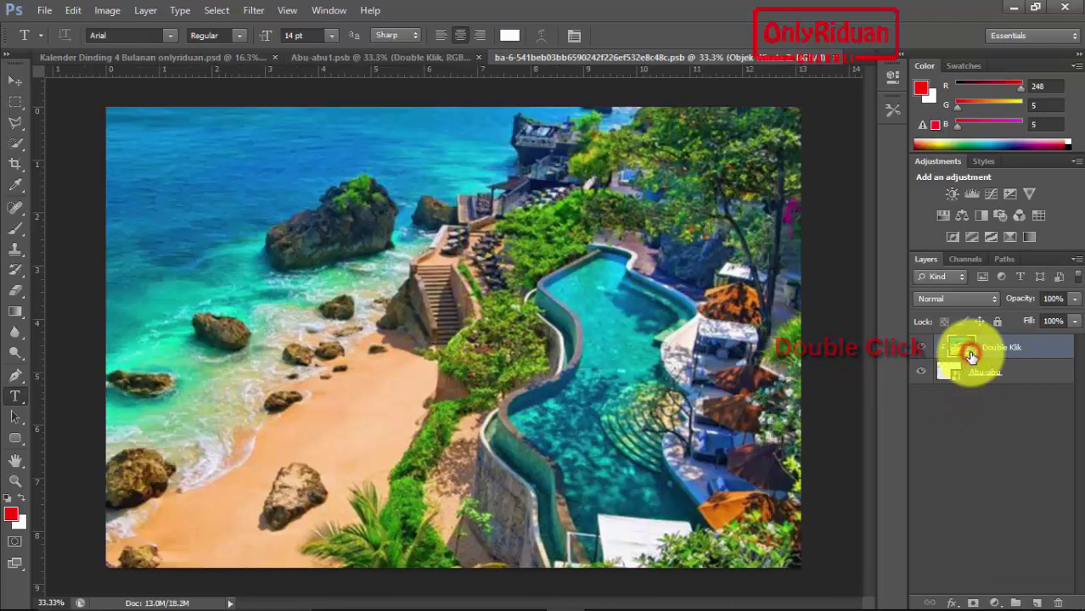
- Place the Objek Wisata 8 island photo from Kalender 2019, scaled to fill the frame
{"action": "left_click", "coordinate": [46, 12]}
{"action": "left_click", "coordinate": [62, 265]}
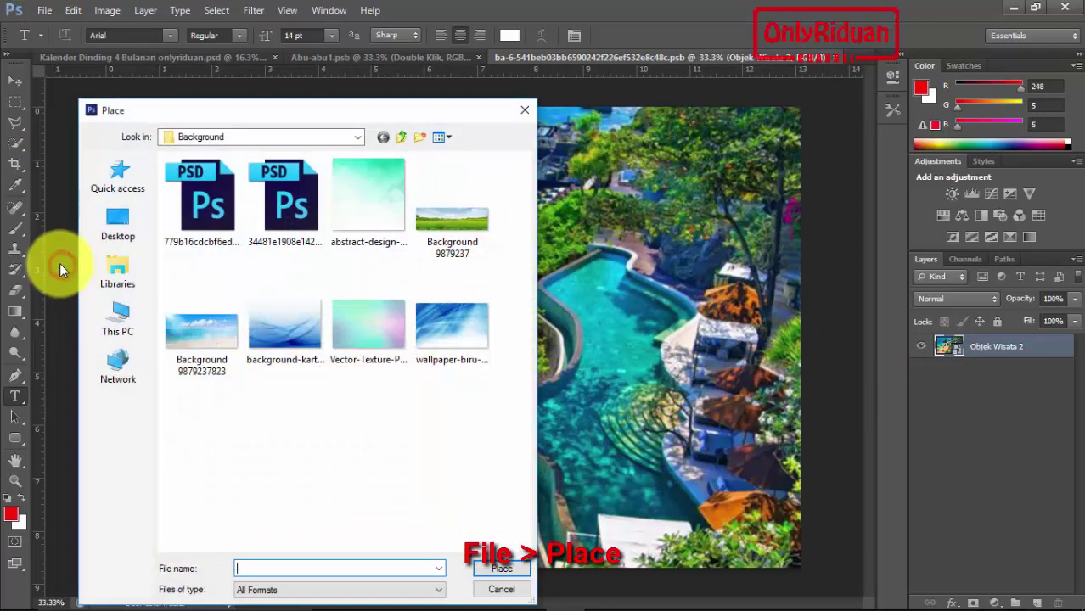
{"action": "left_click", "coordinate": [400, 136]}
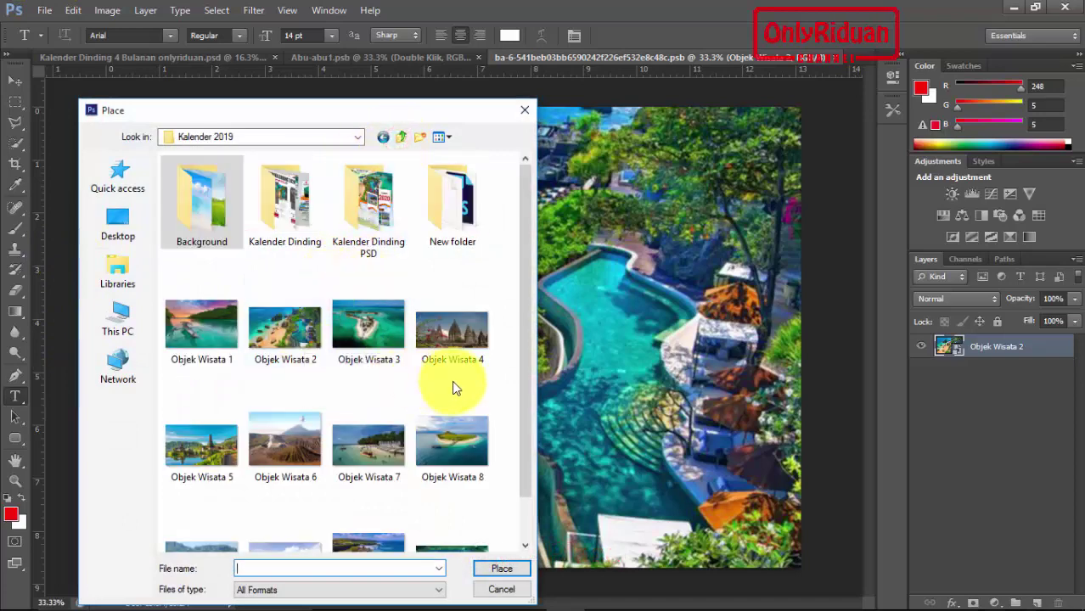
{"action": "left_click", "coordinate": [452, 434]}
{"action": "left_click", "coordinate": [502, 568]}
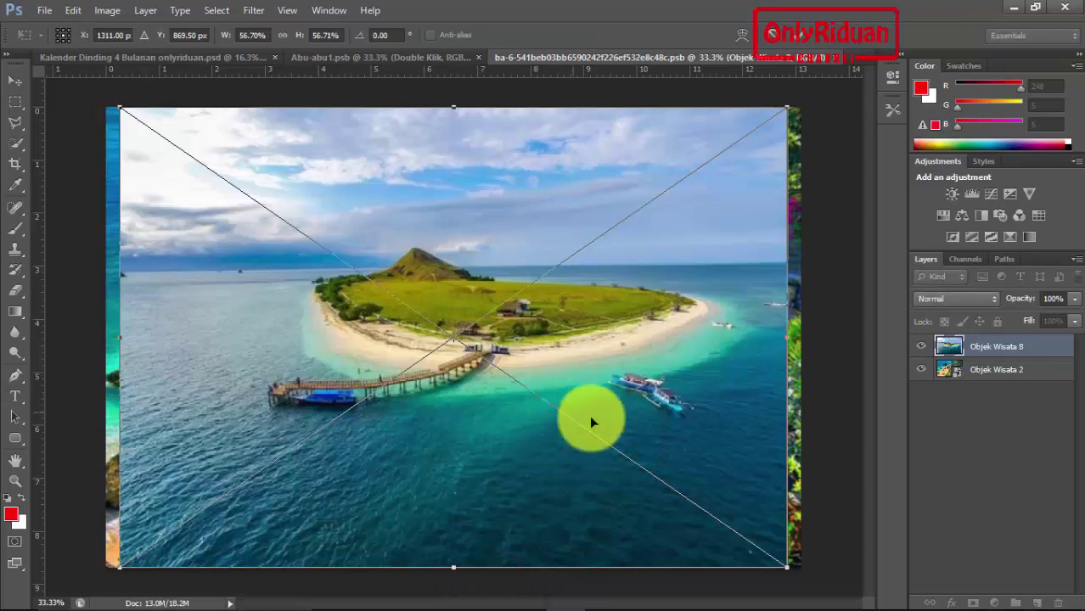
{"action": "key", "text": "shift+alt"}
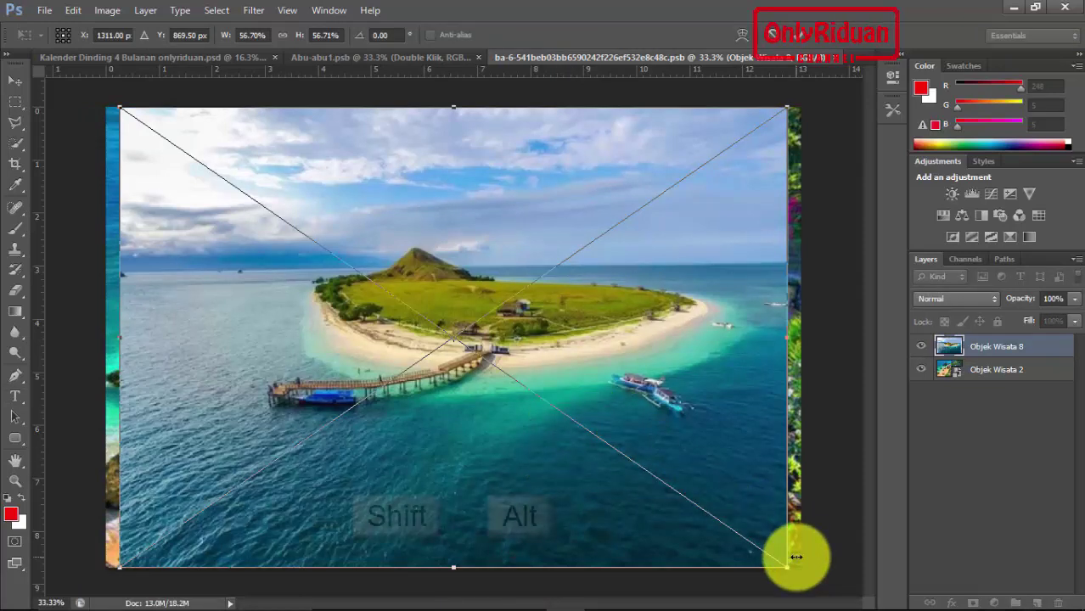
{"action": "left_click_drag", "start_coordinate": [788, 569], "coordinate": [804, 580]}
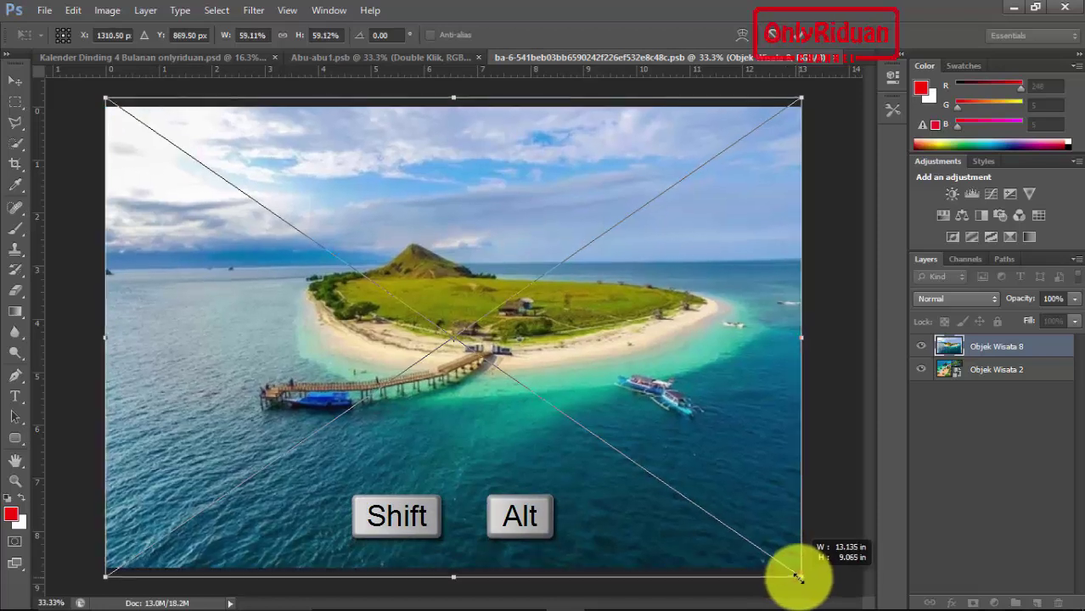
{"action": "left_click", "coordinate": [799, 30]}
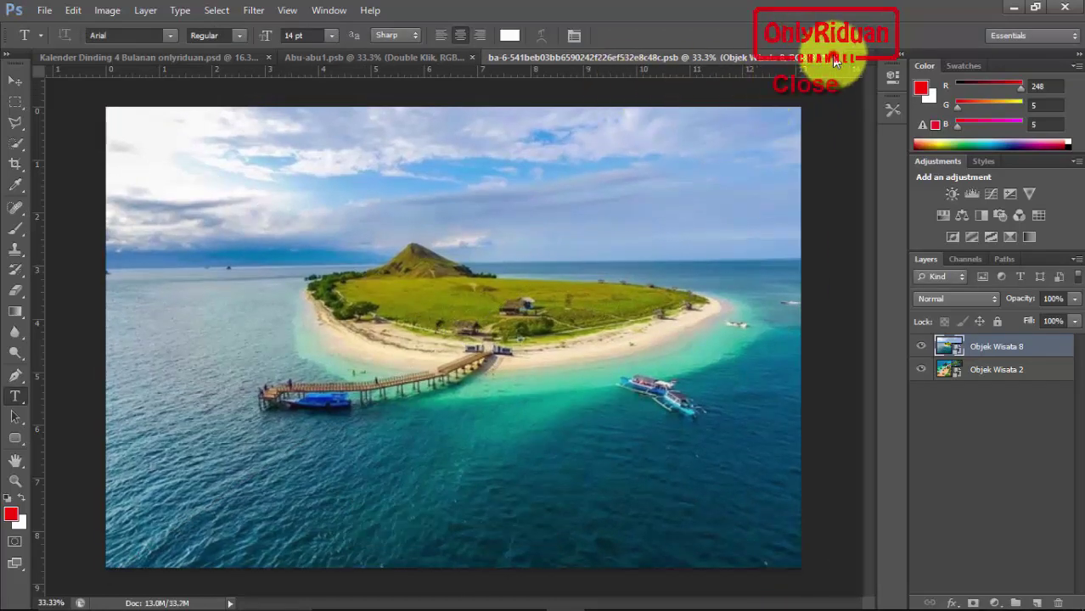
- Save and close the photo document and Abu-abu1.psb, returning to the calendar
{"action": "left_click", "coordinate": [835, 59]}
{"action": "left_click", "coordinate": [486, 254]}
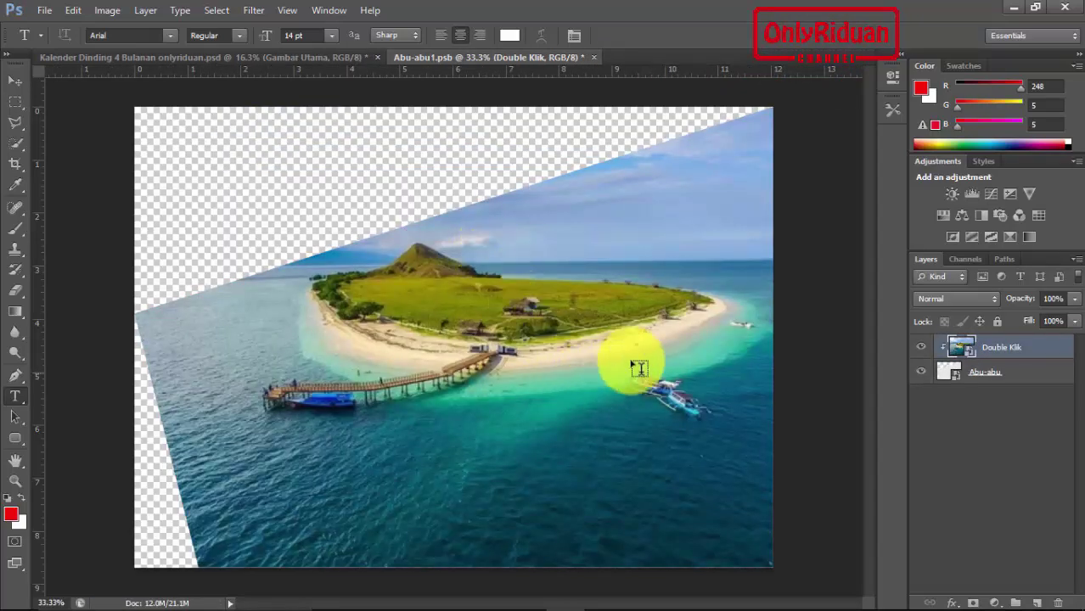
{"action": "left_click", "coordinate": [593, 57]}
{"action": "left_click", "coordinate": [477, 244]}
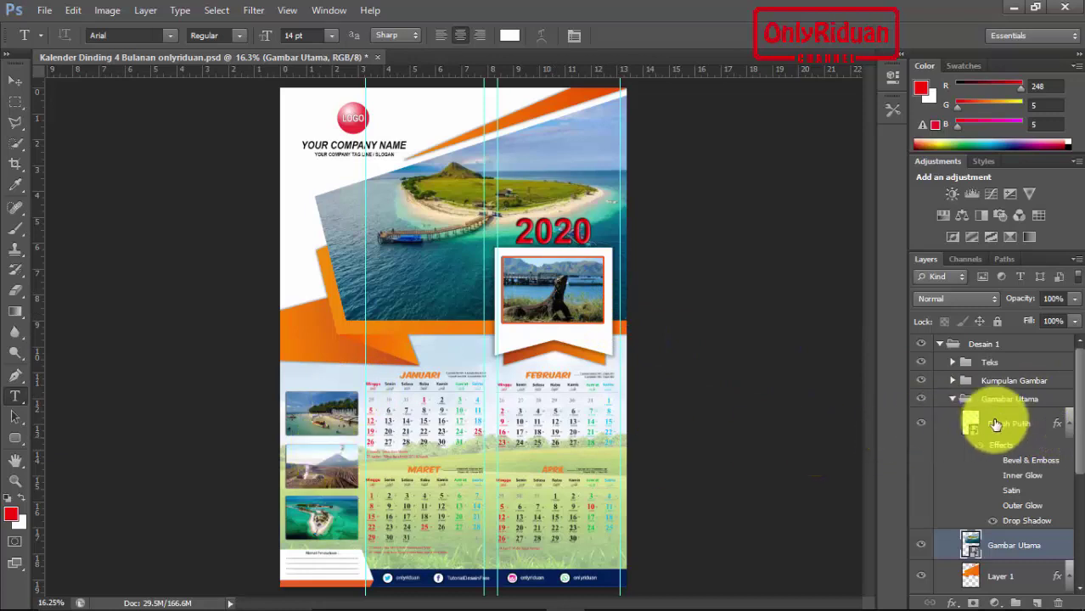
- Collapse Gambar Utama, expand Kumpulan Gambar, and select the Gambar 1 layer
{"action": "scroll", "coordinate": [1066, 431], "scroll_direction": "down", "scroll_amount": 3}
{"action": "scroll", "coordinate": [1069, 400], "scroll_direction": "up", "scroll_amount": 2}
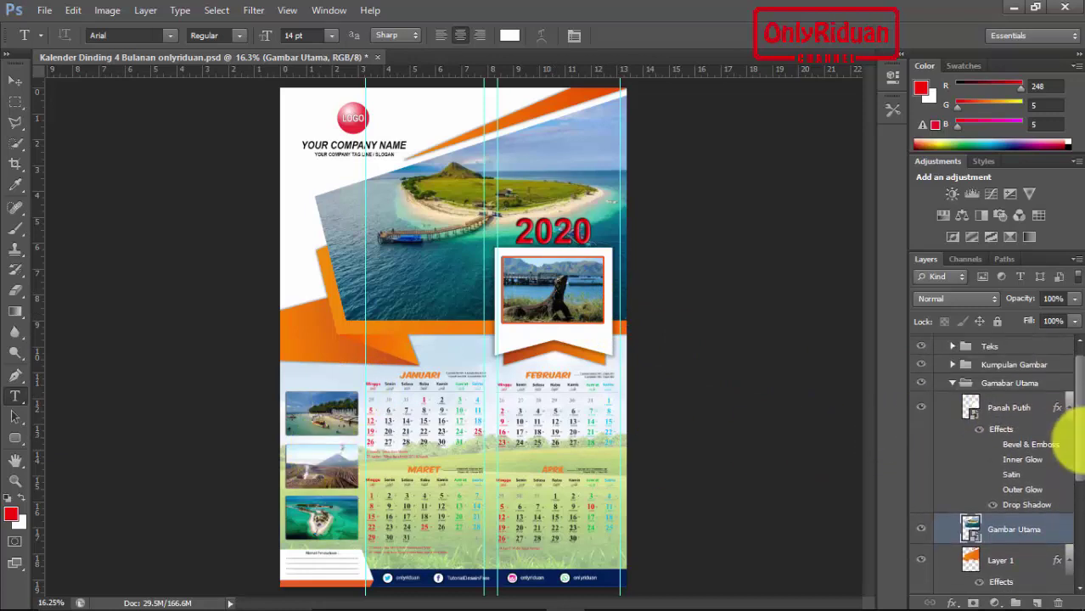
{"action": "left_click", "coordinate": [954, 384]}
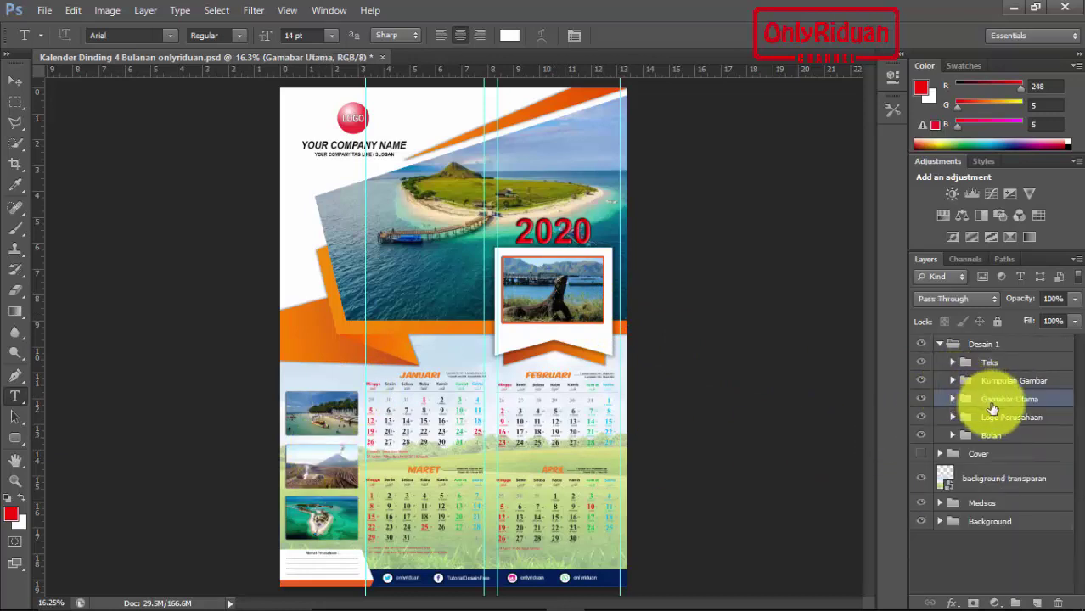
{"action": "left_click", "coordinate": [954, 383]}
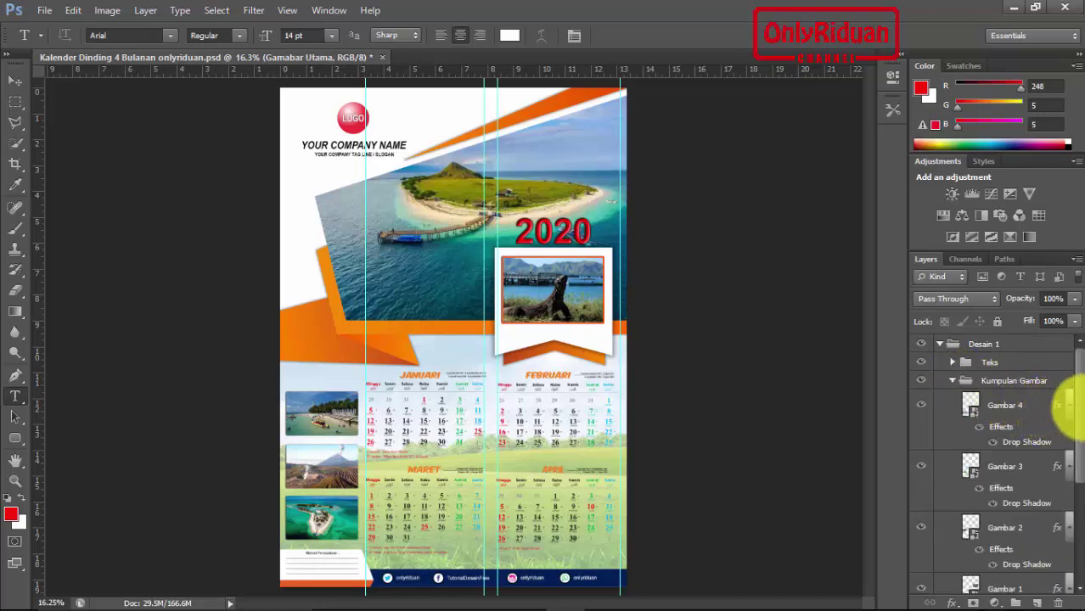
{"action": "left_click_drag", "start_coordinate": [1079, 408], "coordinate": [1048, 477]}
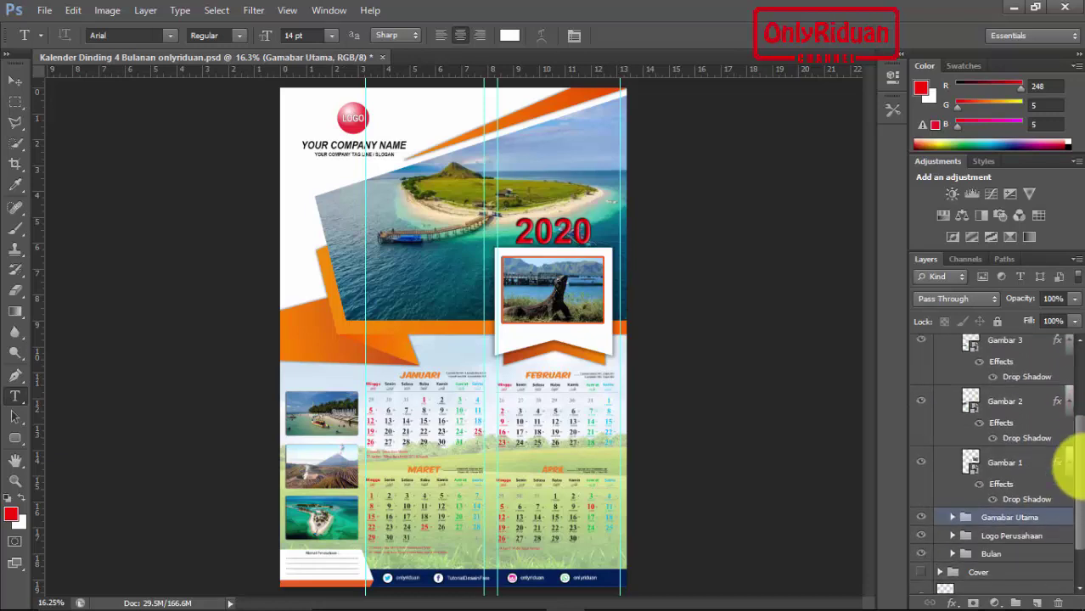
{"action": "left_click", "coordinate": [1008, 483]}
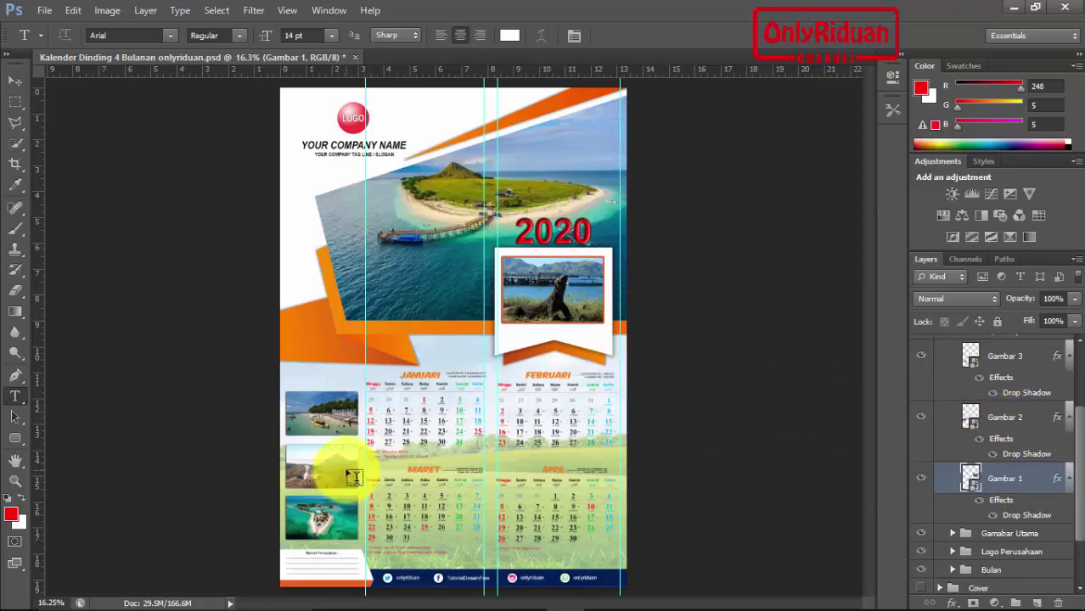
{"action": "mouse_move", "coordinate": [1077, 490]}
{"action": "left_mouse_down"}
{"action": "mouse_move", "coordinate": [1074, 449]}
{"action": "mouse_move", "coordinate": [1018, 395]}
{"action": "left_mouse_up"}
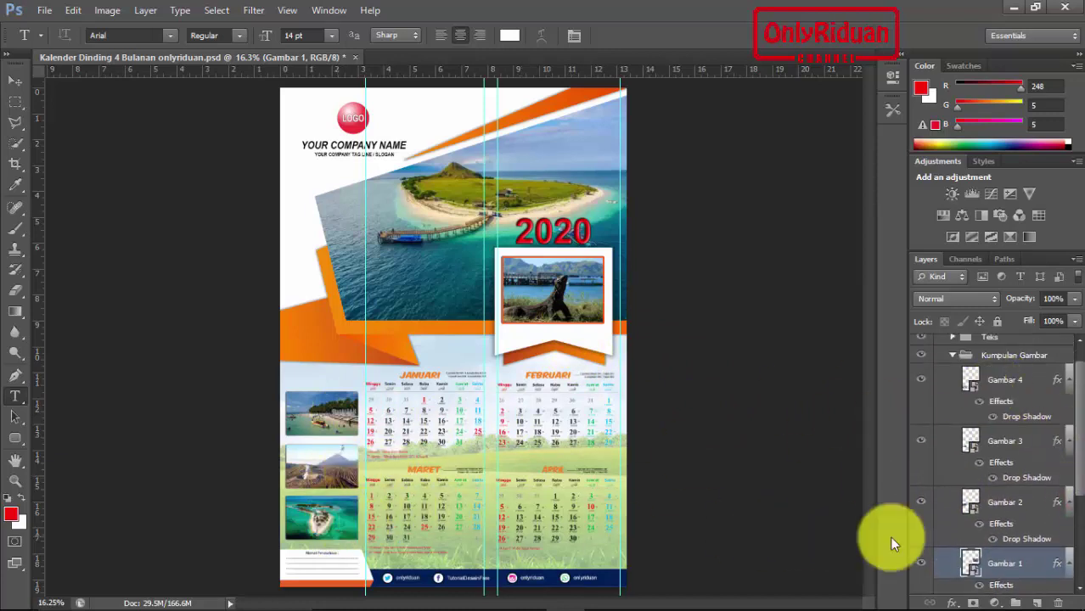
{"action": "left_click_drag", "start_coordinate": [1081, 444], "coordinate": [1078, 501]}
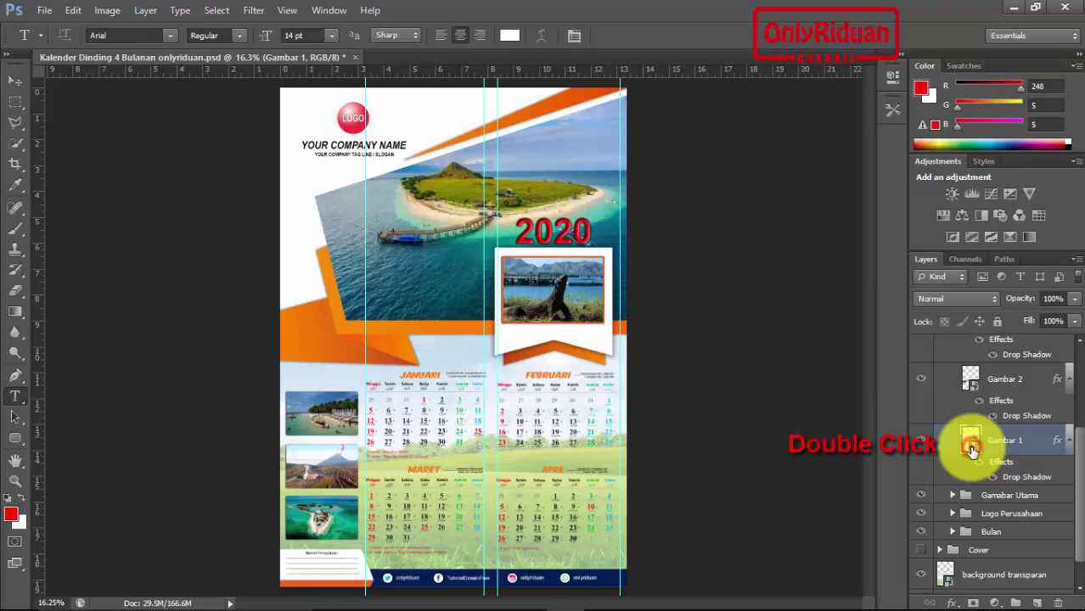
- Open Gambar 1's inner Komodo photo and place Objek Wisata 5, enlarged to cover the canvas
{"action": "double_click", "coordinate": [972, 448]}
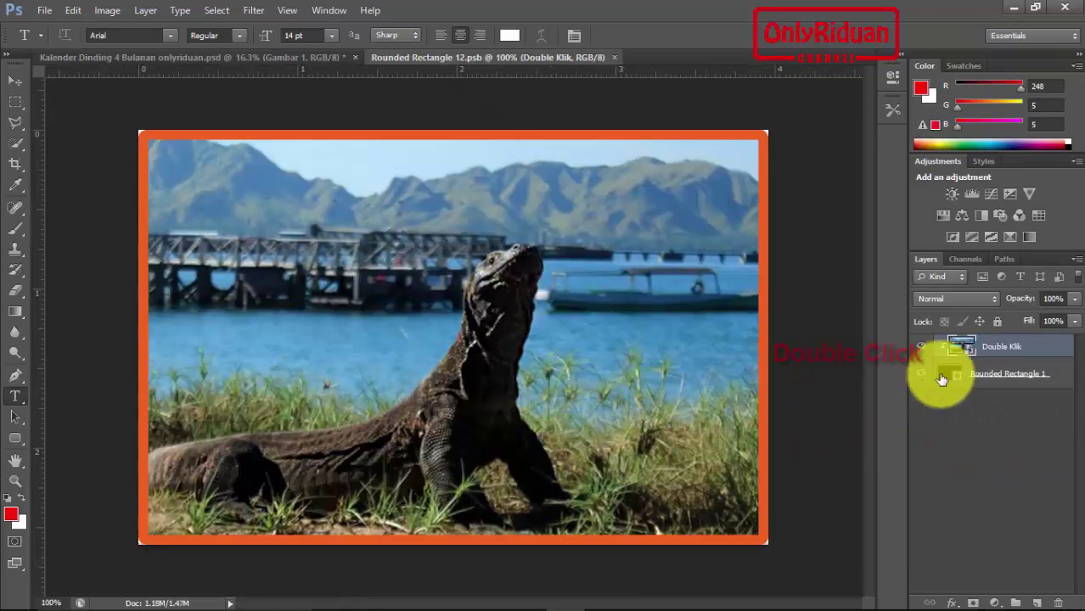
{"action": "double_click", "coordinate": [969, 350]}
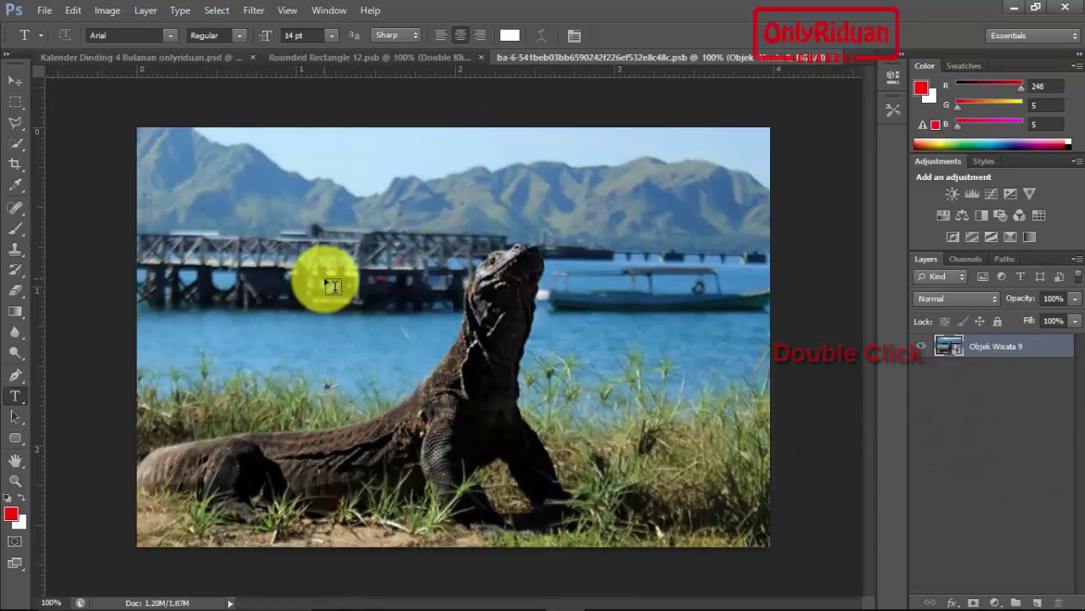
{"action": "left_click", "coordinate": [44, 10]}
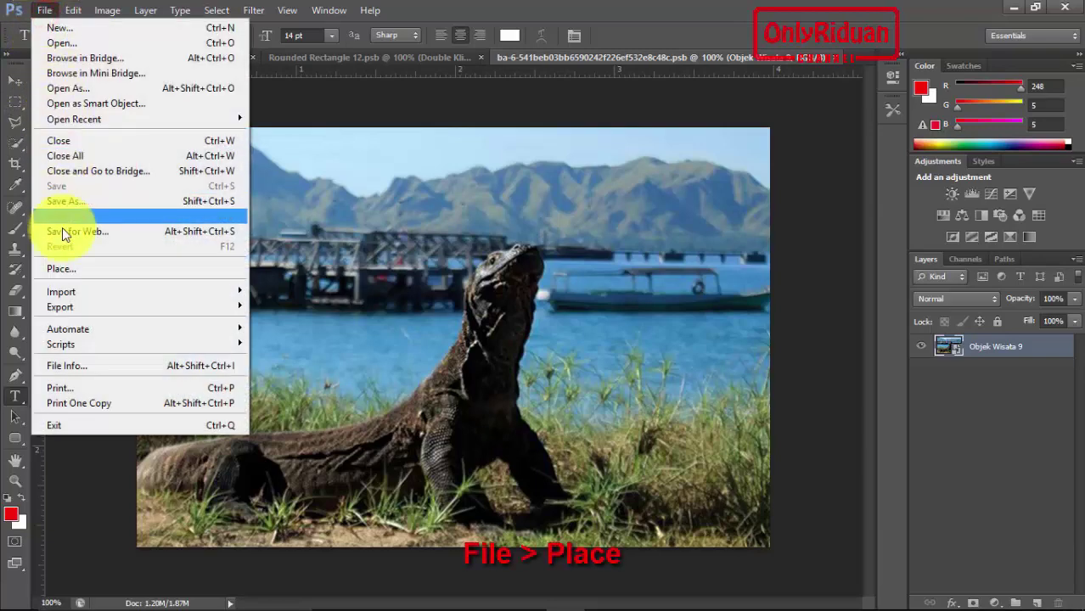
{"action": "left_click", "coordinate": [61, 267]}
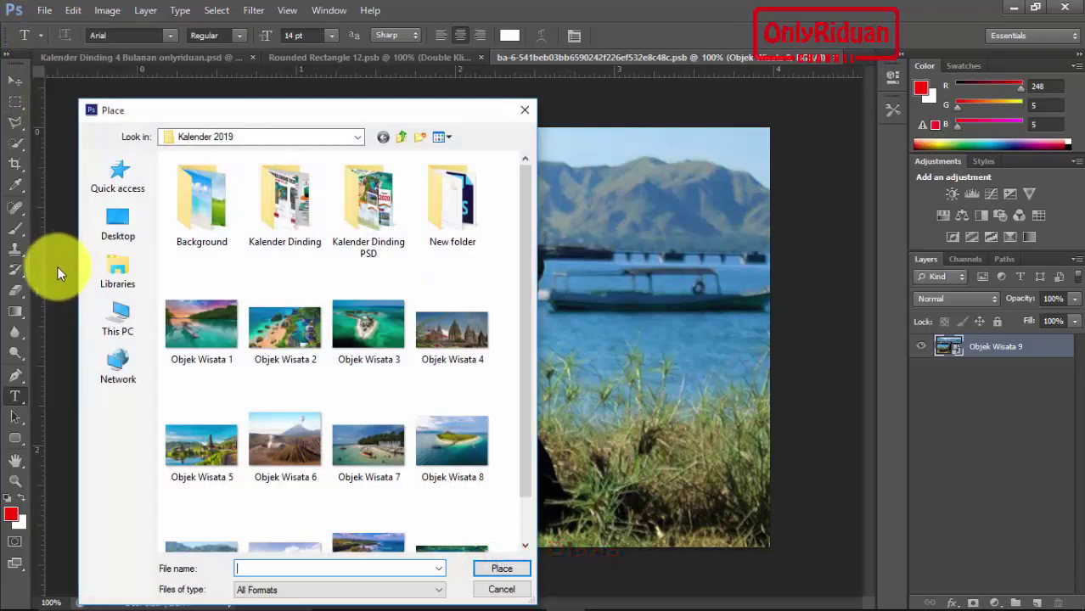
{"action": "left_click", "coordinate": [204, 442]}
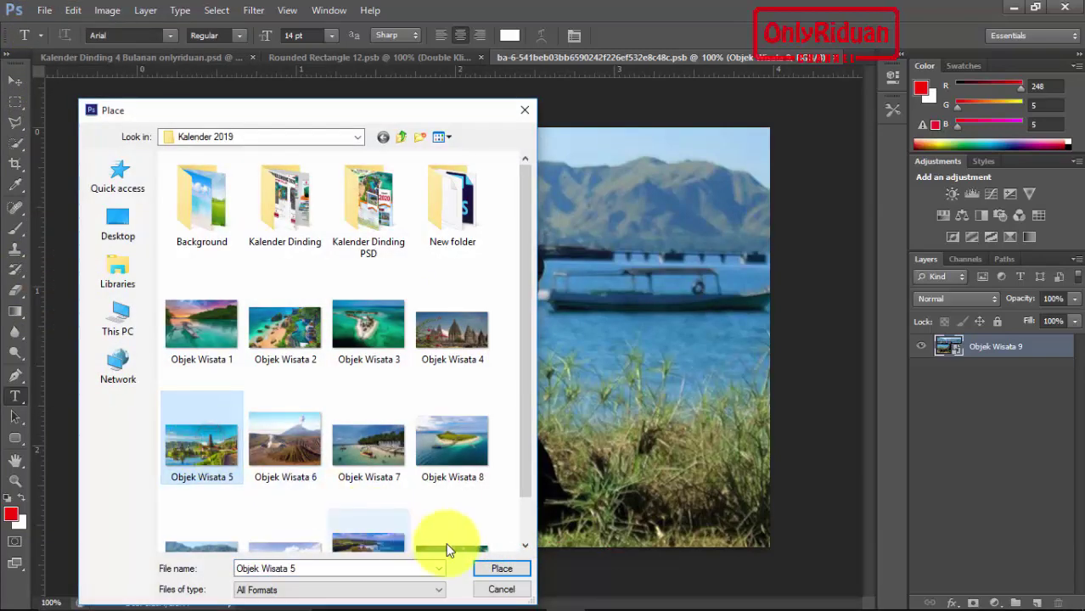
{"action": "left_click", "coordinate": [511, 571]}
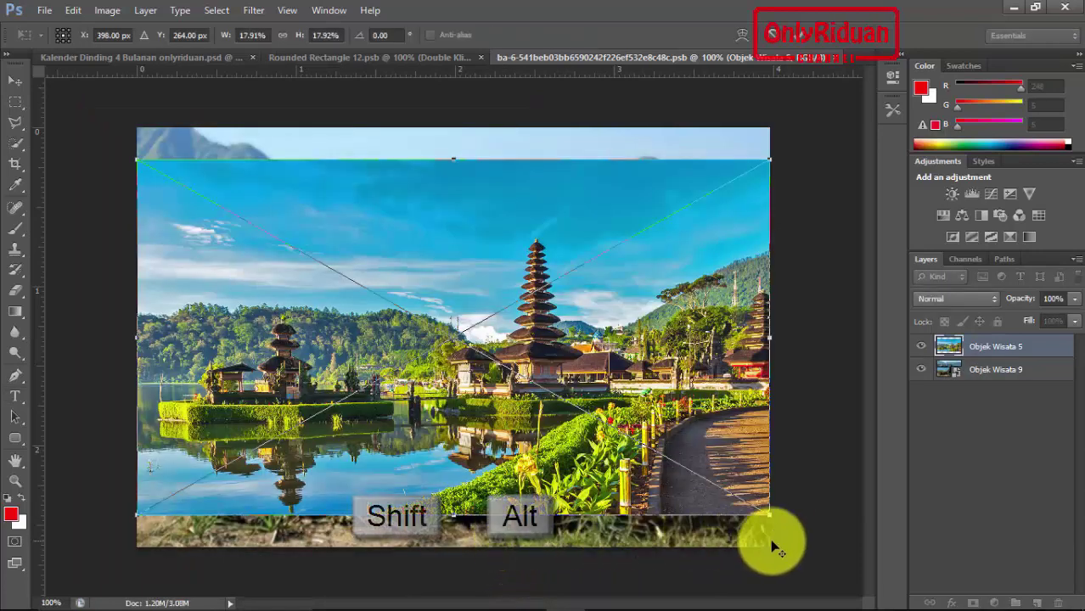
{"action": "left_click_drag", "start_coordinate": [771, 515], "coordinate": [825, 560]}
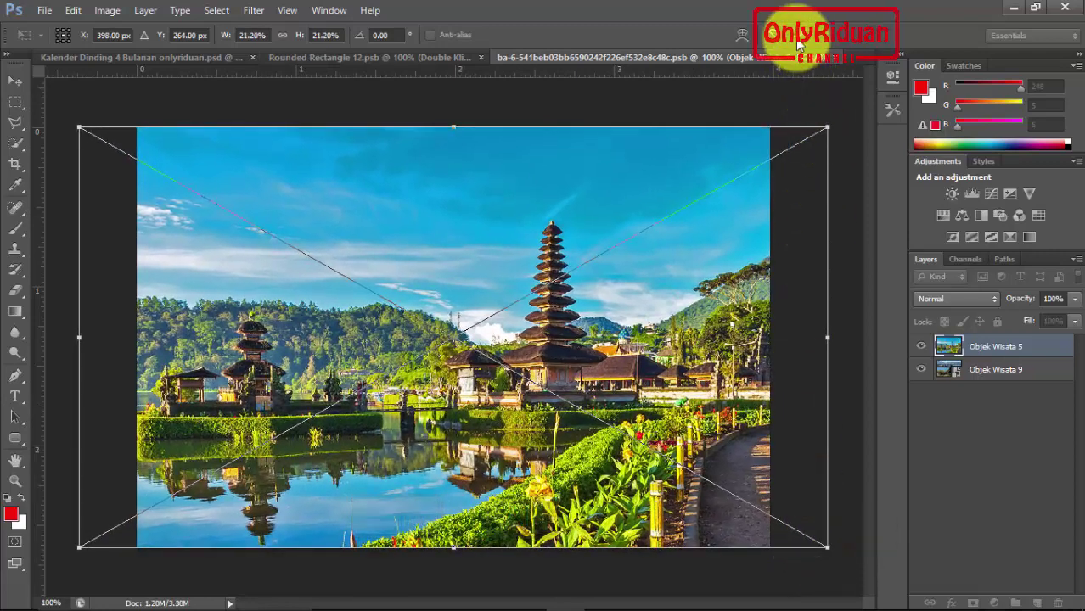
{"action": "key", "text": "Return"}
{"action": "key", "text": "t"}
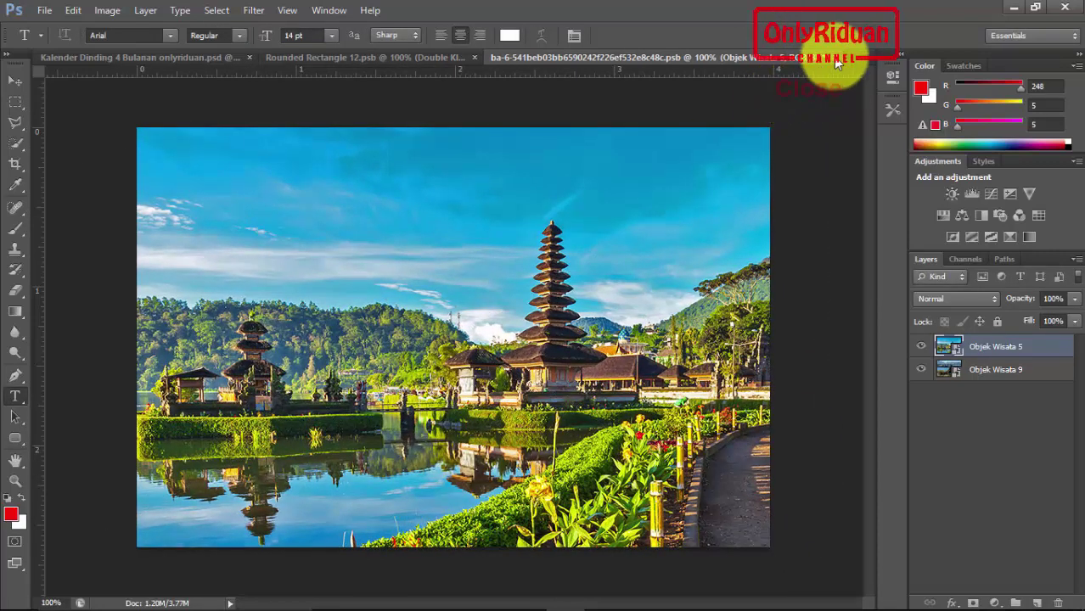
- Save and close both temple photo documents, returning to the calendar
{"action": "left_click", "coordinate": [834, 57]}
{"action": "left_click", "coordinate": [475, 254]}
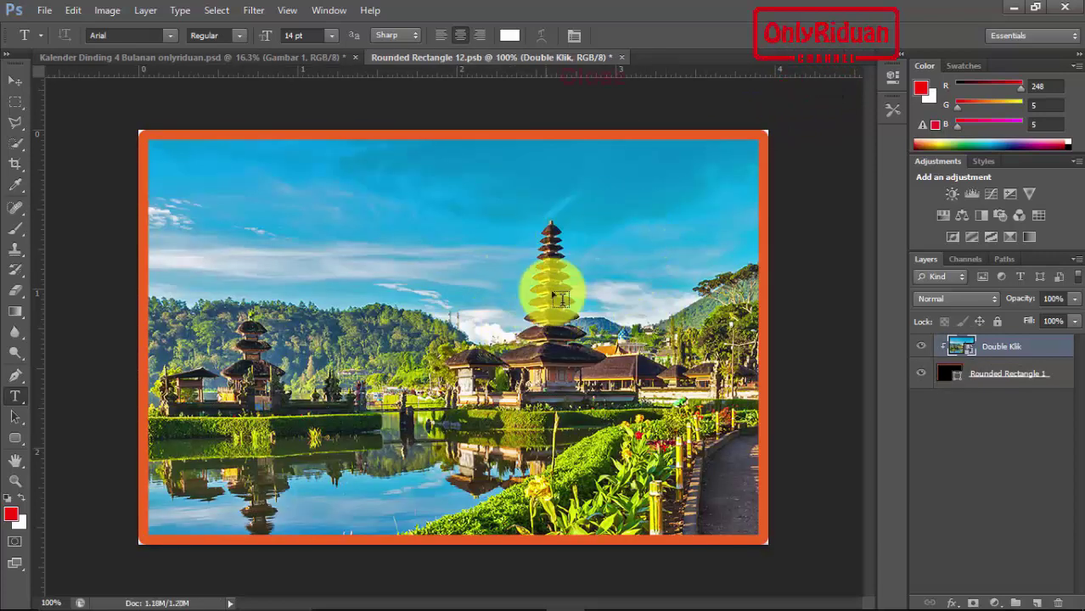
{"action": "left_click", "coordinate": [620, 57]}
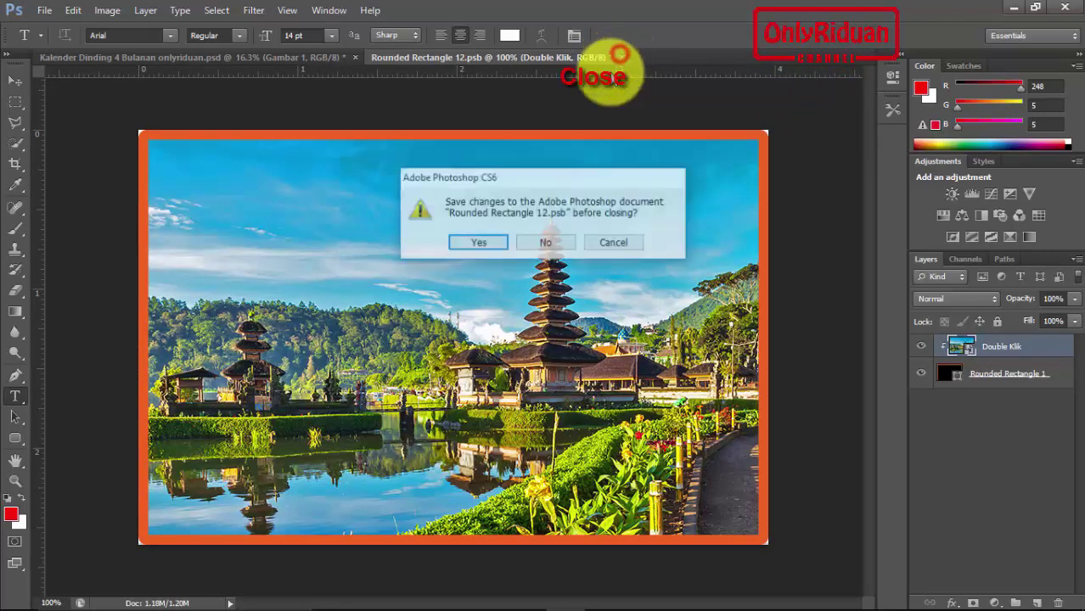
{"action": "left_click", "coordinate": [472, 245]}
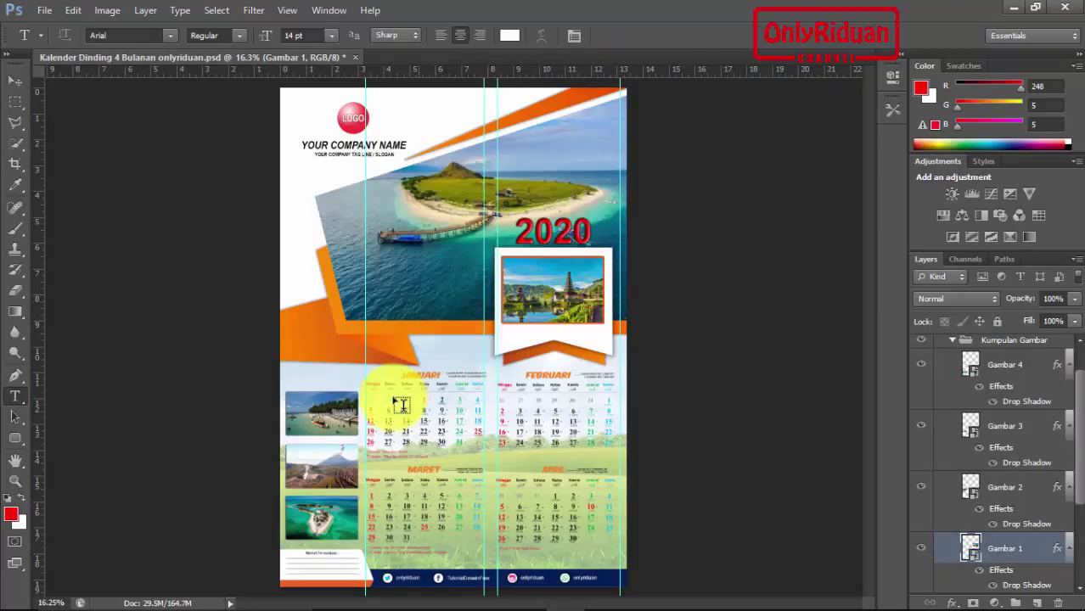
- Open Gambar 2's inner beach photo and place Objek Wisata 4, repositioned within the canvas
{"action": "double_click", "coordinate": [985, 495]}
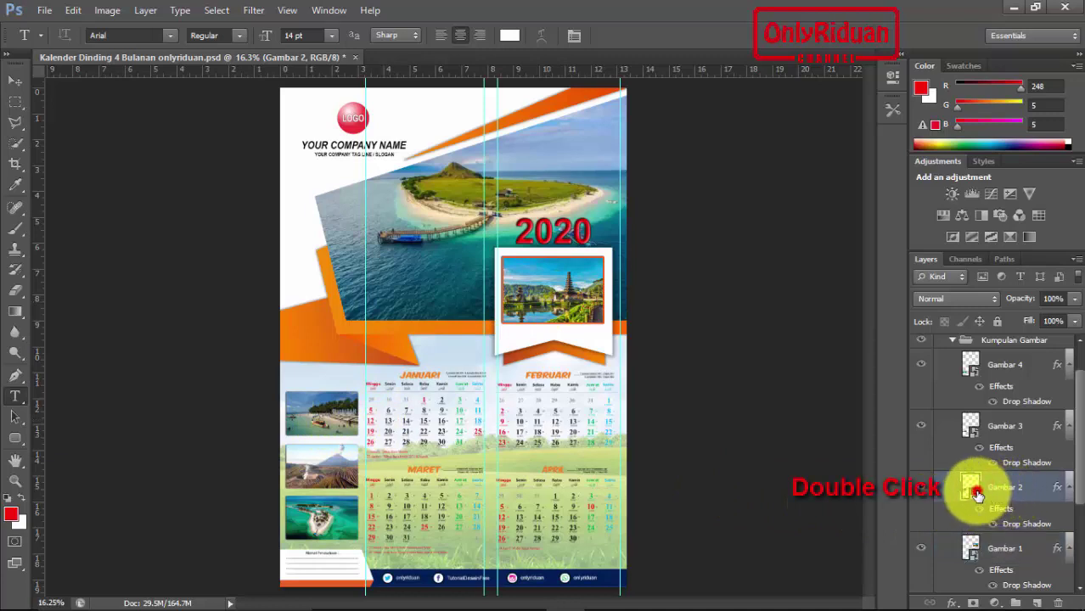
{"action": "double_click", "coordinate": [978, 494]}
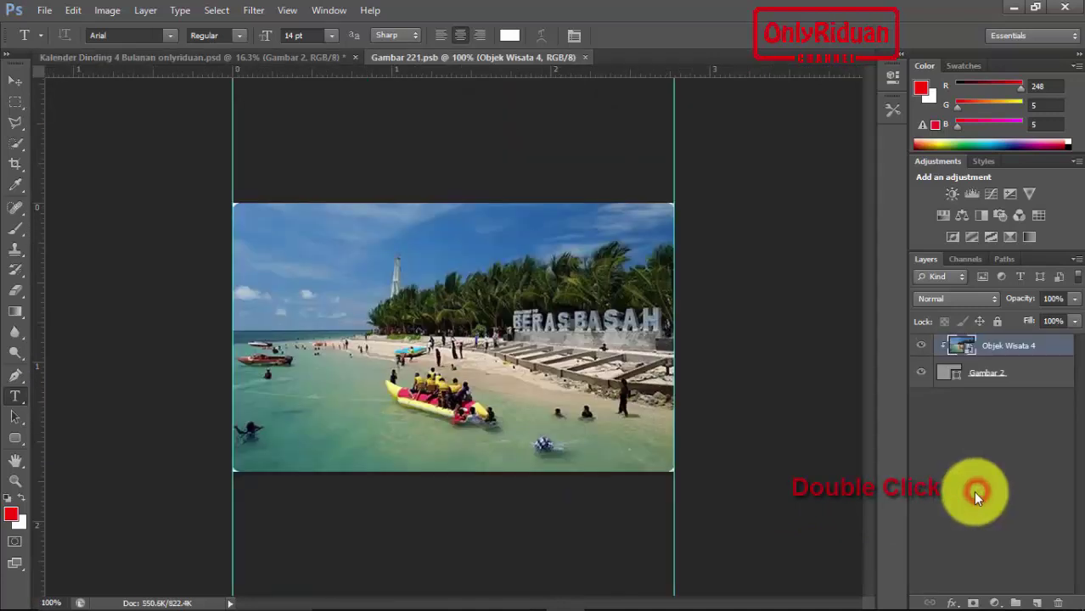
{"action": "double_click", "coordinate": [971, 350]}
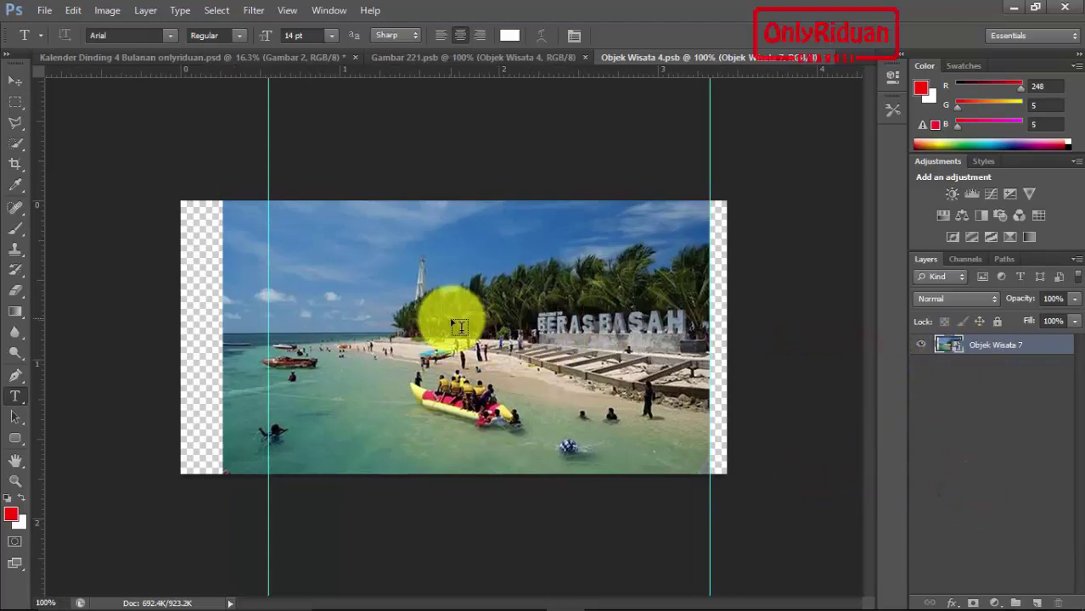
{"action": "left_click", "coordinate": [44, 10]}
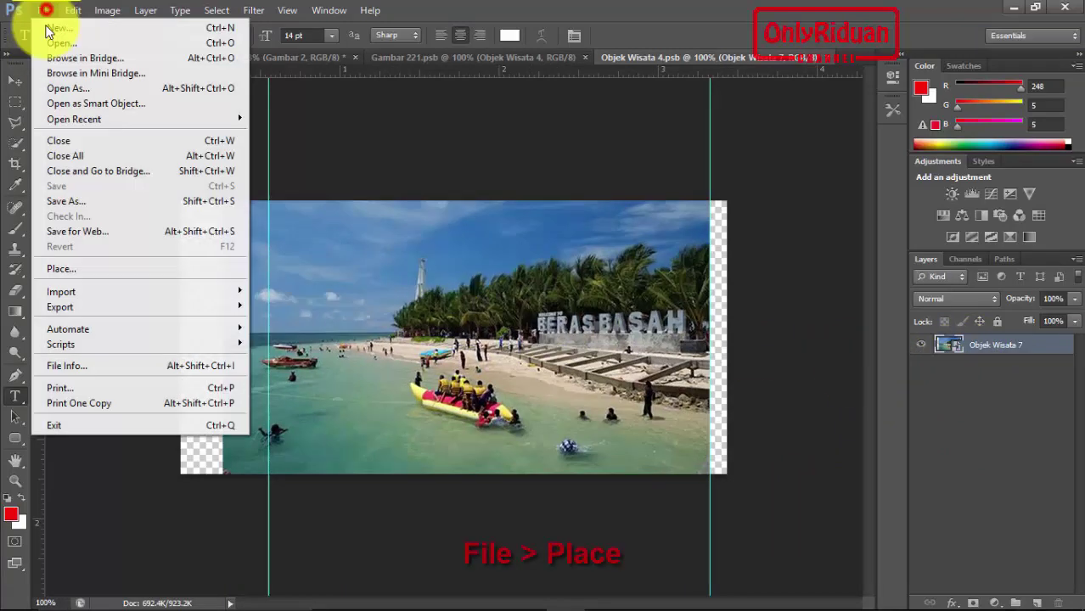
{"action": "left_click", "coordinate": [72, 266]}
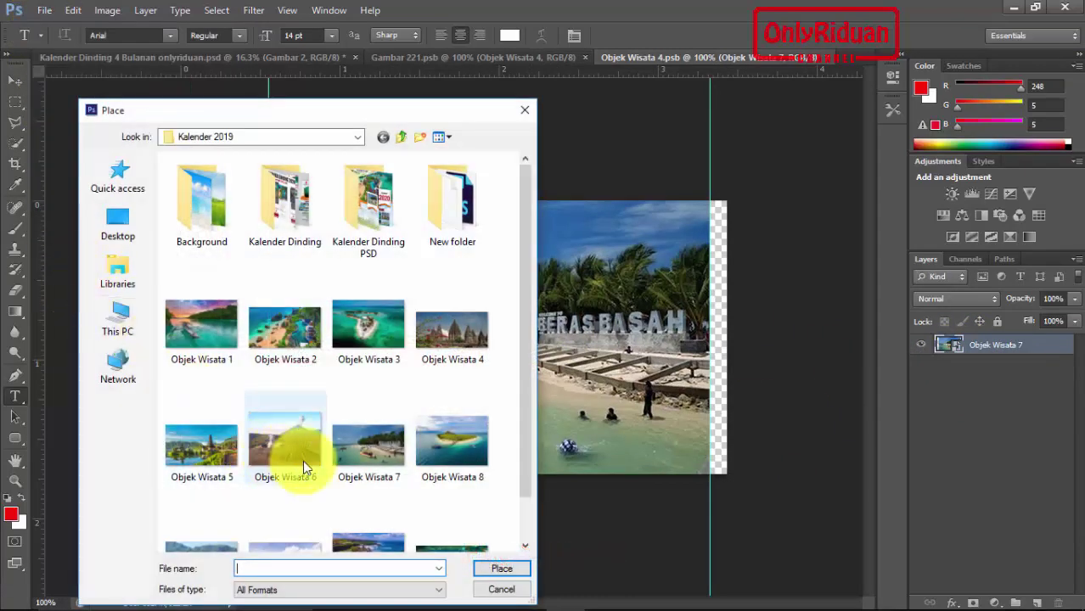
{"action": "mouse_move", "coordinate": [285, 446]}
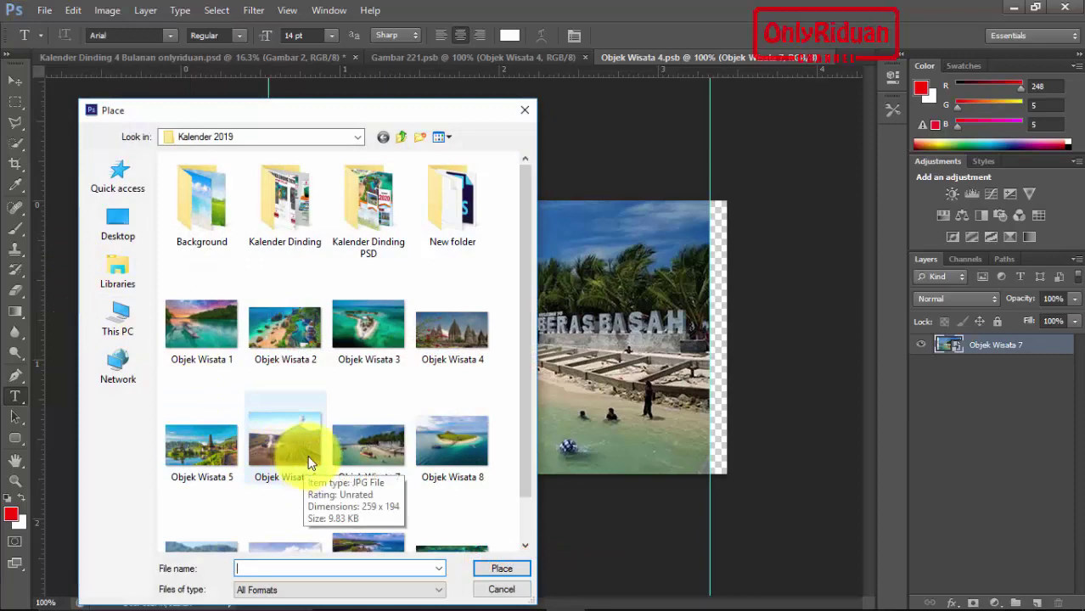
{"action": "left_click", "coordinate": [449, 327]}
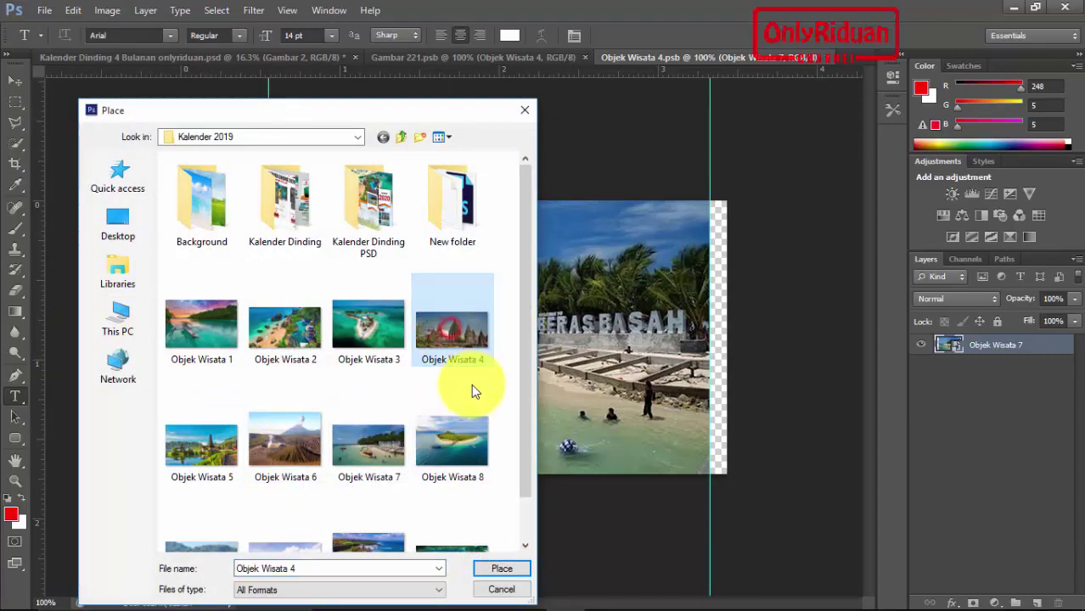
{"action": "left_click", "coordinate": [502, 569]}
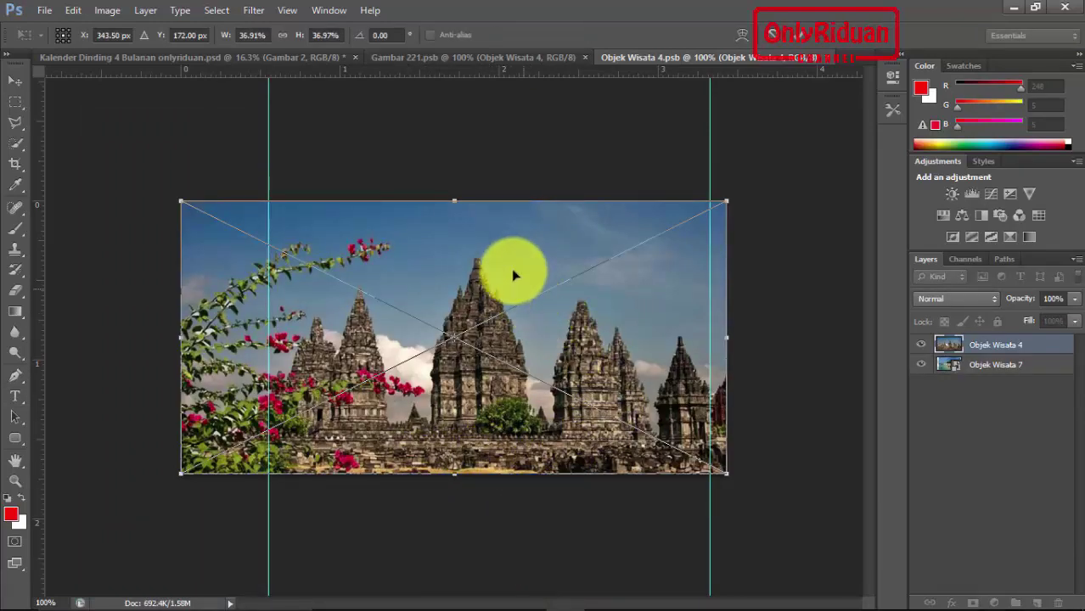
{"action": "mouse_move", "coordinate": [510, 263]}
{"action": "left_mouse_down"}
{"action": "mouse_move", "coordinate": [517, 448]}
{"action": "mouse_move", "coordinate": [526, 265]}
{"action": "left_mouse_up"}
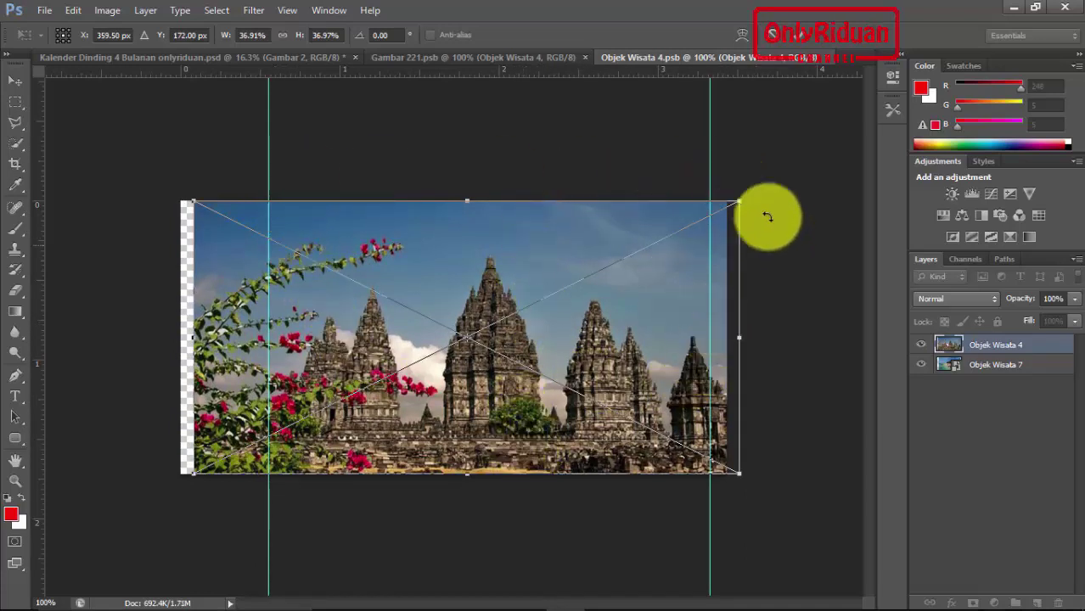
{"action": "left_click", "coordinate": [807, 39]}
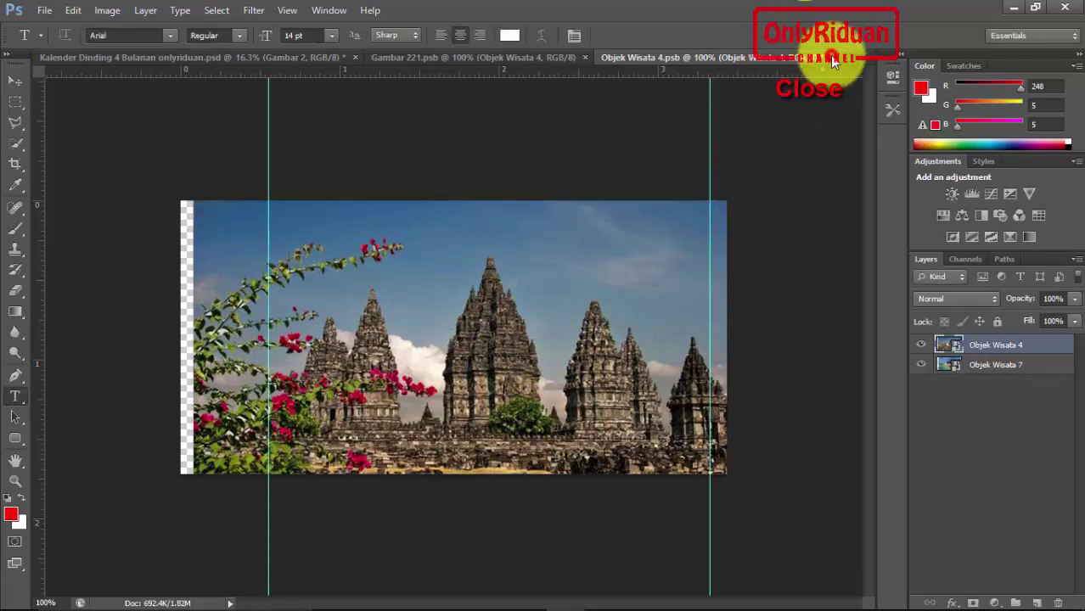
- Save and close the photo document and Gambar 221.psb, returning to the calendar
{"action": "left_click", "coordinate": [830, 55]}
{"action": "left_click", "coordinate": [479, 243]}
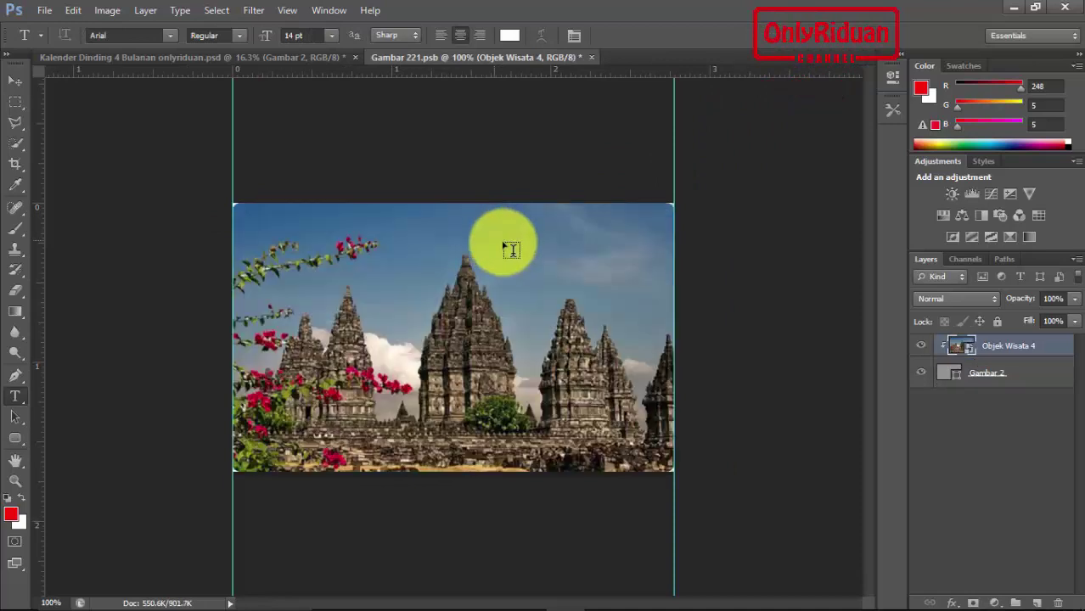
{"action": "left_click", "coordinate": [592, 58]}
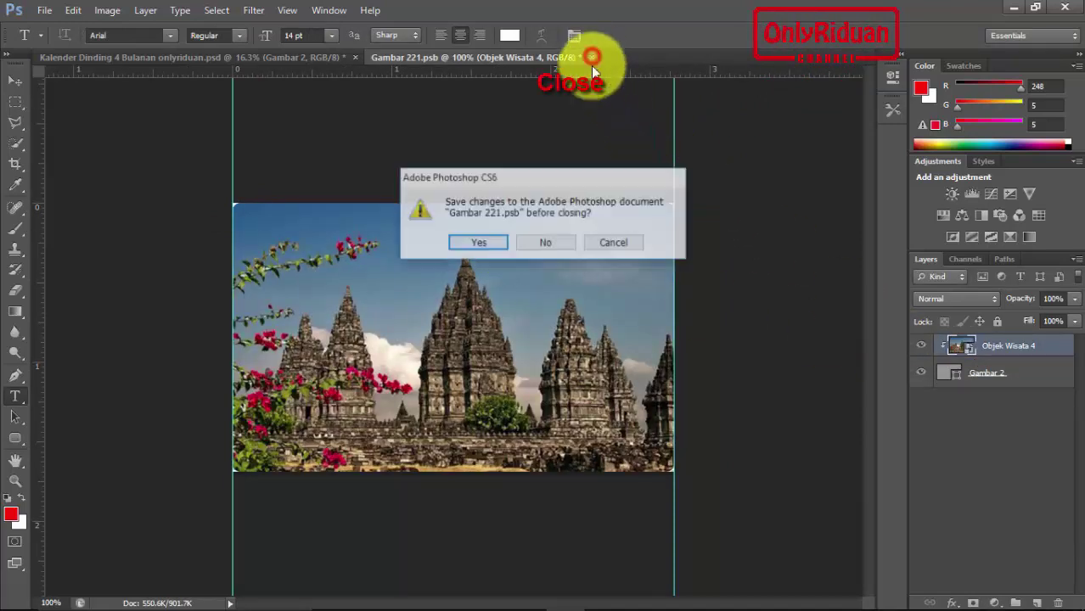
{"action": "left_click", "coordinate": [479, 242]}
{"action": "left_click", "coordinate": [327, 420]}
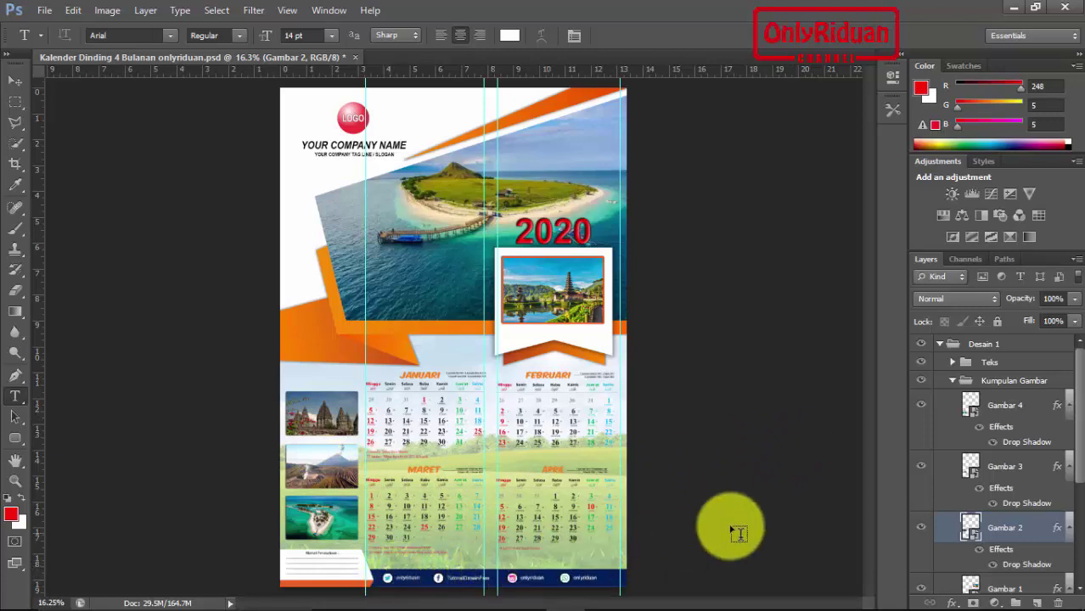
- Fold up the Kumpulan Gambar and Desain 1 groups in the Layers panel
{"action": "left_click_drag", "start_coordinate": [1075, 395], "coordinate": [1073, 474]}
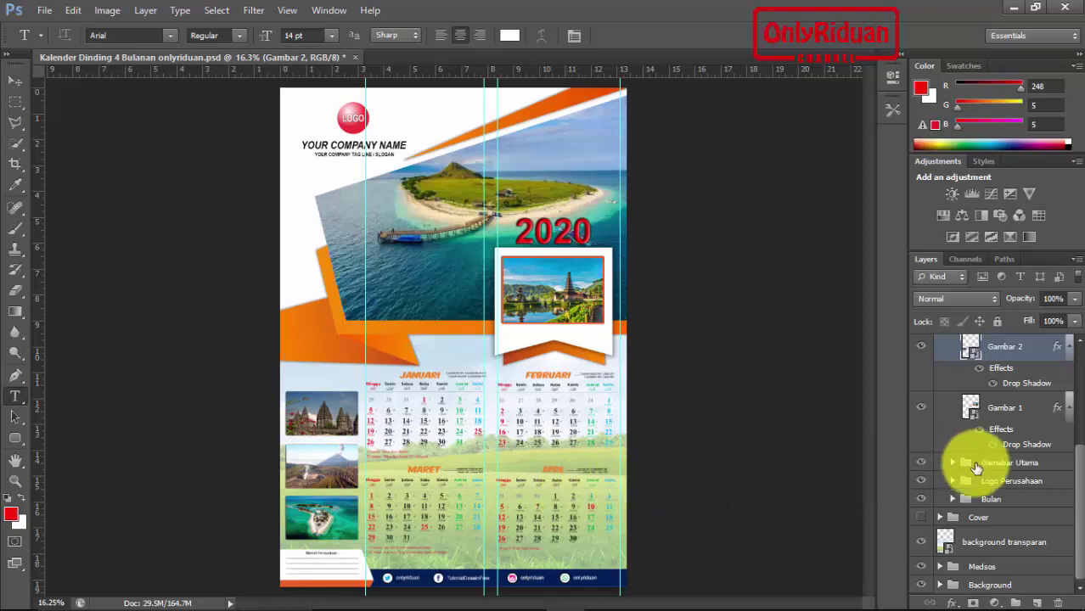
{"action": "left_click_drag", "start_coordinate": [1079, 493], "coordinate": [1080, 385]}
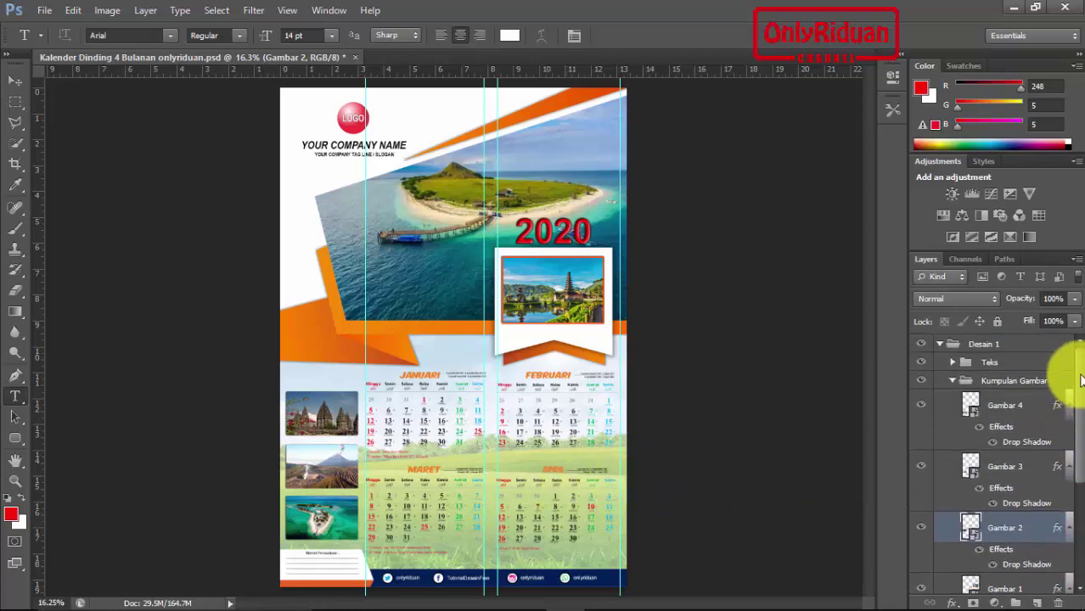
{"action": "left_click", "coordinate": [954, 380]}
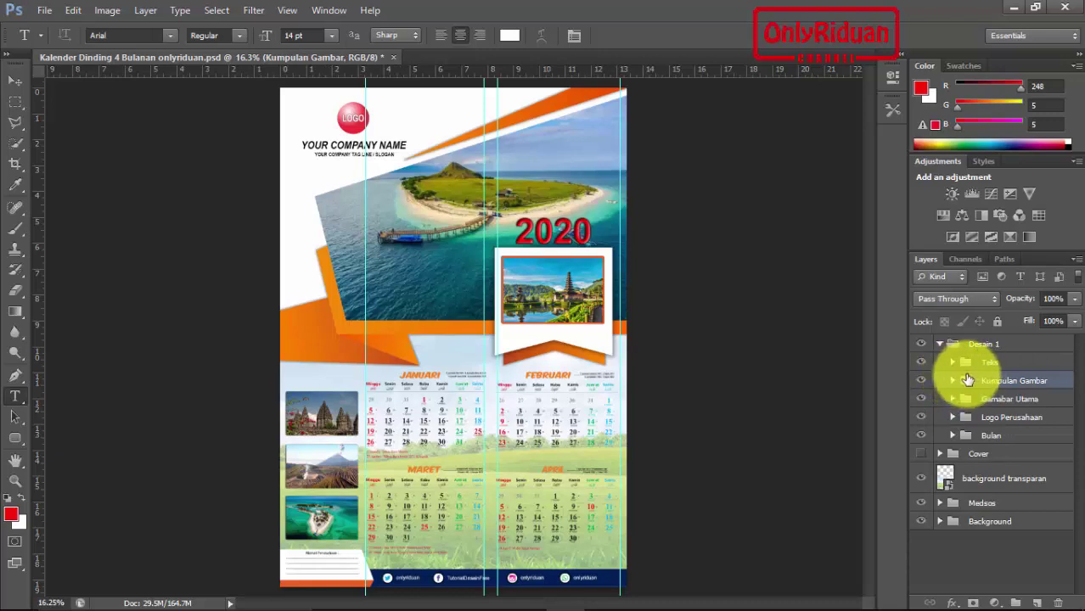
{"action": "left_click", "coordinate": [939, 344]}
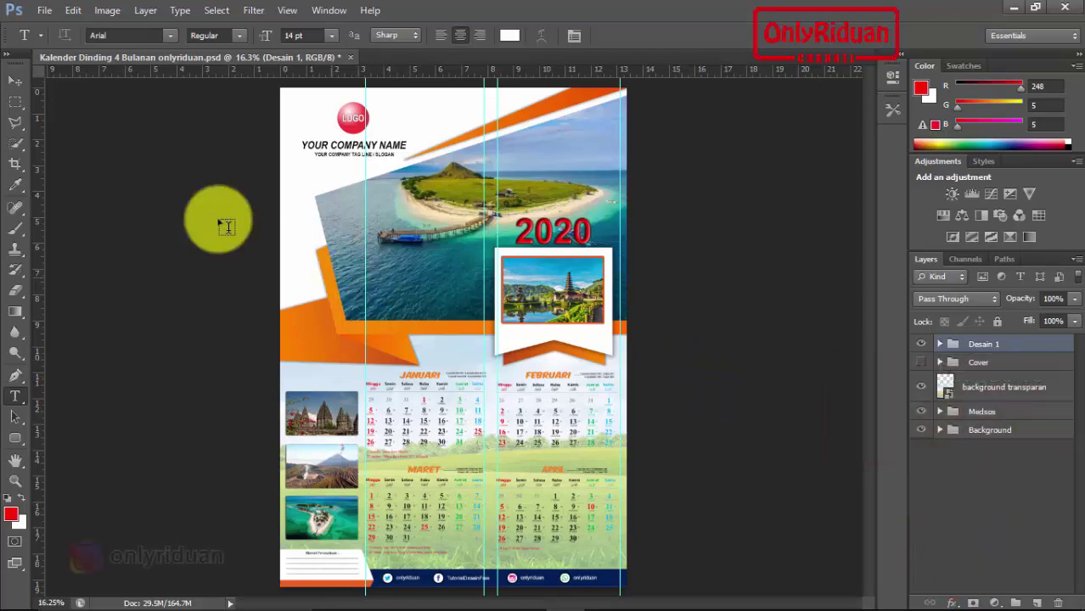
- Open Kalender 2020.eps from New folder
{"action": "left_click", "coordinate": [42, 10]}
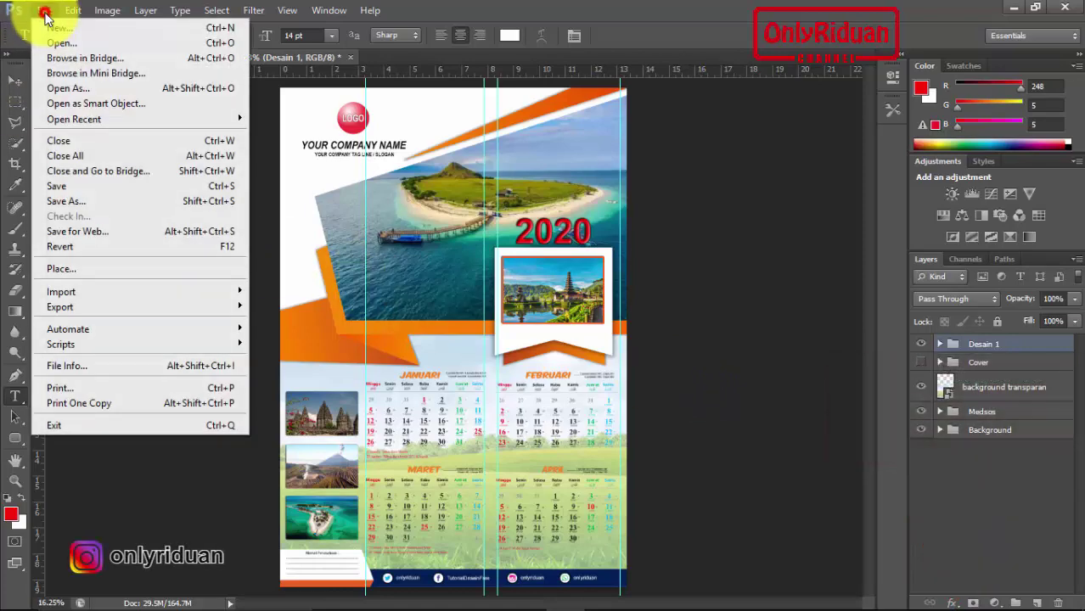
{"action": "left_click", "coordinate": [76, 47]}
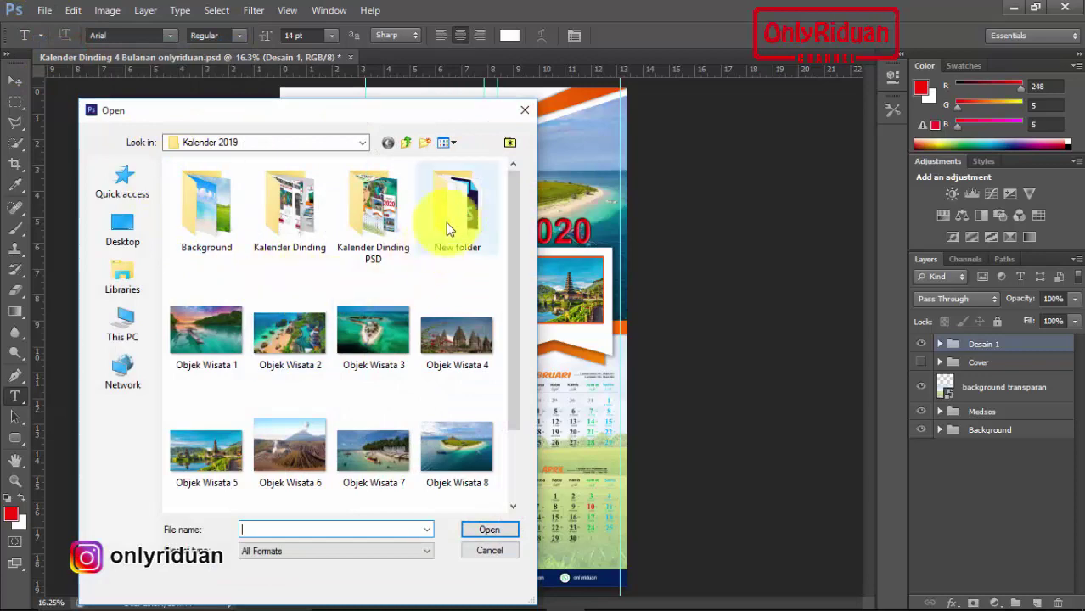
{"action": "double_click", "coordinate": [452, 223]}
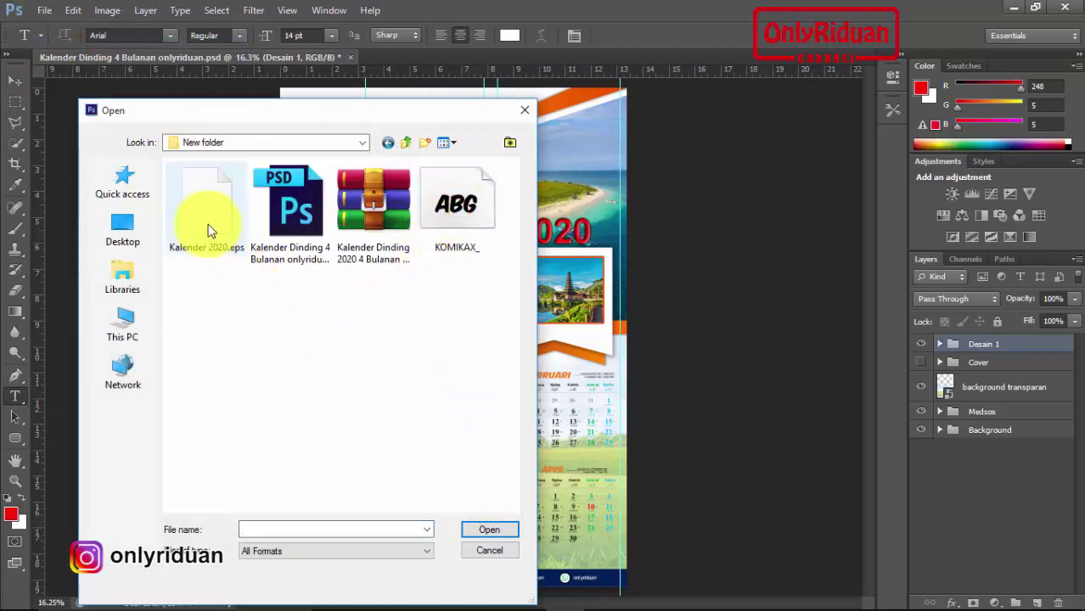
{"action": "left_click", "coordinate": [212, 223]}
{"action": "left_click", "coordinate": [488, 530]}
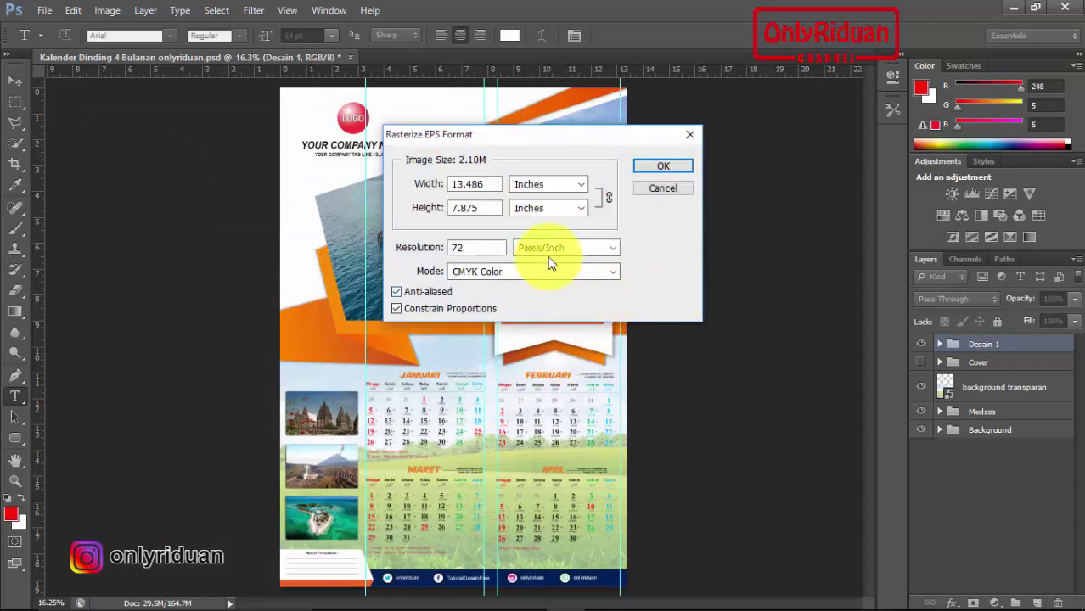
- Rasterize the EPS at resolution 100, then return to the wall-calendar design document
{"action": "left_click_drag", "start_coordinate": [535, 136], "coordinate": [553, 188]}
{"action": "left_click", "coordinate": [493, 287]}
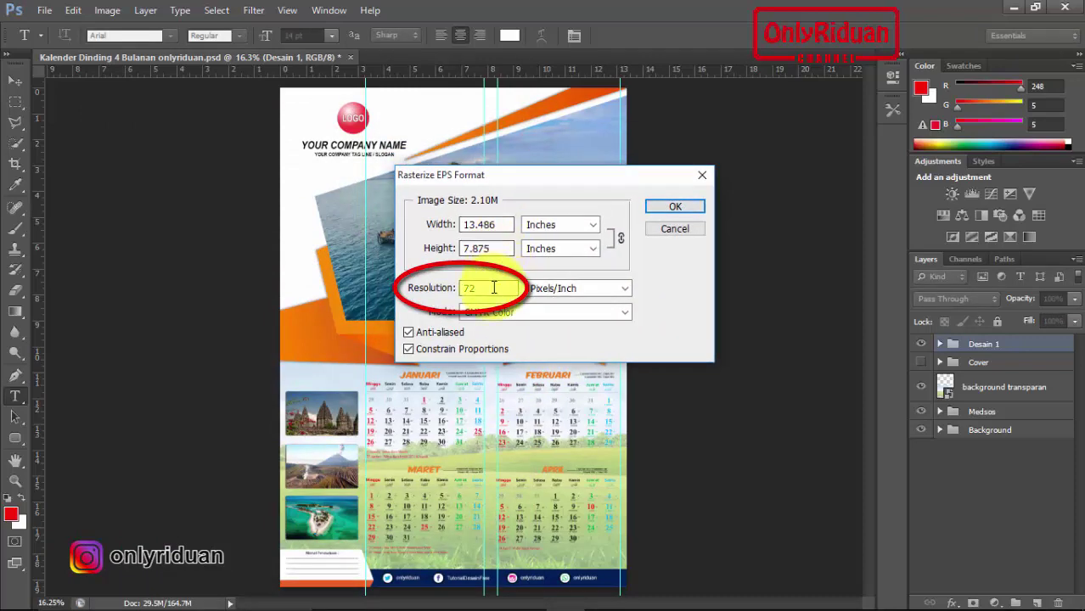
{"action": "type", "text": "1"}
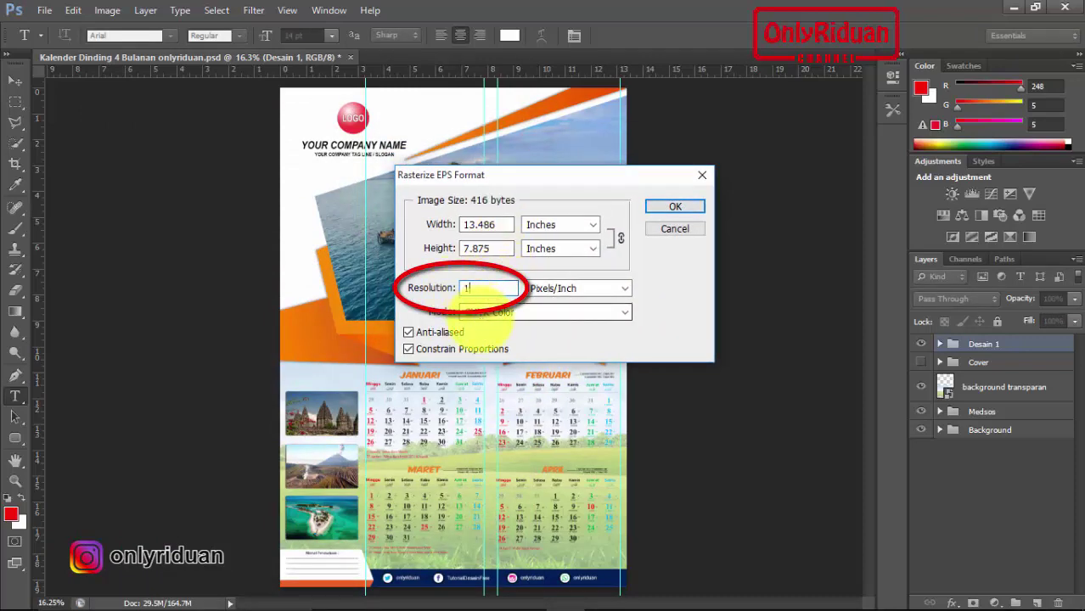
{"action": "type", "text": "000"}
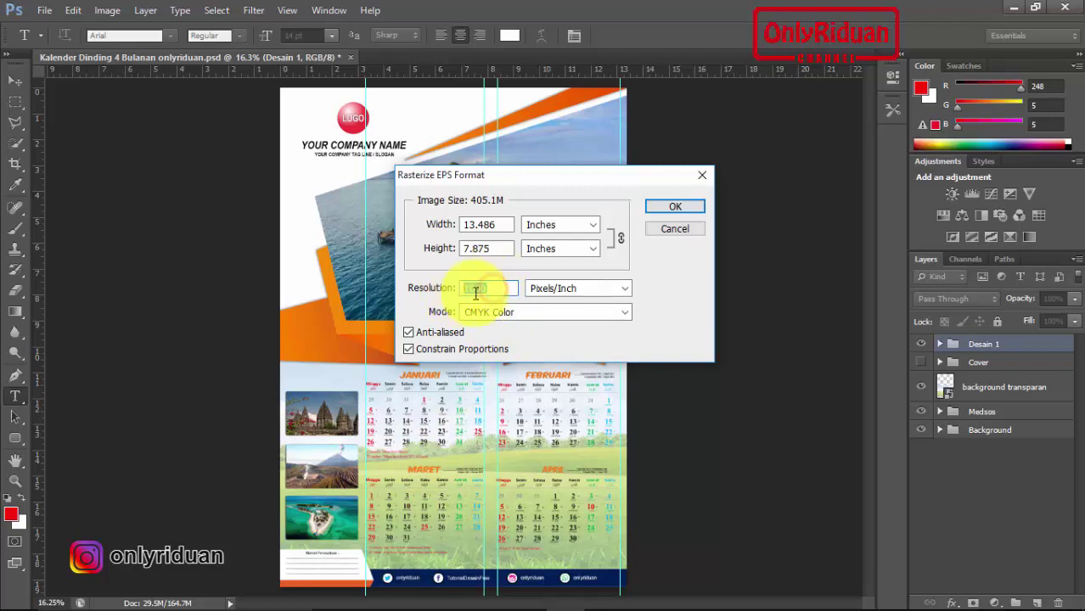
{"action": "left_click_drag", "start_coordinate": [541, 178], "coordinate": [538, 197]}
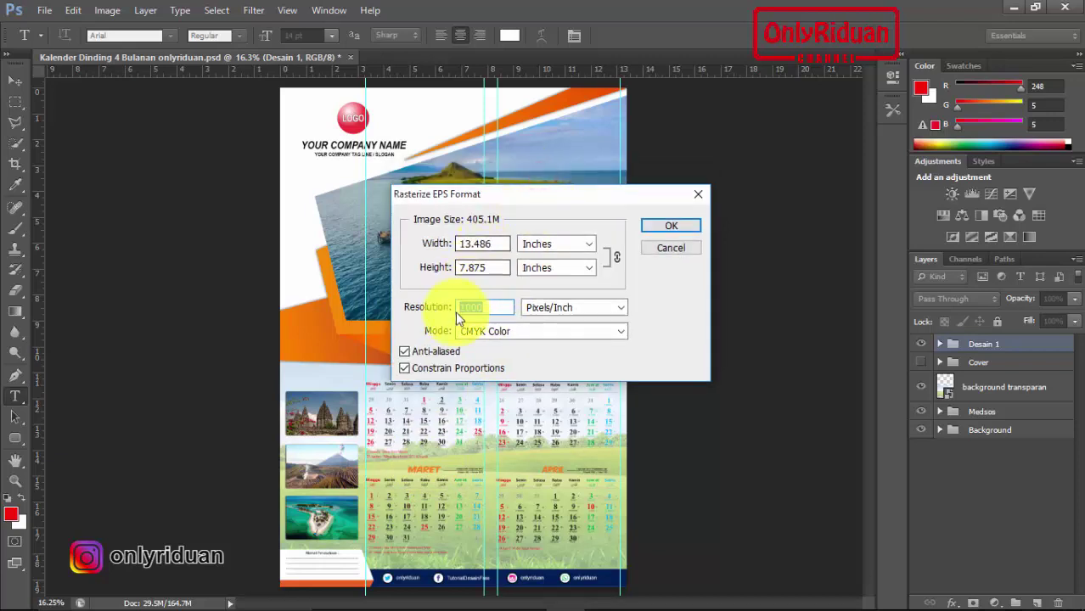
{"action": "left_click", "coordinate": [672, 227]}
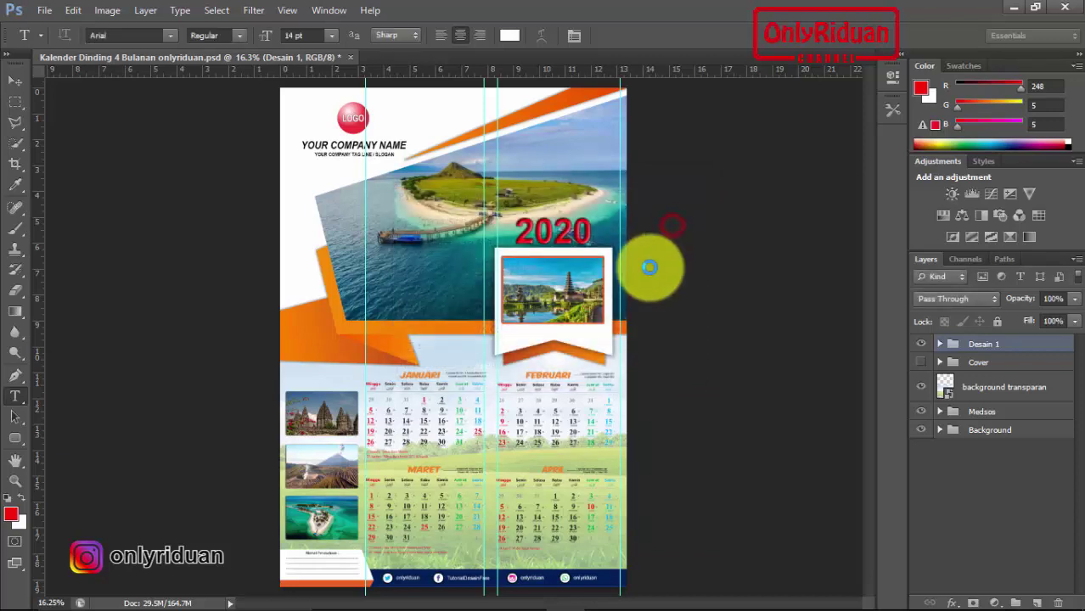
{"action": "left_click", "coordinate": [648, 272]}
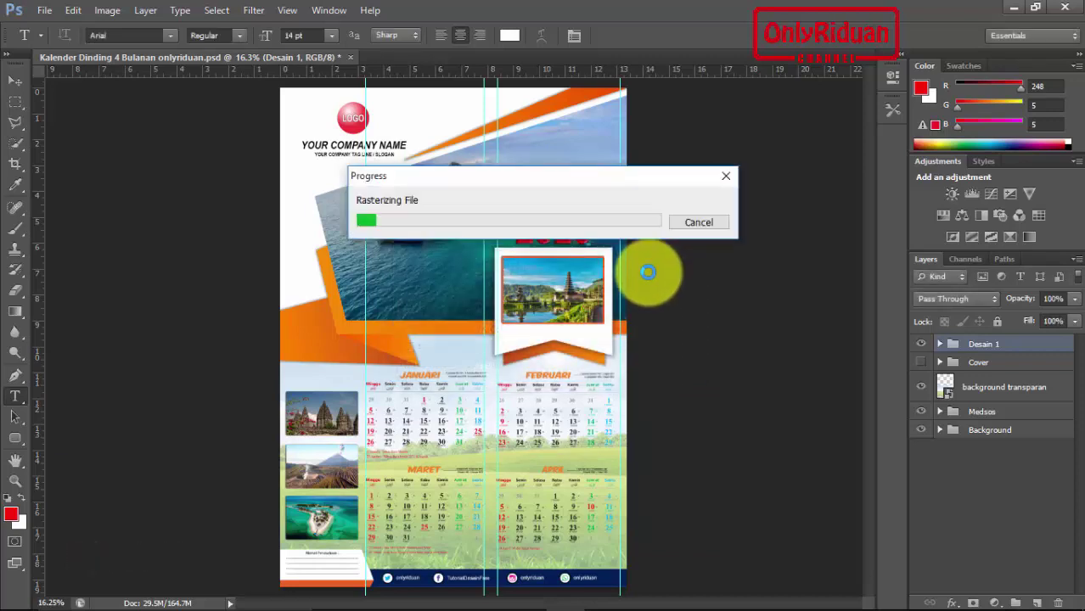
{"action": "left_click_drag", "start_coordinate": [527, 185], "coordinate": [523, 213]}
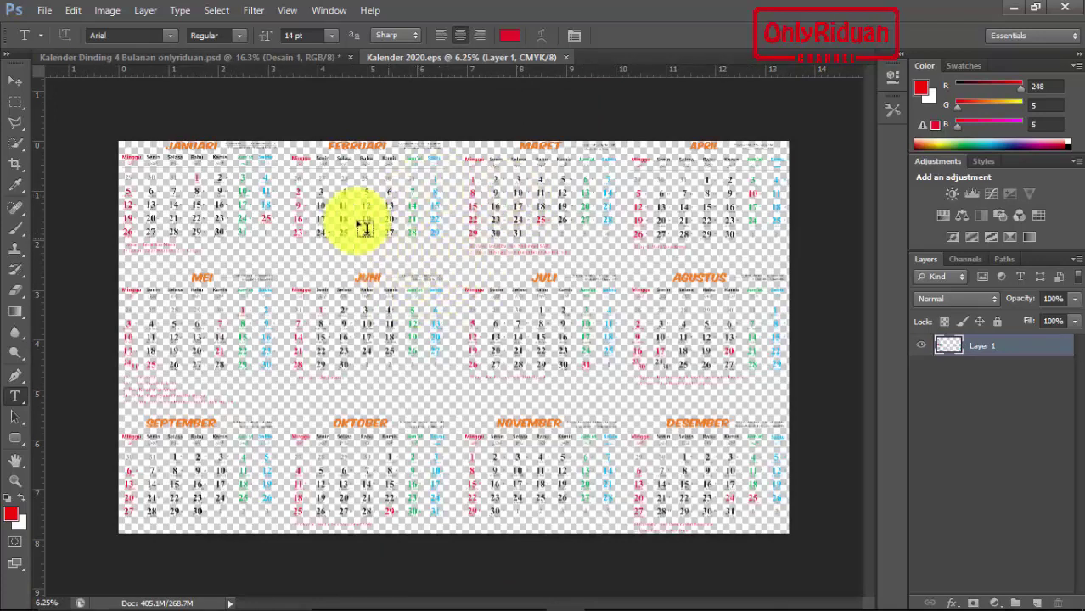
{"action": "left_click", "coordinate": [264, 56]}
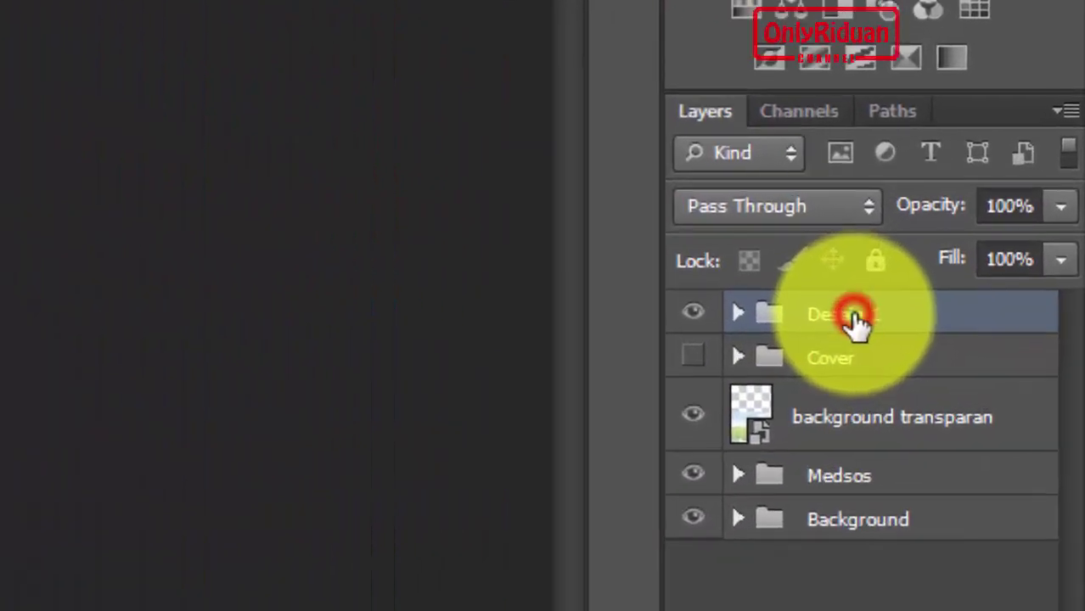
- Duplicate Desain 1 as Desain 2, hide Desain 1, and expand Desain 2
{"action": "key", "text": "ctrl+j"}
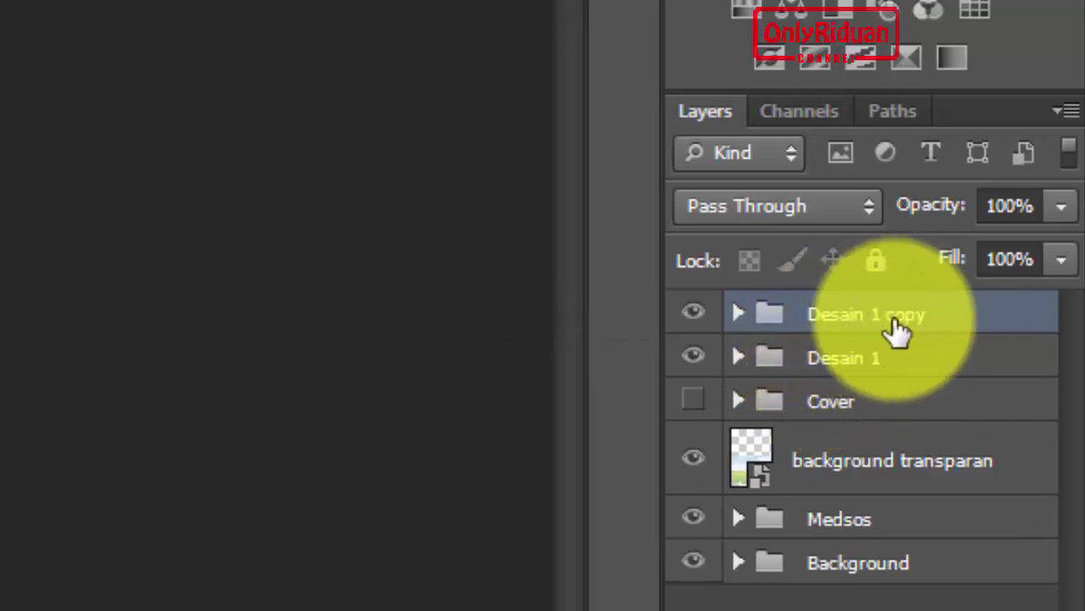
{"action": "left_click", "coordinate": [881, 315]}
{"action": "double_click", "coordinate": [881, 315]}
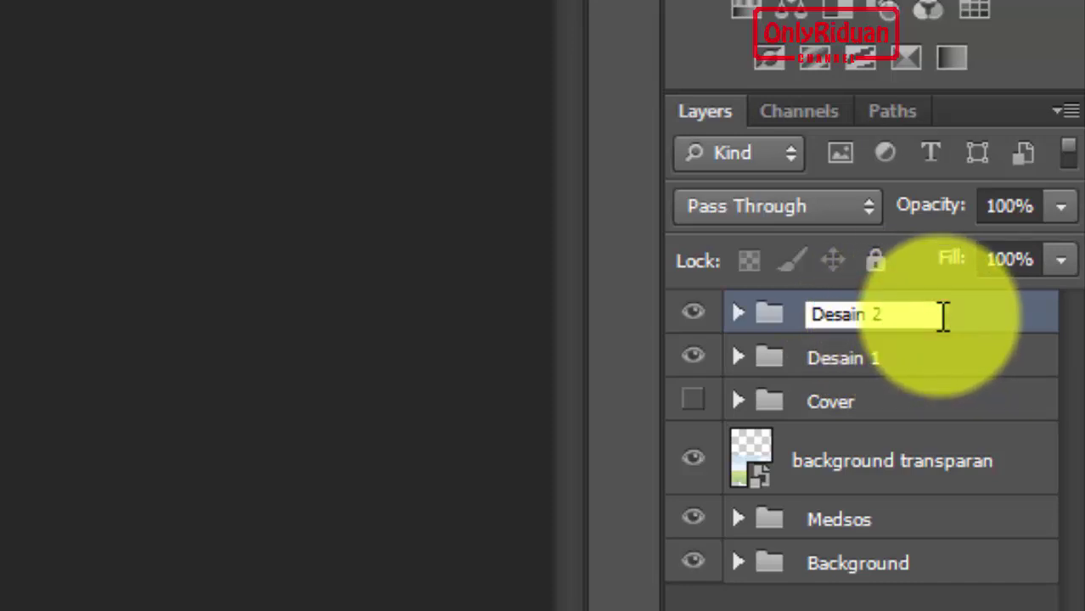
{"action": "key", "text": "Return"}
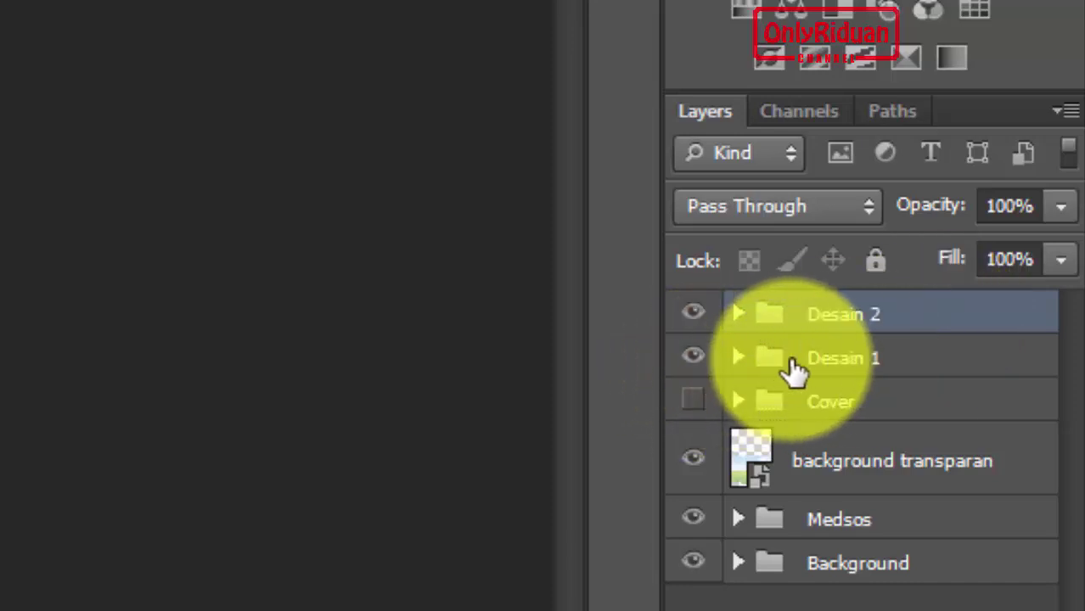
{"action": "left_click", "coordinate": [695, 360]}
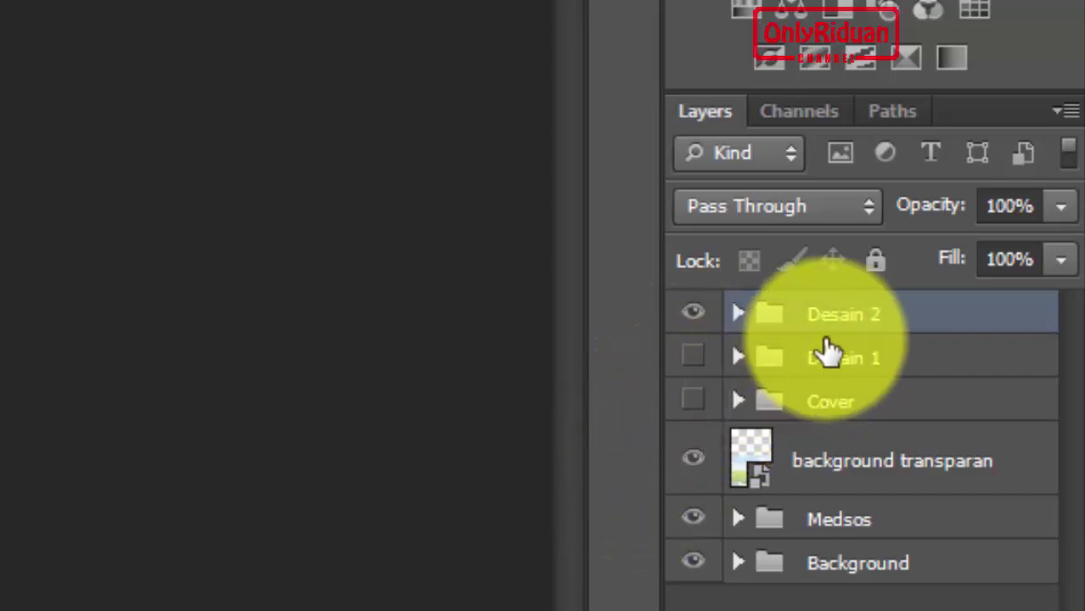
{"action": "left_click", "coordinate": [738, 316]}
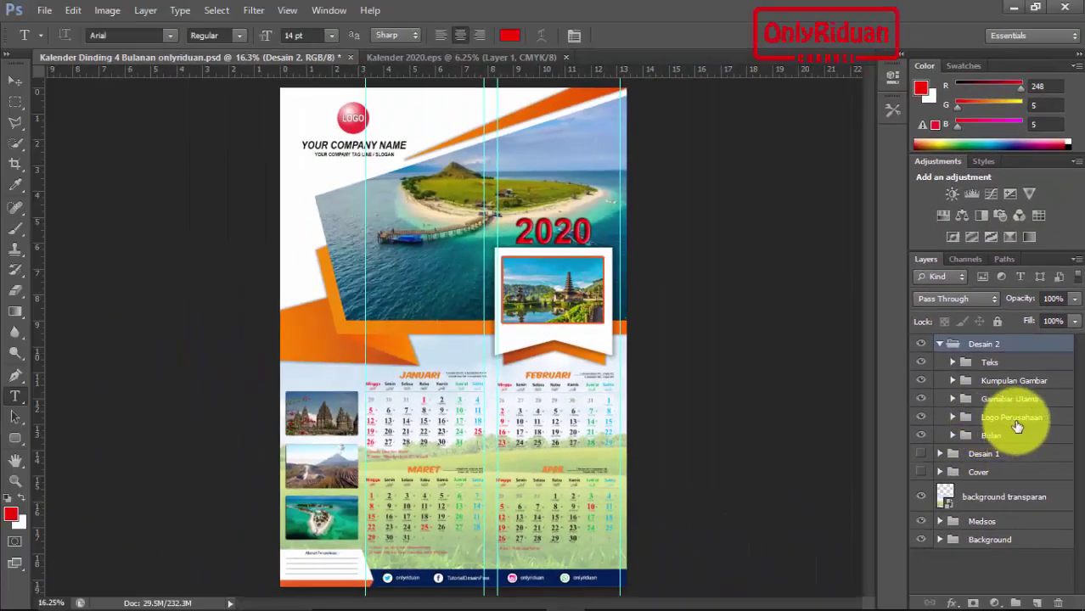
- Open the Gambar Utama main photo's nested smart object holding the island photo
{"action": "left_click", "coordinate": [998, 402]}
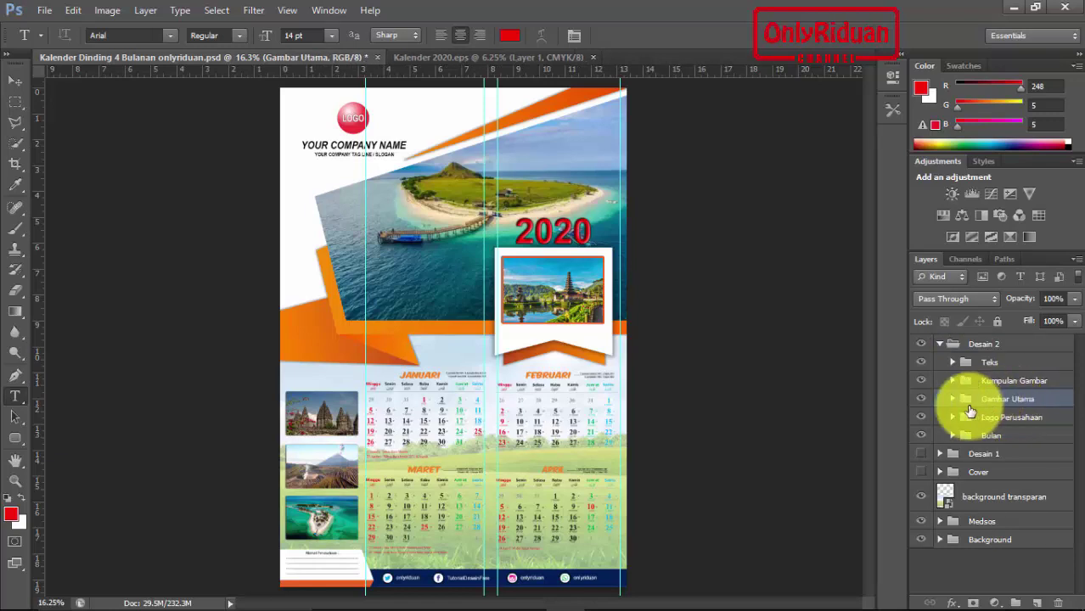
{"action": "left_click", "coordinate": [953, 399]}
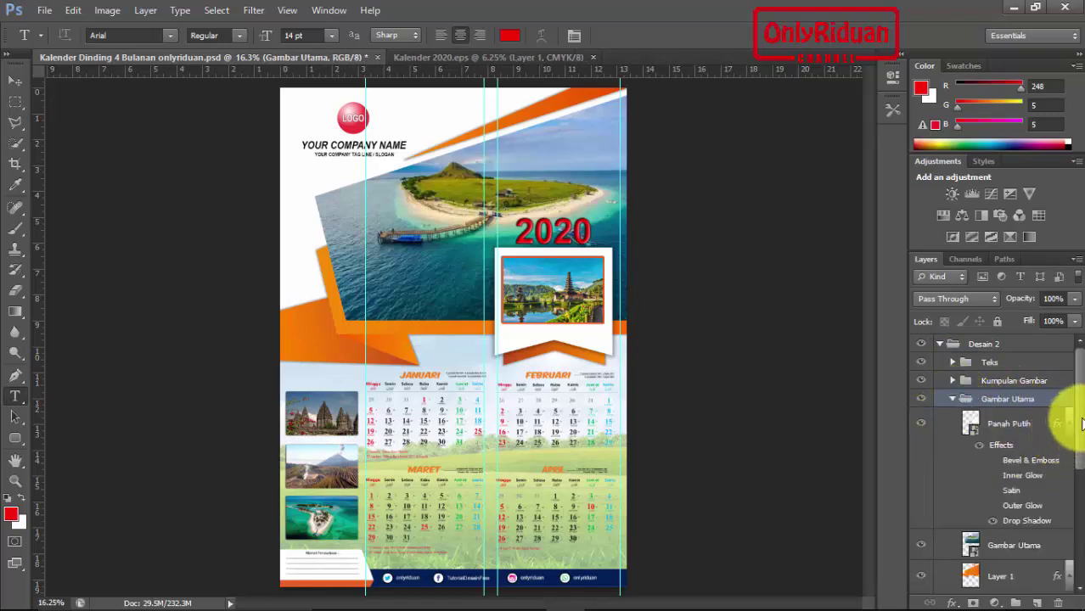
{"action": "left_click_drag", "start_coordinate": [1080, 416], "coordinate": [1072, 464]}
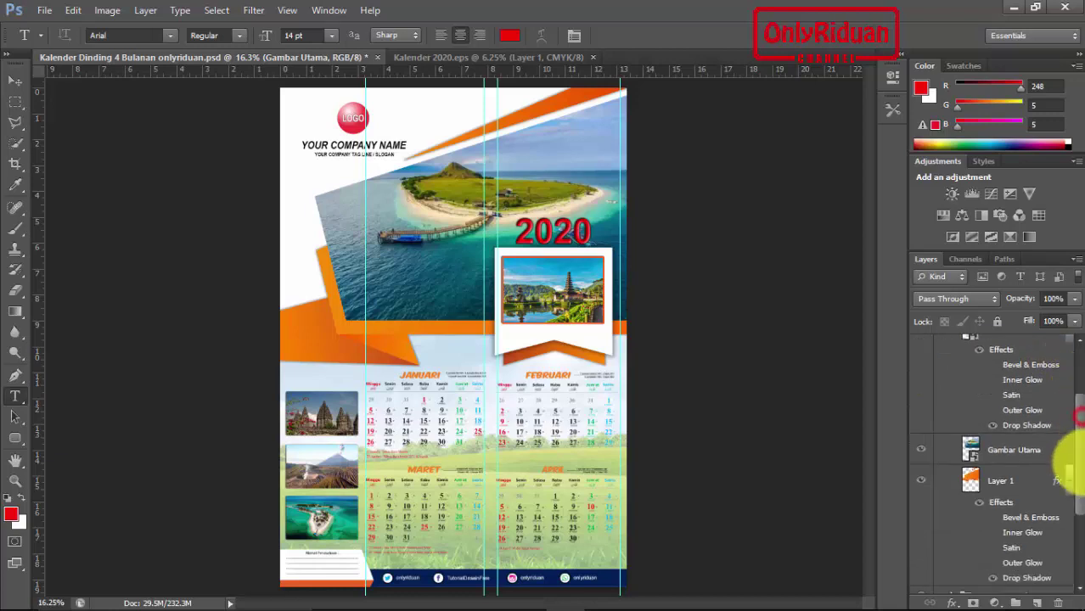
{"action": "double_click", "coordinate": [972, 453]}
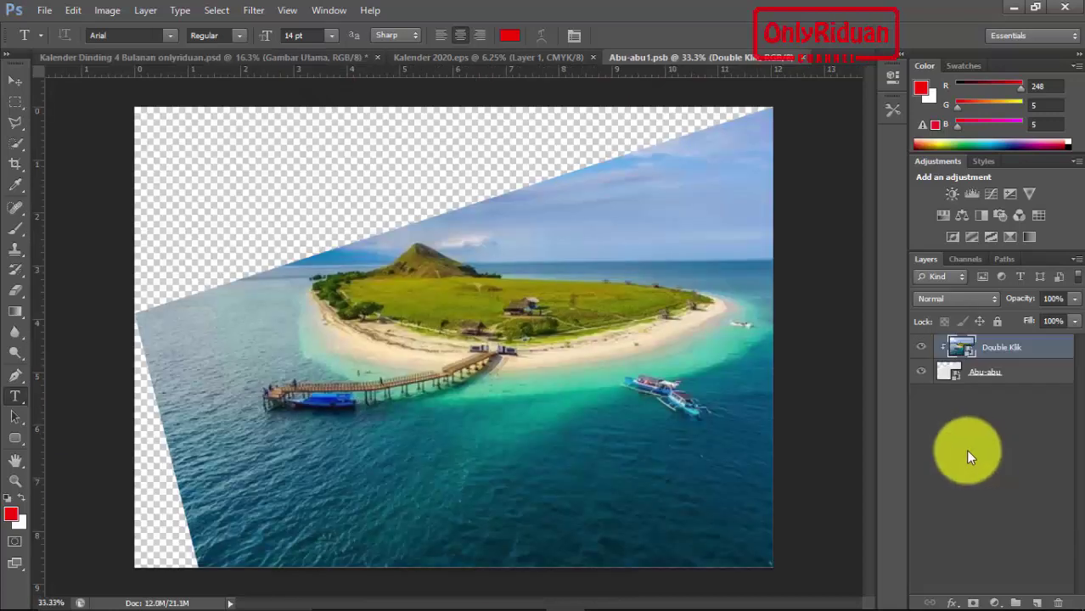
{"action": "double_click", "coordinate": [968, 350]}
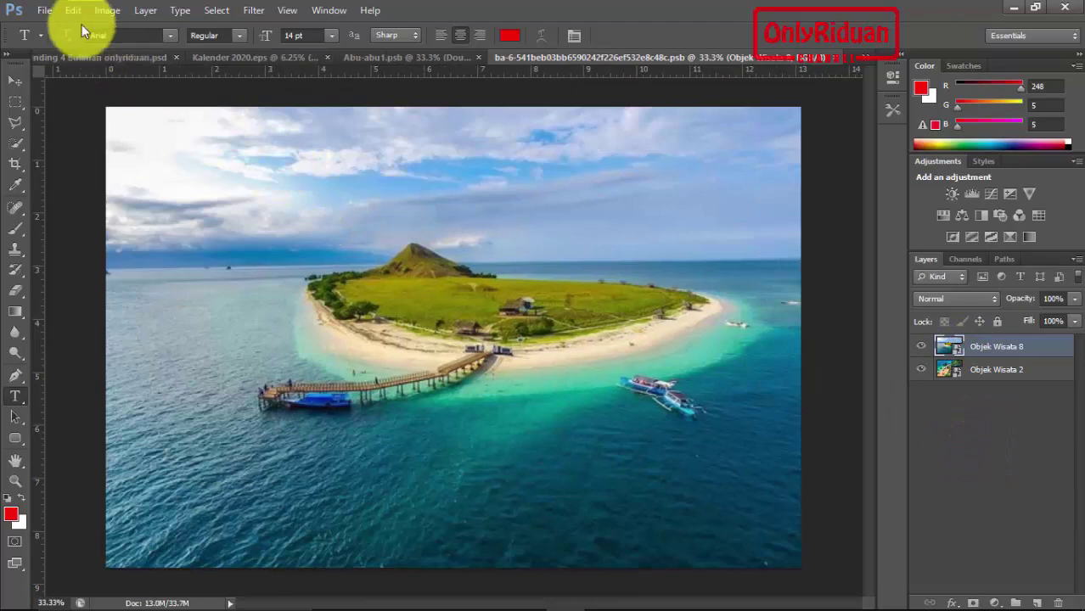
- Place Objek Wisata 10 from the Kalender 2019 folder and enlarge it to fill the frame
{"action": "left_click", "coordinate": [42, 12]}
{"action": "left_click", "coordinate": [49, 269]}
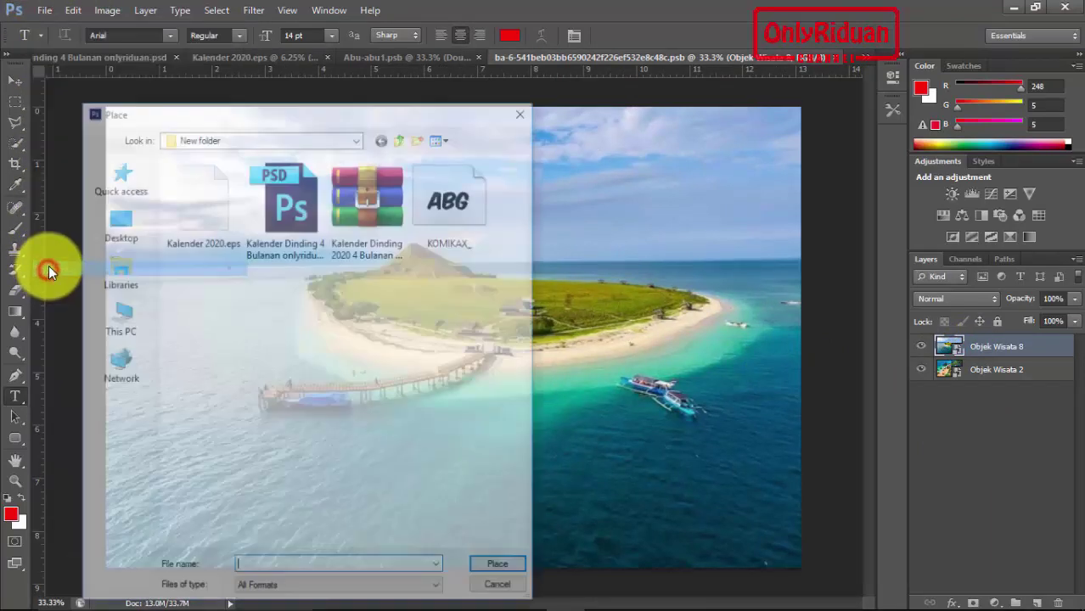
{"action": "left_click", "coordinate": [400, 137]}
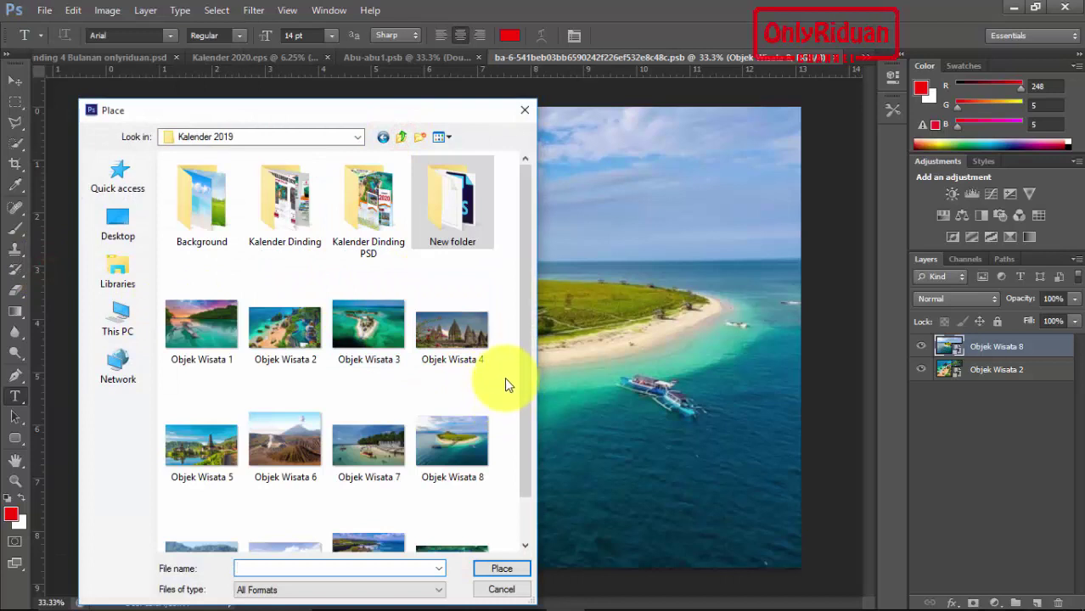
{"action": "scroll", "coordinate": [527, 327], "scroll_direction": "down", "scroll_amount": 1}
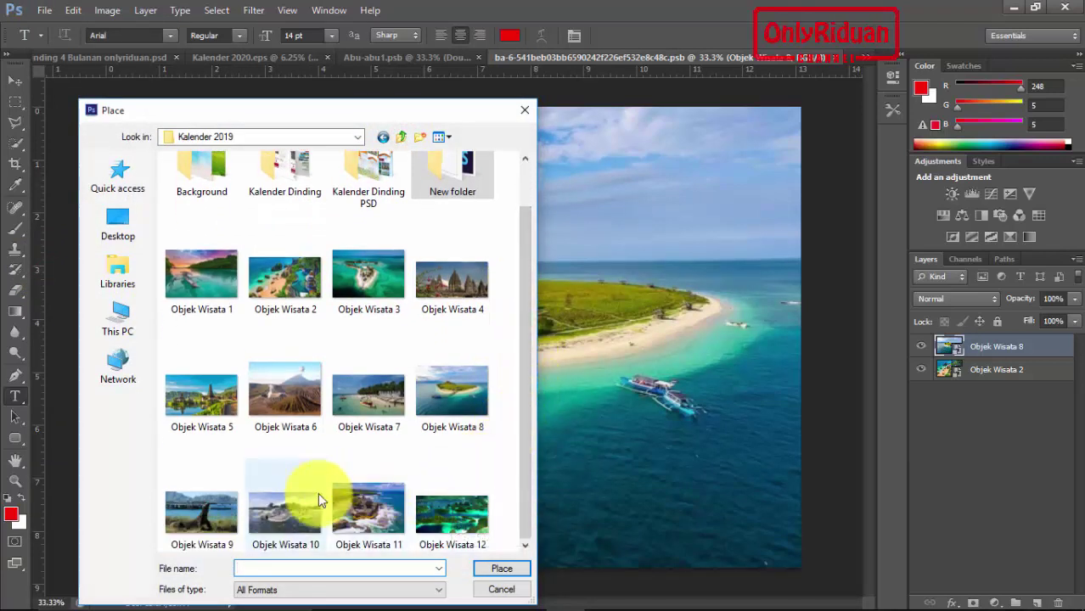
{"action": "left_click", "coordinate": [287, 519]}
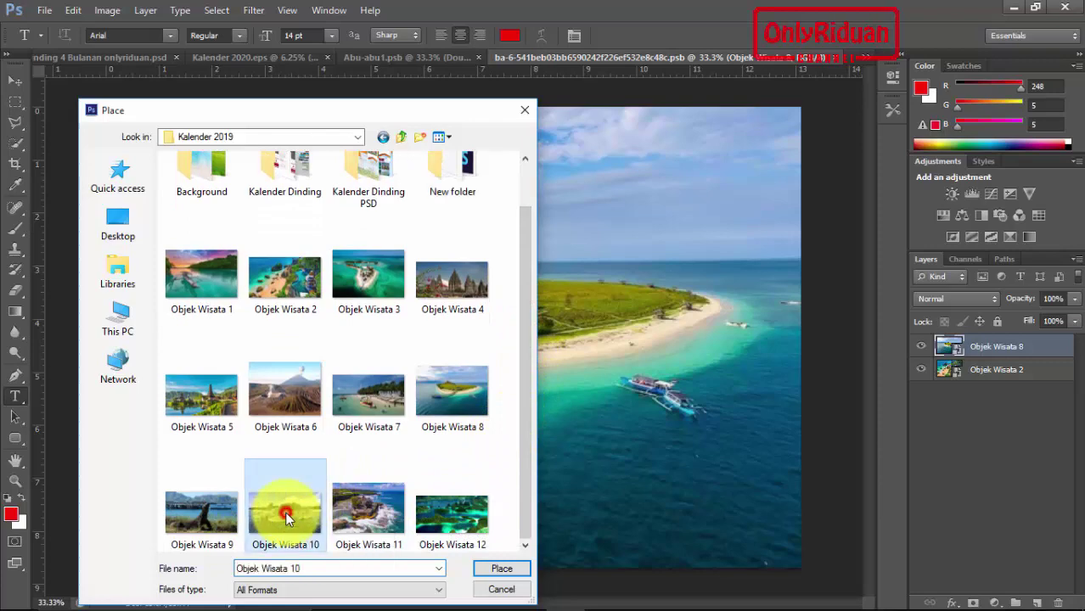
{"action": "left_click", "coordinate": [501, 569]}
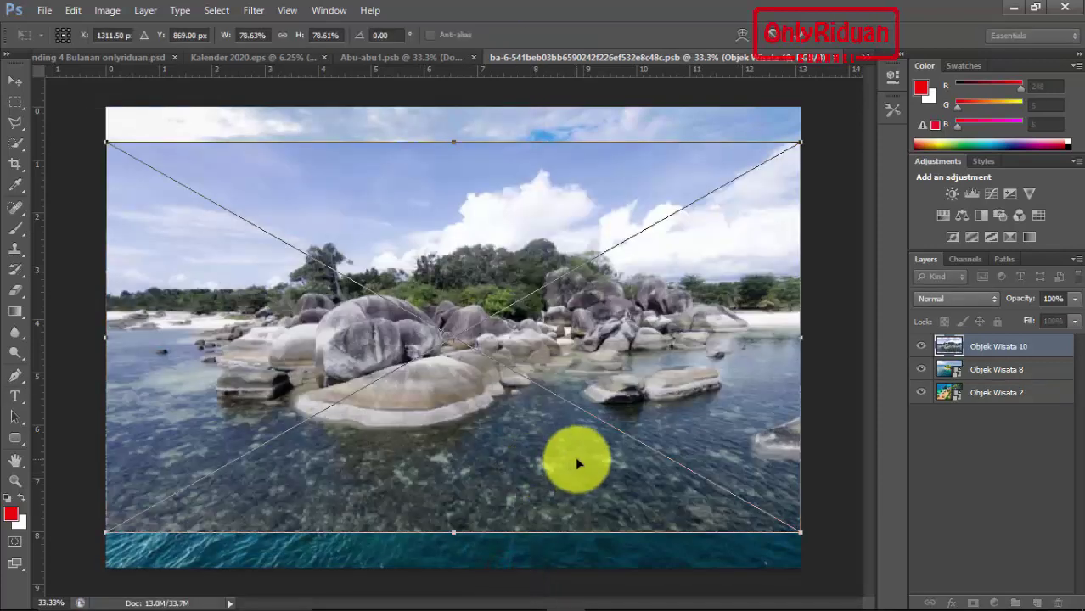
{"action": "key", "text": "shift+alt"}
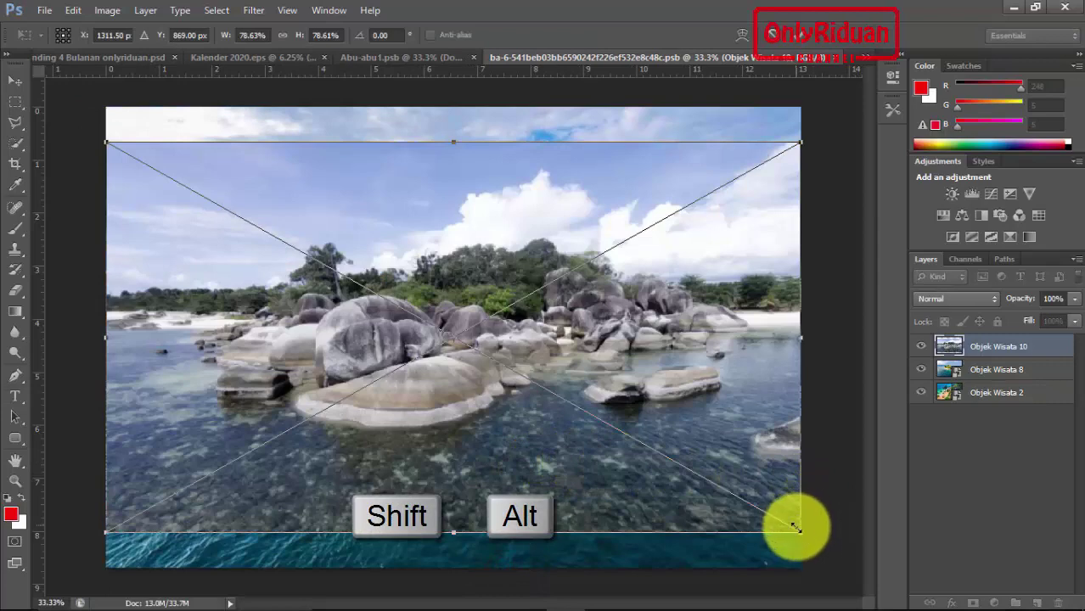
{"action": "left_click_drag", "start_coordinate": [799, 532], "coordinate": [858, 587]}
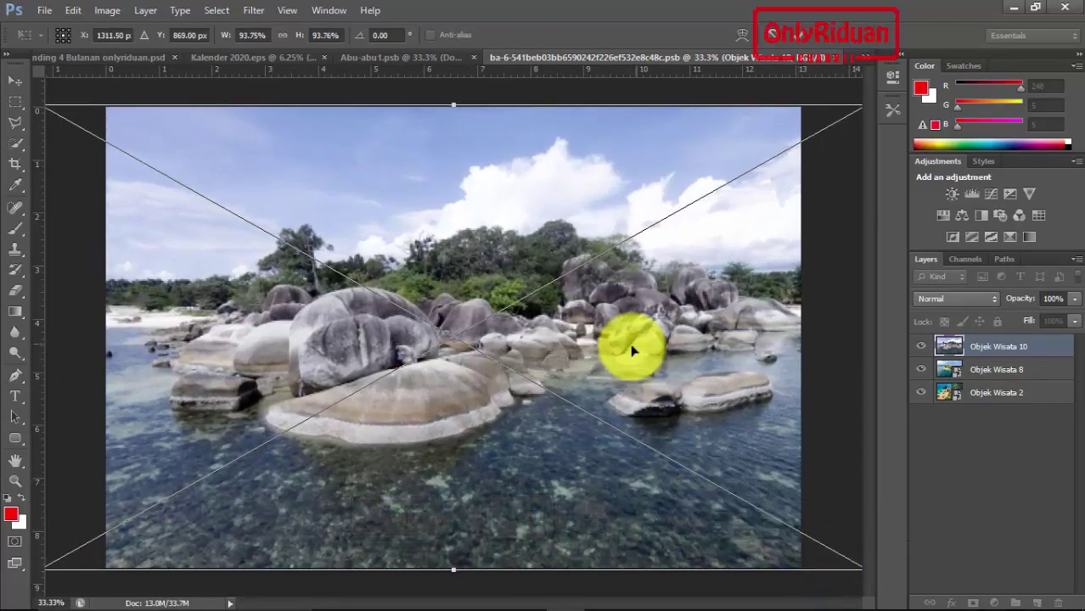
{"action": "left_click", "coordinate": [801, 37]}
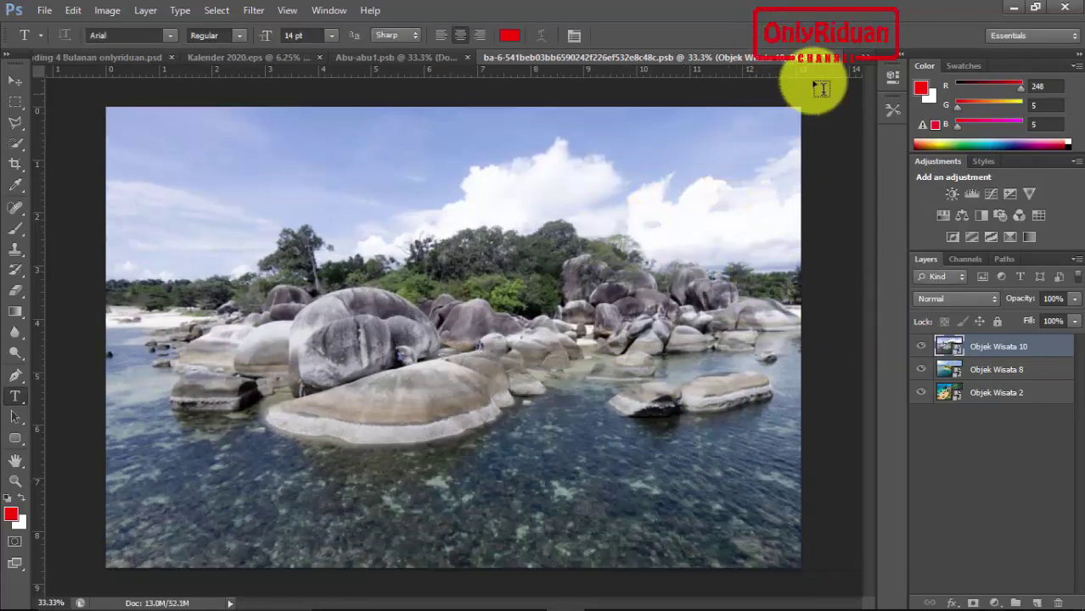
- Close both smart-object documents, saving the changes
{"action": "left_click", "coordinate": [836, 58]}
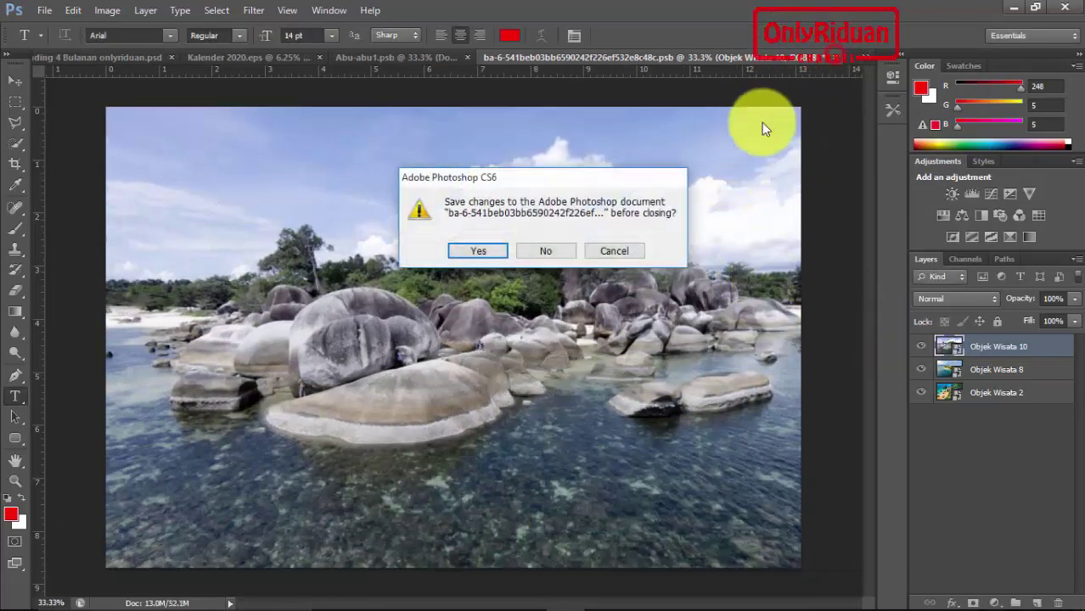
{"action": "left_click", "coordinate": [475, 252]}
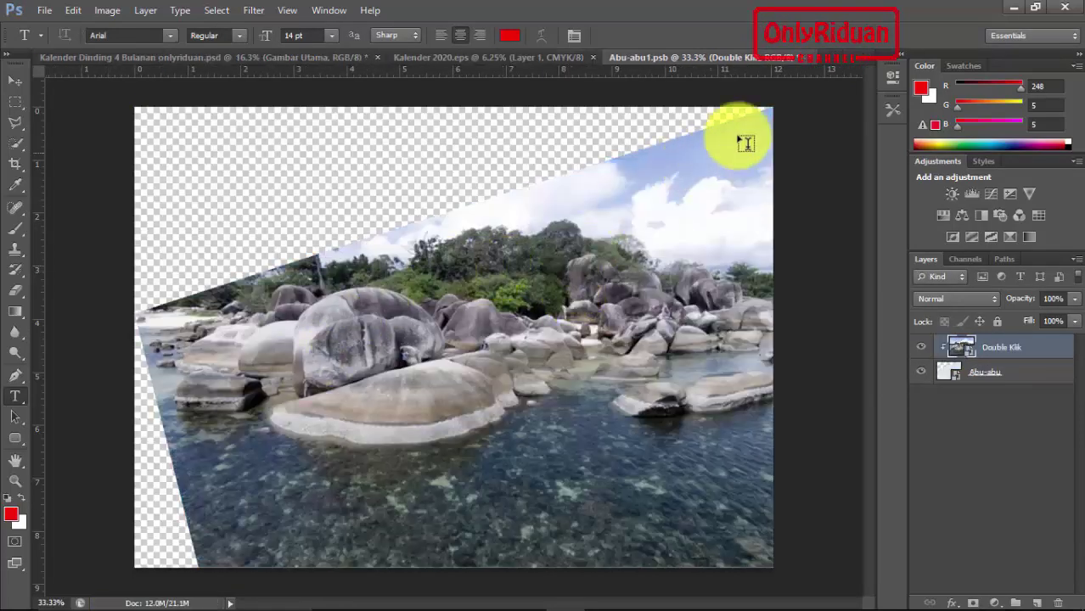
{"action": "left_click", "coordinate": [810, 60]}
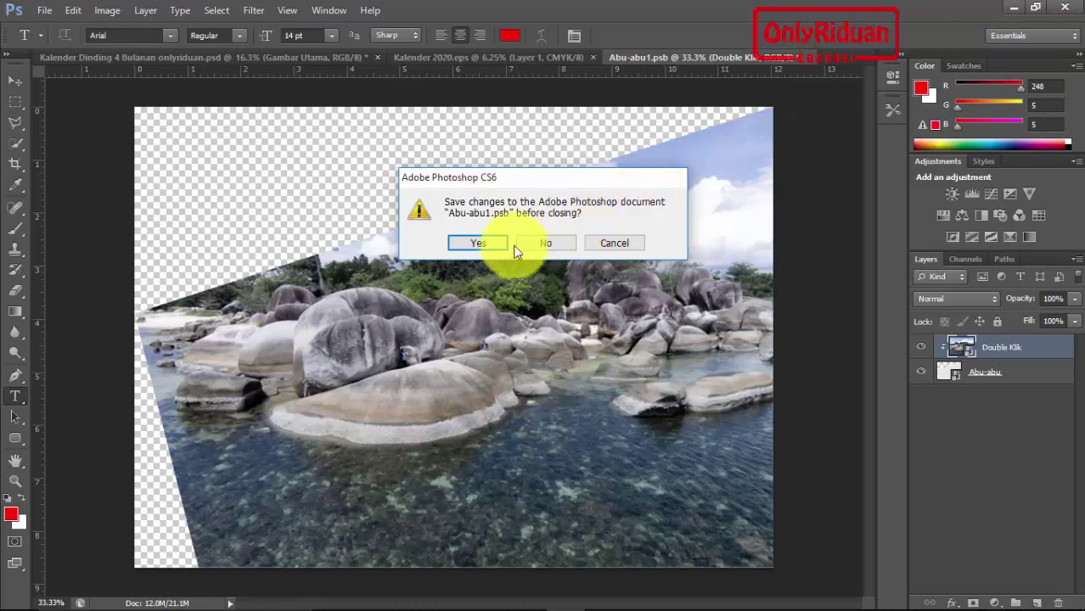
{"action": "left_click", "coordinate": [482, 244]}
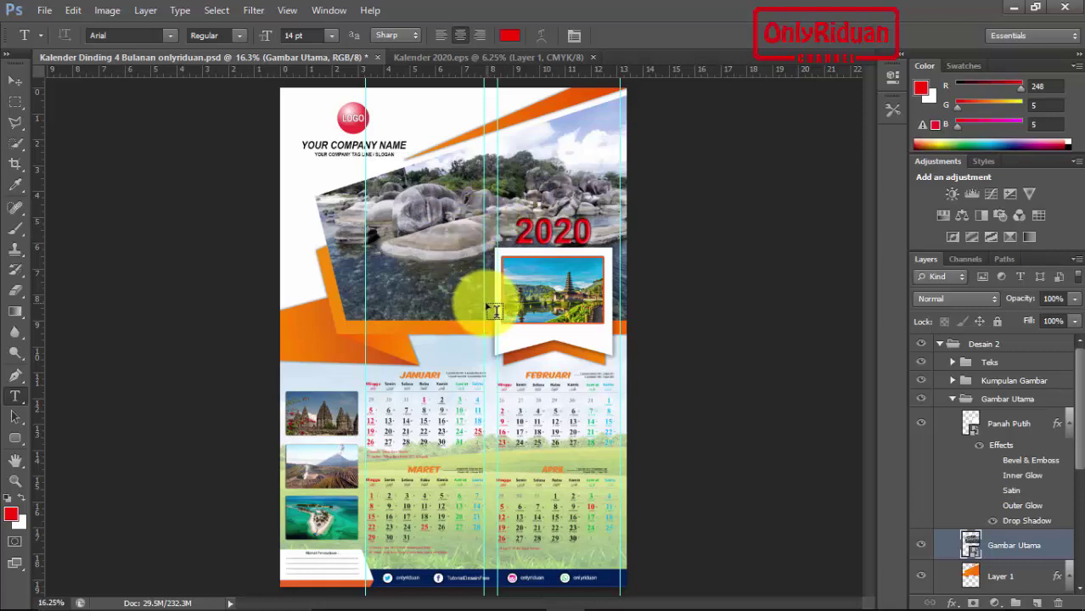
- Open the temple photo smart object inside Gambar 1 of Kumpulan Gambar
{"action": "left_click", "coordinate": [951, 401]}
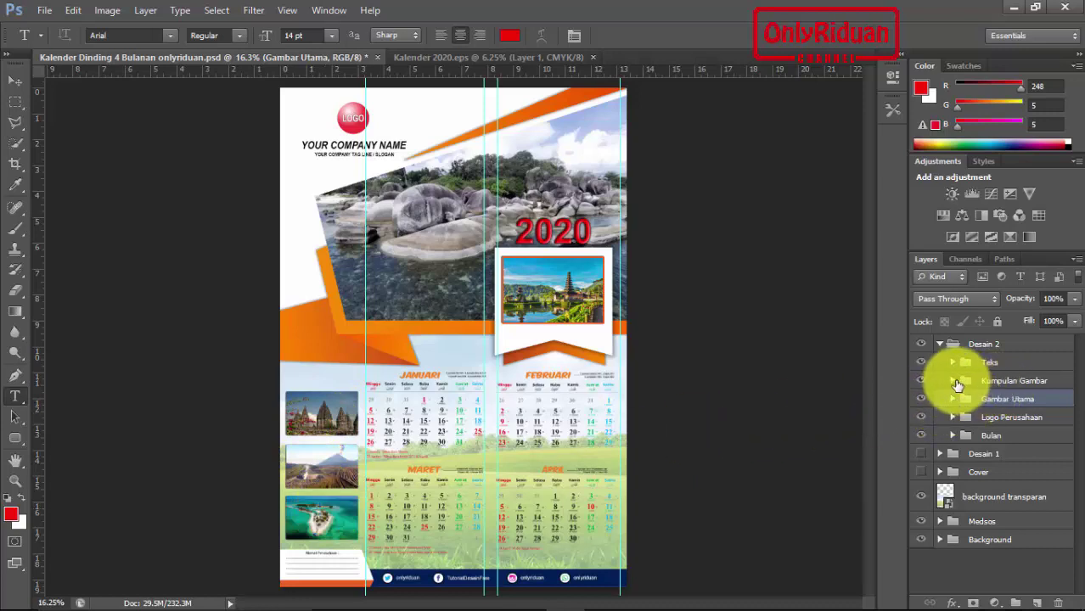
{"action": "left_click", "coordinate": [952, 381]}
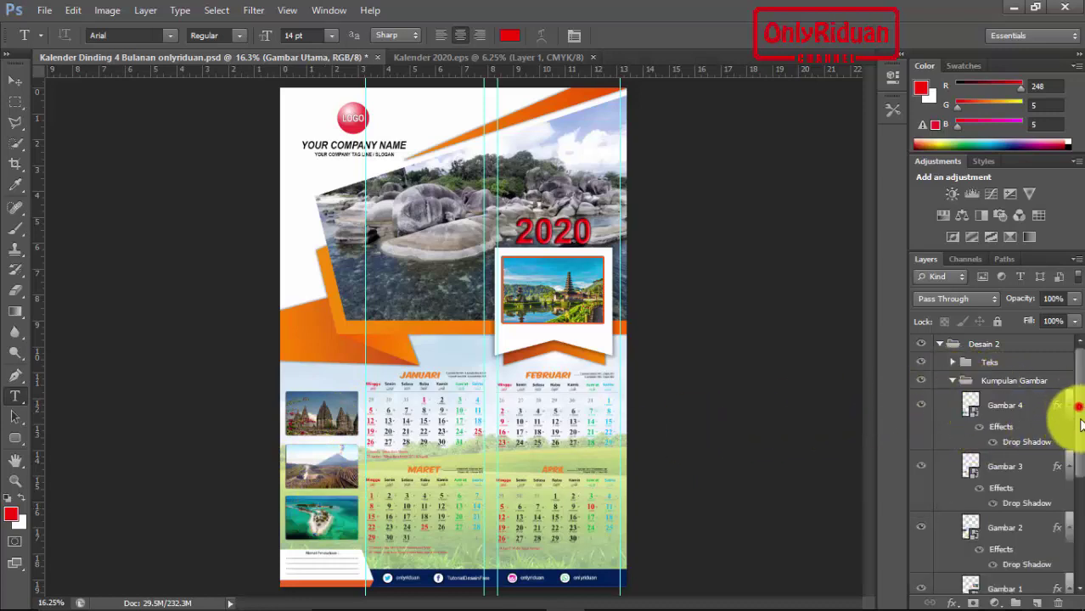
{"action": "scroll", "coordinate": [1059, 505], "scroll_direction": "down", "scroll_amount": 5}
{"action": "scroll", "coordinate": [1059, 504], "scroll_direction": "up", "scroll_amount": 1}
{"action": "scroll", "coordinate": [1059, 505], "scroll_direction": "up", "scroll_amount": 1}
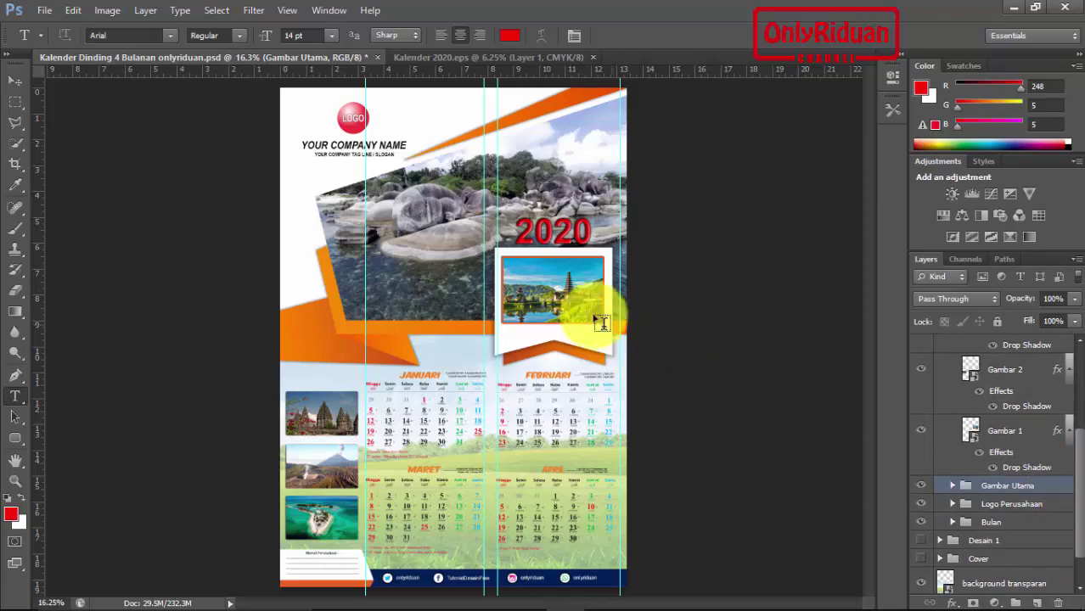
{"action": "double_click", "coordinate": [973, 433]}
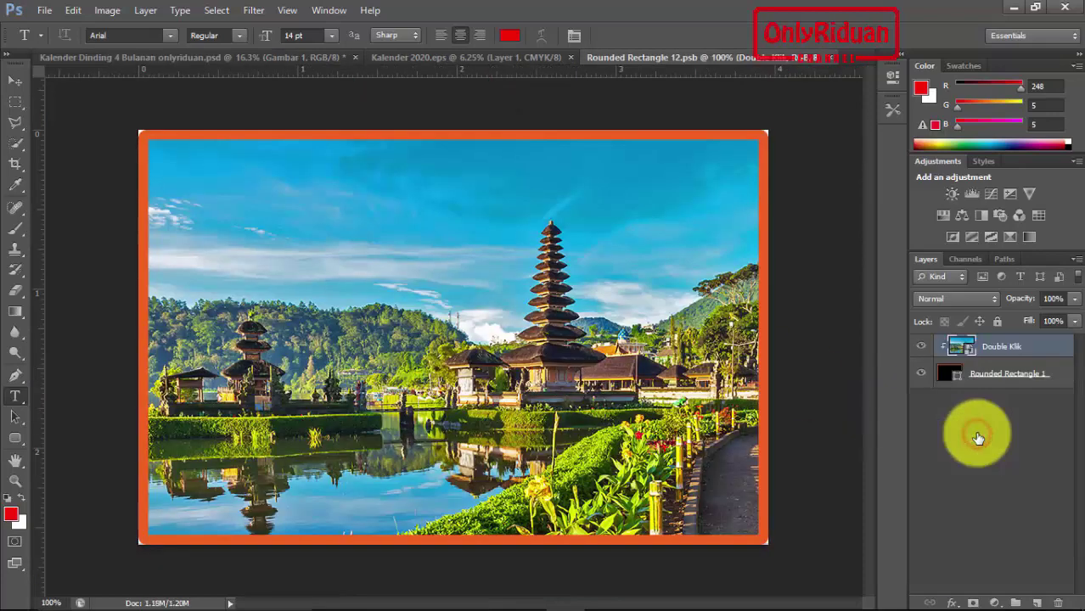
{"action": "double_click", "coordinate": [970, 355]}
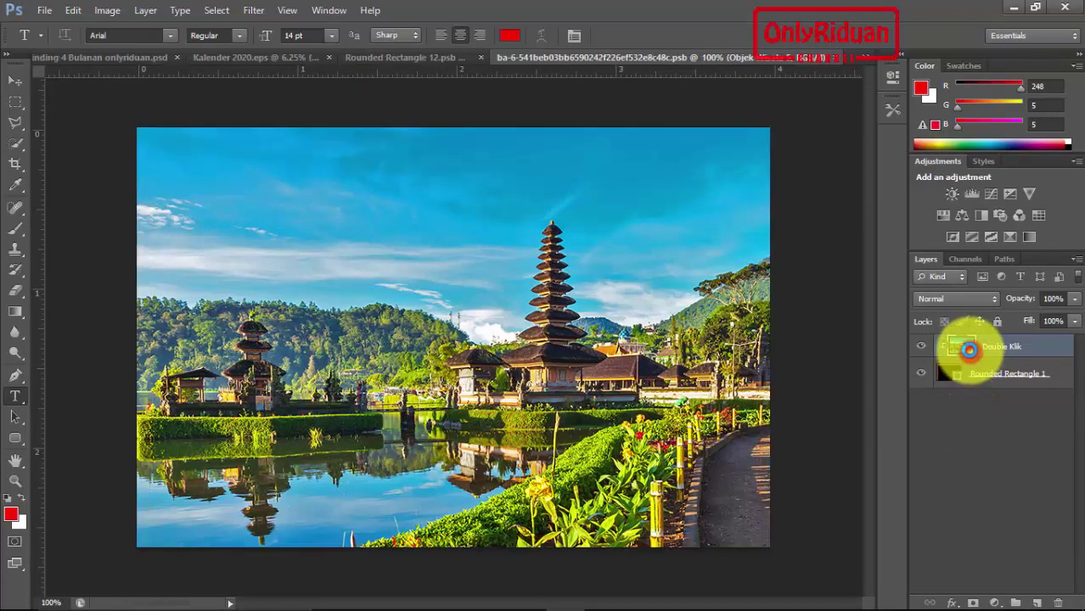
- Place the Objek Wisata 6 volcano photo, enlarged to cover the temple
{"action": "left_click", "coordinate": [45, 10]}
{"action": "left_click", "coordinate": [80, 266]}
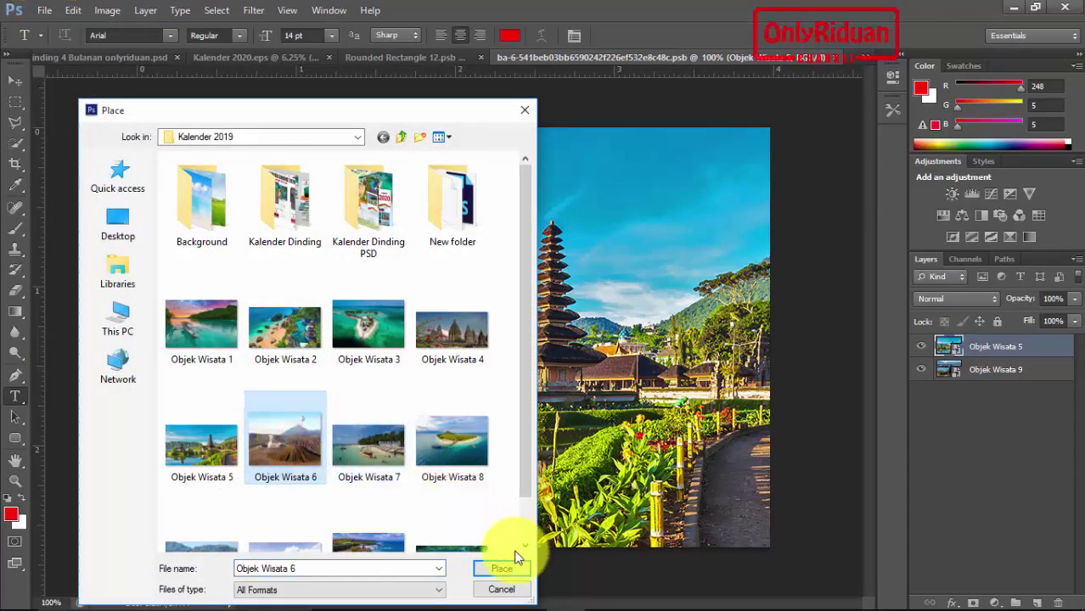
{"action": "left_click", "coordinate": [501, 570]}
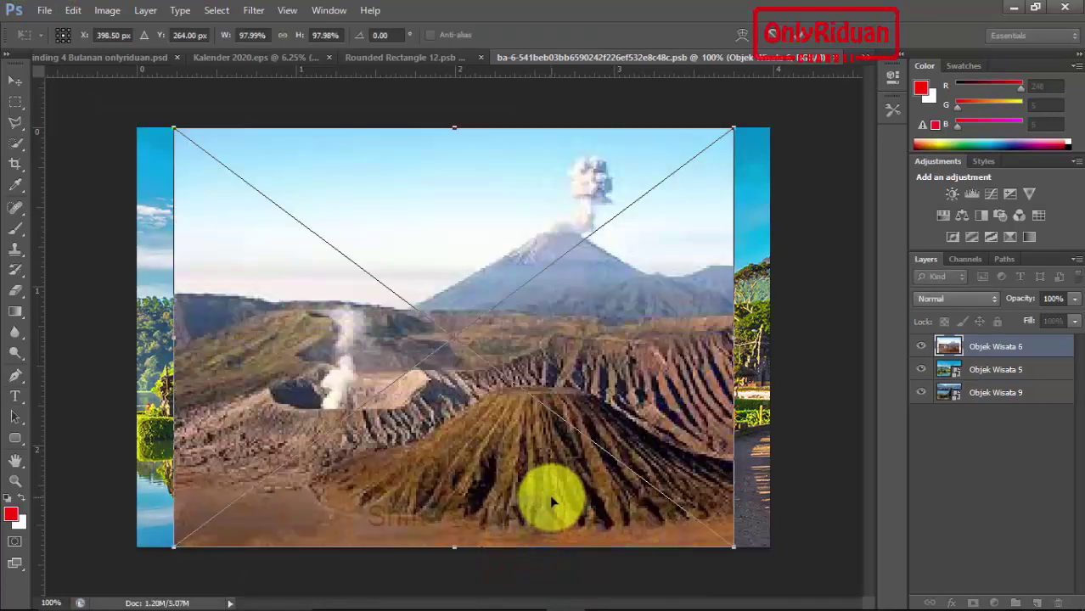
{"action": "key", "text": "shift+alt"}
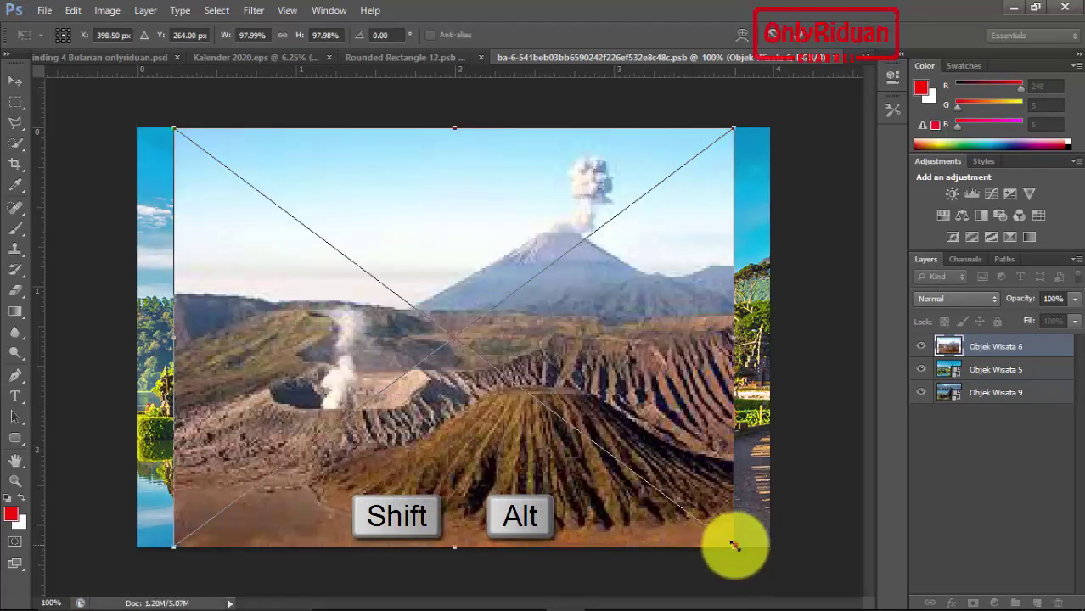
{"action": "left_click_drag", "start_coordinate": [734, 545], "coordinate": [771, 574]}
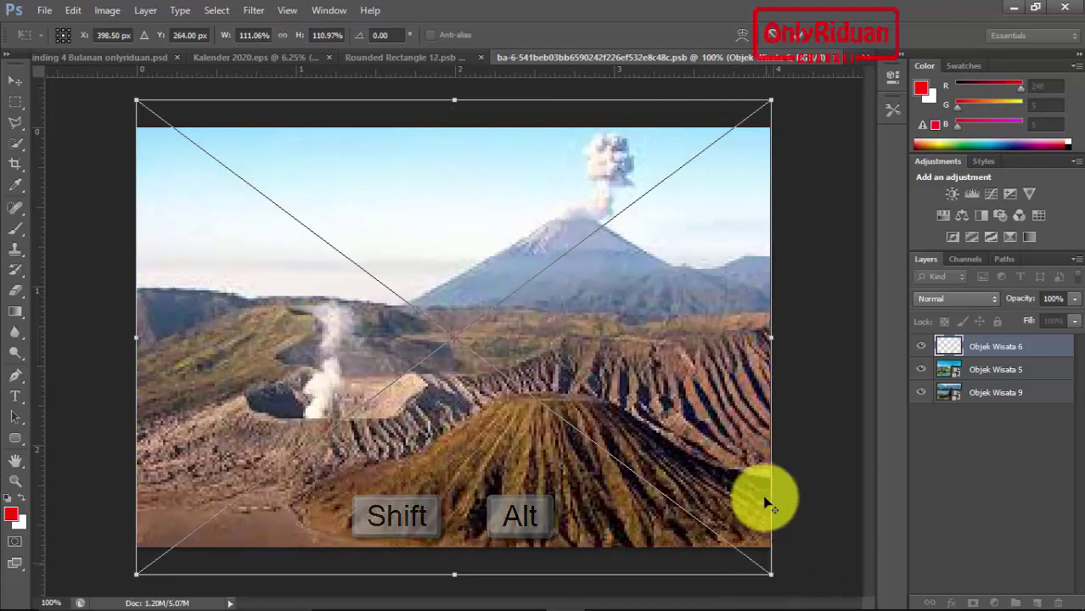
{"action": "left_click", "coordinate": [799, 35]}
{"action": "key", "text": "t"}
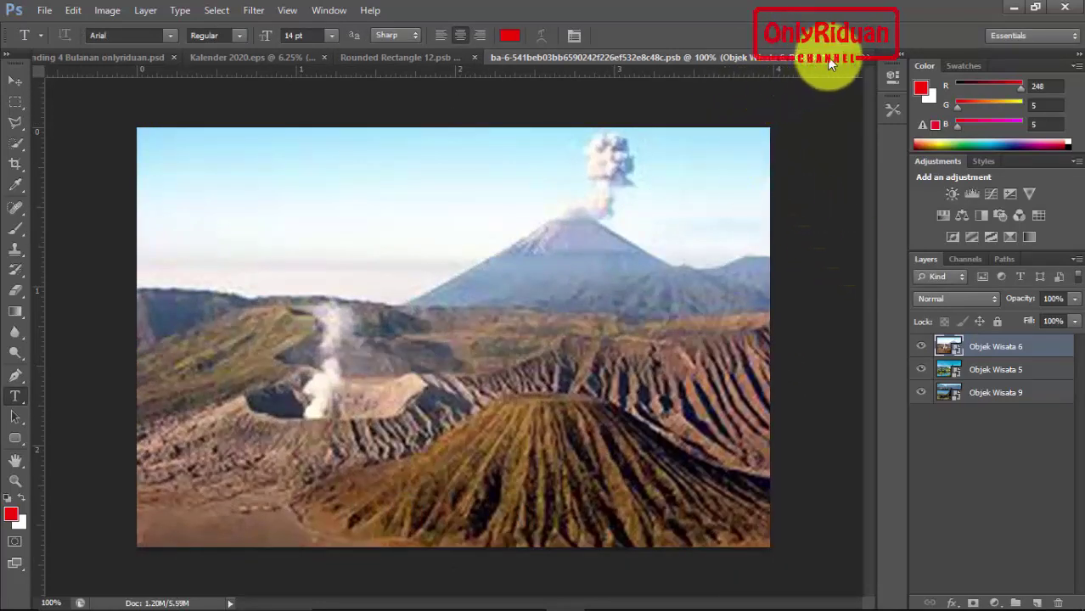
- Close both smart-object documents, saving the changes
{"action": "left_click", "coordinate": [831, 57]}
{"action": "left_click", "coordinate": [496, 257]}
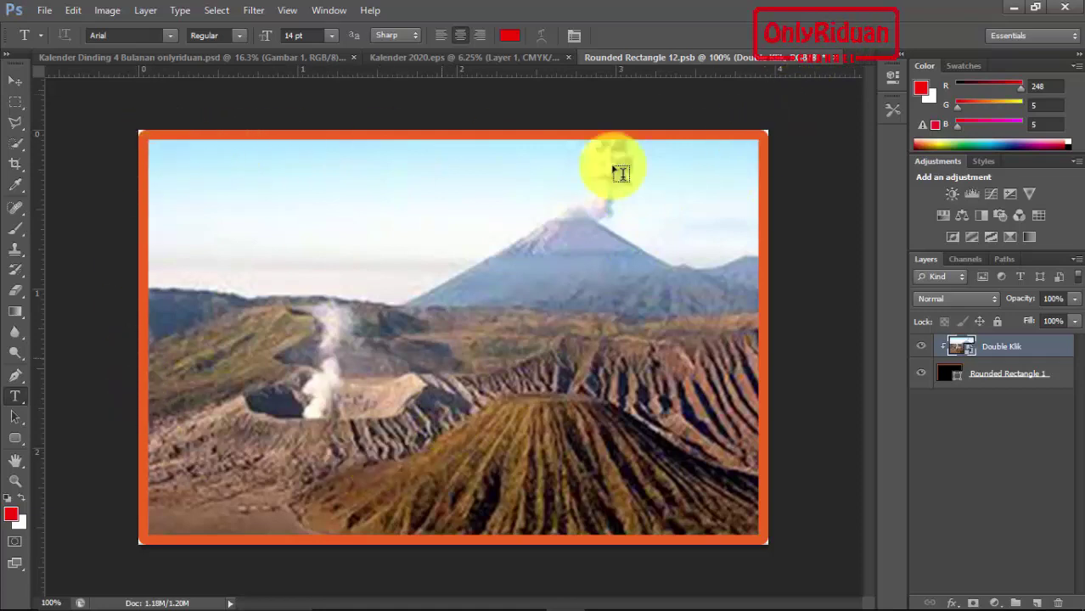
{"action": "left_click", "coordinate": [838, 59]}
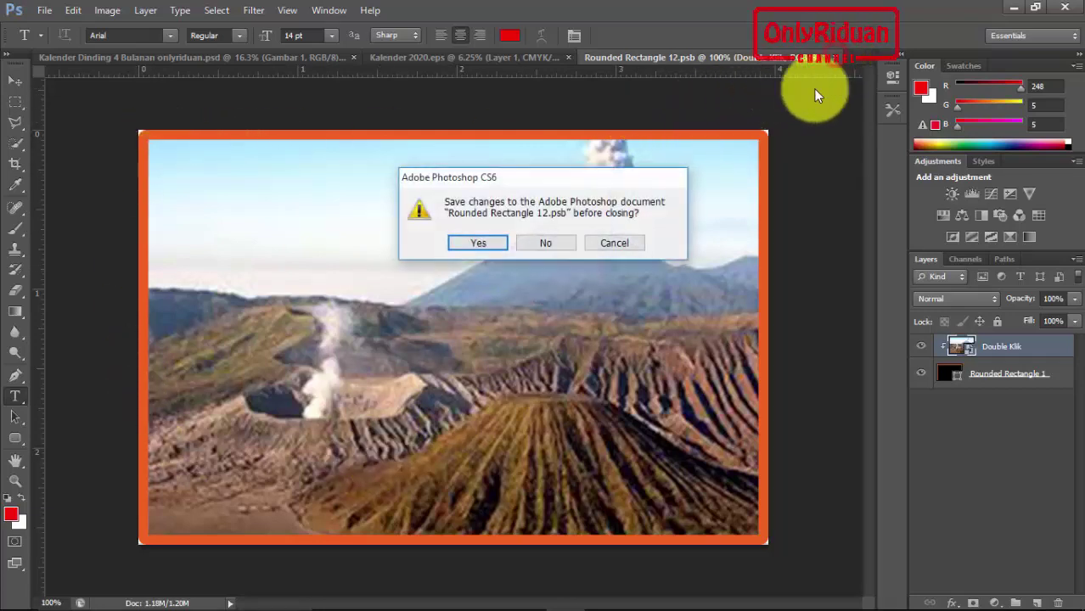
{"action": "left_click", "coordinate": [498, 244]}
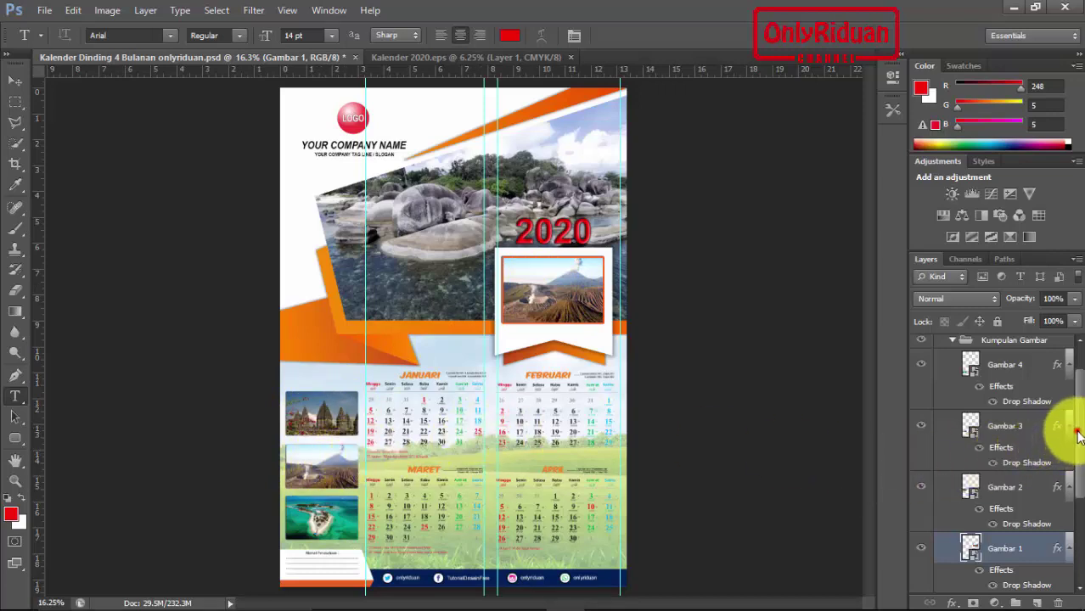
- Delete the Maret April and Januari Februari layers from the Bulan group
{"action": "scroll", "coordinate": [1077, 434], "scroll_direction": "up", "scroll_amount": 2}
{"action": "left_click", "coordinate": [954, 380]}
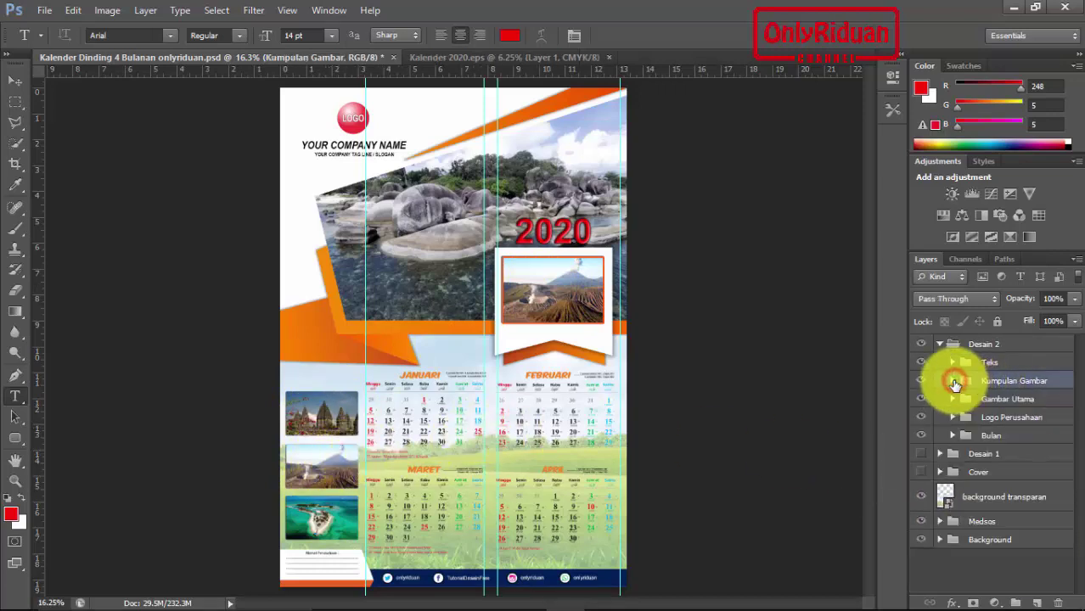
{"action": "left_click", "coordinate": [952, 435]}
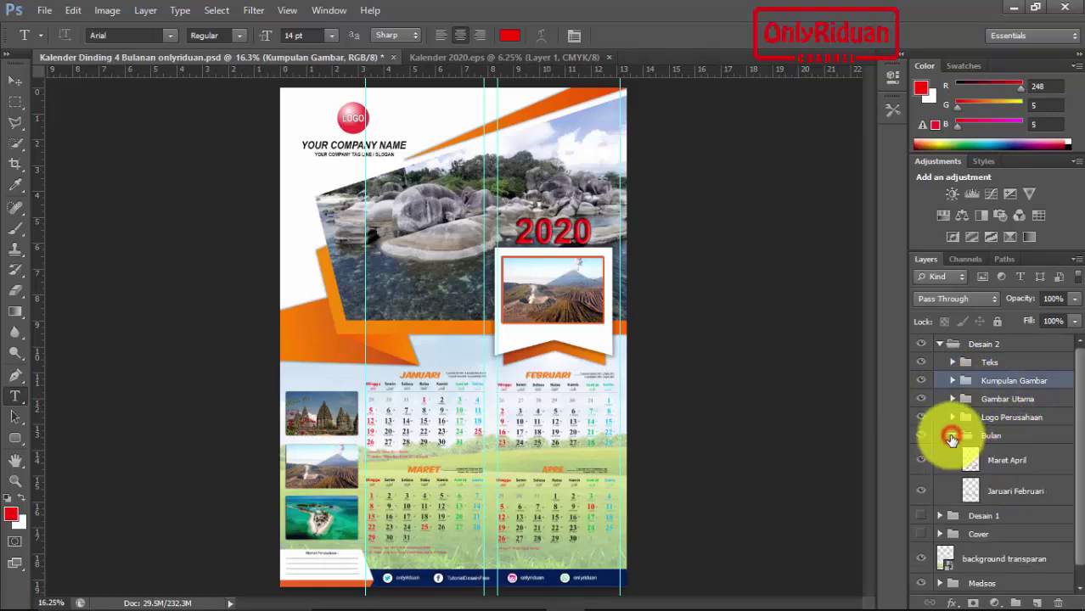
{"action": "scroll", "coordinate": [1078, 425], "scroll_direction": "down", "scroll_amount": 1}
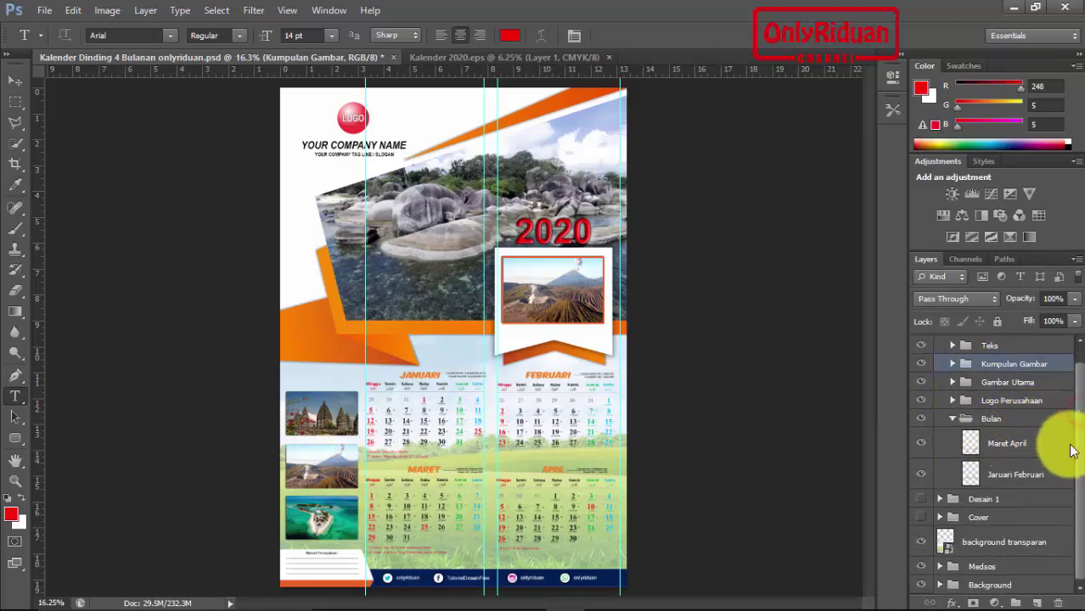
{"action": "left_click", "coordinate": [1008, 443]}
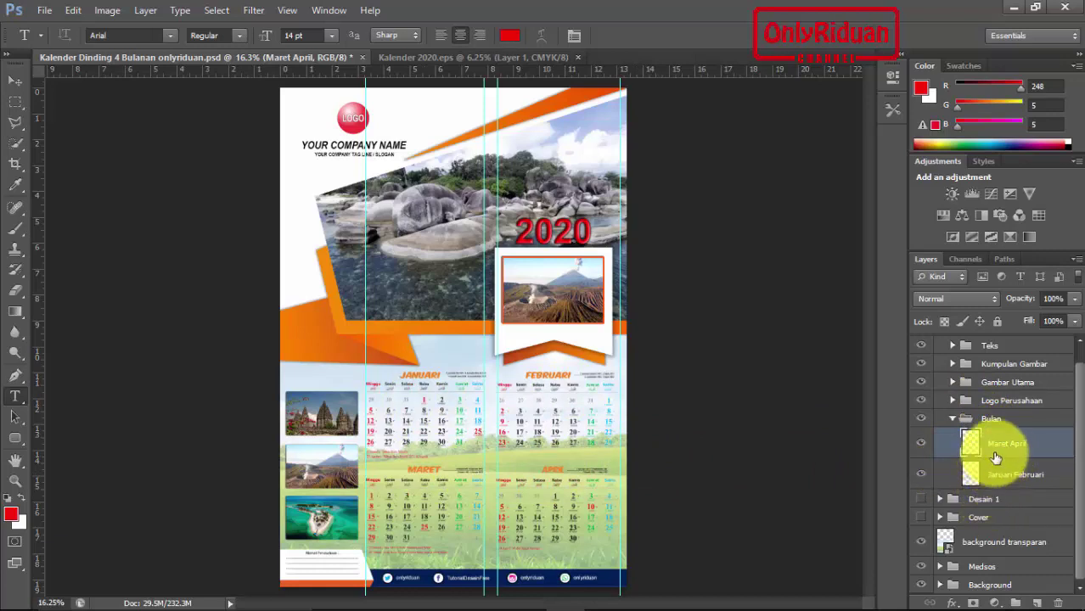
{"action": "left_click_drag", "start_coordinate": [998, 445], "coordinate": [1058, 598]}
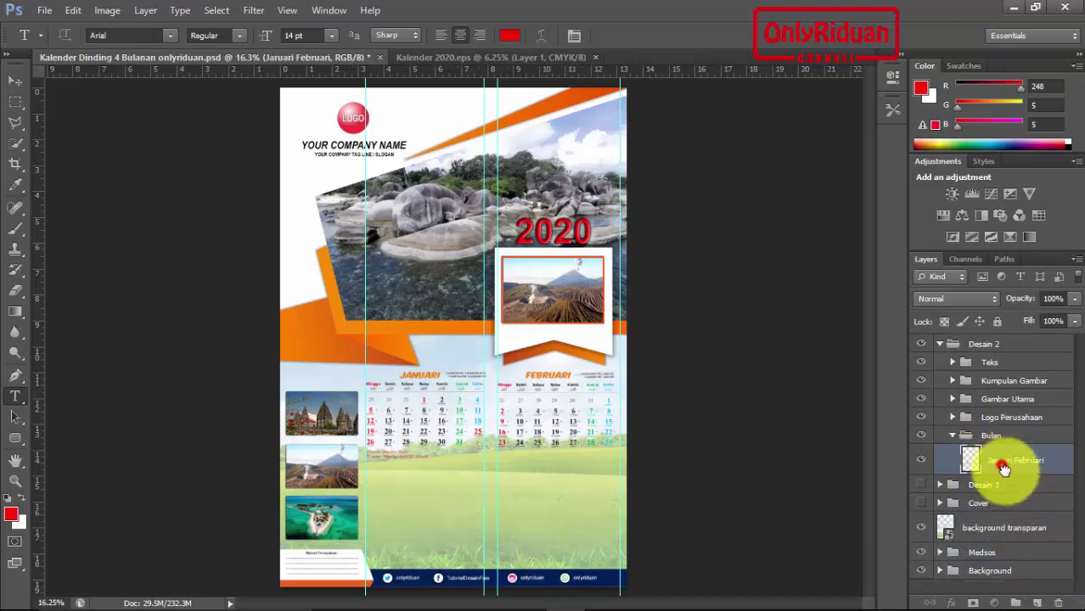
{"action": "left_click_drag", "start_coordinate": [1003, 468], "coordinate": [1057, 603]}
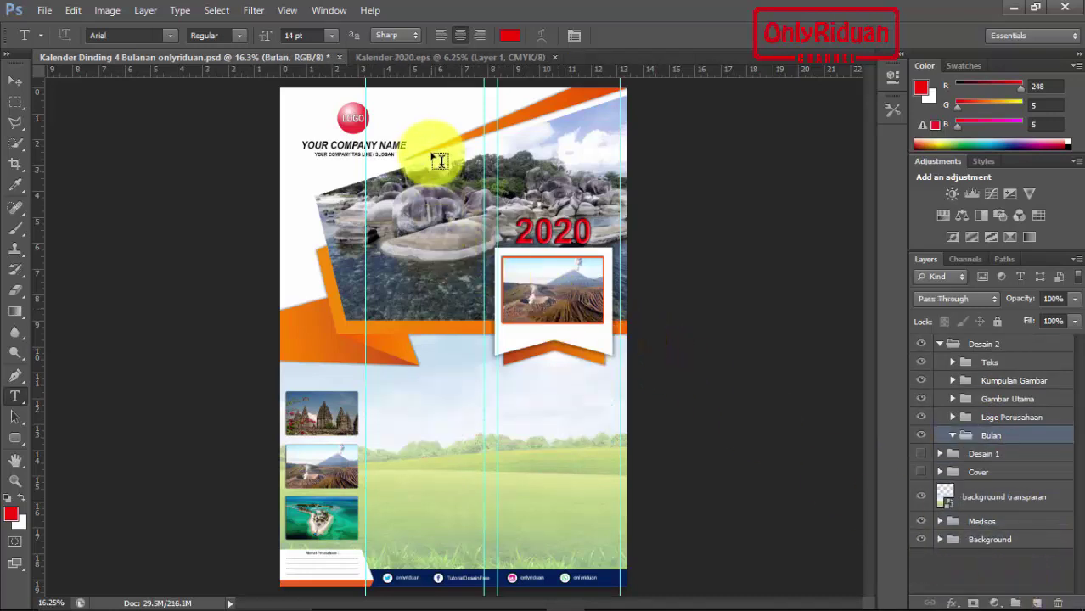
- In Kalender 2020.eps, marquee-select the Mei–Agustus row of grids and cut it
{"action": "left_click", "coordinate": [480, 60]}
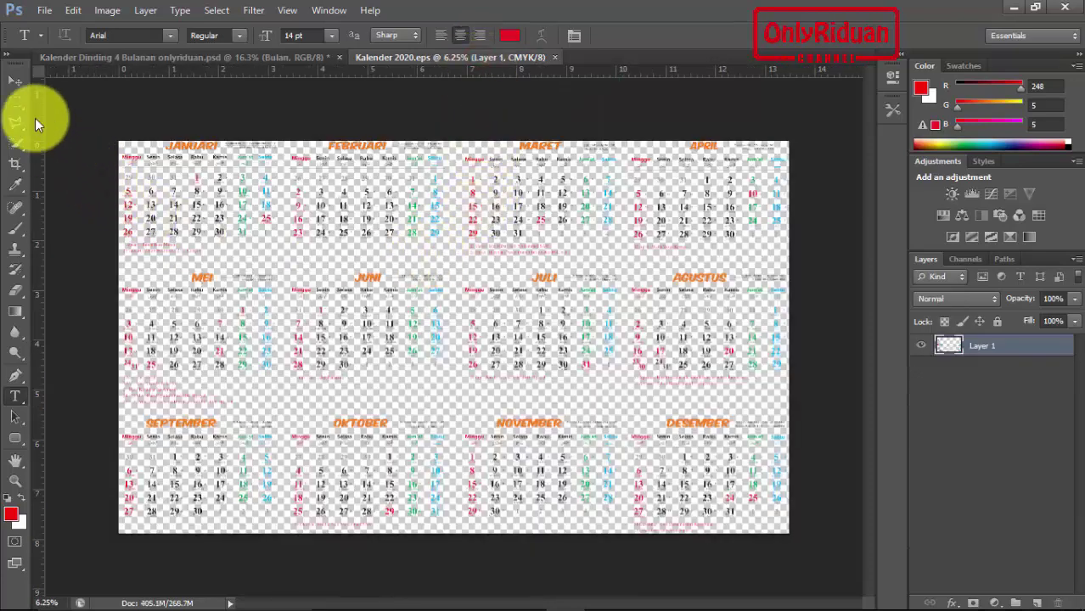
{"action": "left_click", "coordinate": [18, 101]}
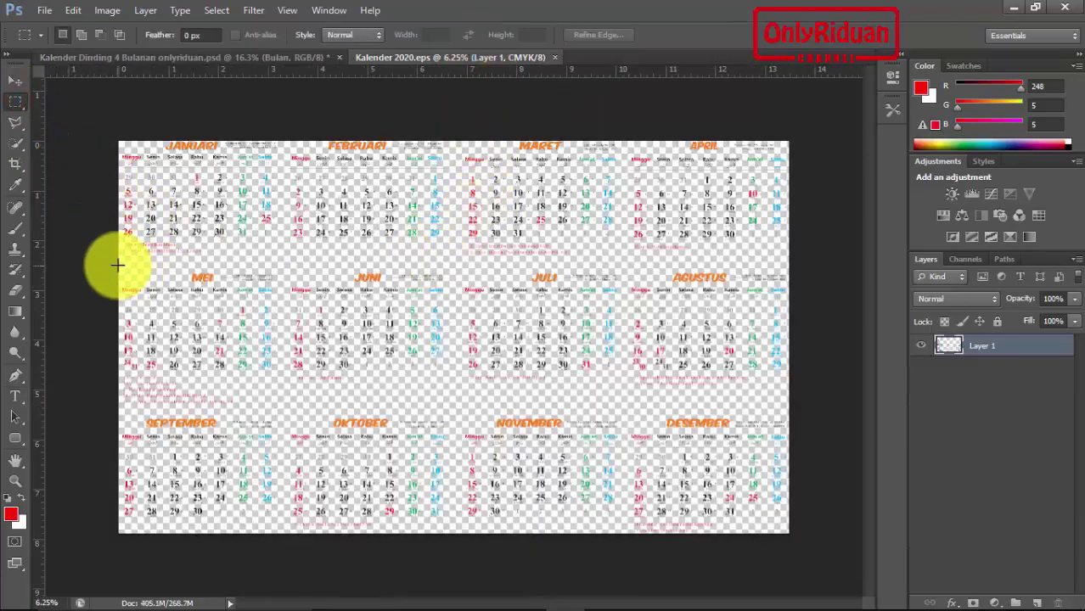
{"action": "left_click_drag", "start_coordinate": [118, 266], "coordinate": [661, 352]}
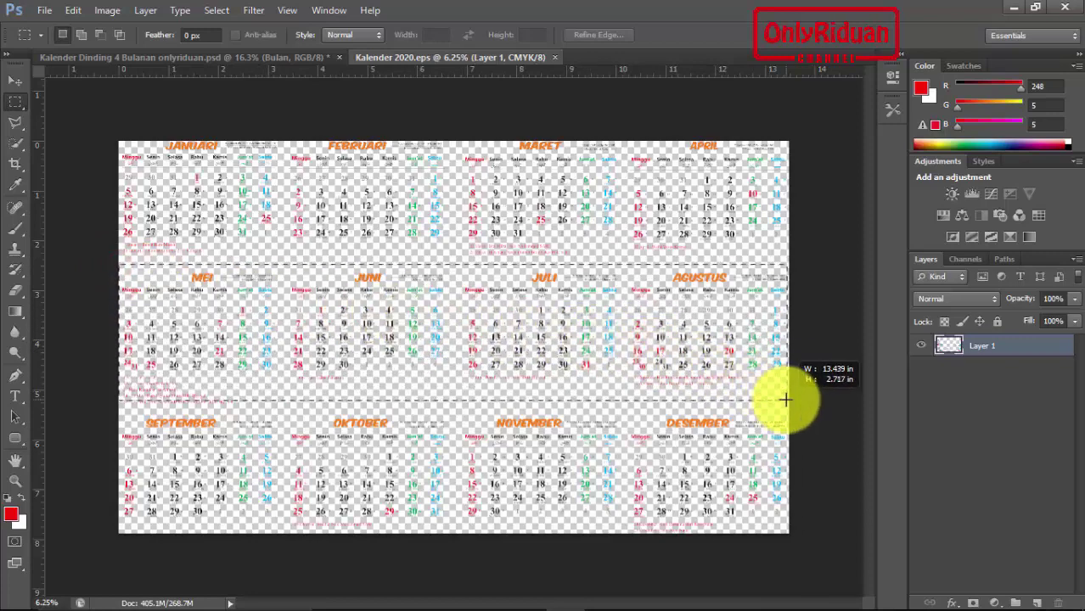
{"action": "left_click_drag", "start_coordinate": [661, 353], "coordinate": [786, 410]}
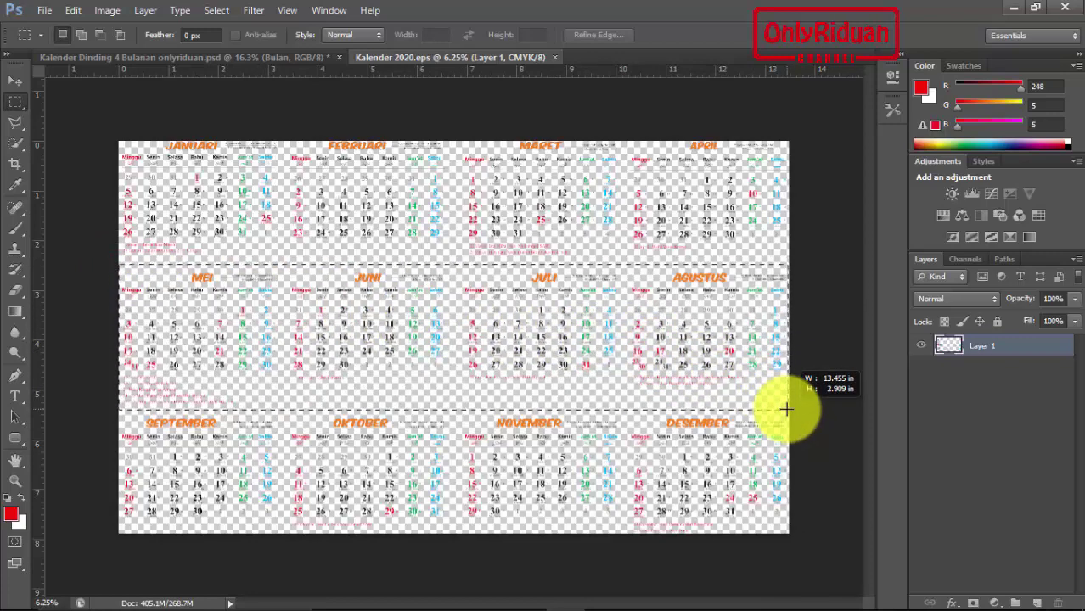
{"action": "key", "text": "ctrl+x"}
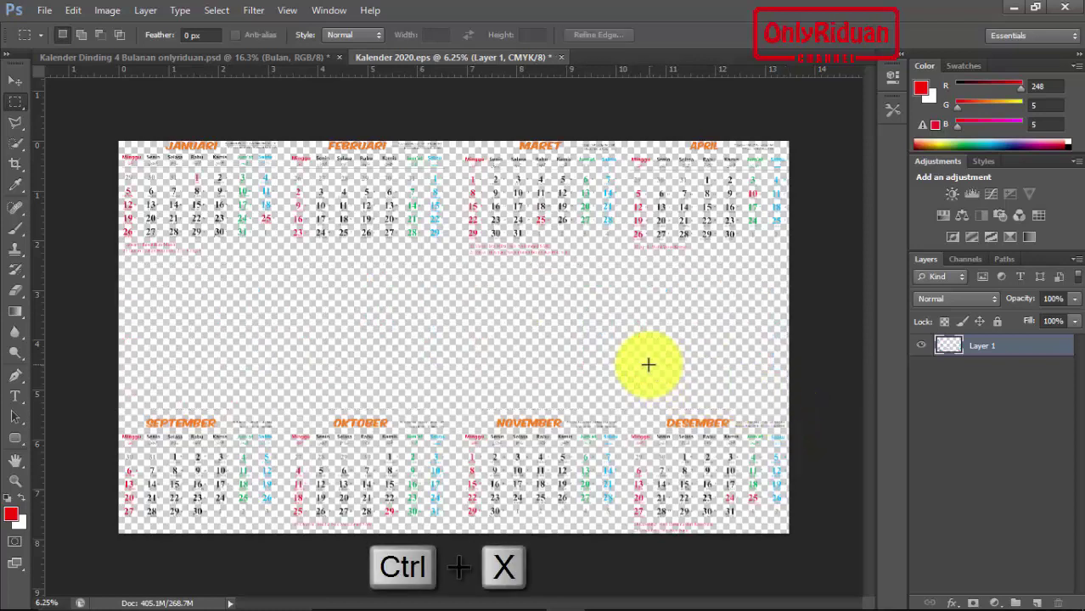
- Paste the cut grids into Kalender Dinding 4 Bulanan and scale them down to about 30%
{"action": "left_click", "coordinate": [273, 57]}
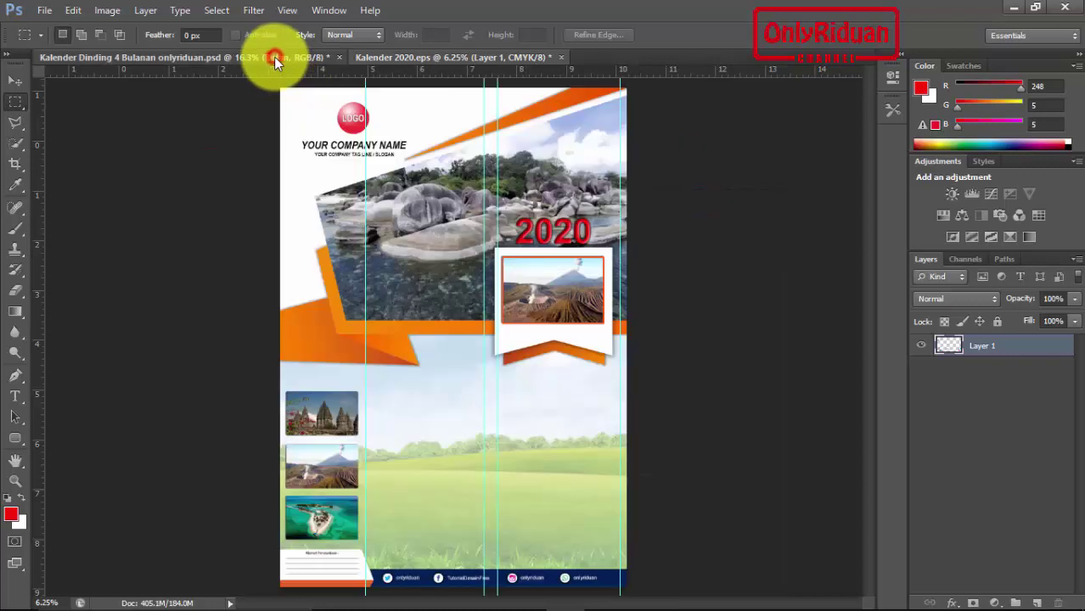
{"action": "key", "text": "ctrl+v"}
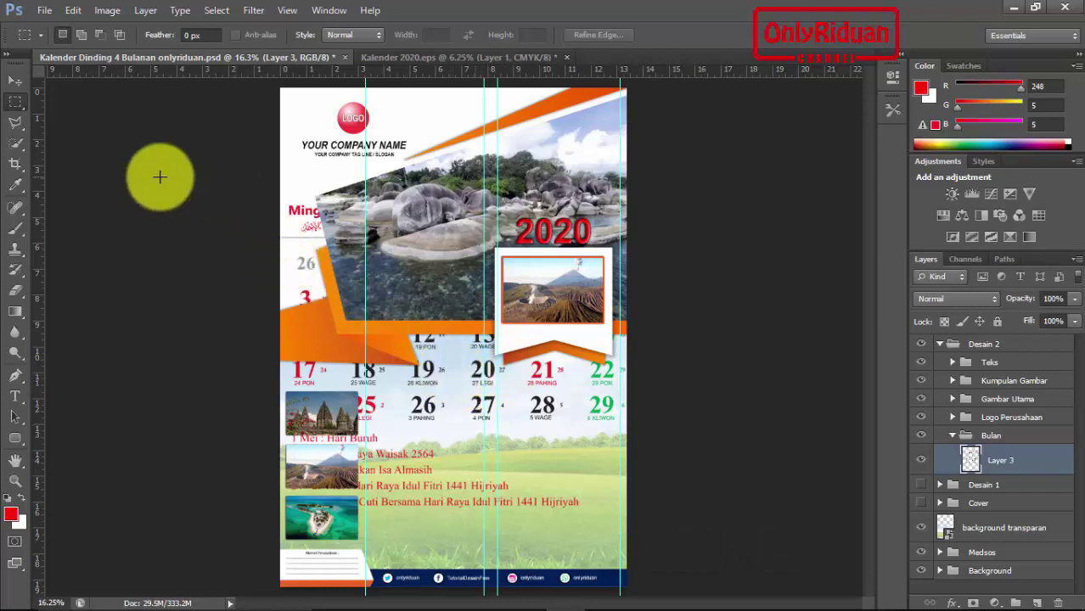
{"action": "left_click", "coordinate": [17, 82]}
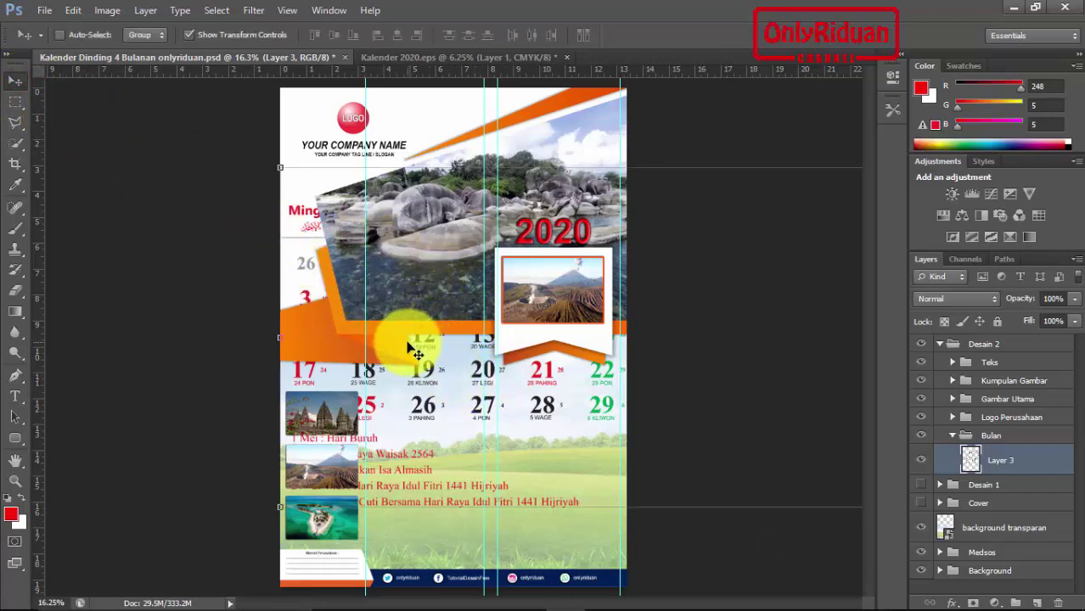
{"action": "key", "text": "shift+alt"}
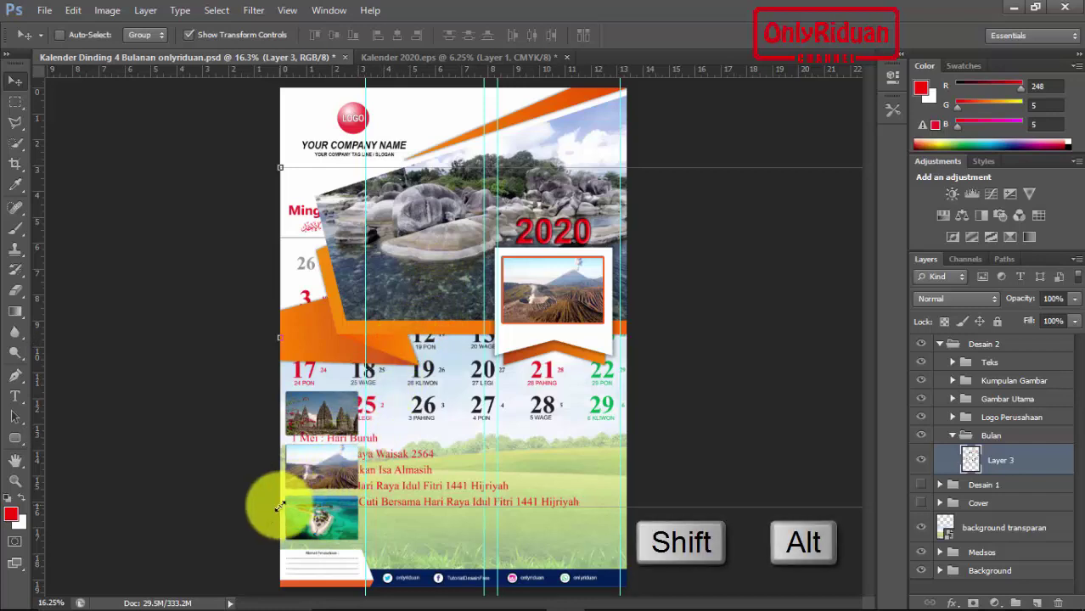
{"action": "mouse_move", "coordinate": [279, 507]}
{"action": "left_mouse_down"}
{"action": "mouse_move", "coordinate": [553, 381]}
{"action": "mouse_move", "coordinate": [601, 363]}
{"action": "mouse_move", "coordinate": [620, 372]}
{"action": "mouse_move", "coordinate": [740, 318]}
{"action": "mouse_move", "coordinate": [742, 305]}
{"action": "mouse_move", "coordinate": [758, 308]}
{"action": "mouse_move", "coordinate": [618, 401]}
{"action": "mouse_move", "coordinate": [452, 417]}
{"action": "mouse_move", "coordinate": [431, 431]}
{"action": "left_mouse_up"}
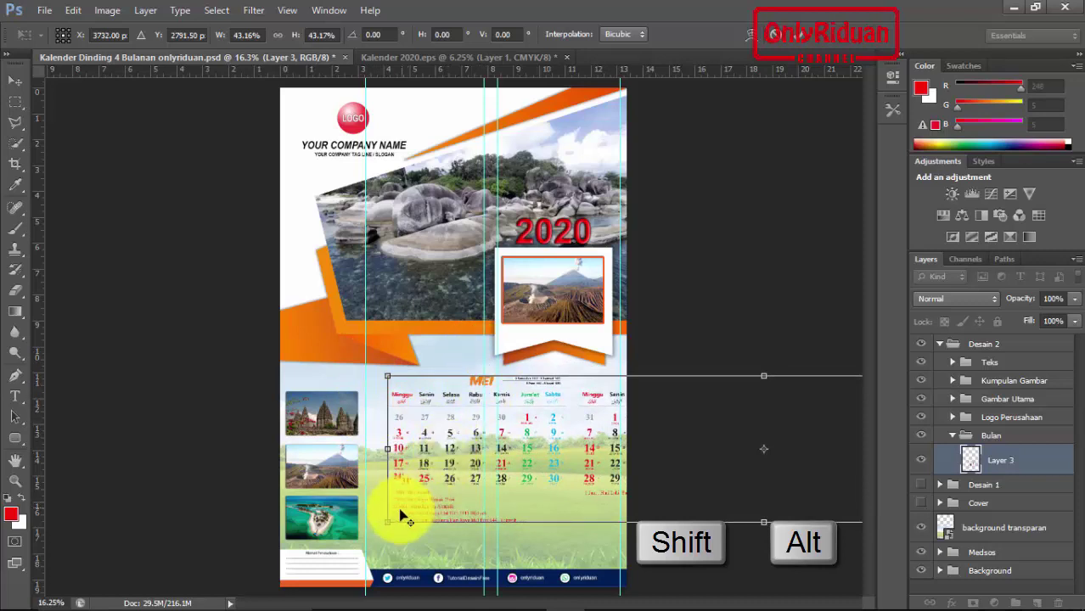
{"action": "mouse_move", "coordinate": [388, 520]}
{"action": "left_mouse_down"}
{"action": "mouse_move", "coordinate": [504, 467]}
{"action": "mouse_move", "coordinate": [441, 433]}
{"action": "left_mouse_up"}
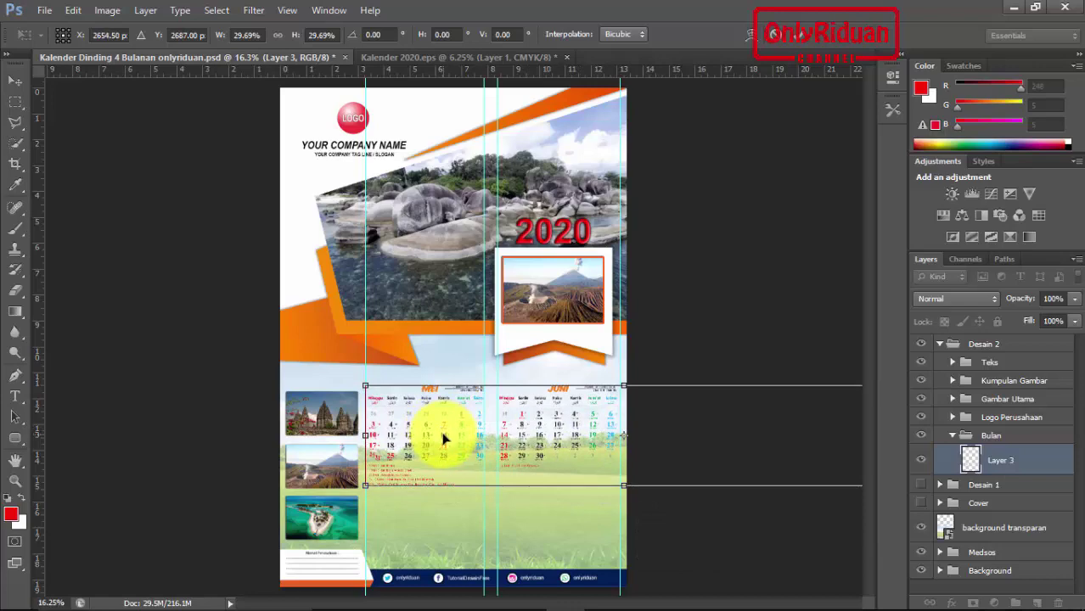
- Zoom in, nudge the scaled grids up below the orange banner, and commit the transform
{"action": "scroll", "coordinate": [445, 440], "scroll_direction": "up", "scroll_amount": 1}
{"action": "scroll", "coordinate": [445, 440], "scroll_direction": "up", "scroll_amount": 1}
{"action": "scroll", "coordinate": [445, 440], "scroll_direction": "up", "scroll_amount": 1}
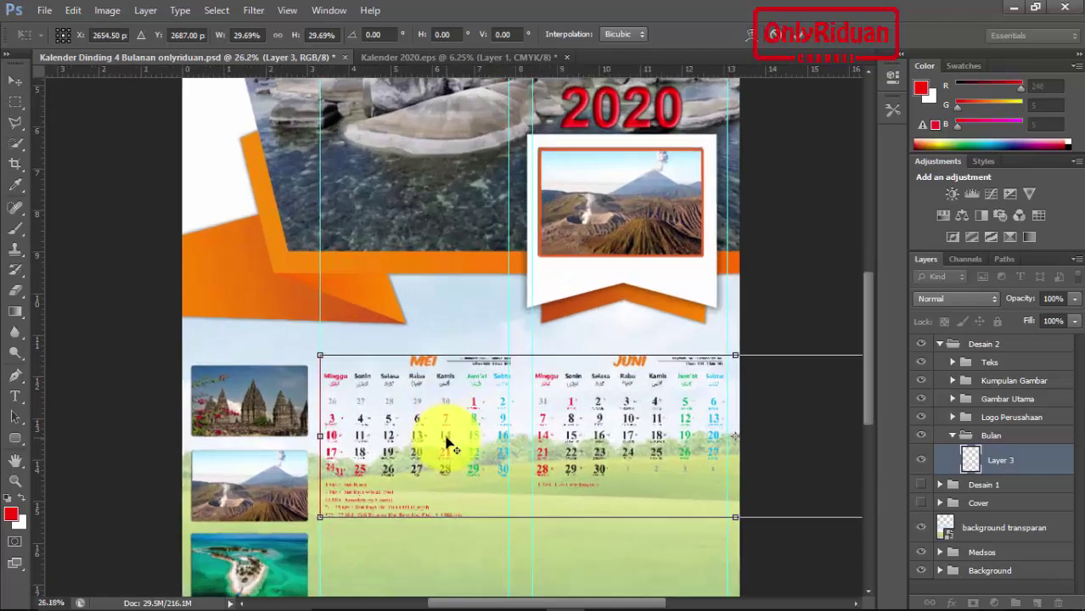
{"action": "scroll", "coordinate": [445, 440], "scroll_direction": "up", "scroll_amount": 1}
{"action": "scroll", "coordinate": [447, 442], "scroll_direction": "up", "scroll_amount": 1}
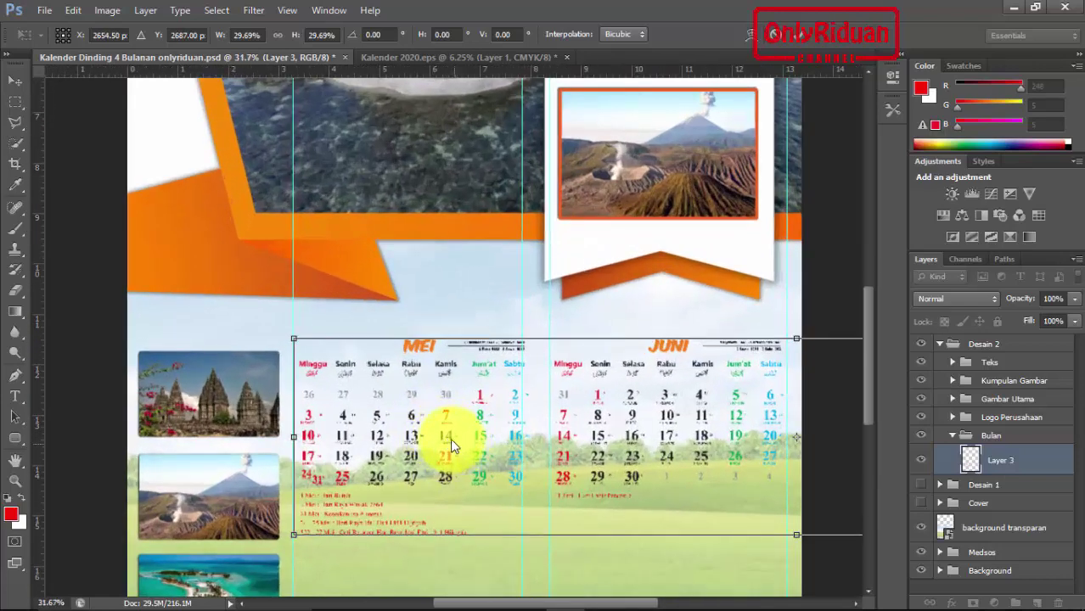
{"action": "left_click", "coordinate": [450, 439]}
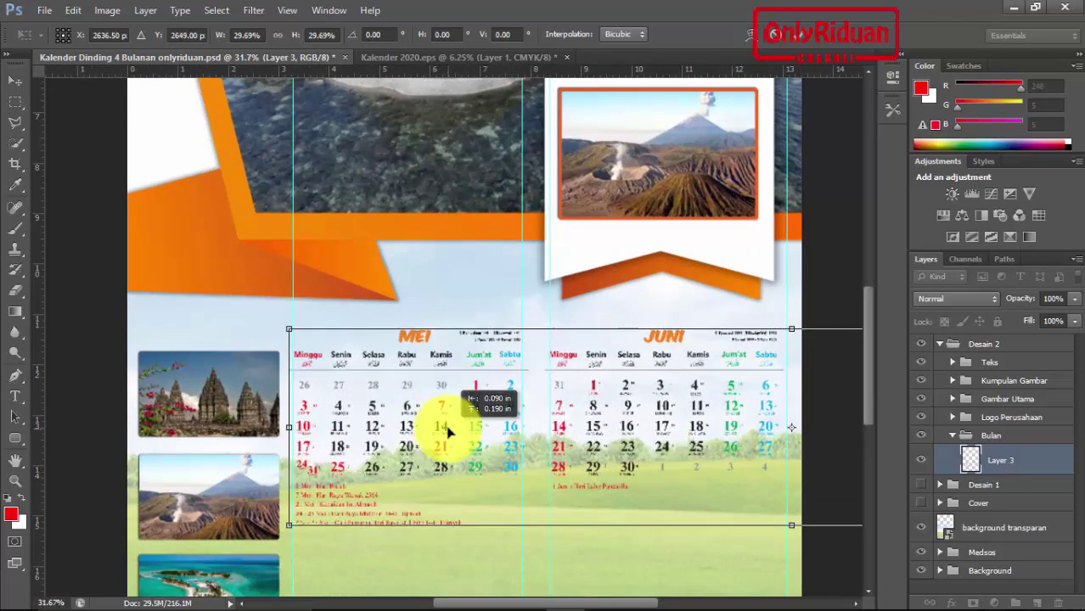
{"action": "left_click_drag", "start_coordinate": [450, 437], "coordinate": [445, 421]}
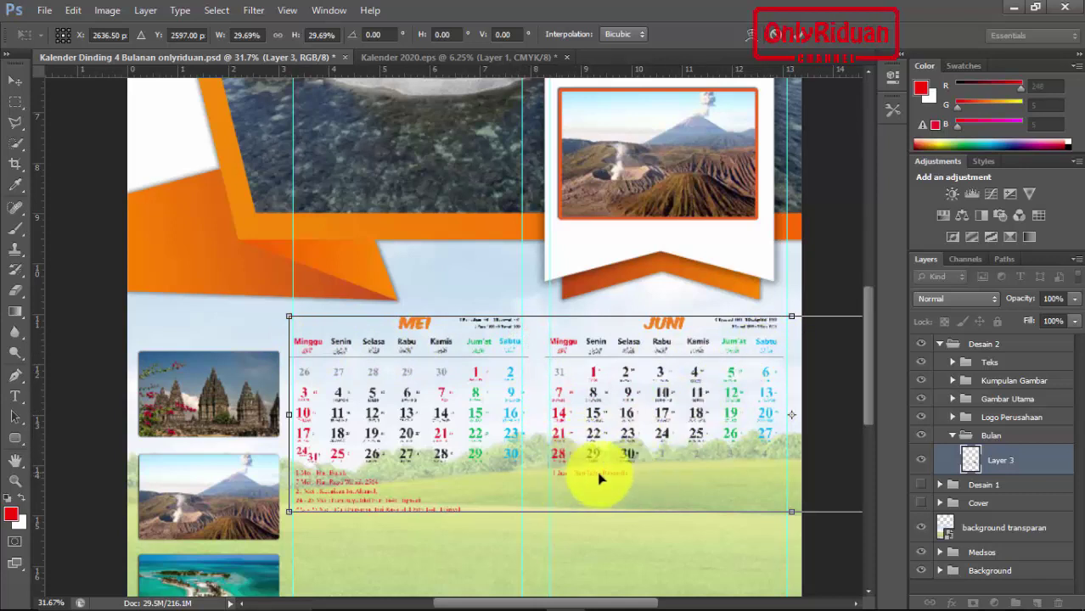
{"action": "left_click_drag", "start_coordinate": [580, 605], "coordinate": [622, 604]}
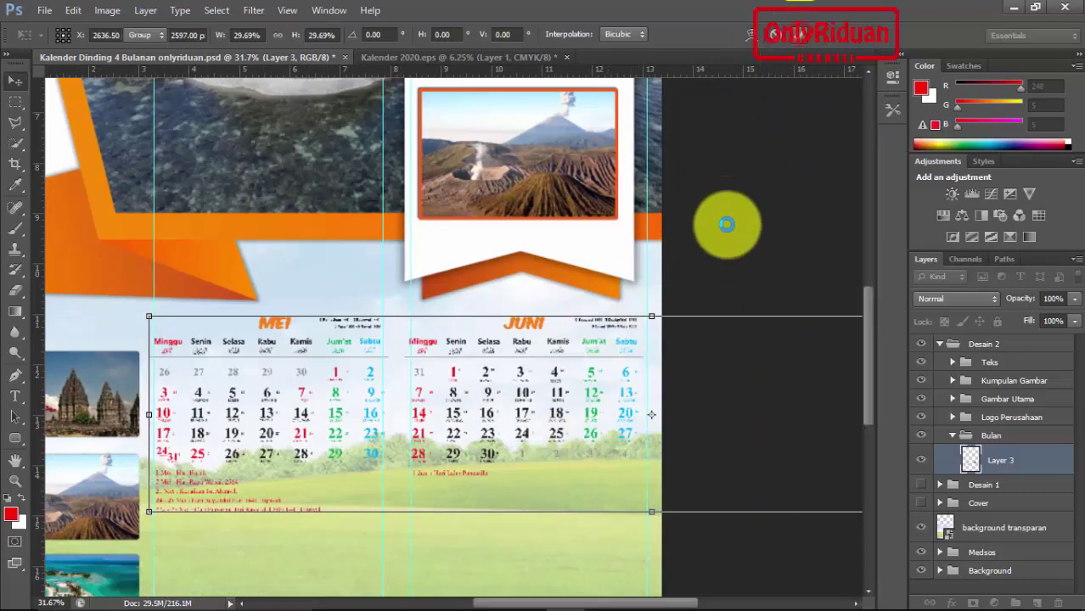
{"action": "double_click", "coordinate": [622, 353]}
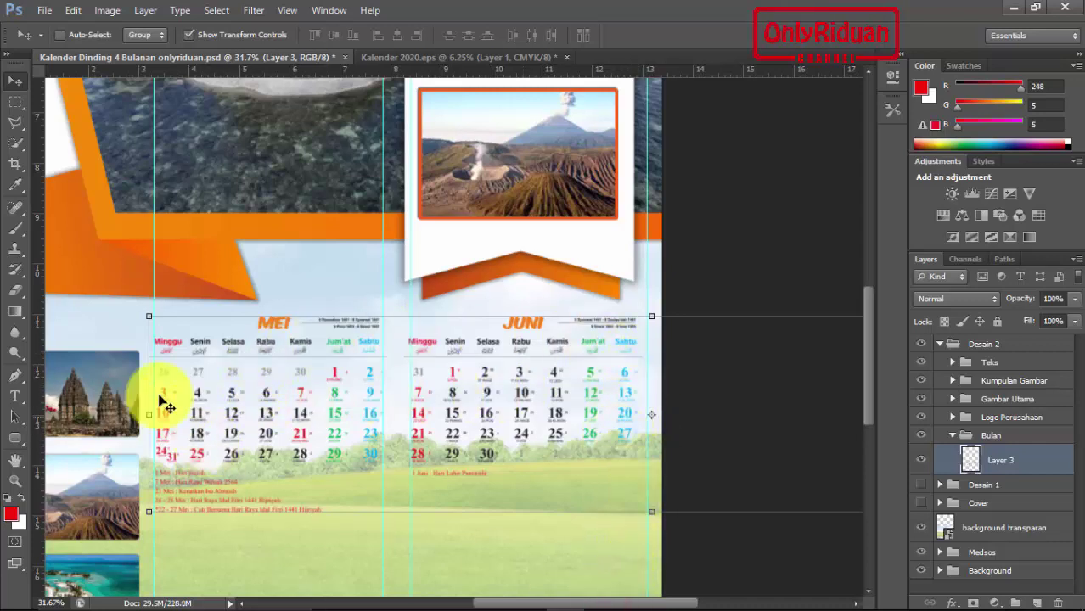
- Cut the Mei and Juni grids onto a new Layer 4 and move it back into place
{"action": "left_click", "coordinate": [16, 104]}
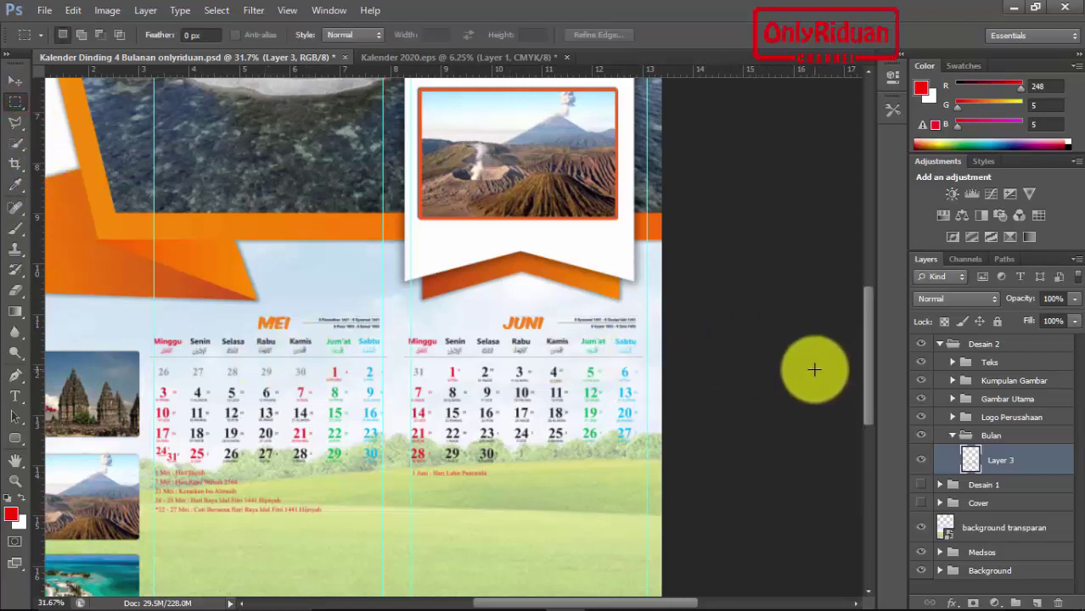
{"action": "left_click_drag", "start_coordinate": [140, 309], "coordinate": [649, 514]}
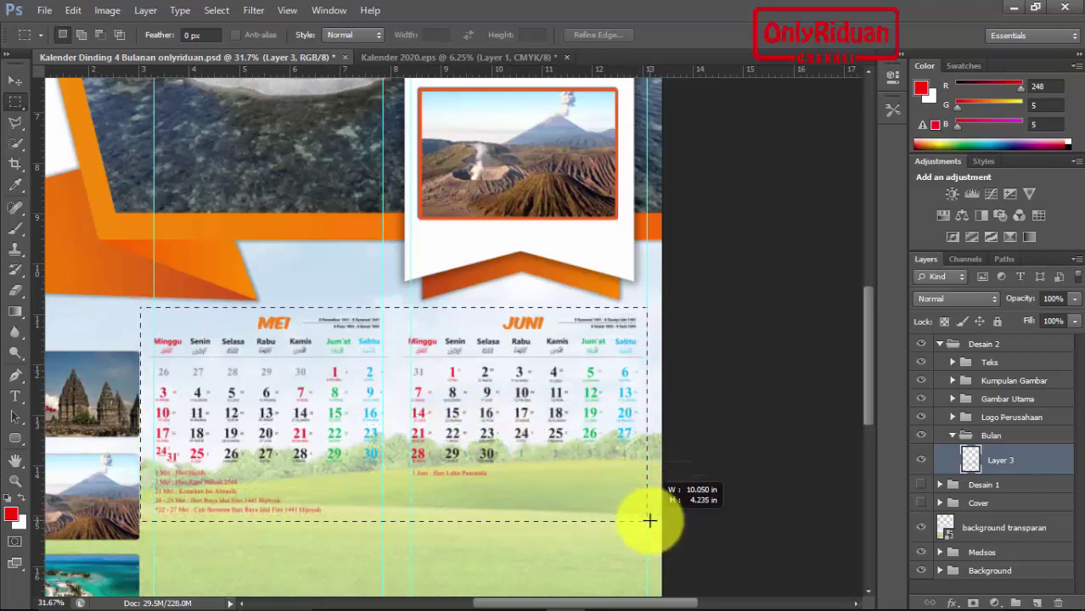
{"action": "left_click_drag", "start_coordinate": [649, 514], "coordinate": [649, 518]}
{"action": "key", "text": "ctrl+x"}
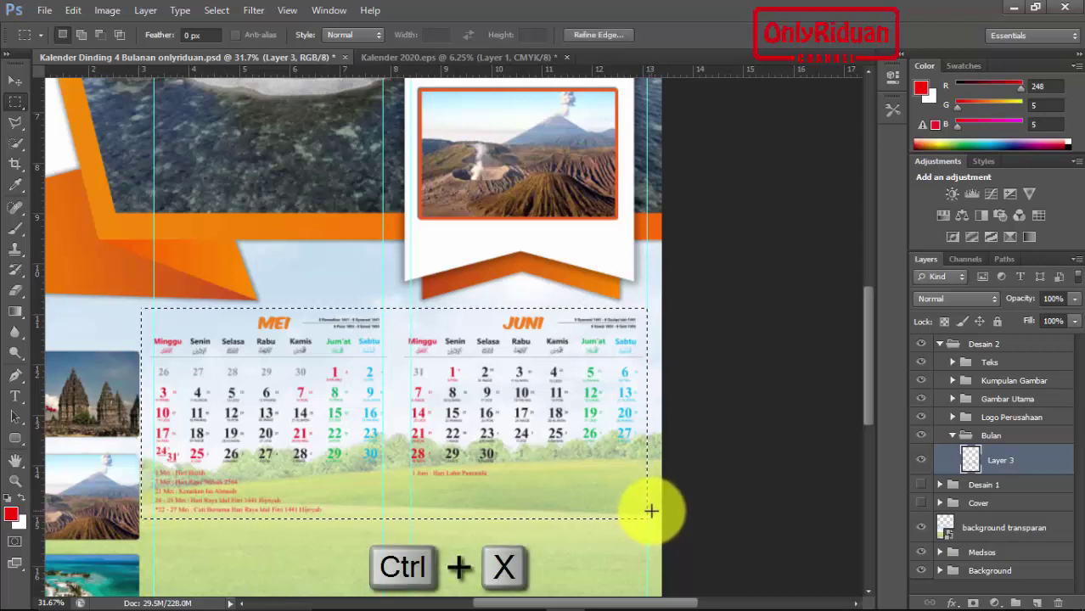
{"action": "key", "text": "ctrl+v"}
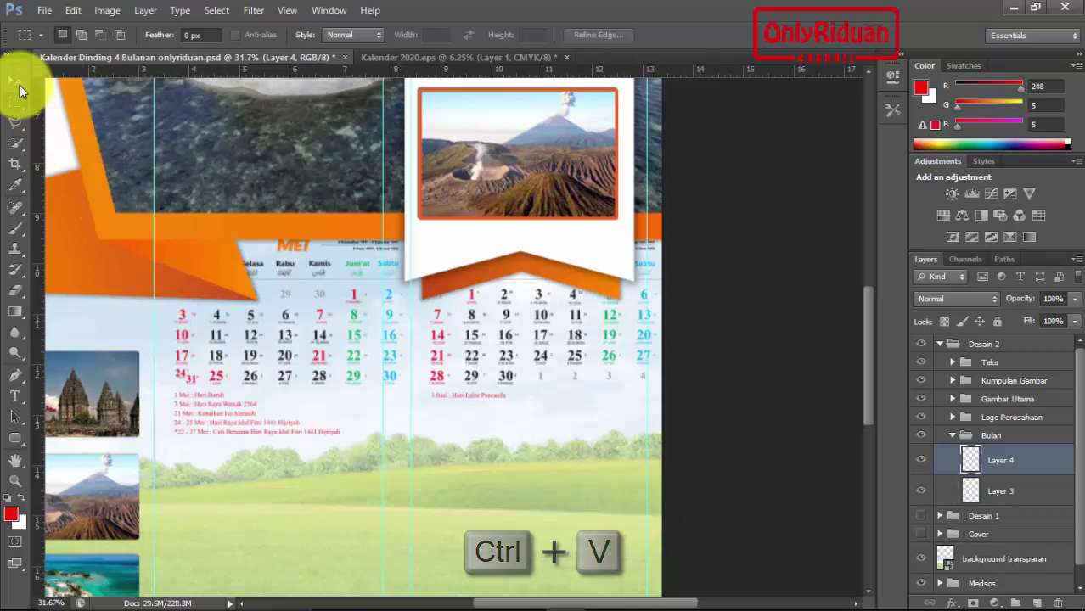
{"action": "left_click", "coordinate": [16, 80]}
{"action": "left_click_drag", "start_coordinate": [316, 331], "coordinate": [305, 412]}
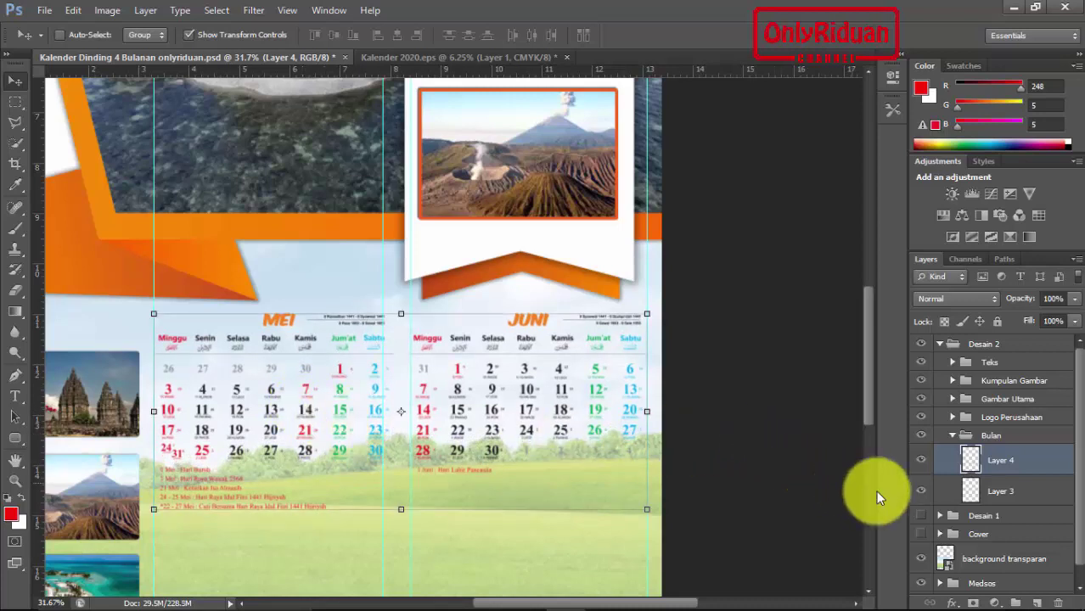
- Drag the Juli and Agustus grids on Layer 3 onto the page beneath Mei and Juni
{"action": "left_click", "coordinate": [1024, 497]}
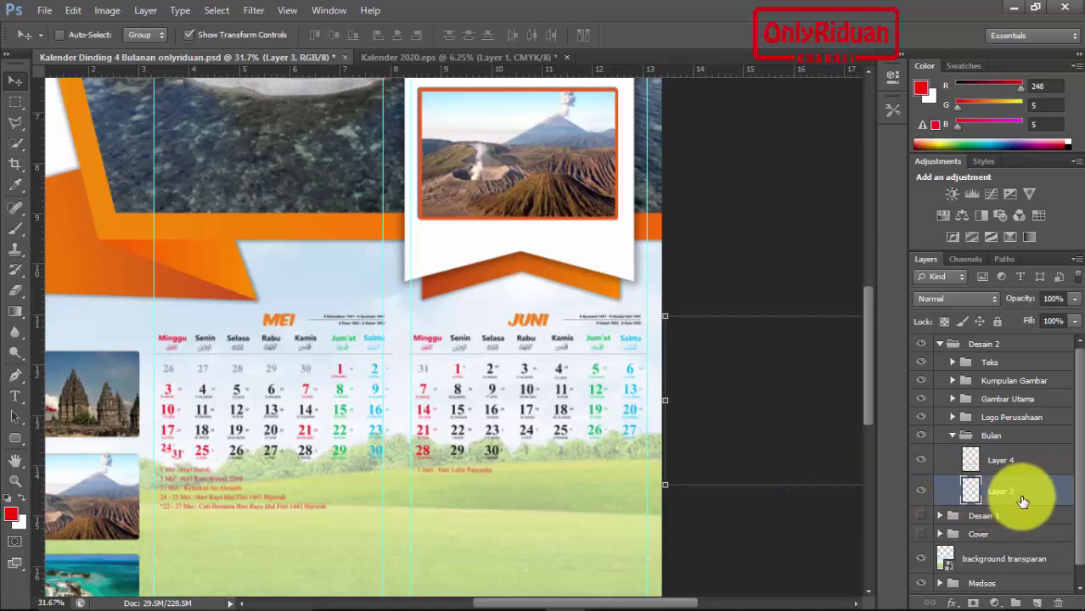
{"action": "mouse_move", "coordinate": [781, 405]}
{"action": "left_mouse_down"}
{"action": "mouse_move", "coordinate": [420, 534]}
{"action": "mouse_move", "coordinate": [371, 540]}
{"action": "left_mouse_up"}
{"action": "left_click_drag", "start_coordinate": [871, 376], "coordinate": [867, 417]}
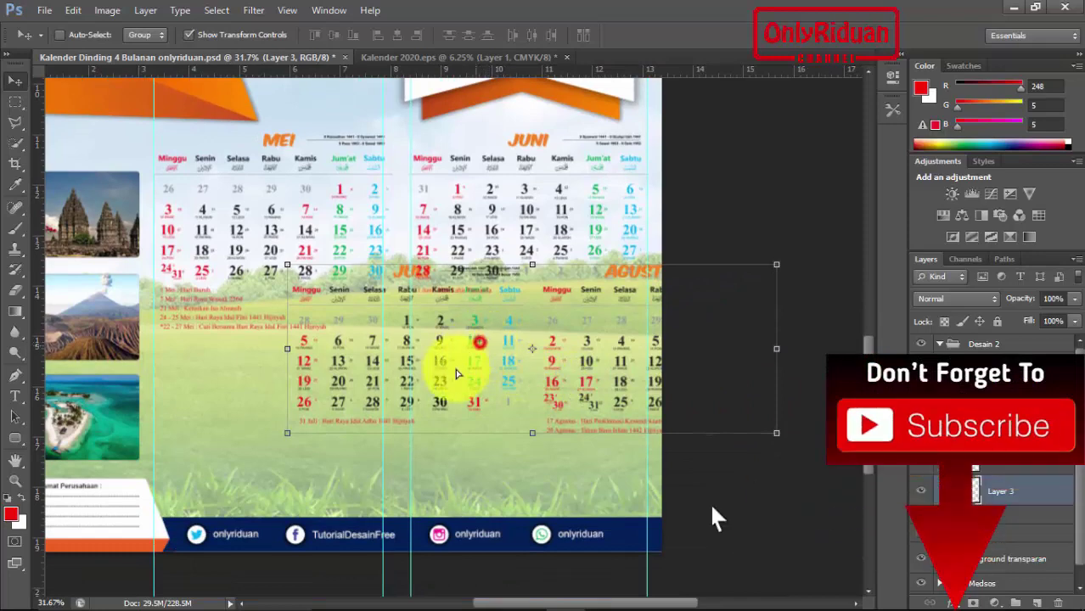
{"action": "left_click_drag", "start_coordinate": [456, 374], "coordinate": [341, 423]}
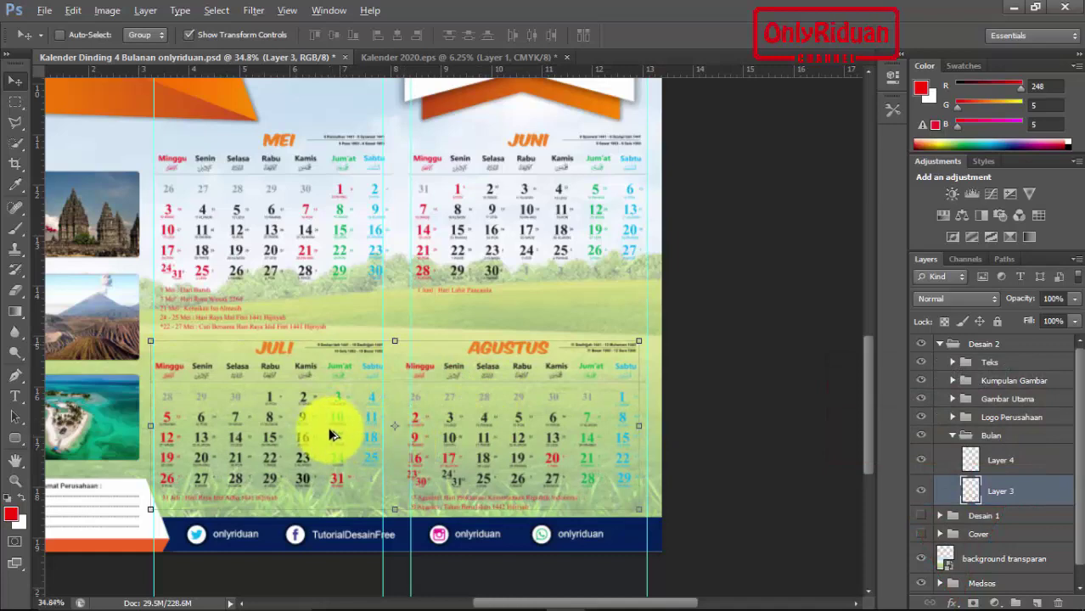
- Nudge the grids slightly right, fit the whole page in view, and collapse the Bulan group
{"action": "scroll", "coordinate": [332, 435], "scroll_direction": "up", "scroll_amount": 2}
{"action": "scroll", "coordinate": [332, 433], "scroll_direction": "up", "scroll_amount": 1}
{"action": "scroll", "coordinate": [334, 431], "scroll_direction": "up", "scroll_amount": 1}
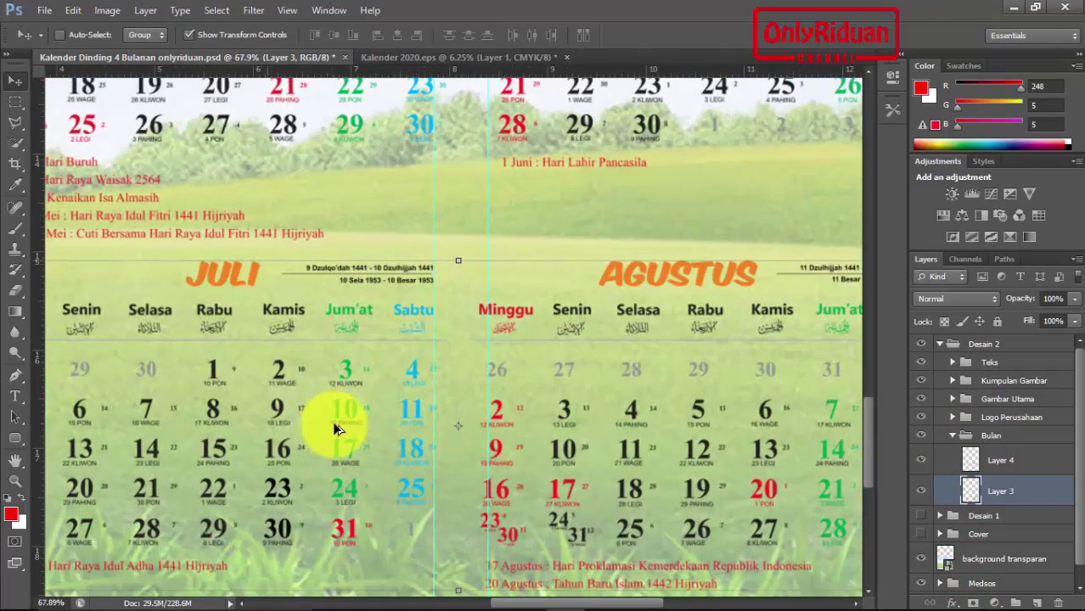
{"action": "scroll", "coordinate": [334, 429], "scroll_direction": "up", "scroll_amount": 1}
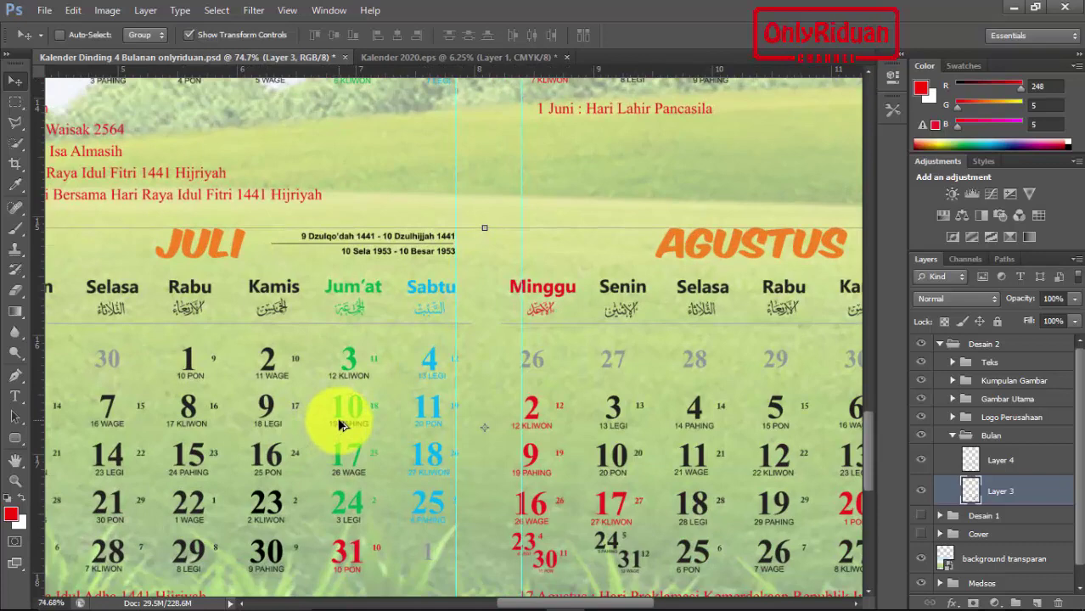
{"action": "scroll", "coordinate": [338, 425], "scroll_direction": "down", "scroll_amount": 1}
{"action": "scroll", "coordinate": [338, 424], "scroll_direction": "down", "scroll_amount": 1}
{"action": "scroll", "coordinate": [340, 424], "scroll_direction": "down", "scroll_amount": 1}
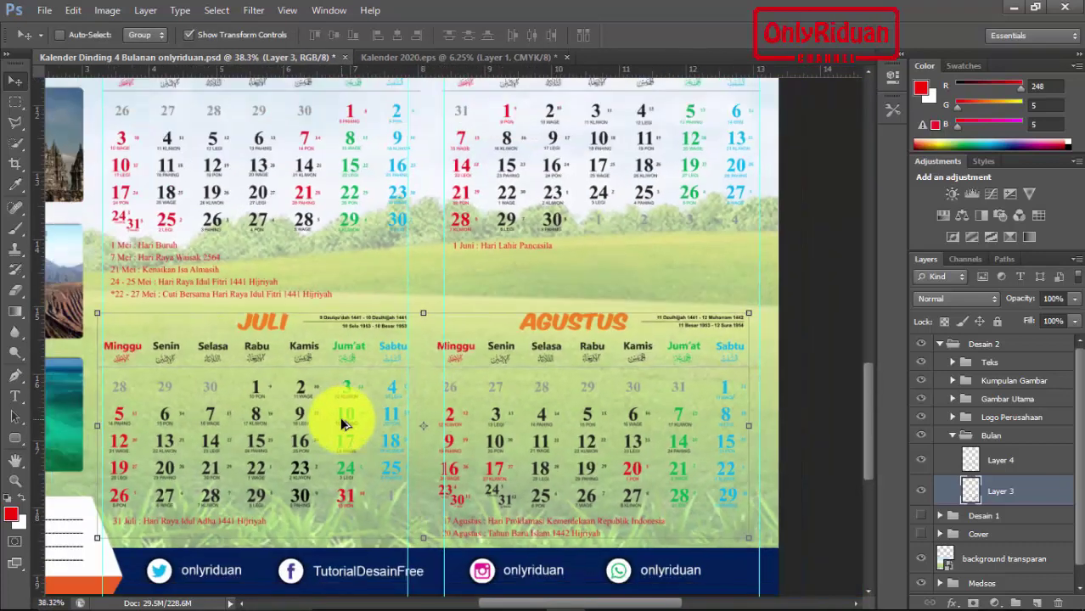
{"action": "scroll", "coordinate": [344, 423], "scroll_direction": "down", "scroll_amount": 1}
{"action": "scroll", "coordinate": [344, 422], "scroll_direction": "down", "scroll_amount": 1}
{"action": "scroll", "coordinate": [345, 422], "scroll_direction": "down", "scroll_amount": 1}
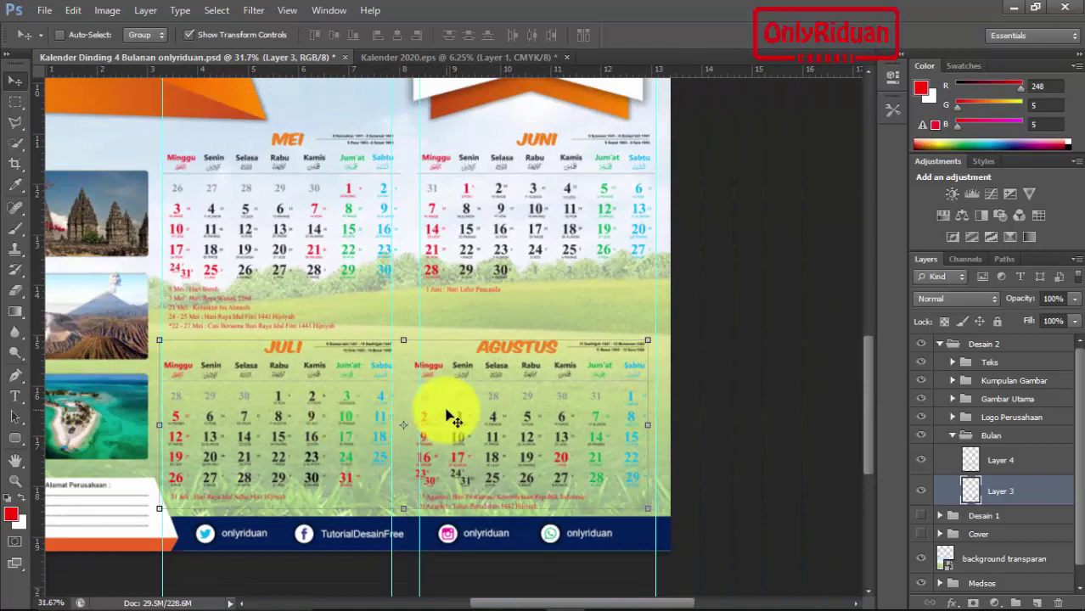
{"action": "key", "text": "Right"}
{"action": "key", "text": "Right"}
{"action": "key", "text": "Right"}
{"action": "key", "text": "Right"}
{"action": "key", "text": "Right"}
{"action": "key", "text": "Right"}
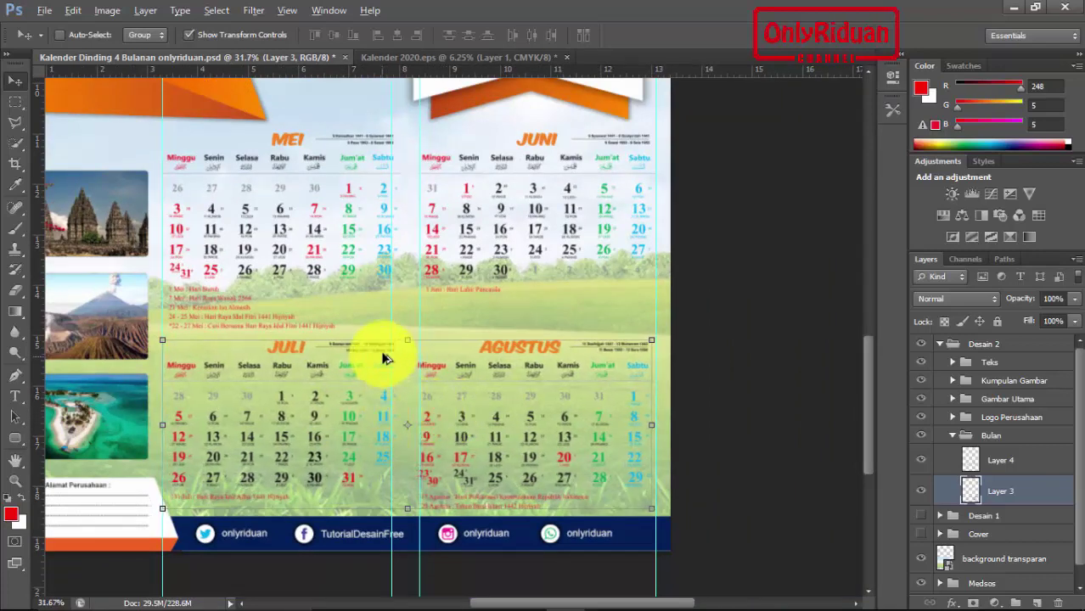
{"action": "key", "text": "ctrl+0"}
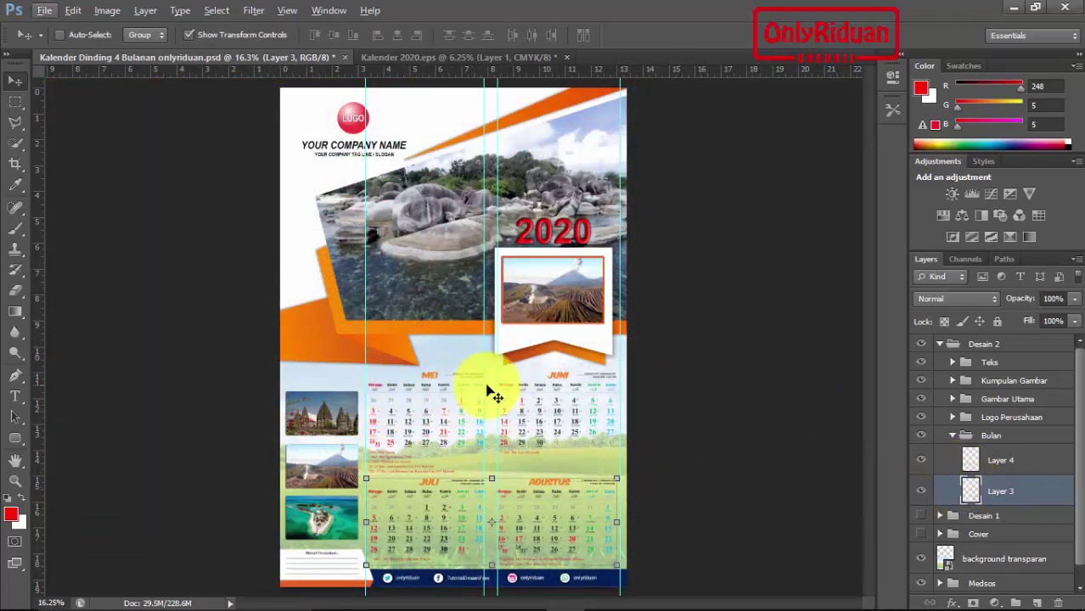
{"action": "left_click", "coordinate": [953, 436]}
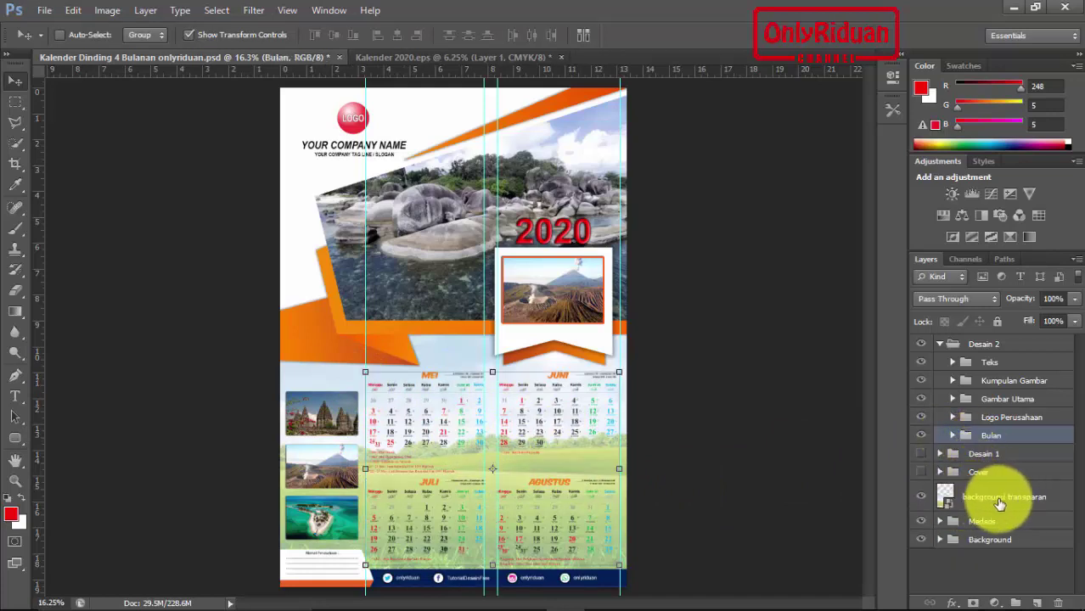
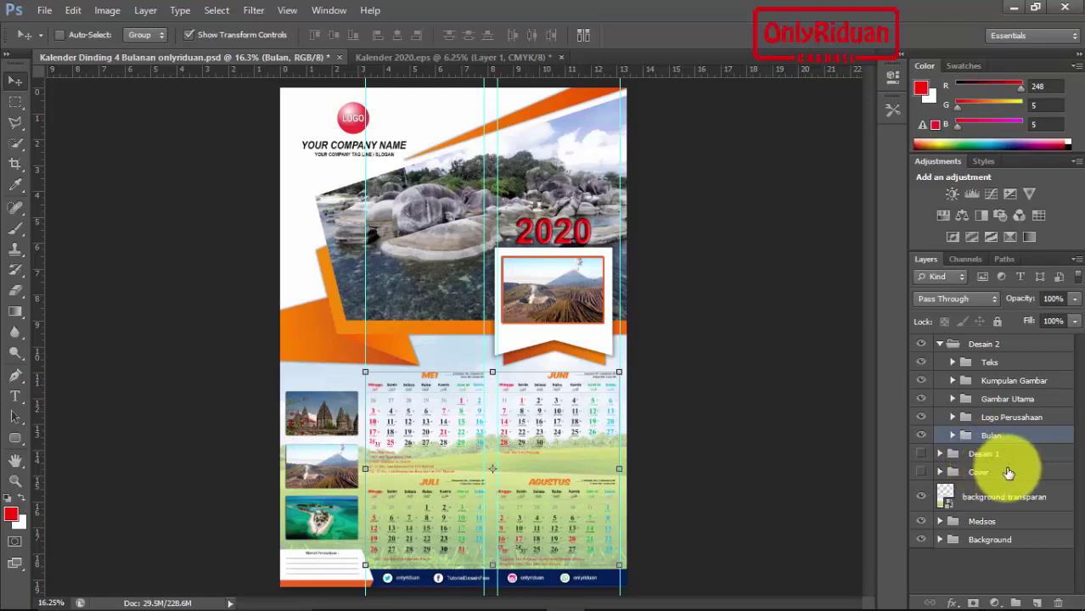
- Collapse and hide the Desain 2 group and show the Cover group's KALENDER 2020 page
{"action": "left_click", "coordinate": [940, 345]}
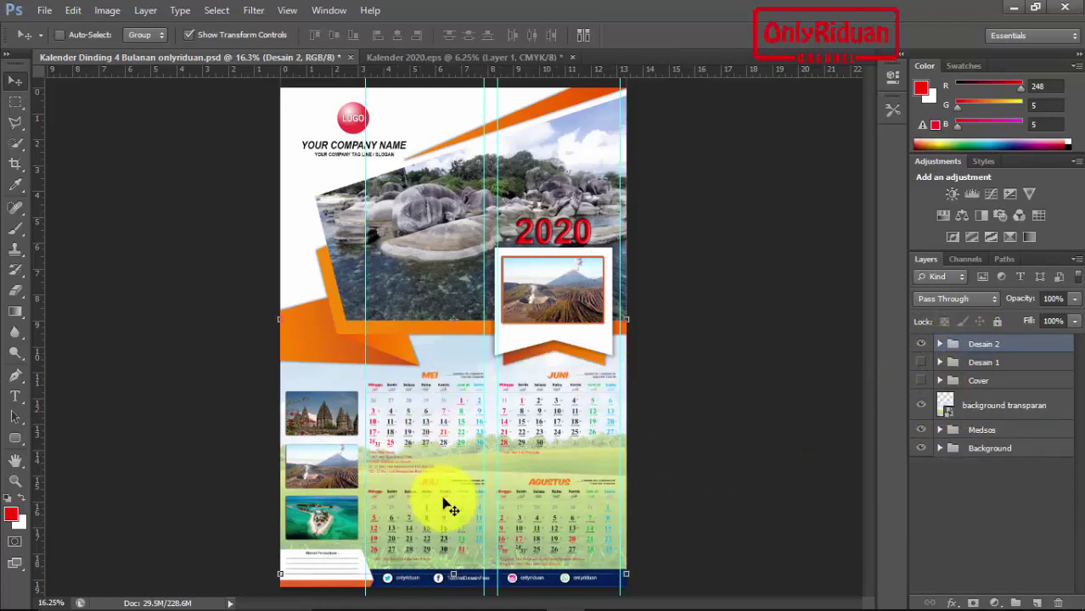
{"action": "left_click", "coordinate": [921, 344]}
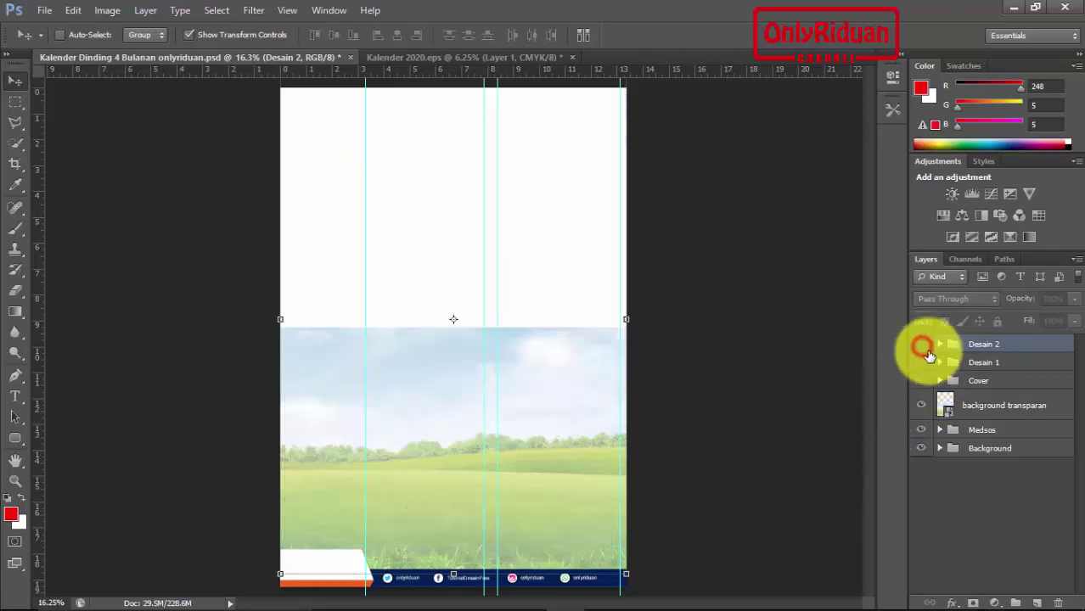
{"action": "left_click", "coordinate": [922, 380]}
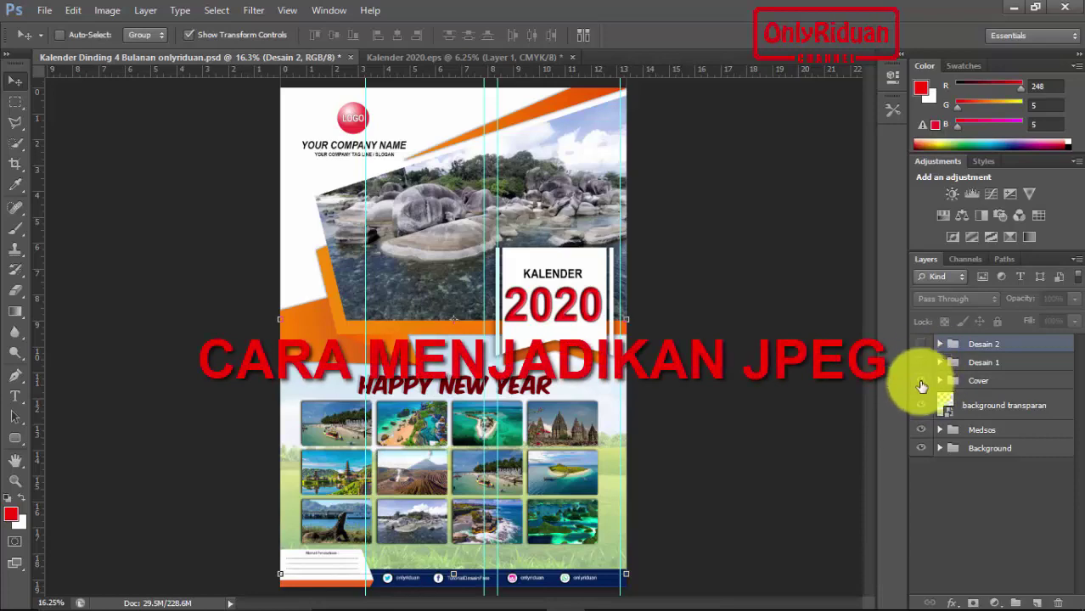
- In Save As, browse to Downloads > Kalender 2019 > Kalender Dinding PSD and create a Final folder
{"action": "left_click", "coordinate": [44, 10]}
{"action": "left_click", "coordinate": [87, 201]}
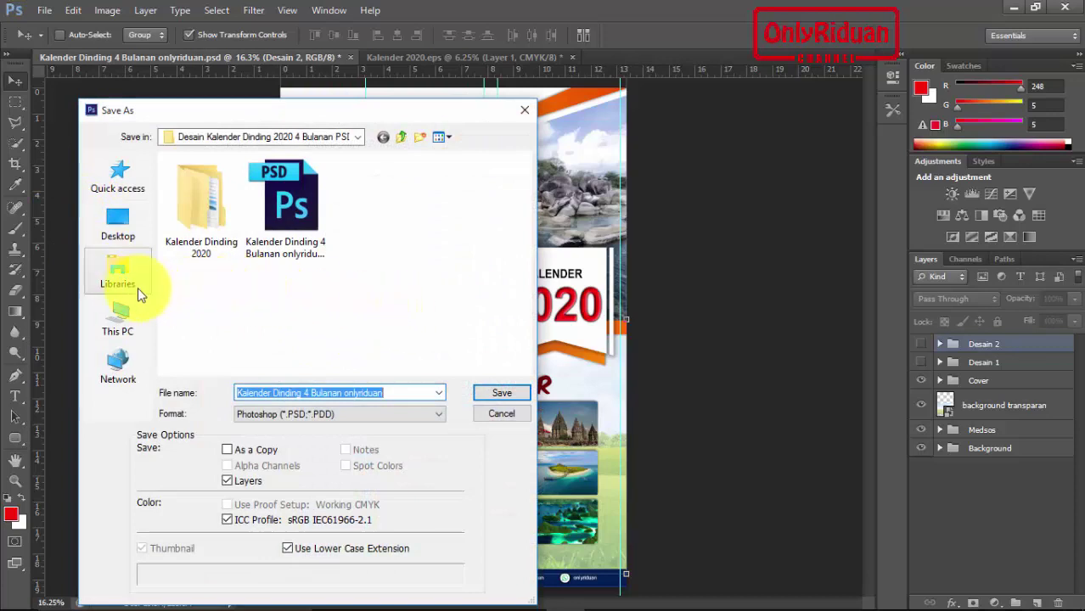
{"action": "left_click", "coordinate": [129, 310]}
{"action": "double_click", "coordinate": [222, 235]}
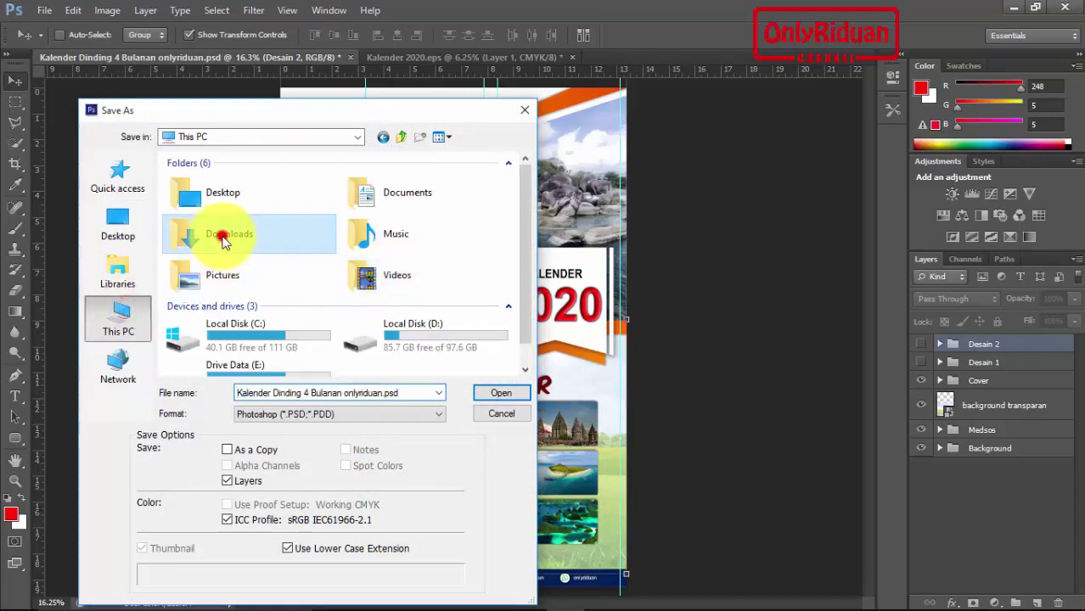
{"action": "double_click", "coordinate": [273, 253]}
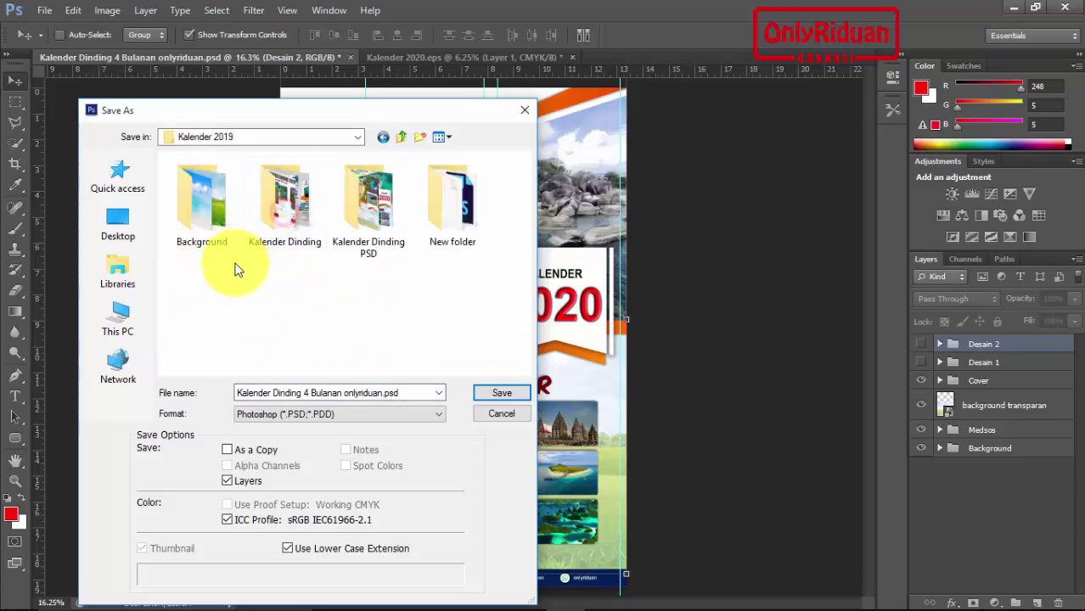
{"action": "double_click", "coordinate": [377, 219]}
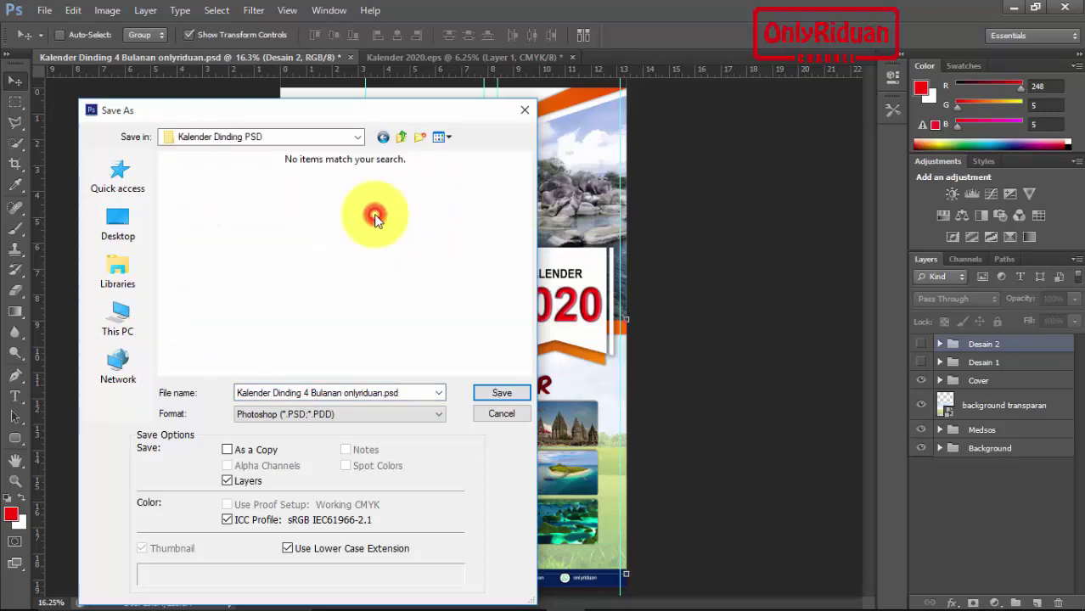
{"action": "left_click", "coordinate": [420, 137]}
{"action": "type", "text": "Final"}
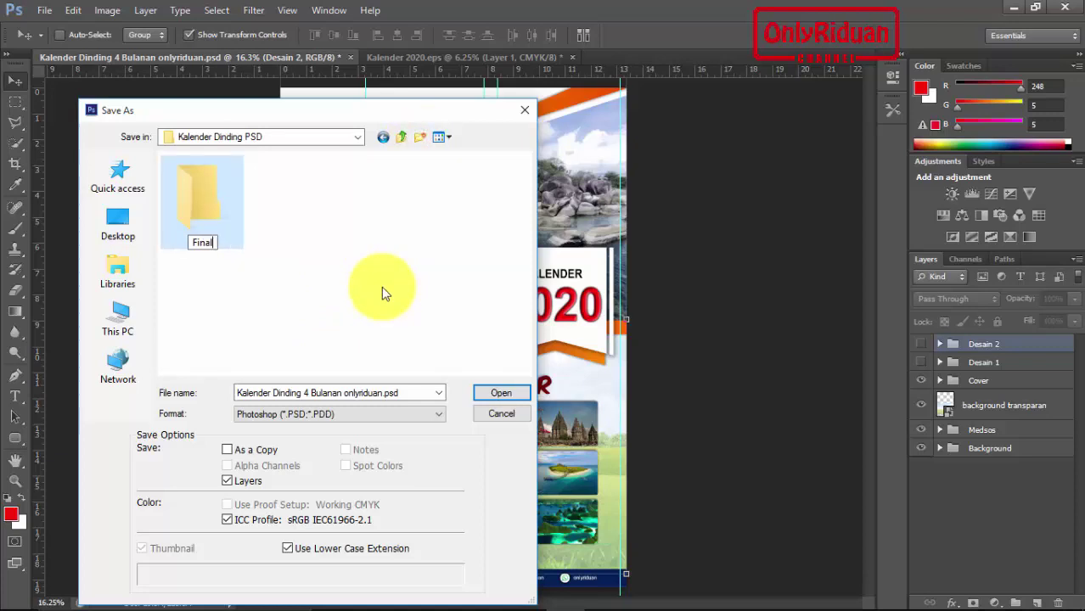
{"action": "key", "text": "Return"}
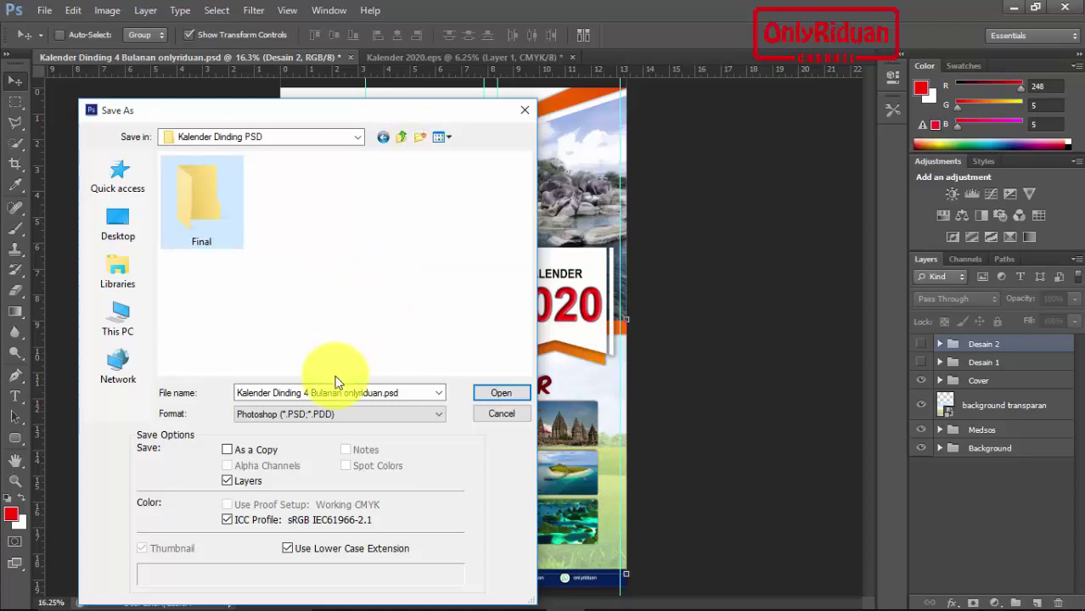
- Save the cover into Final as JPEG 'Cover Kalender Dinding 2020' at quality 12
{"action": "left_click", "coordinate": [353, 418]}
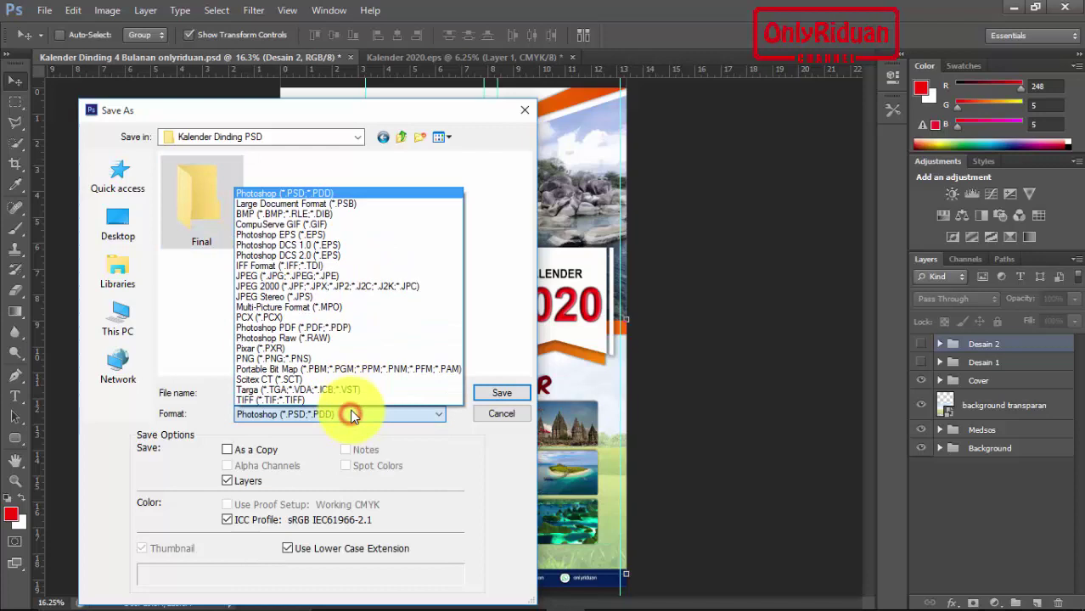
{"action": "left_click", "coordinate": [316, 275]}
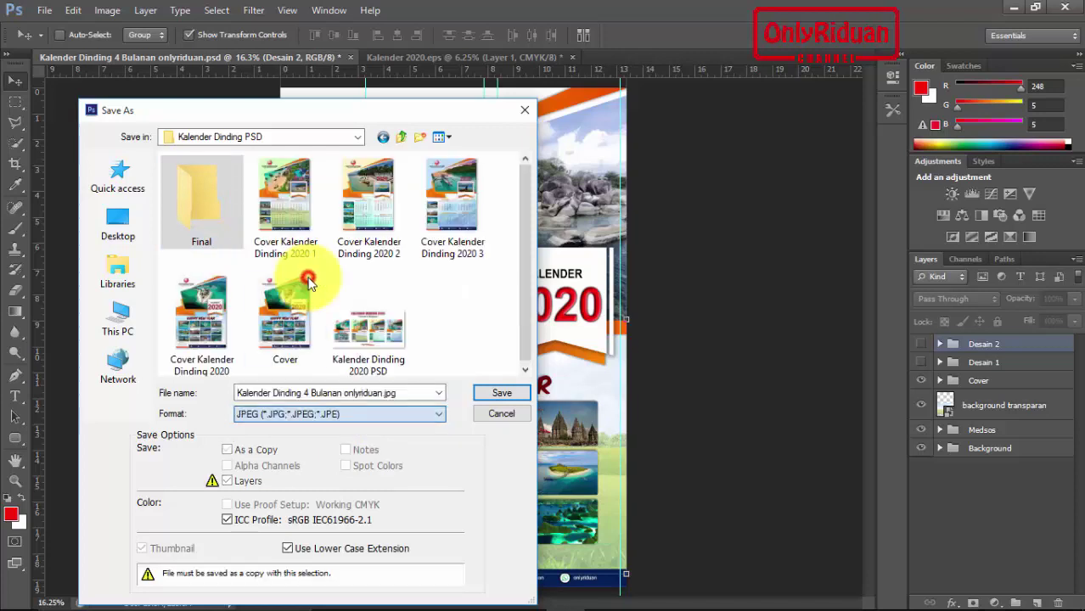
{"action": "double_click", "coordinate": [197, 204]}
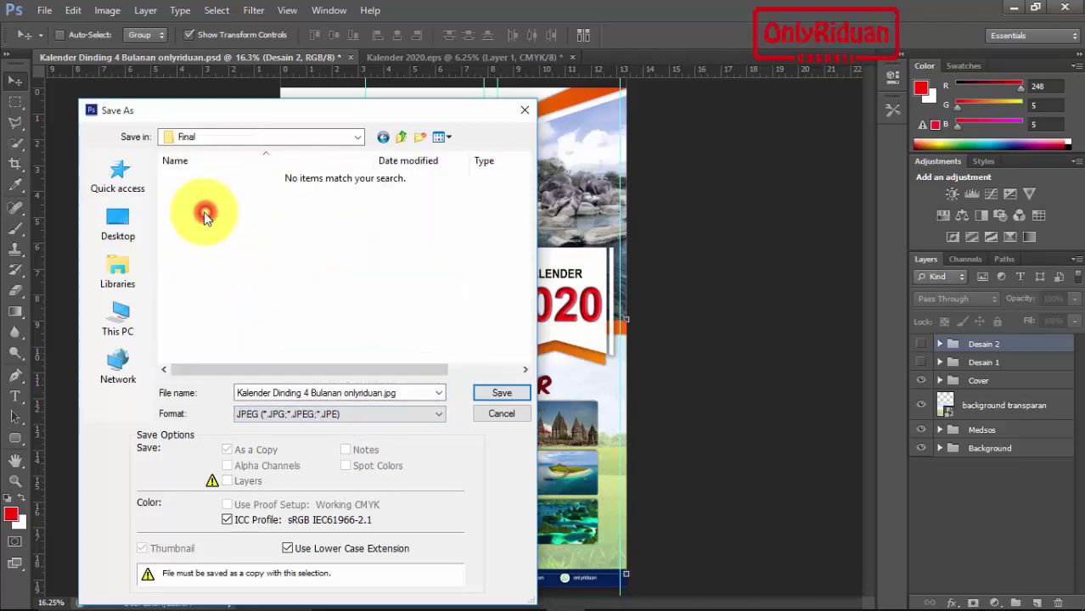
{"action": "double_click", "coordinate": [409, 391]}
{"action": "type", "text": "Cover Kalender Dinding 2020"}
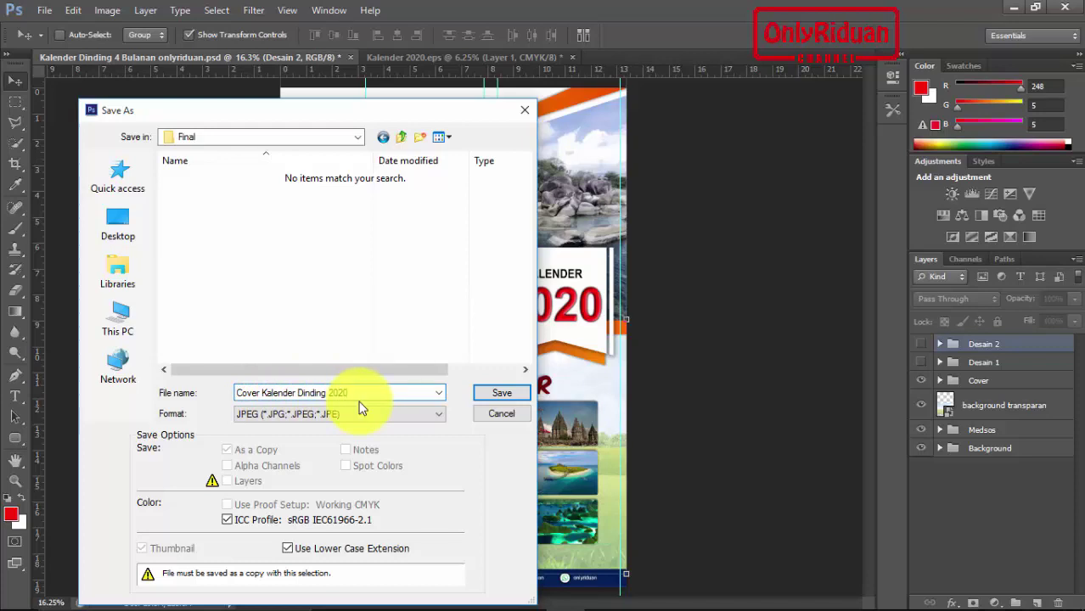
{"action": "left_click", "coordinate": [486, 392]}
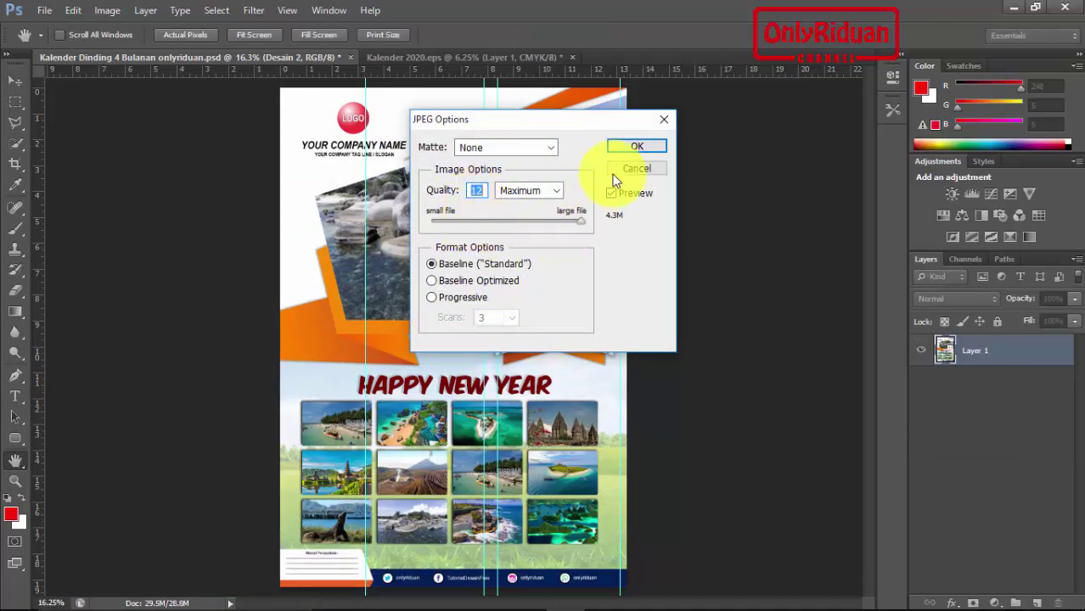
{"action": "left_click", "coordinate": [636, 146]}
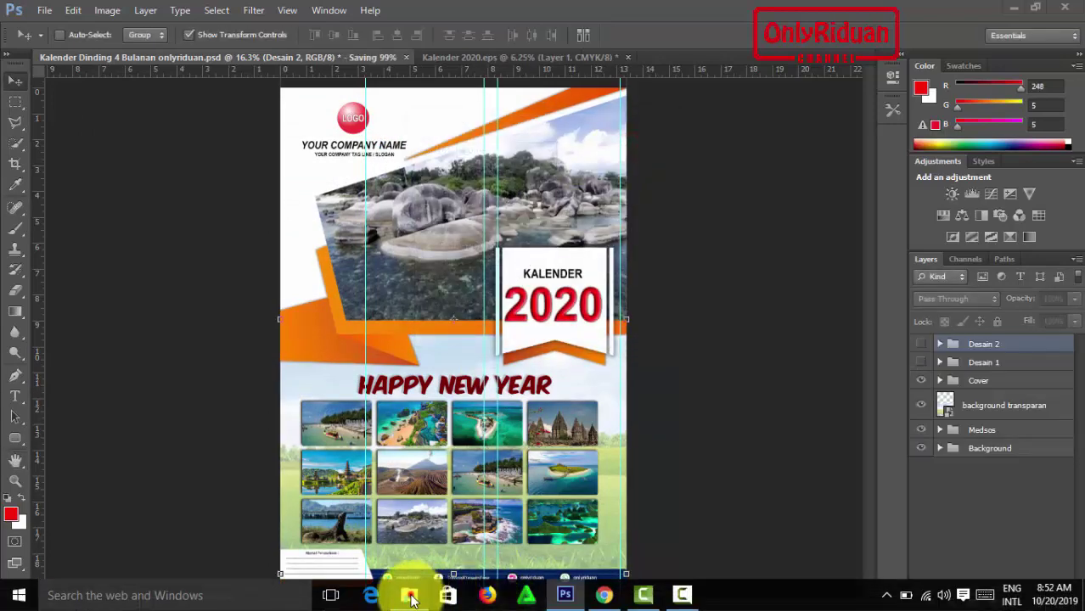
- In File Explorer, open Kalender Dinding PSD > Final and preview the Cover Kalender Dinding 2020 JPEG
{"action": "left_click", "coordinate": [409, 597]}
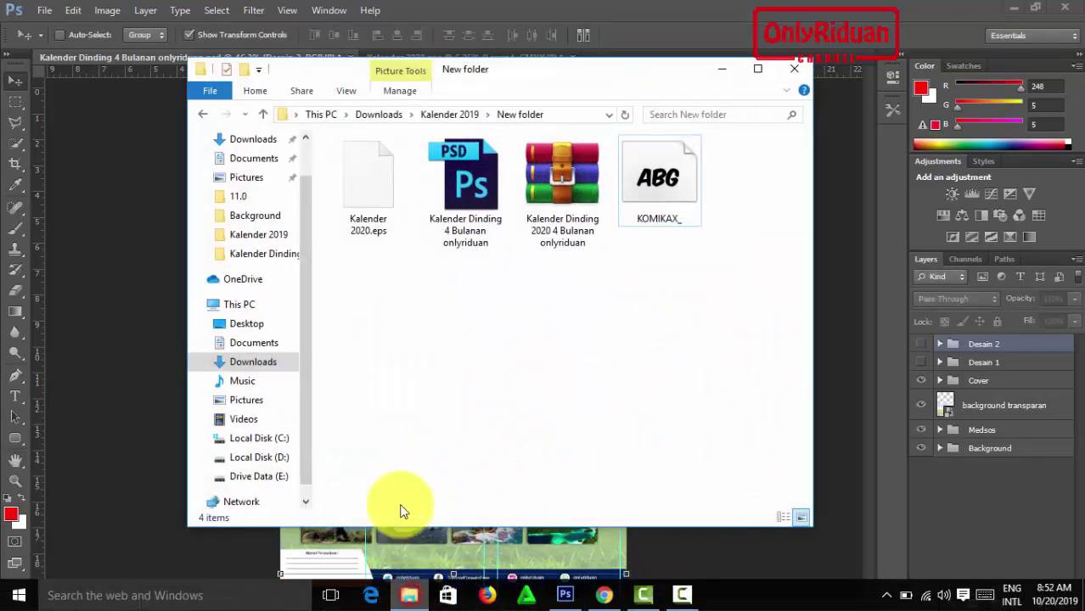
{"action": "left_click", "coordinate": [264, 114]}
{"action": "double_click", "coordinate": [559, 197]}
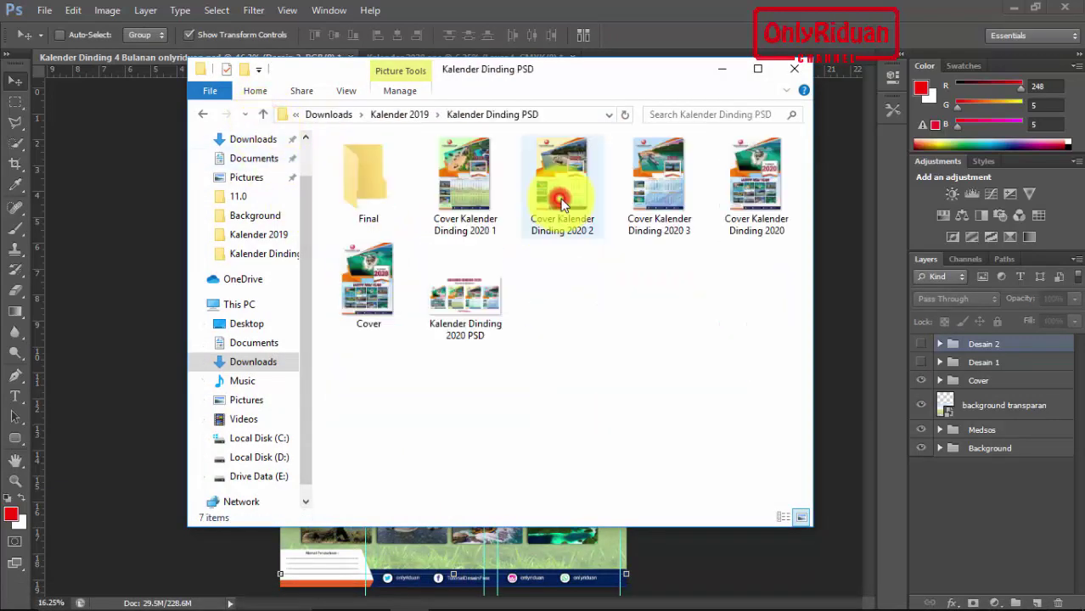
{"action": "double_click", "coordinate": [368, 183]}
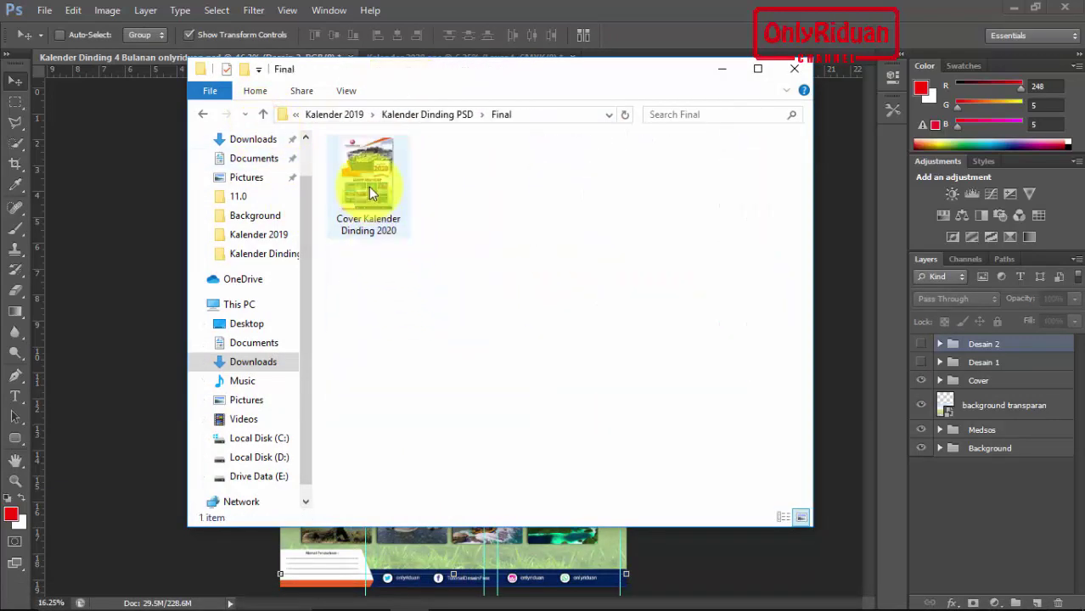
{"action": "double_click", "coordinate": [369, 187]}
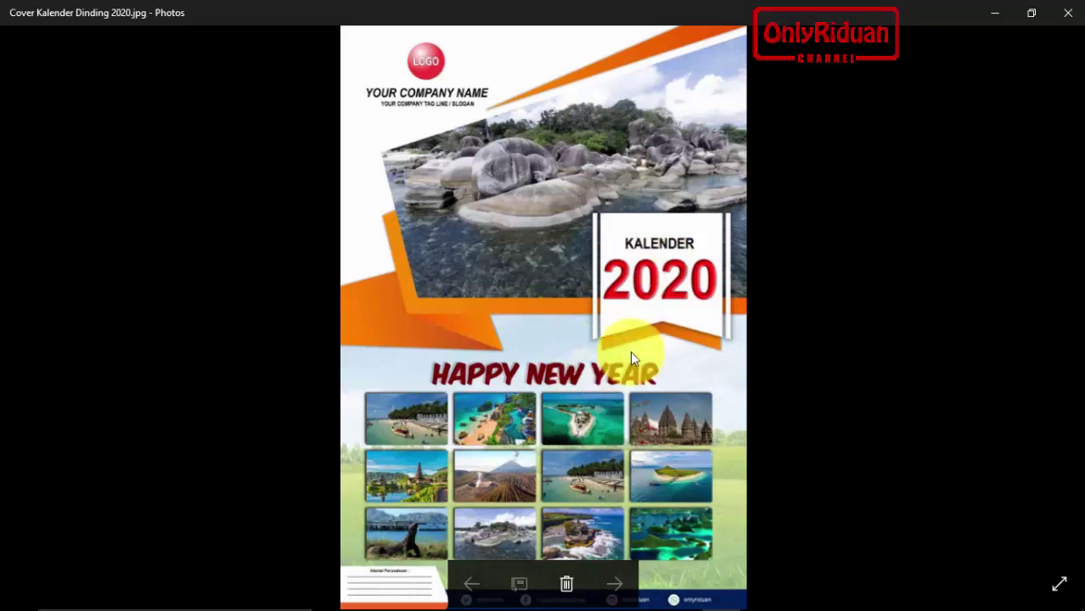
{"action": "left_click", "coordinate": [1066, 15]}
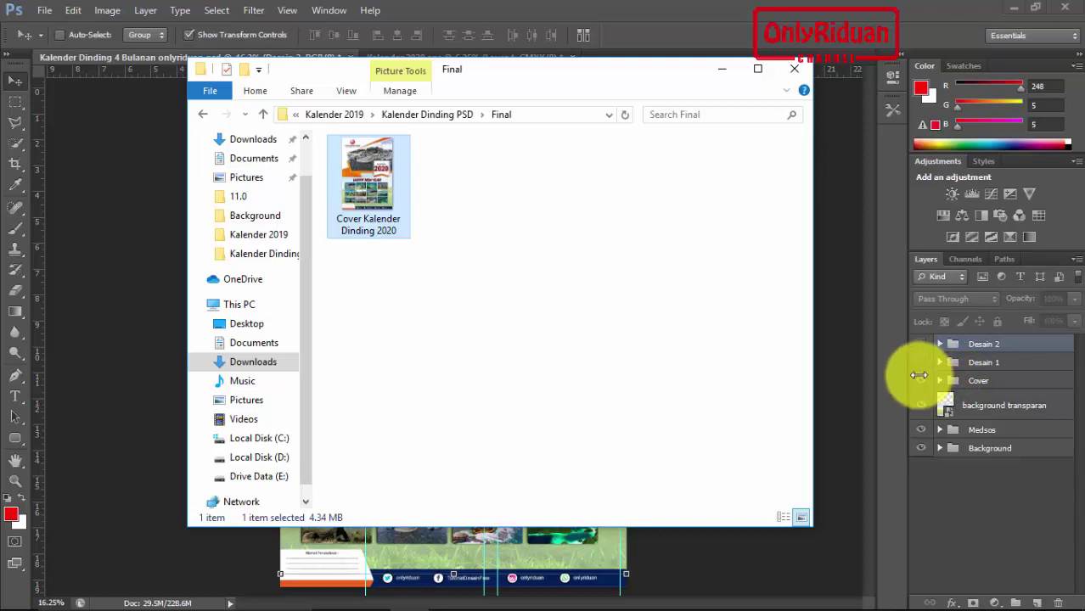
- Back in Photoshop, hide the Cover, show Desain 1 and open the background transparan smart object
{"action": "left_click", "coordinate": [980, 375]}
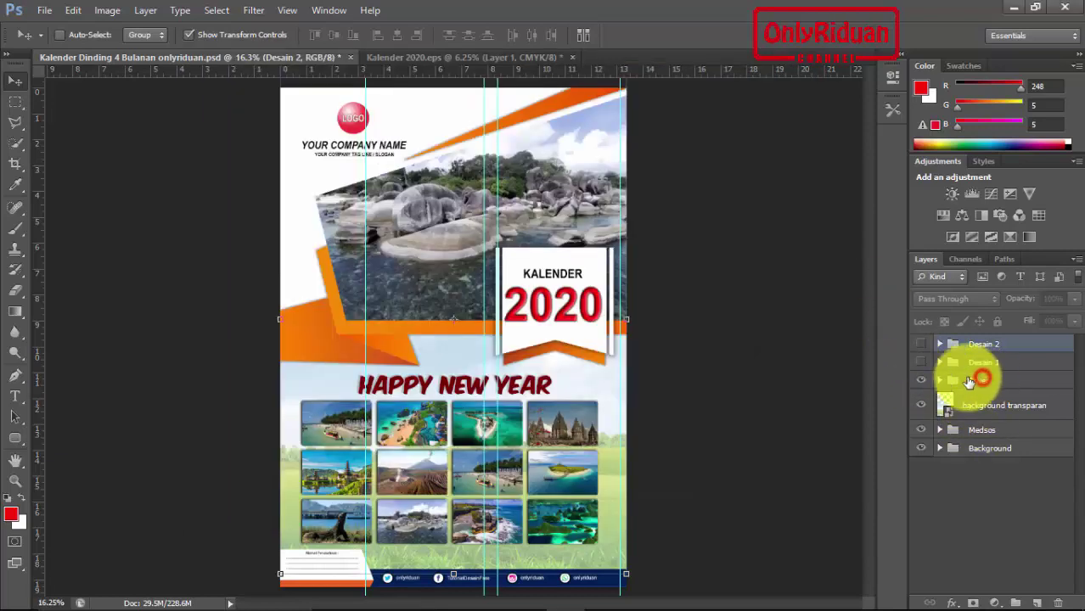
{"action": "left_click", "coordinate": [921, 379]}
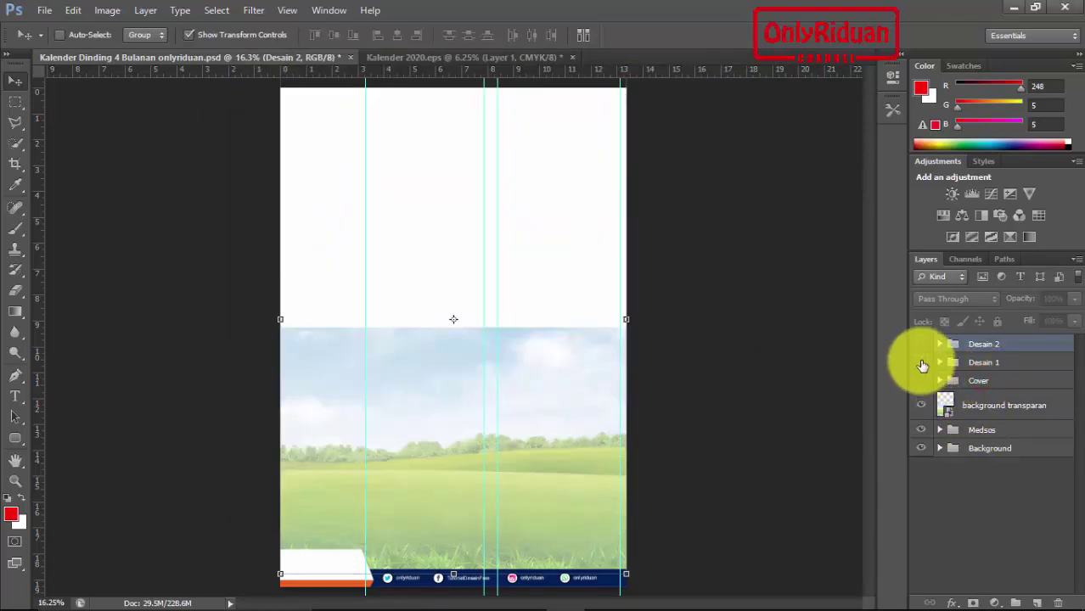
{"action": "left_click", "coordinate": [921, 363]}
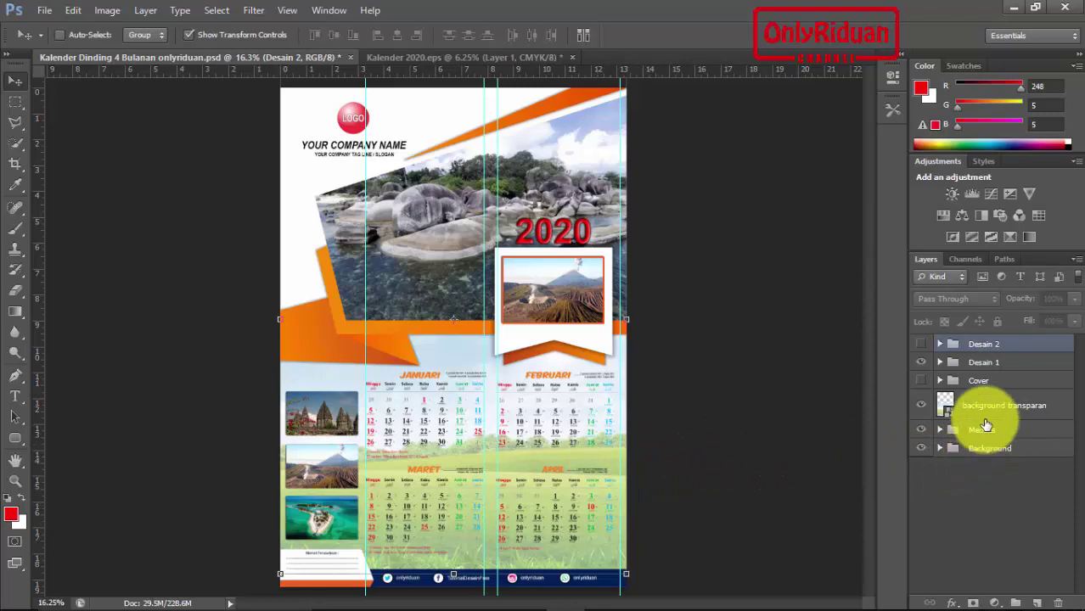
{"action": "double_click", "coordinate": [950, 416]}
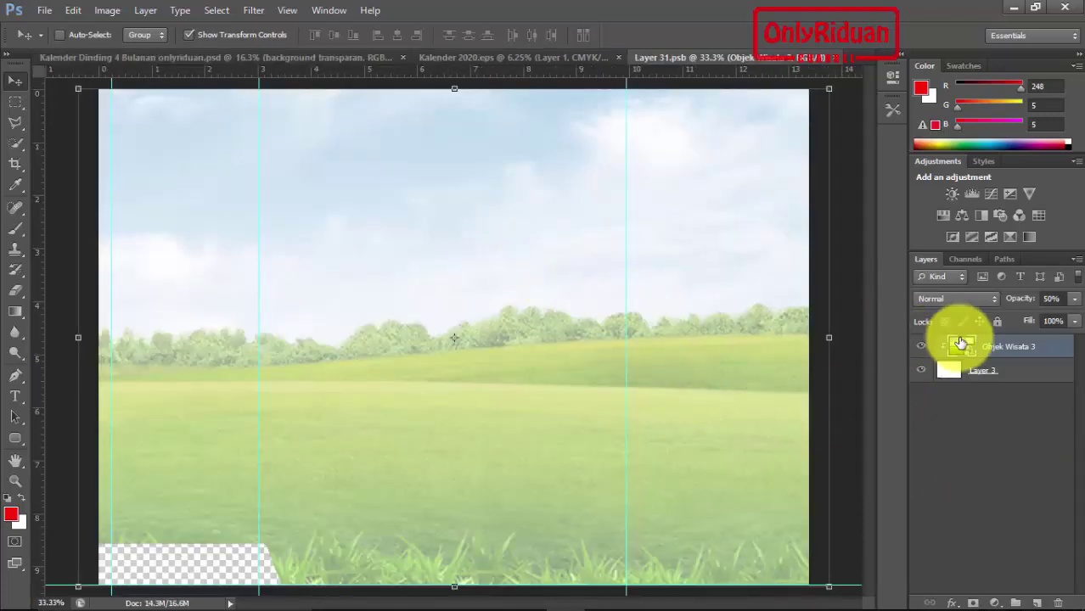
- Open the Objek Wisata 3 smart object and place wallpaper-biru-muda from the Background folder
{"action": "double_click", "coordinate": [969, 350]}
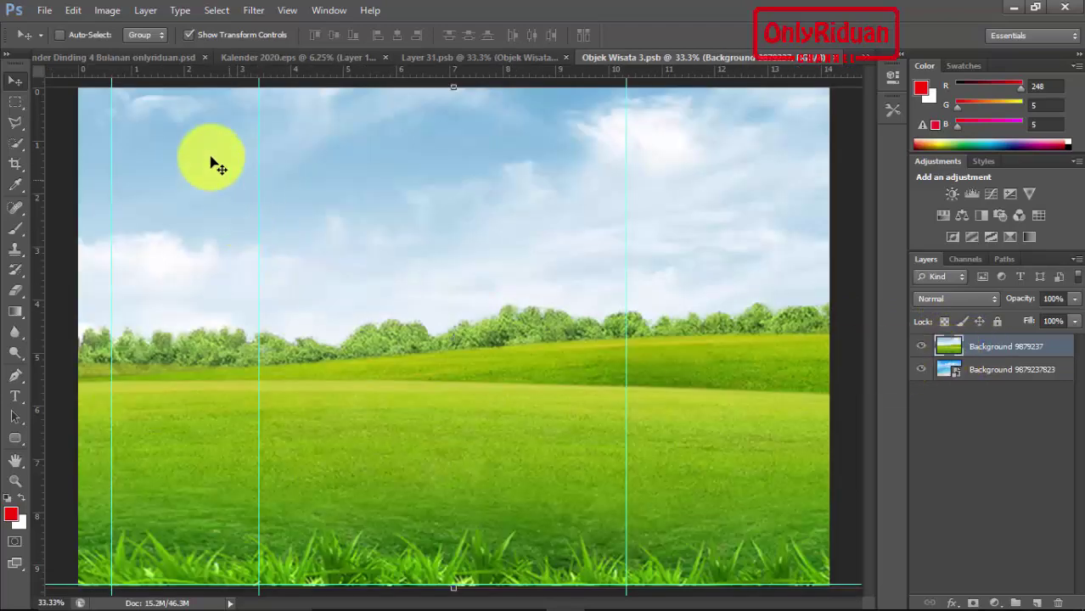
{"action": "left_click", "coordinate": [44, 10]}
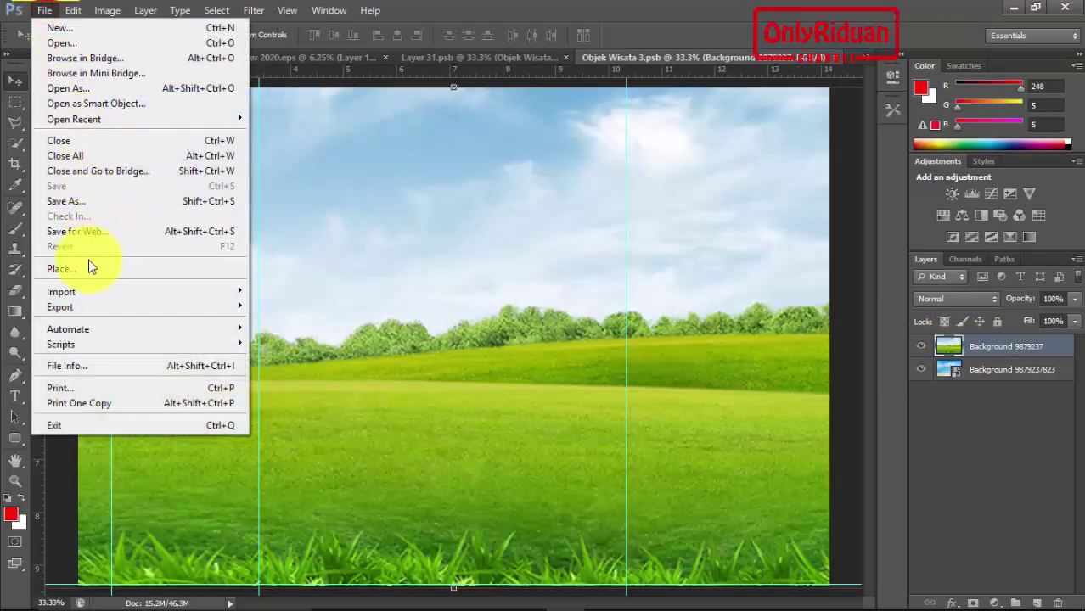
{"action": "left_click", "coordinate": [89, 268]}
{"action": "left_click", "coordinate": [402, 137]}
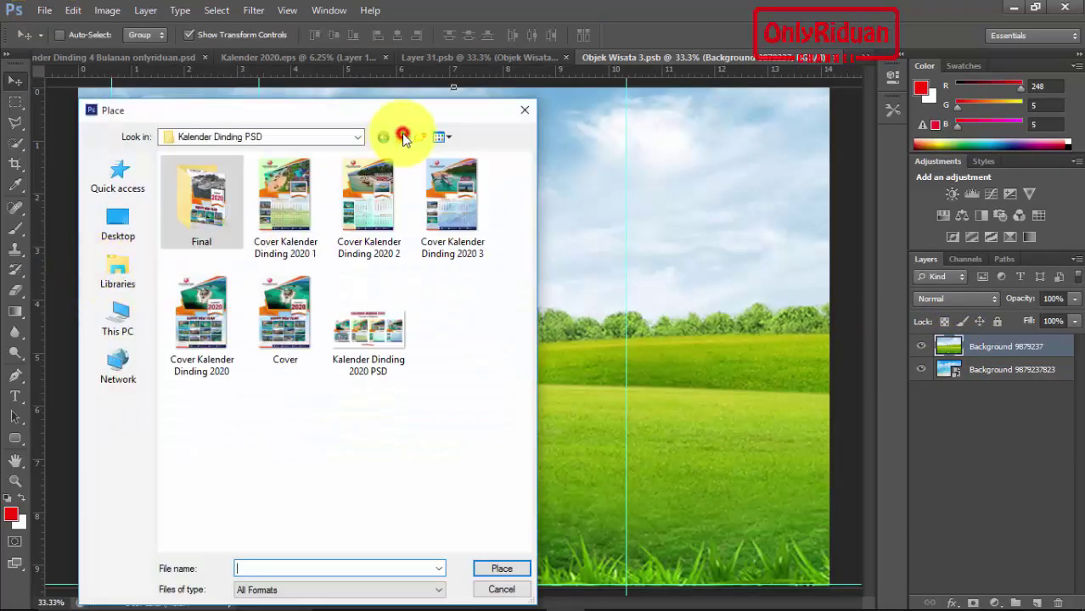
{"action": "left_click", "coordinate": [404, 137]}
{"action": "double_click", "coordinate": [206, 217]}
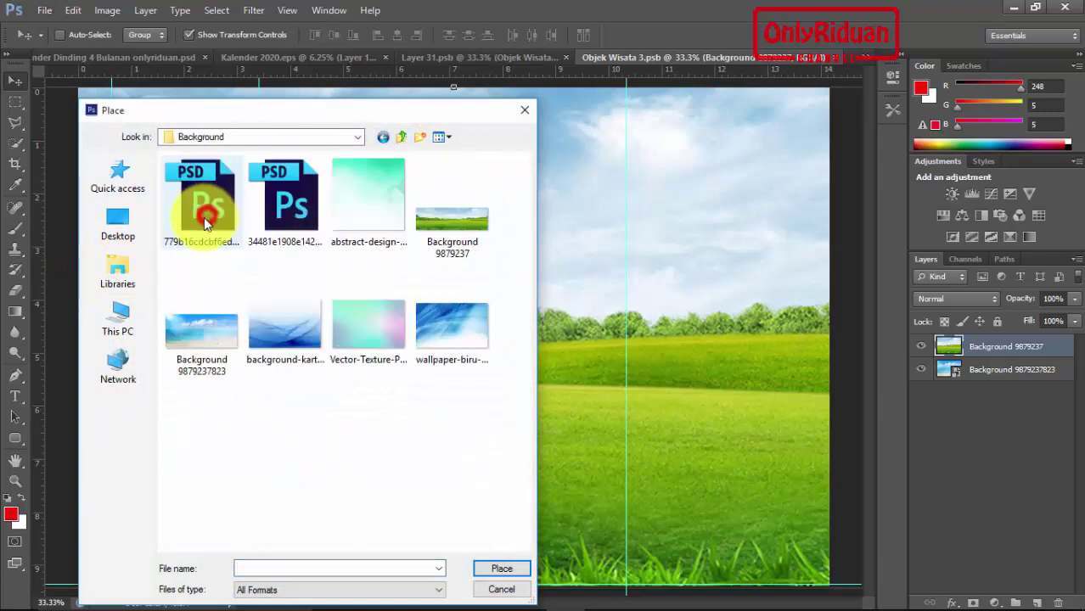
{"action": "left_click", "coordinate": [282, 331]}
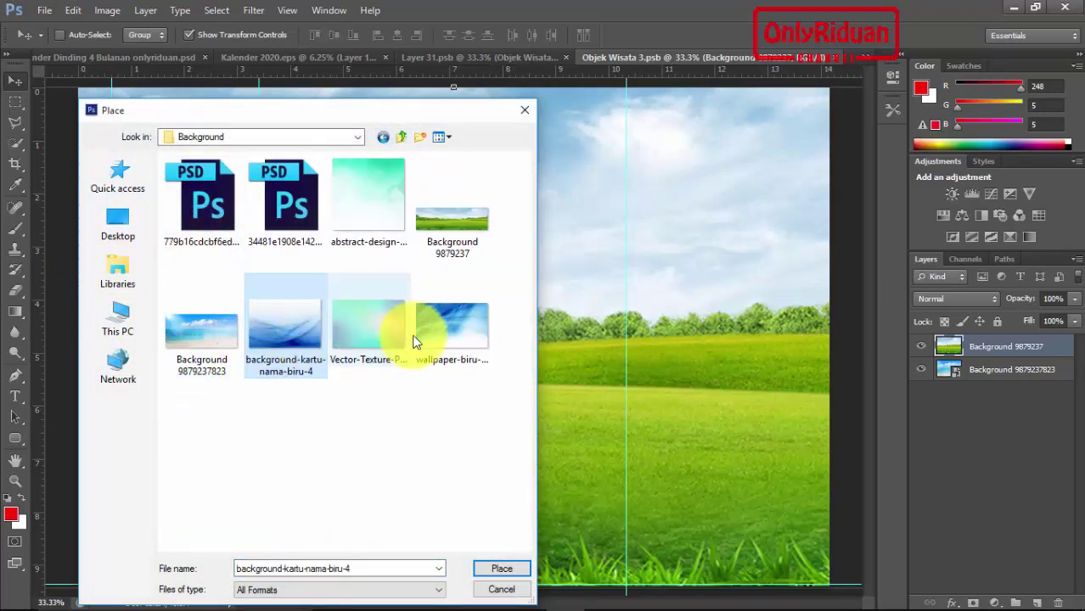
{"action": "left_click", "coordinate": [452, 314]}
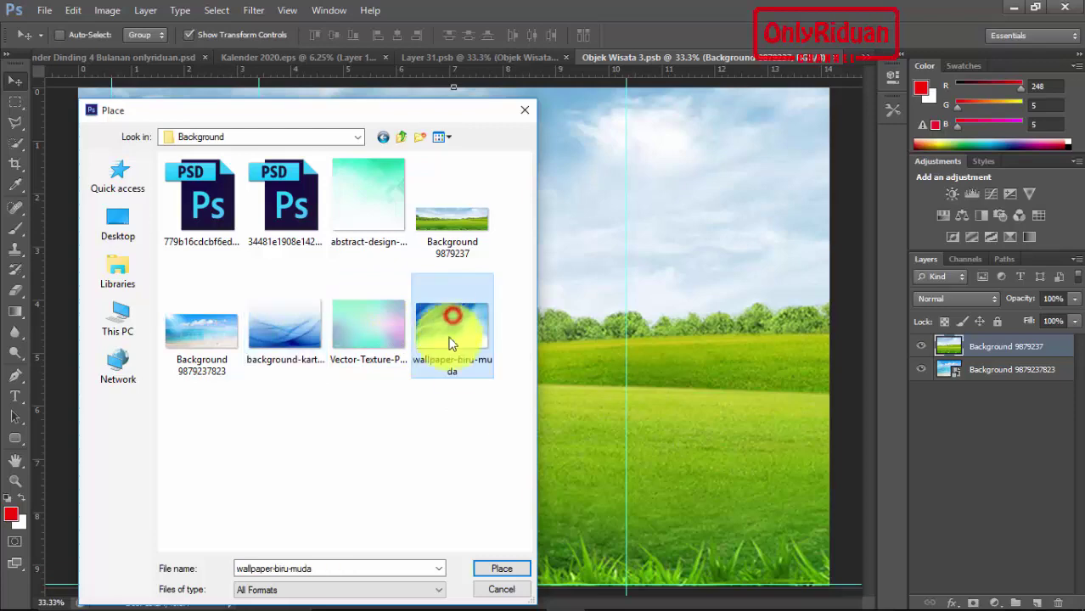
{"action": "left_click", "coordinate": [509, 572]}
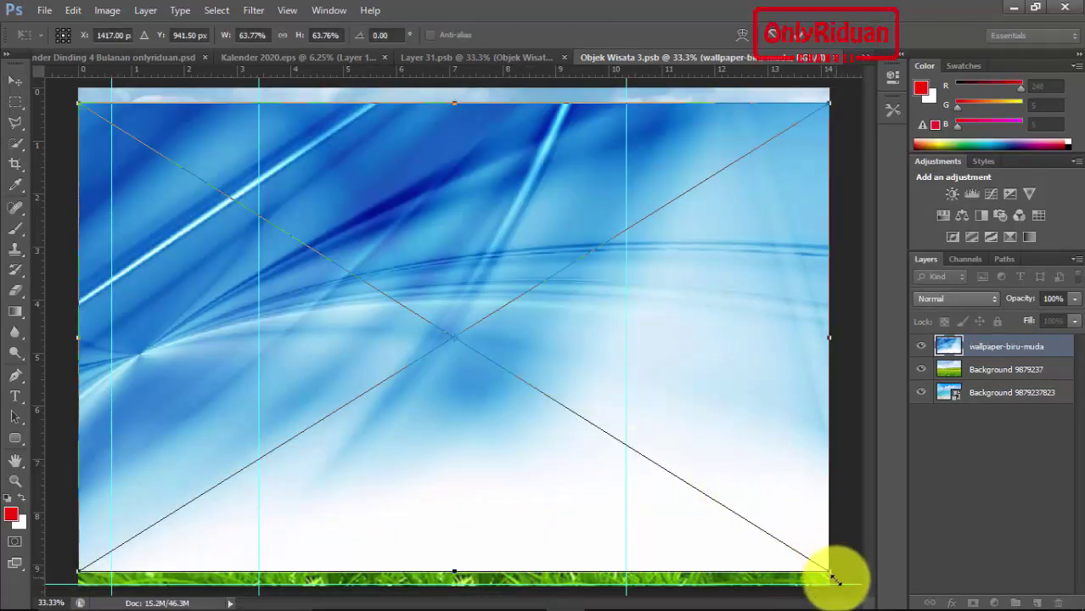
- Rotate the wallpaper 180°, scale it to fill the canvas, then save and close both .psb files
{"action": "left_click_drag", "start_coordinate": [841, 585], "coordinate": [349, 252]}
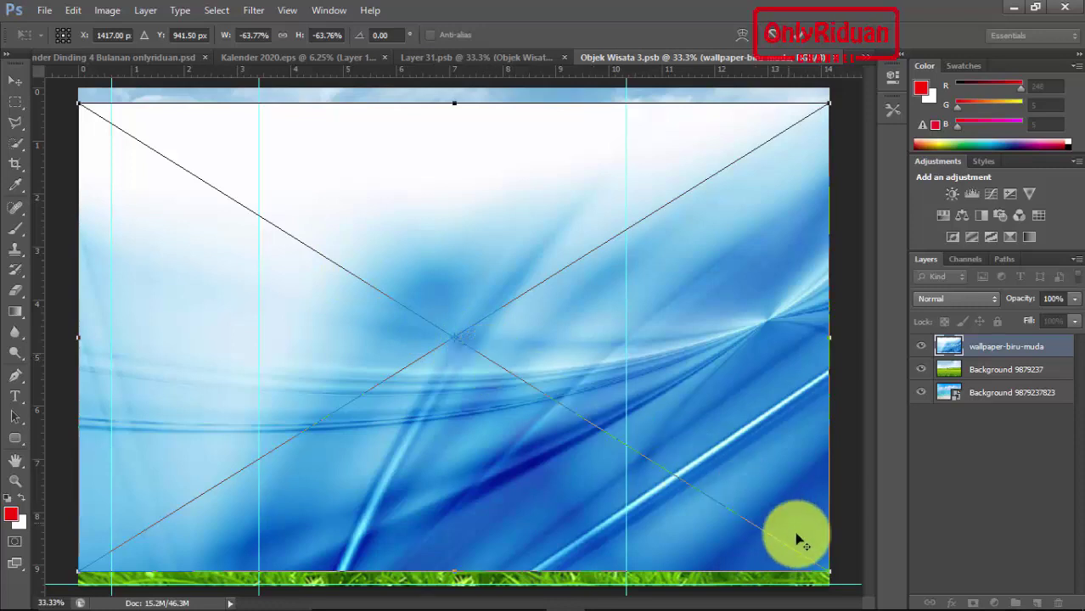
{"action": "left_click_drag", "start_coordinate": [828, 574], "coordinate": [856, 588]}
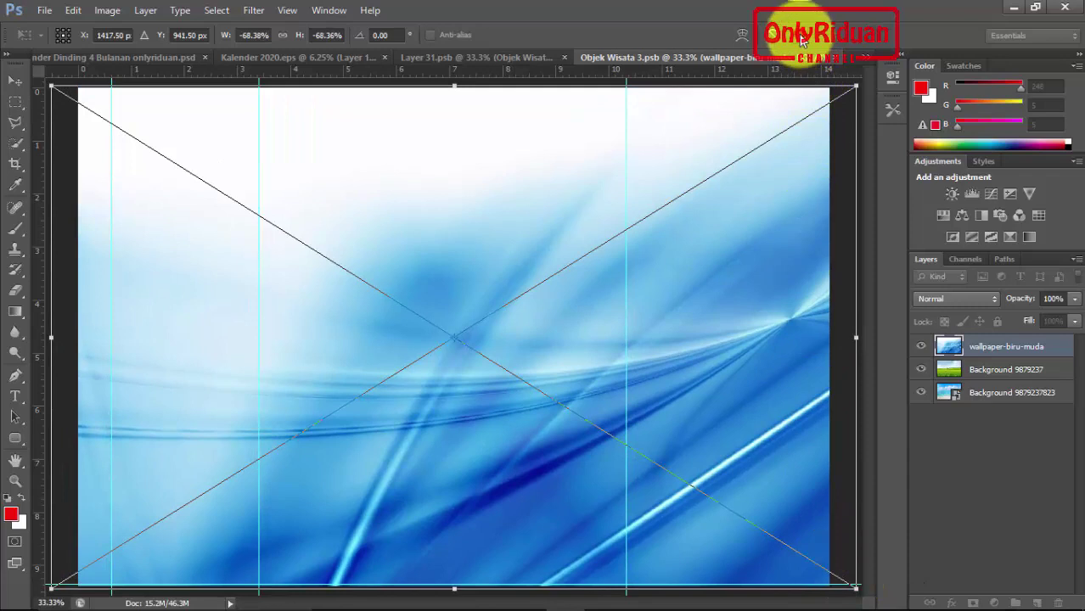
{"action": "left_click", "coordinate": [802, 38]}
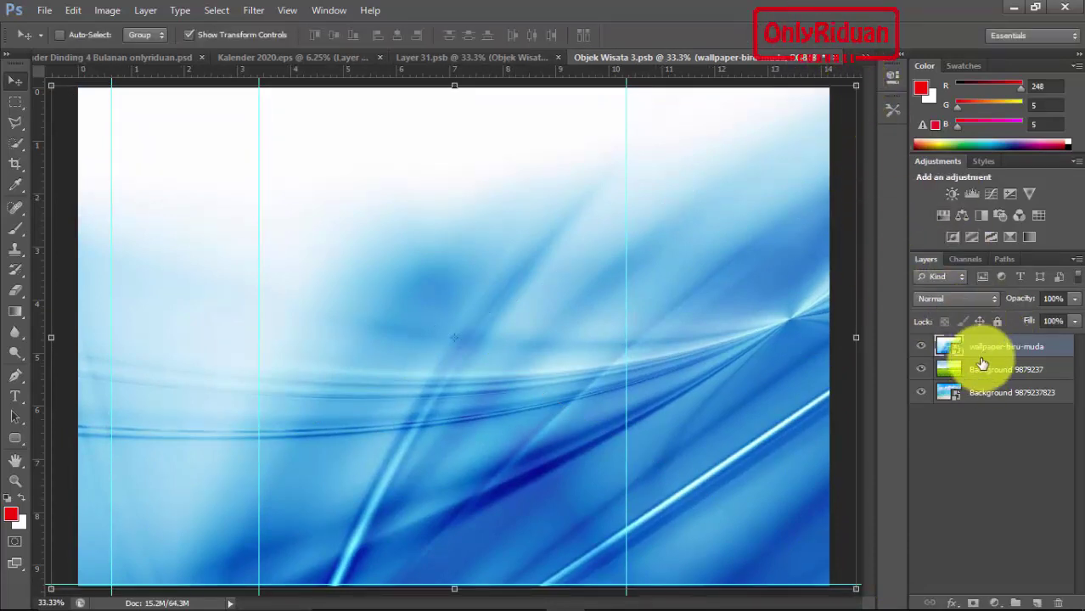
{"action": "left_click", "coordinate": [836, 57]}
{"action": "left_click", "coordinate": [498, 245]}
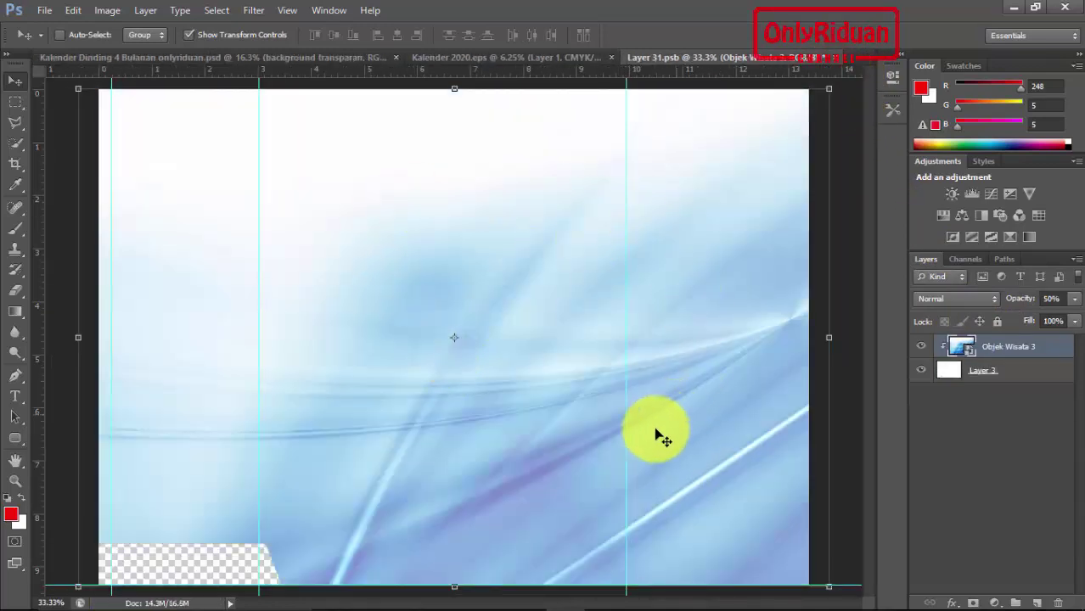
{"action": "left_click", "coordinate": [836, 59]}
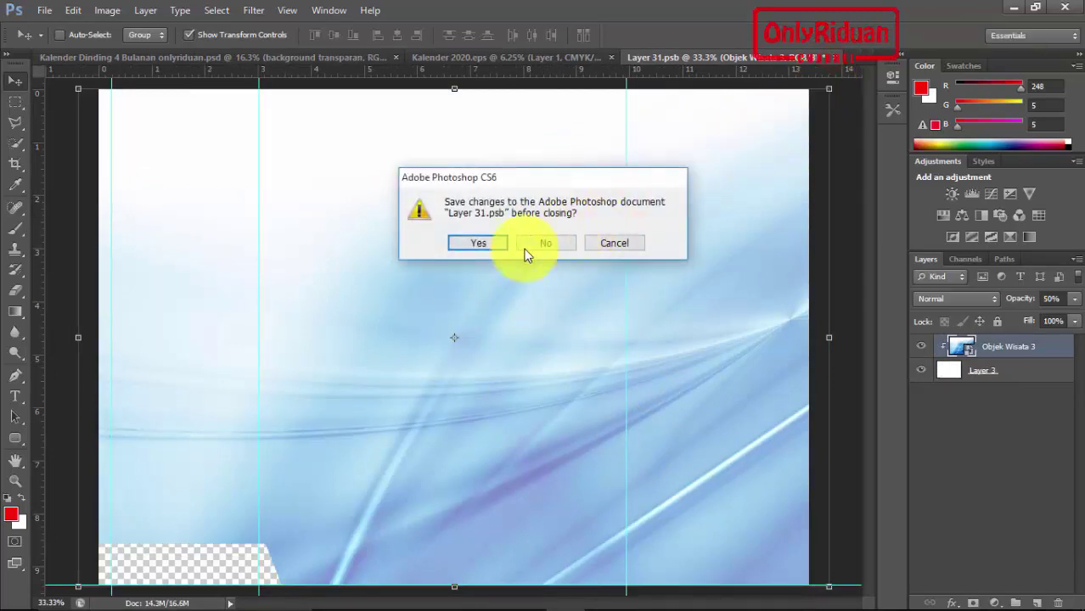
{"action": "left_click", "coordinate": [473, 245]}
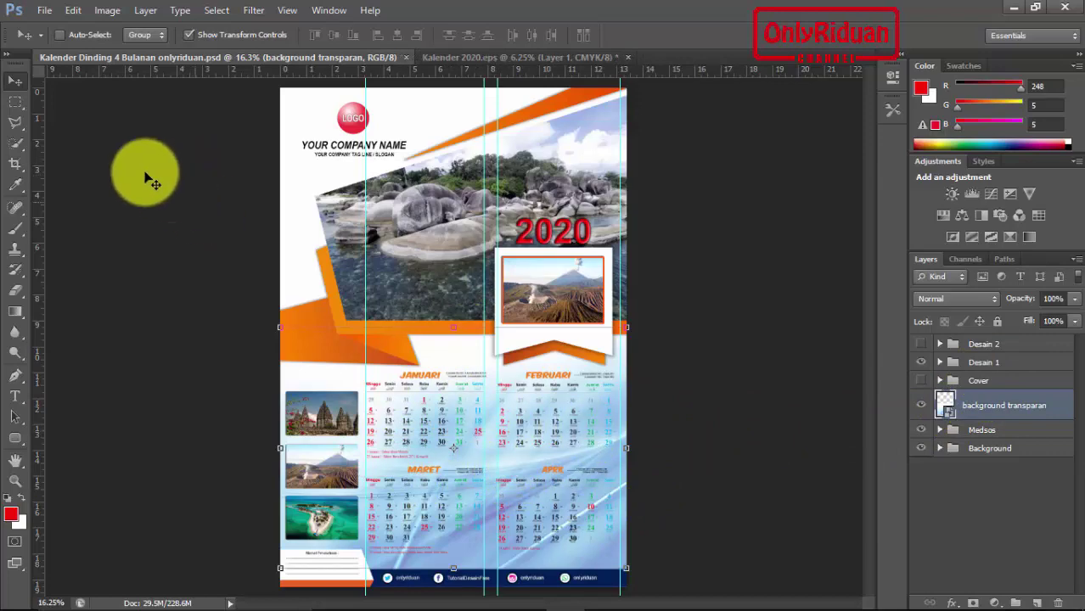
- Set up Save As in the Final folder as JPEG with the file name Desain 1
{"action": "left_click", "coordinate": [45, 10]}
{"action": "left_click", "coordinate": [89, 199]}
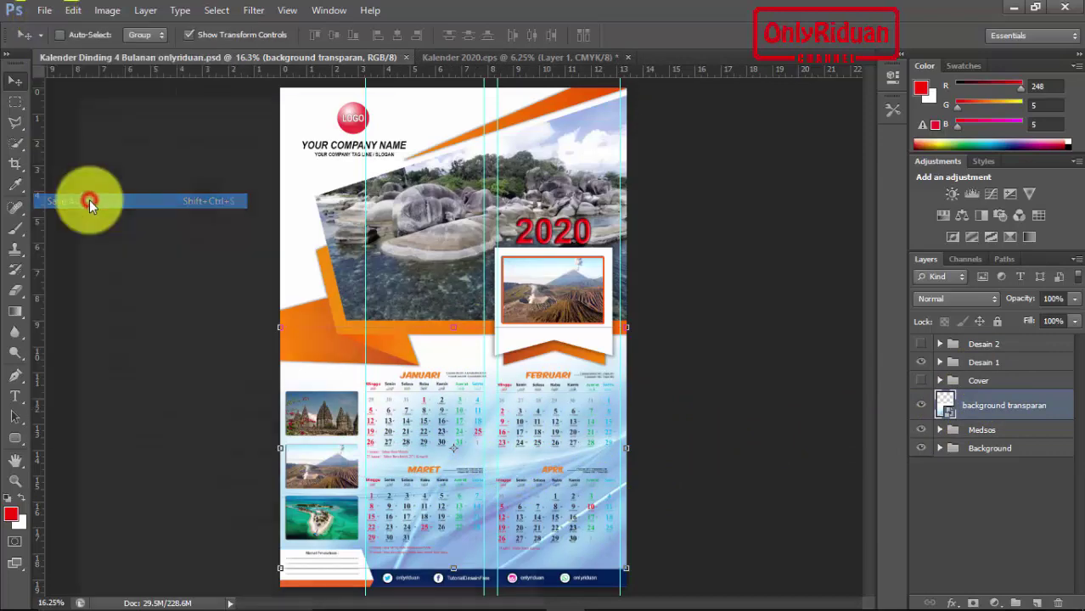
{"action": "double_click", "coordinate": [210, 219]}
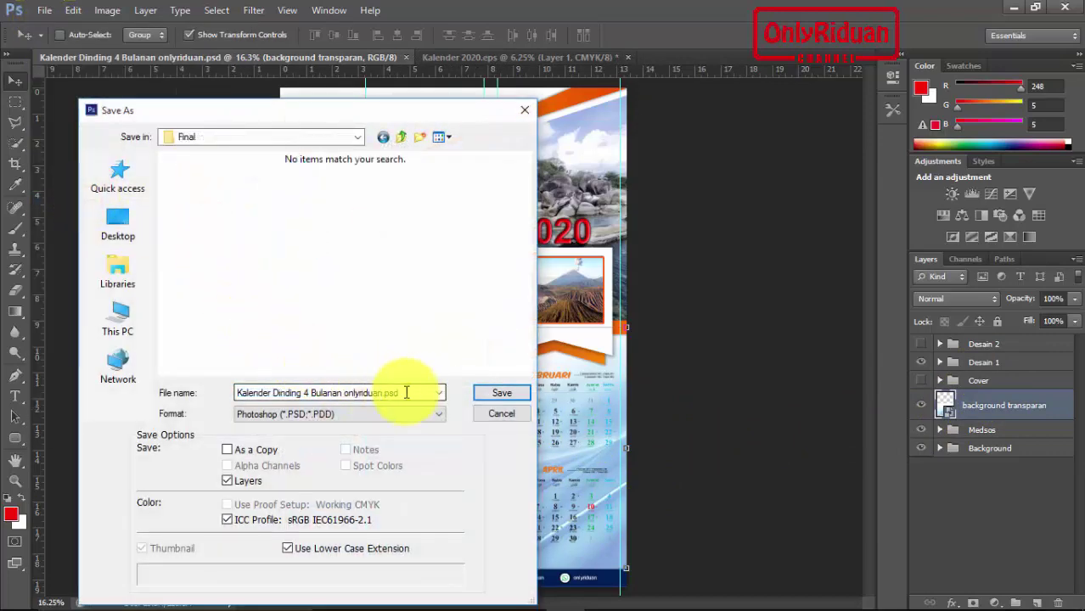
{"action": "left_click", "coordinate": [369, 414]}
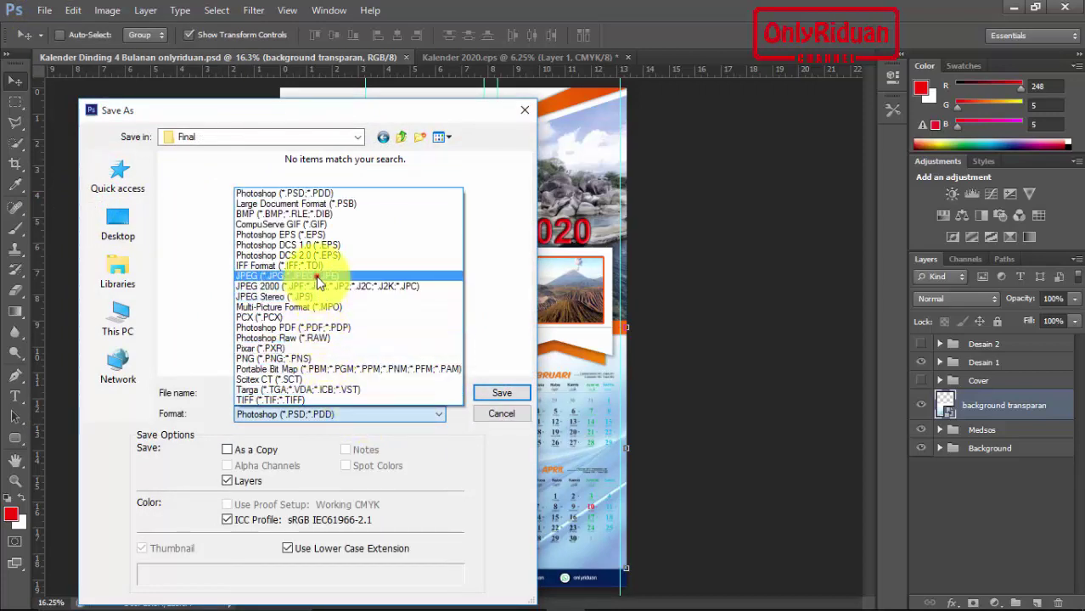
{"action": "left_click", "coordinate": [317, 278]}
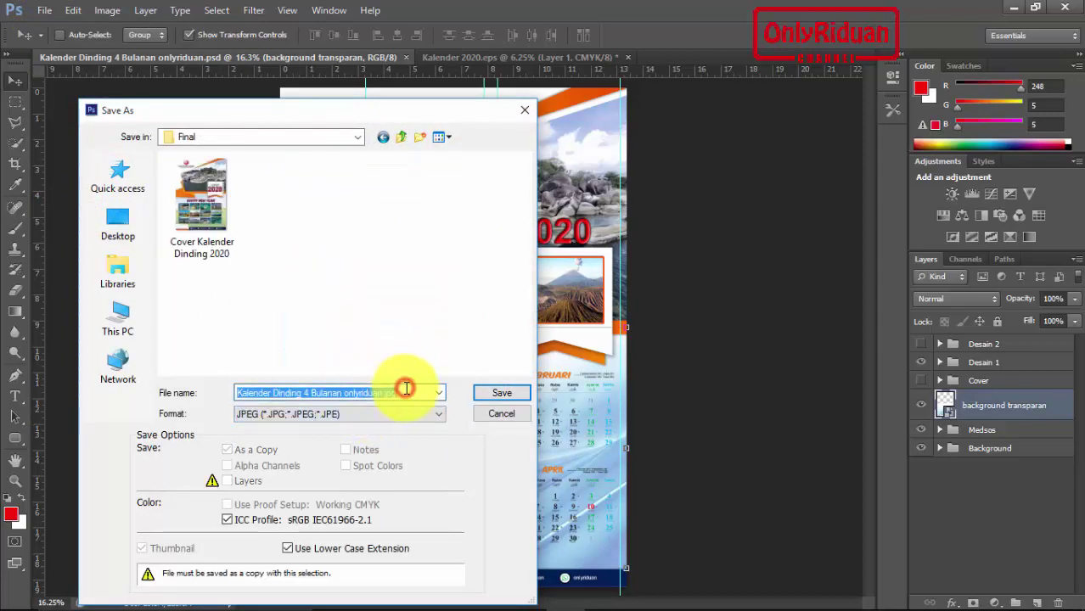
{"action": "left_click_drag", "start_coordinate": [405, 393], "coordinate": [230, 400]}
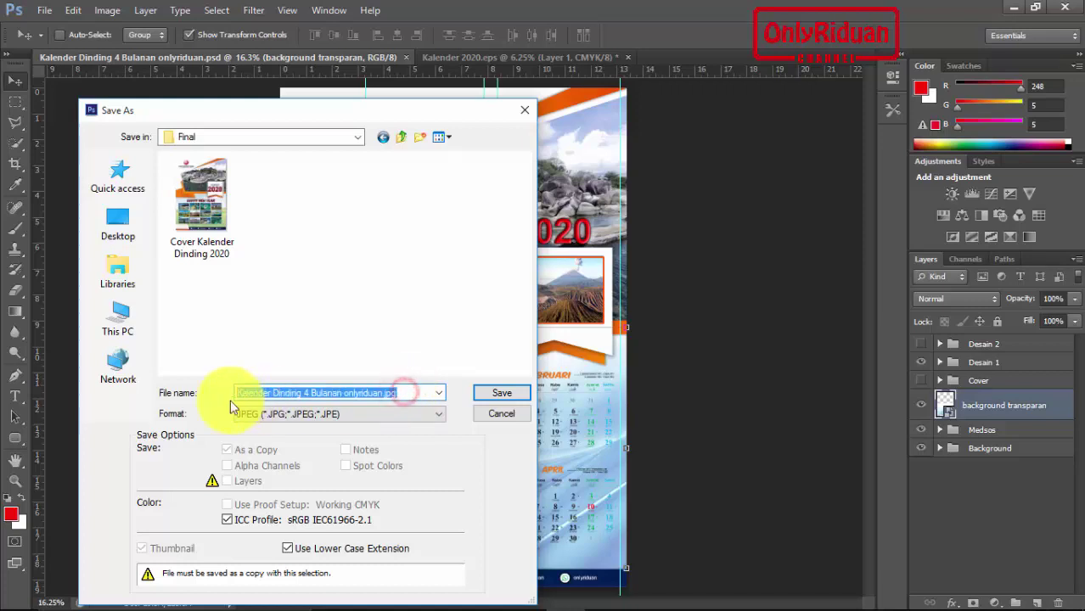
{"action": "type", "text": "DE"}
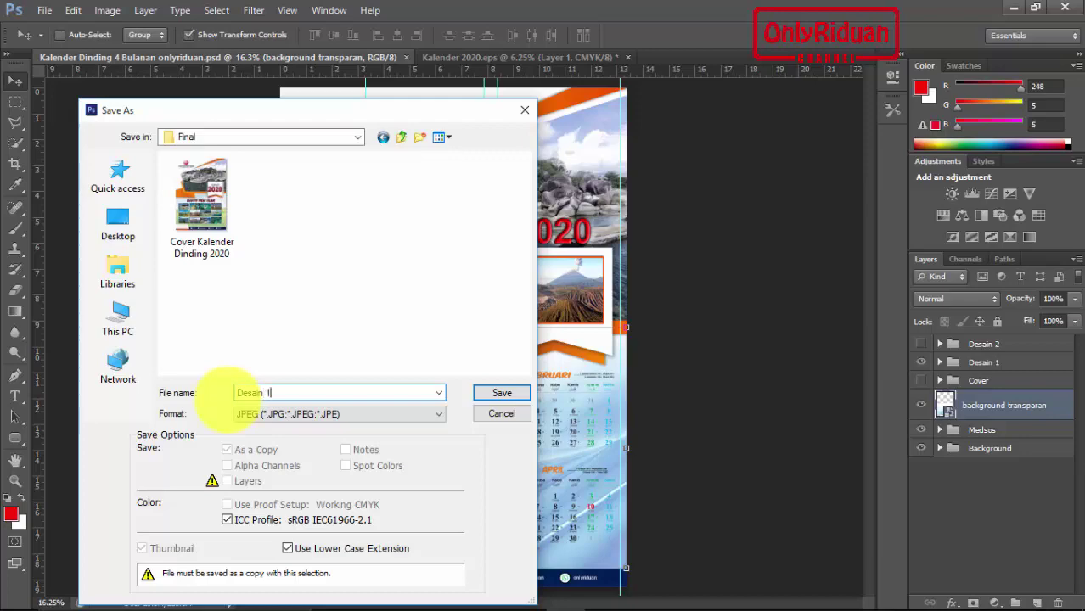
- Save the Desain 1 JPEG, switch to the Desain 2 page, and open the background transparan smart object
{"action": "left_click", "coordinate": [500, 398]}
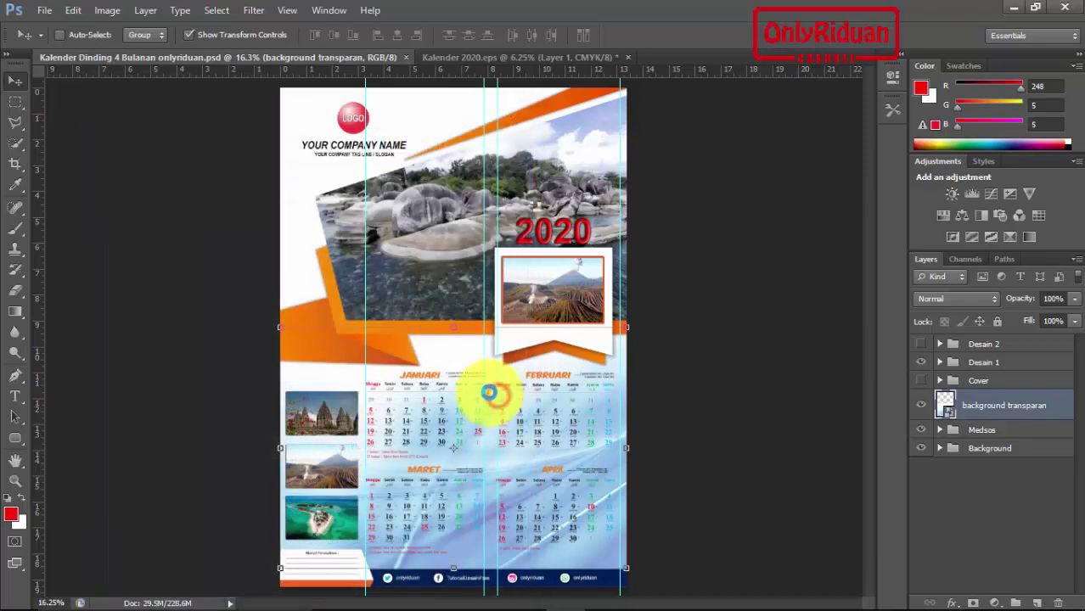
{"action": "left_click", "coordinate": [642, 149]}
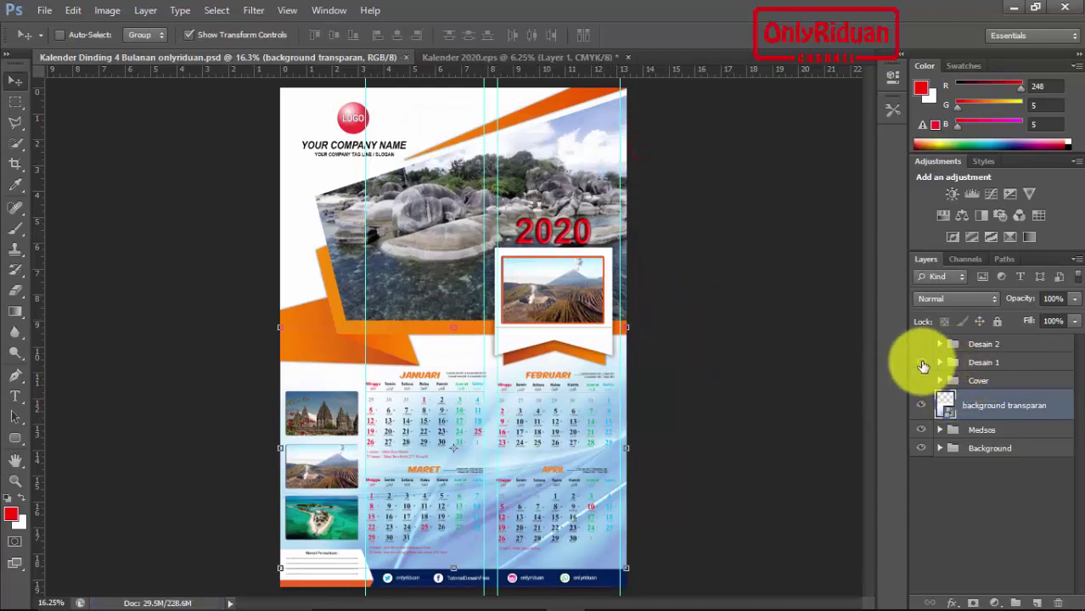
{"action": "left_click", "coordinate": [922, 362]}
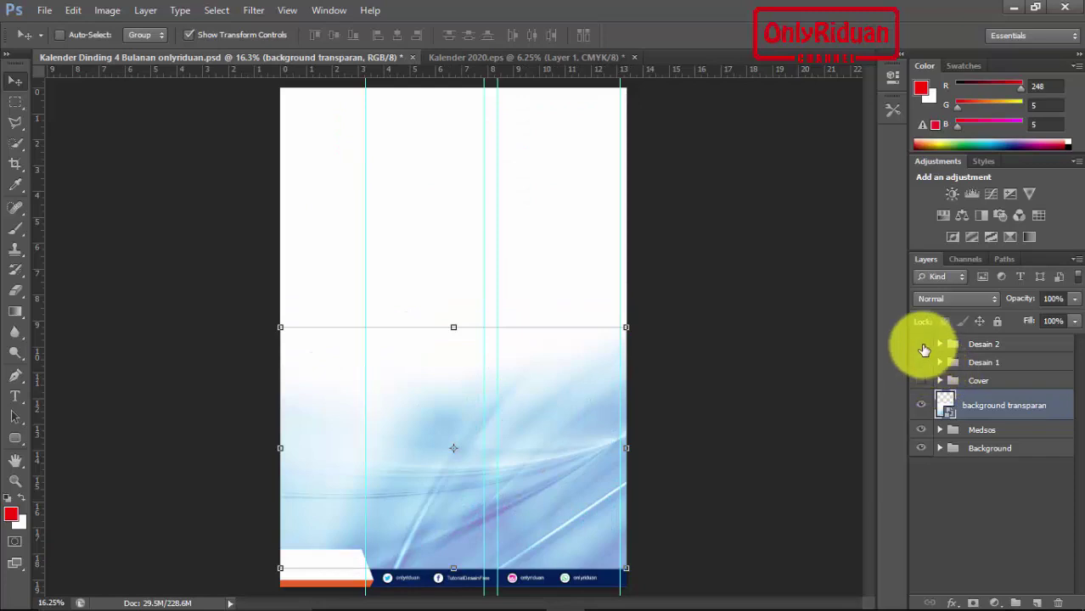
{"action": "left_click", "coordinate": [922, 345]}
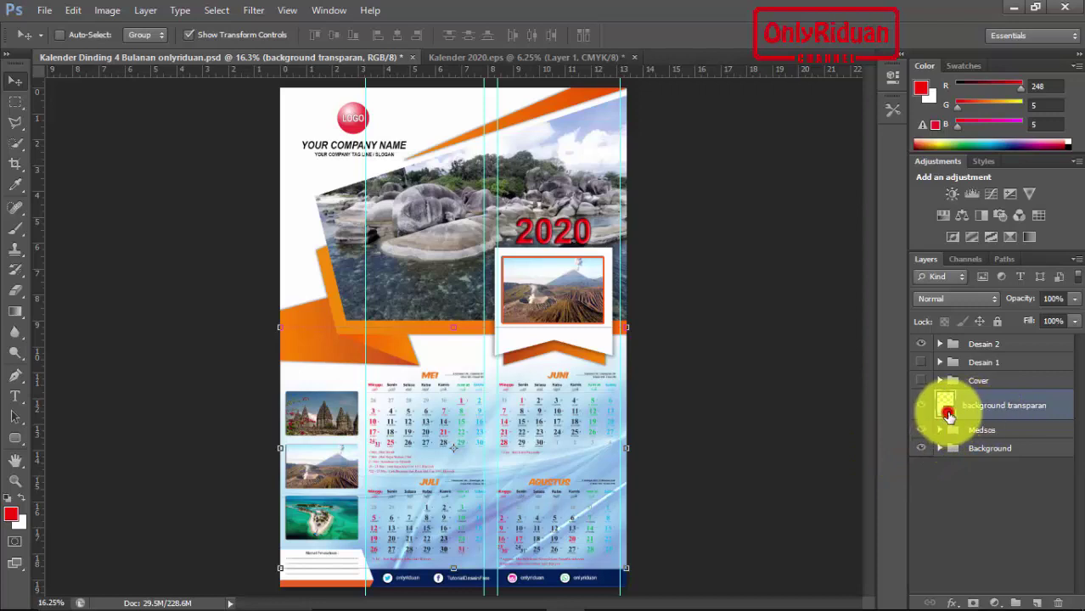
{"action": "double_click", "coordinate": [947, 413]}
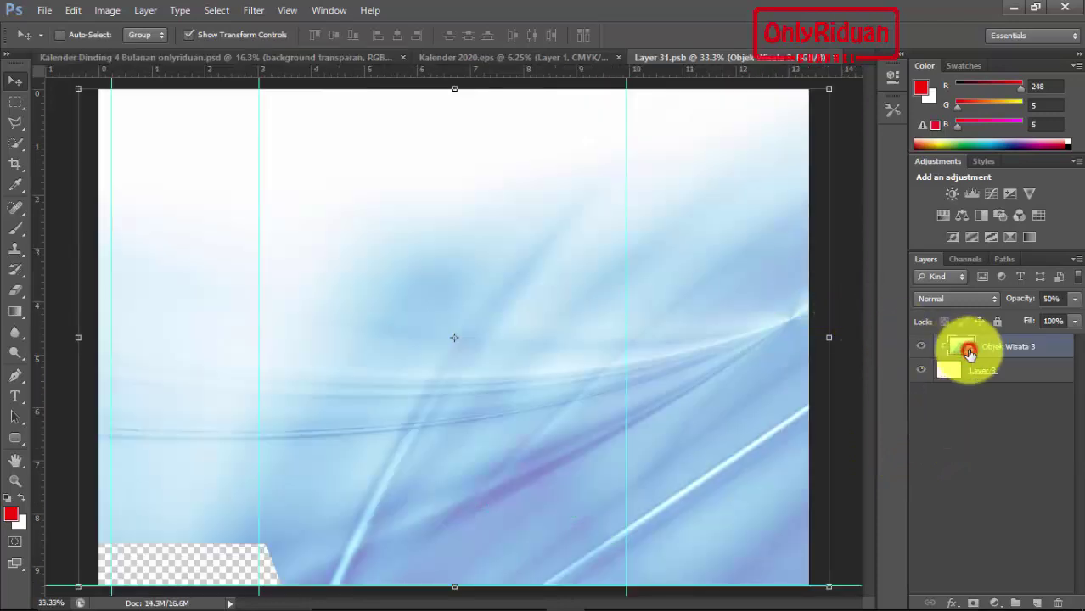
- Open the Objek Wisata 3 smart object and place abstract-design-background from the Background folder
{"action": "double_click", "coordinate": [969, 350]}
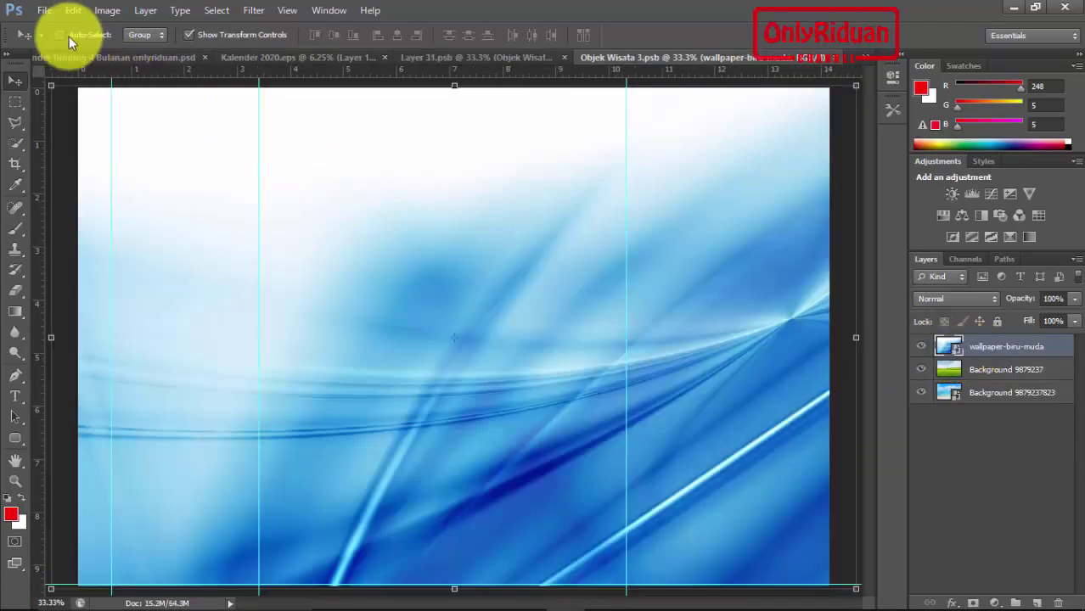
{"action": "left_click", "coordinate": [44, 10]}
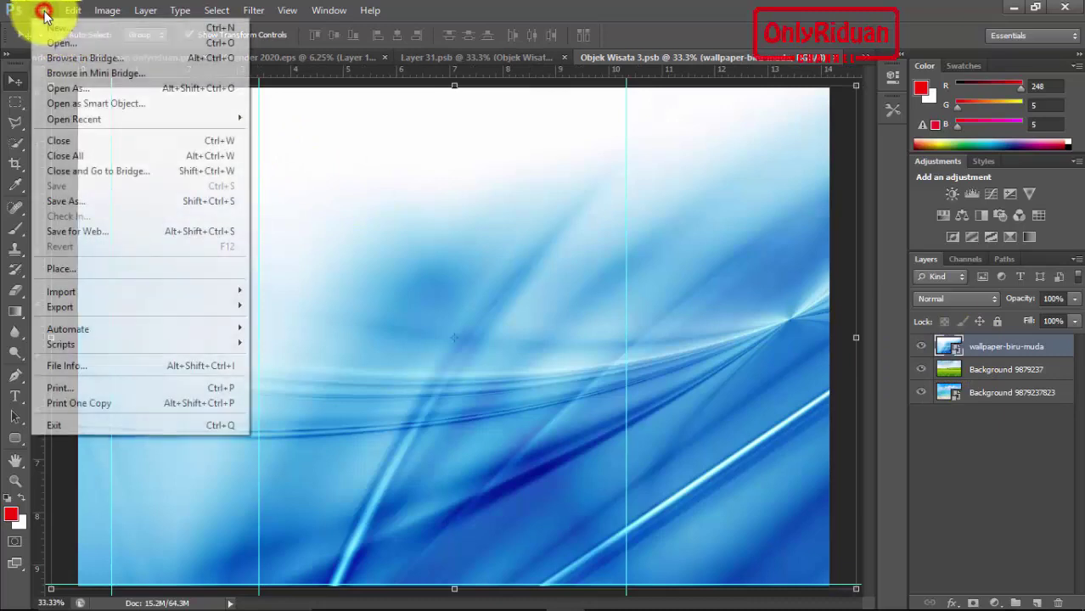
{"action": "left_click", "coordinate": [78, 270]}
{"action": "left_click", "coordinate": [400, 139]}
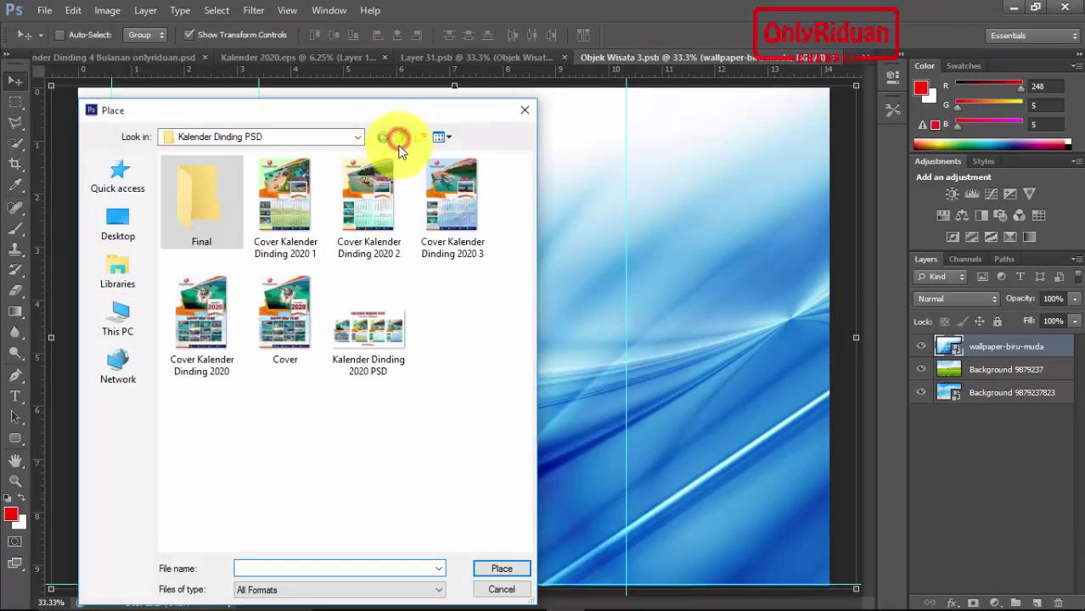
{"action": "left_click", "coordinate": [402, 137]}
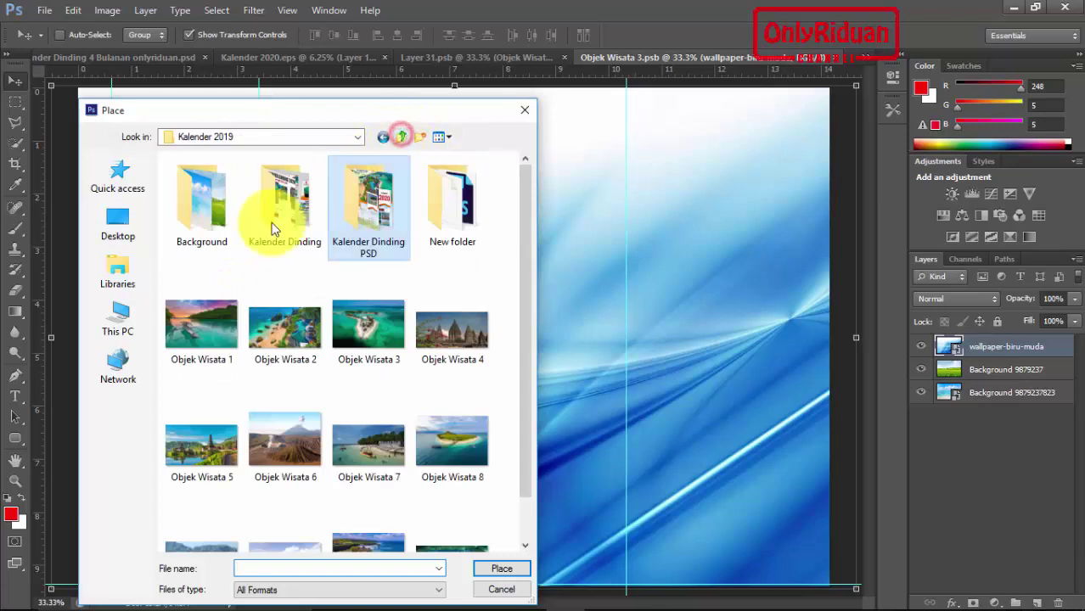
{"action": "double_click", "coordinate": [189, 212]}
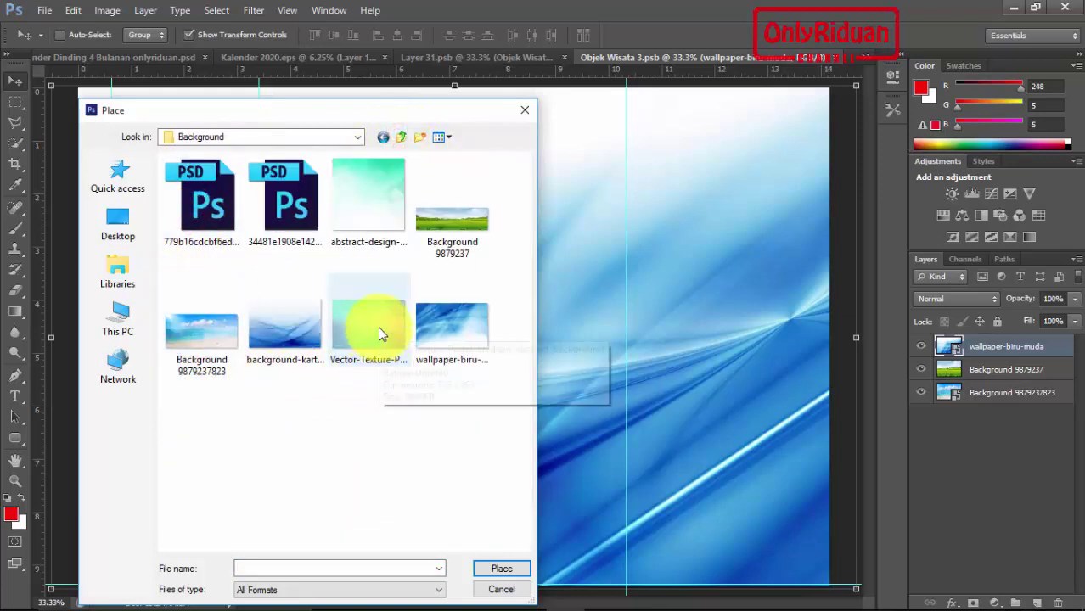
{"action": "left_click", "coordinate": [383, 208]}
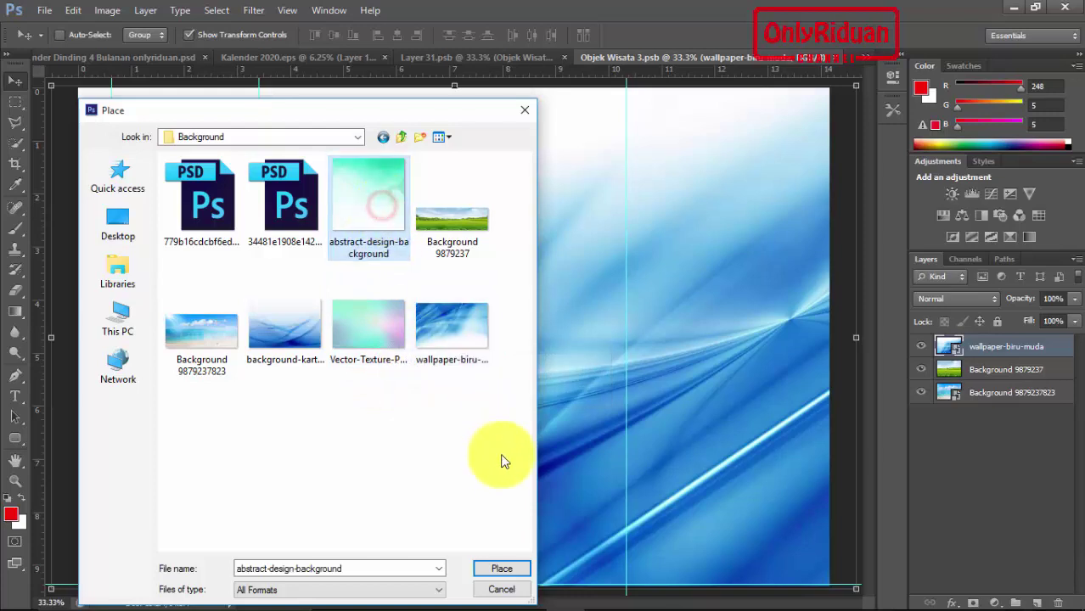
{"action": "left_click", "coordinate": [502, 569]}
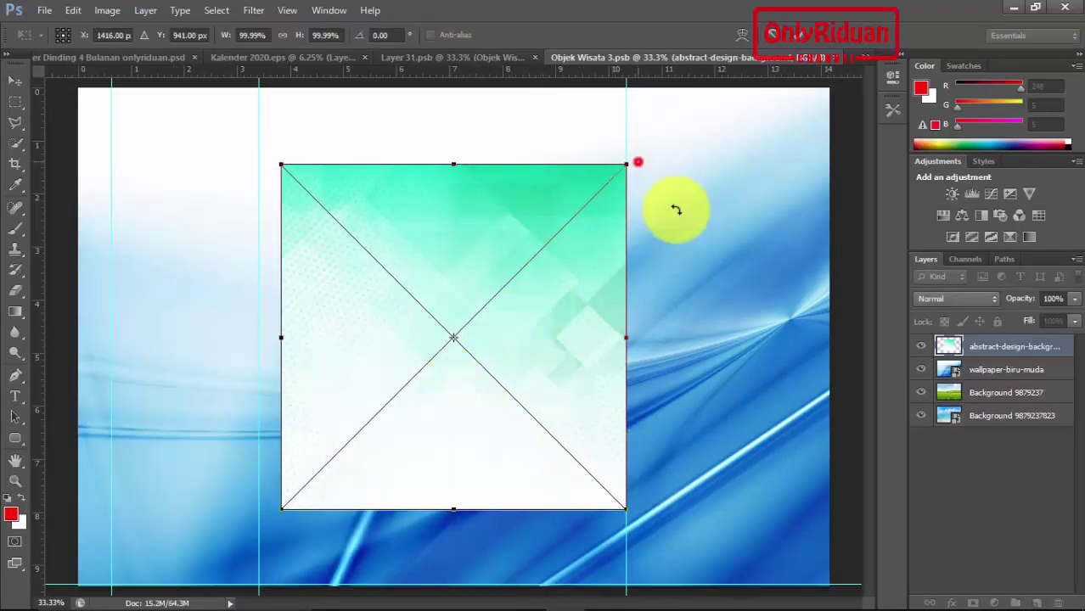
- Rotate the green image 180°, scale and move it to cover the canvas, then save and close
{"action": "mouse_move", "coordinate": [676, 209]}
{"action": "left_mouse_down"}
{"action": "mouse_move", "coordinate": [347, 476]}
{"action": "mouse_move", "coordinate": [336, 470]}
{"action": "mouse_move", "coordinate": [380, 453]}
{"action": "left_mouse_up"}
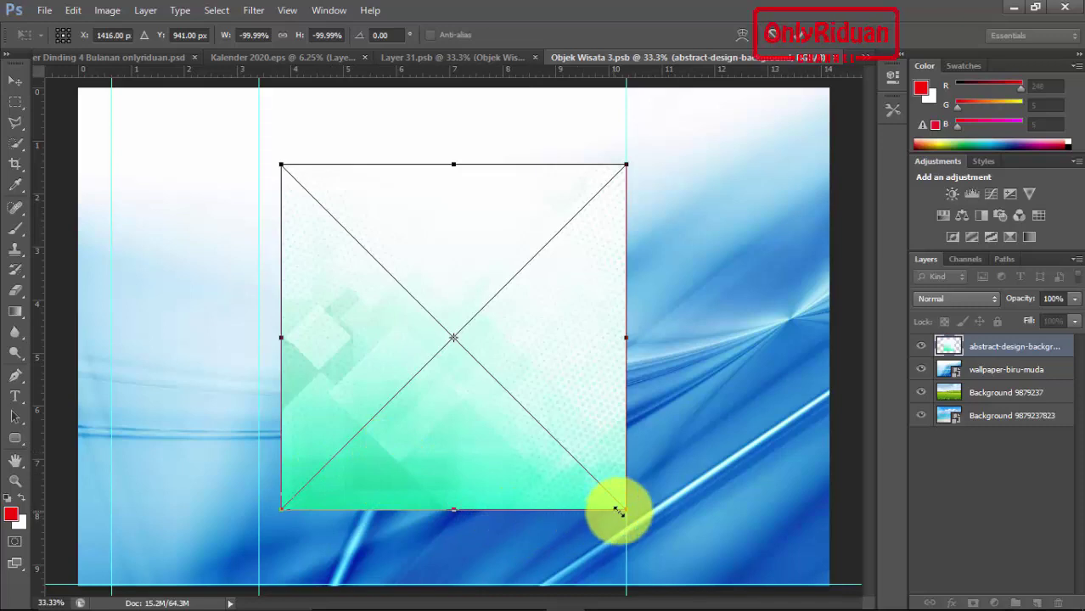
{"action": "mouse_move", "coordinate": [625, 510]}
{"action": "left_mouse_down"}
{"action": "mouse_move", "coordinate": [786, 606]}
{"action": "mouse_move", "coordinate": [928, 589]}
{"action": "mouse_move", "coordinate": [818, 504]}
{"action": "left_mouse_up"}
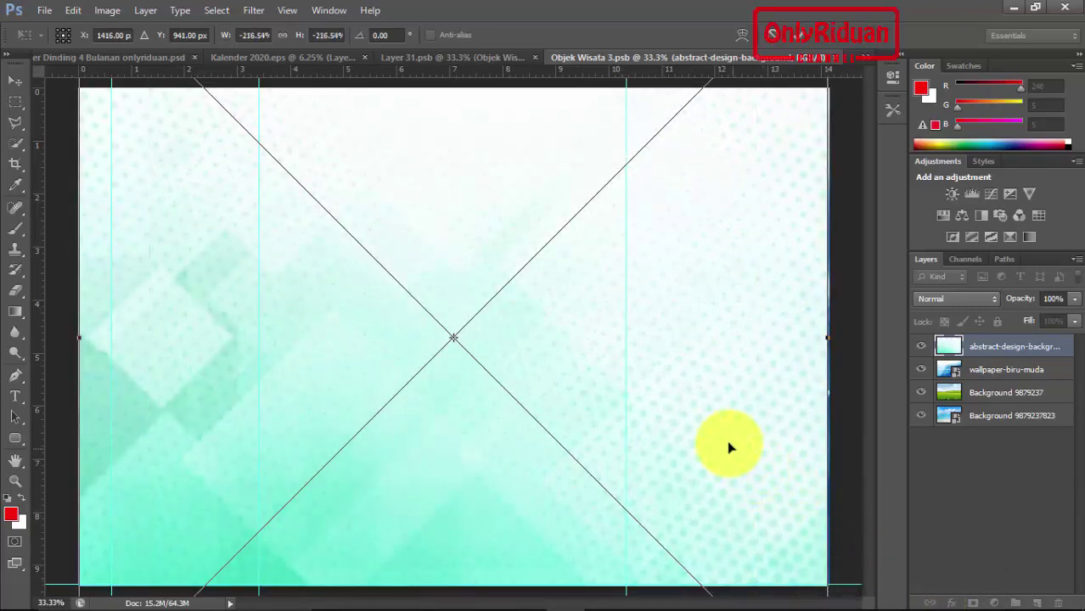
{"action": "left_click_drag", "start_coordinate": [727, 440], "coordinate": [727, 317]}
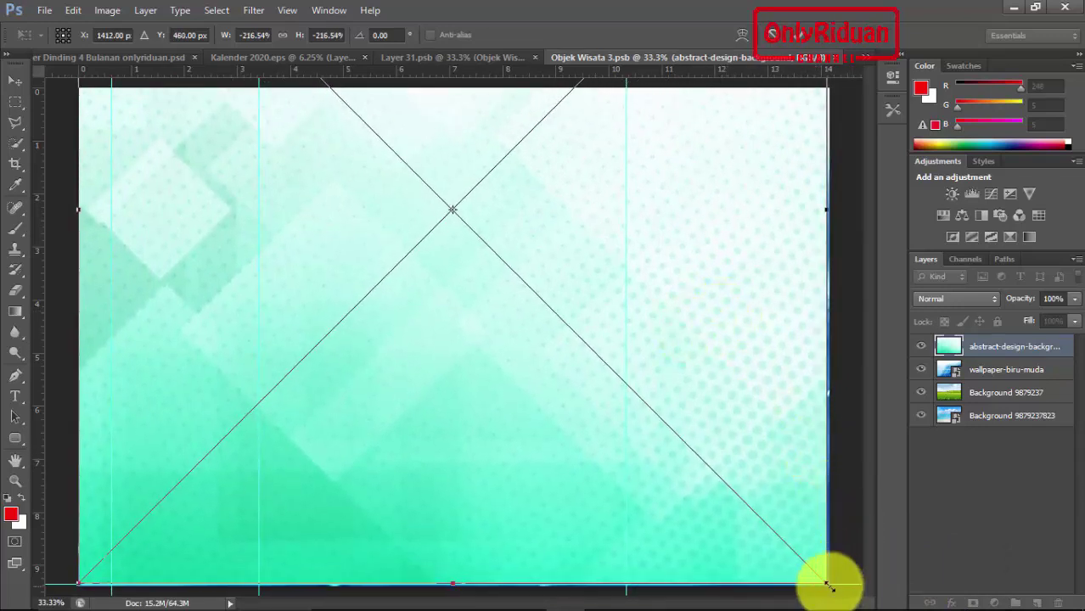
{"action": "left_click_drag", "start_coordinate": [828, 583], "coordinate": [832, 586]}
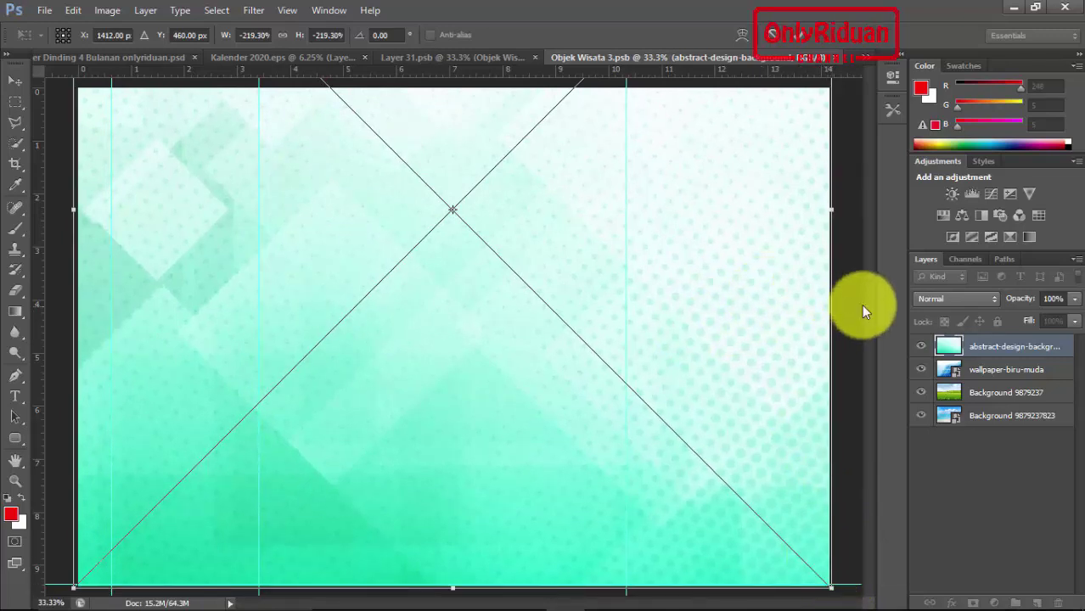
{"action": "key", "text": "Return"}
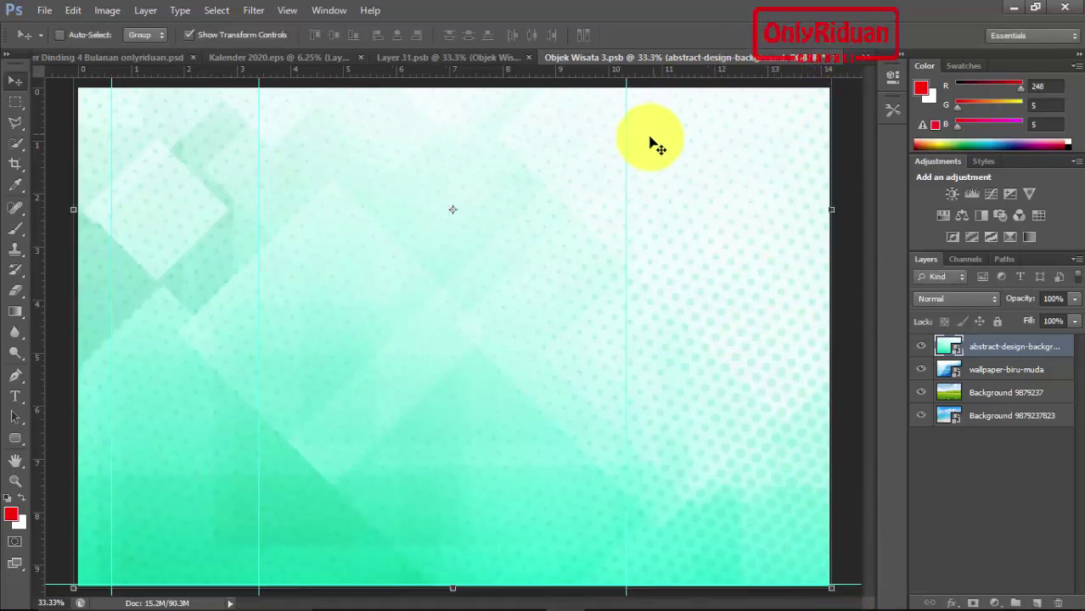
{"action": "left_click", "coordinate": [482, 242]}
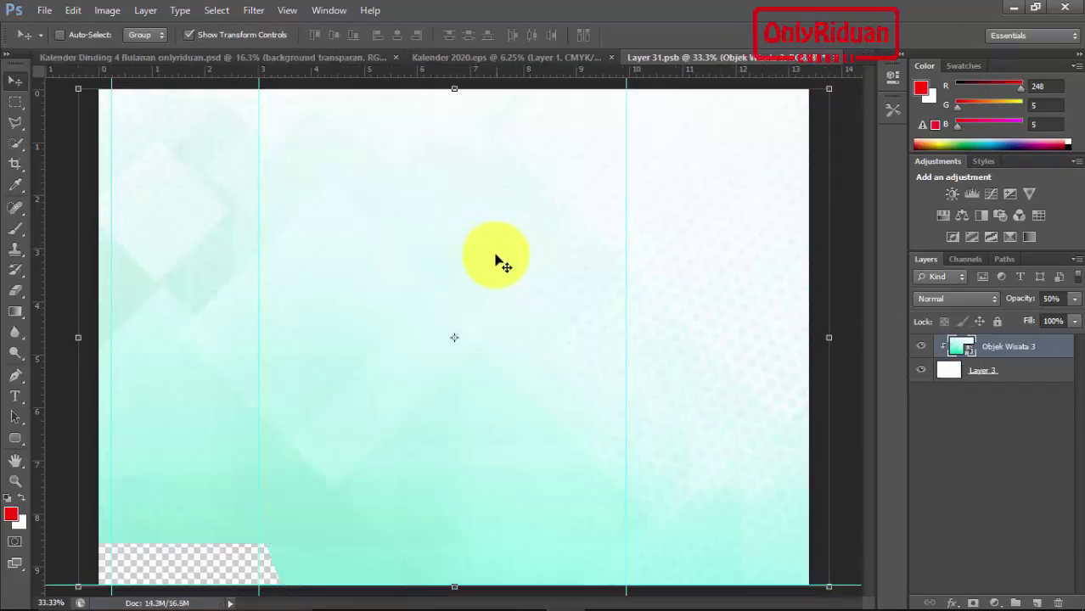
{"action": "left_click", "coordinate": [837, 64]}
- Save Layer 31.psb, then set the Background group's Color Fill 1 to cyan #06d6f5
{"action": "left_click", "coordinate": [487, 243]}
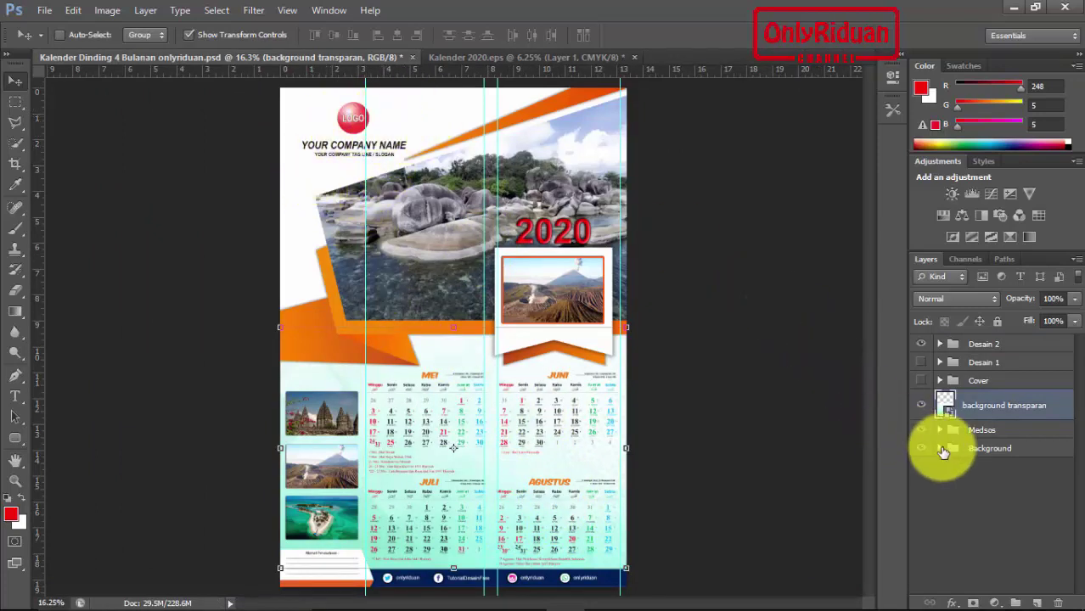
{"action": "left_click", "coordinate": [940, 449]}
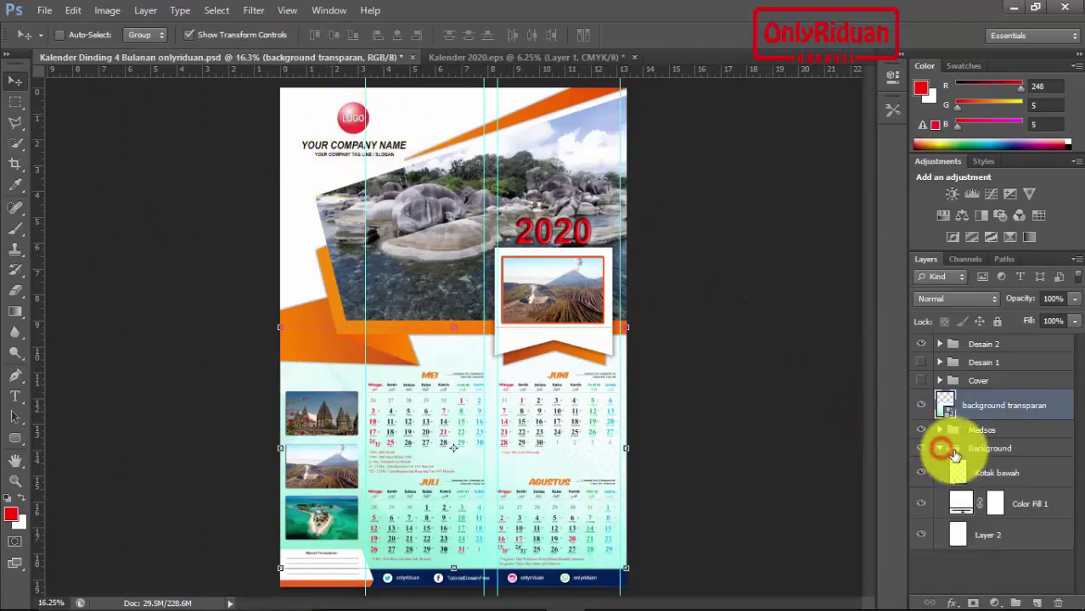
{"action": "double_click", "coordinate": [962, 505]}
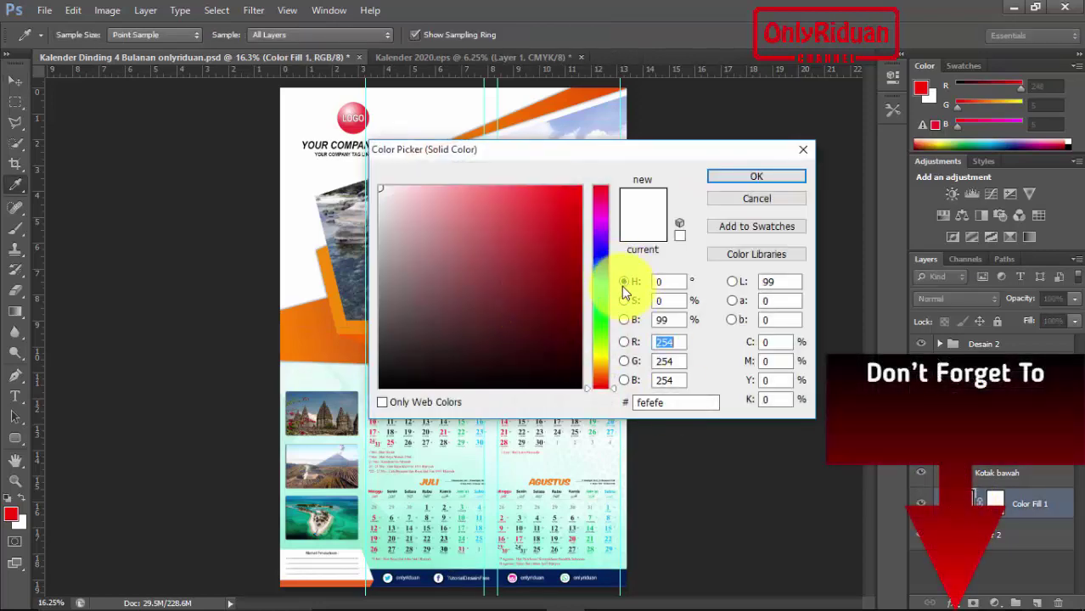
{"action": "mouse_move", "coordinate": [387, 189]}
{"action": "left_mouse_down"}
{"action": "mouse_move", "coordinate": [606, 287]}
{"action": "mouse_move", "coordinate": [605, 266]}
{"action": "left_mouse_up"}
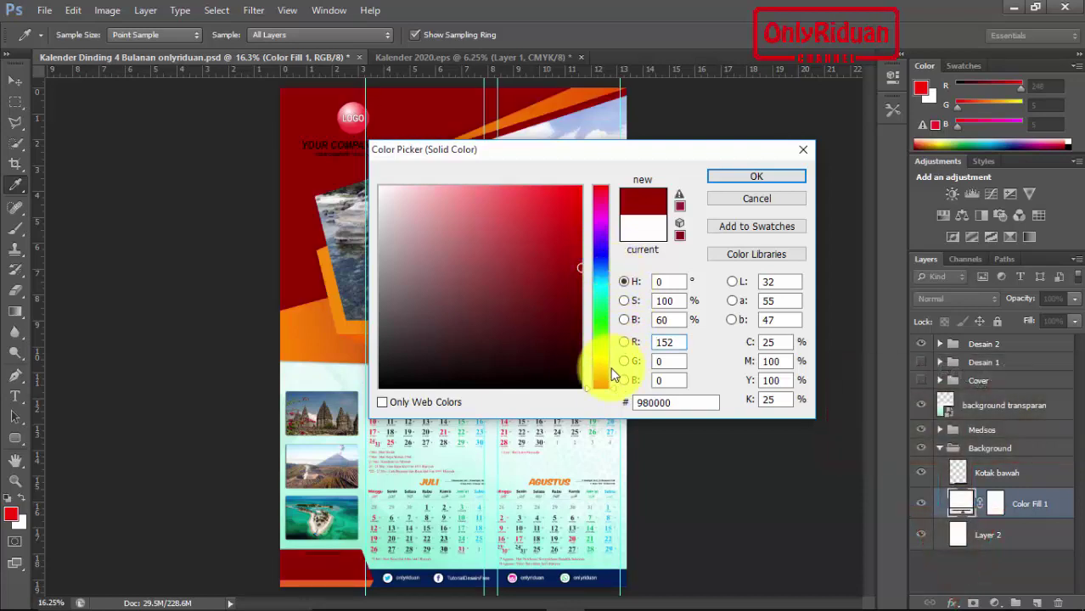
{"action": "left_click_drag", "start_coordinate": [614, 387], "coordinate": [618, 294]}
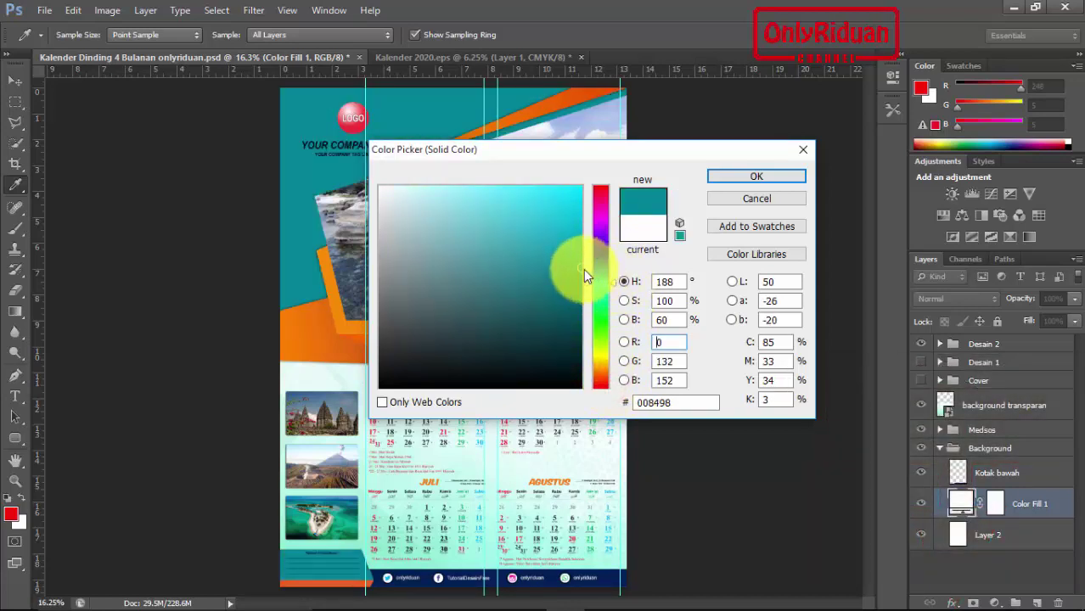
{"action": "left_click_drag", "start_coordinate": [581, 268], "coordinate": [577, 194]}
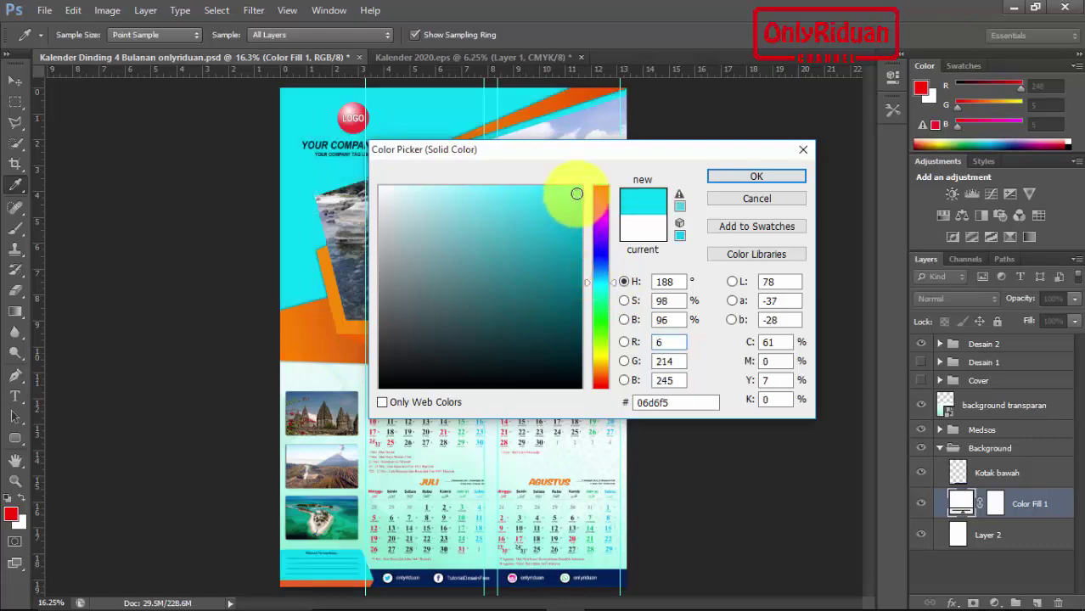
{"action": "left_click", "coordinate": [747, 178]}
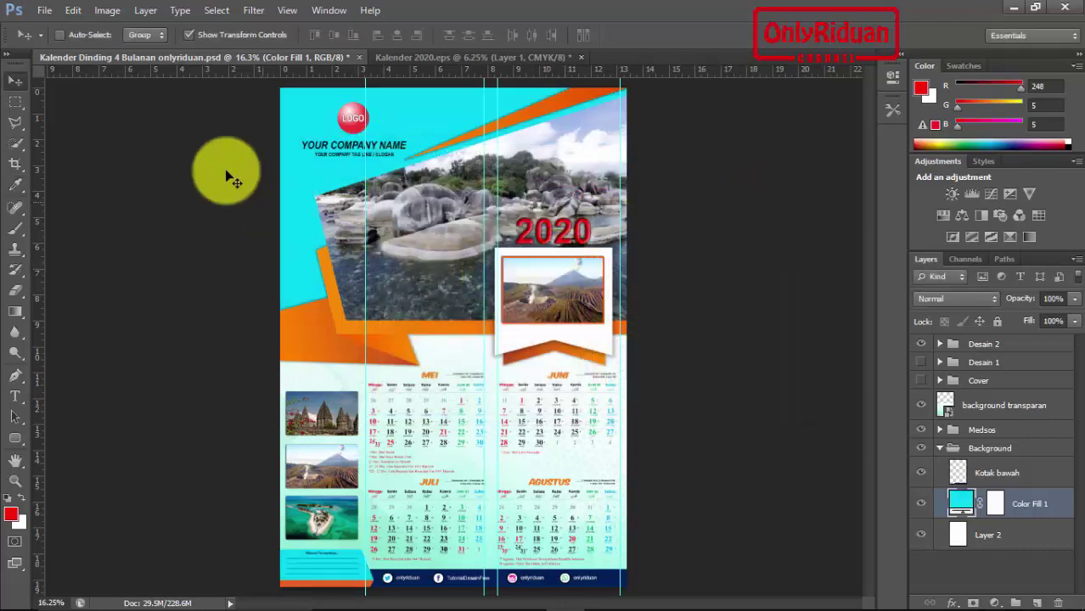
- Save the May–August page into Final as JPEG 'Desain 2', then open that folder in Explorer
{"action": "left_click", "coordinate": [44, 10]}
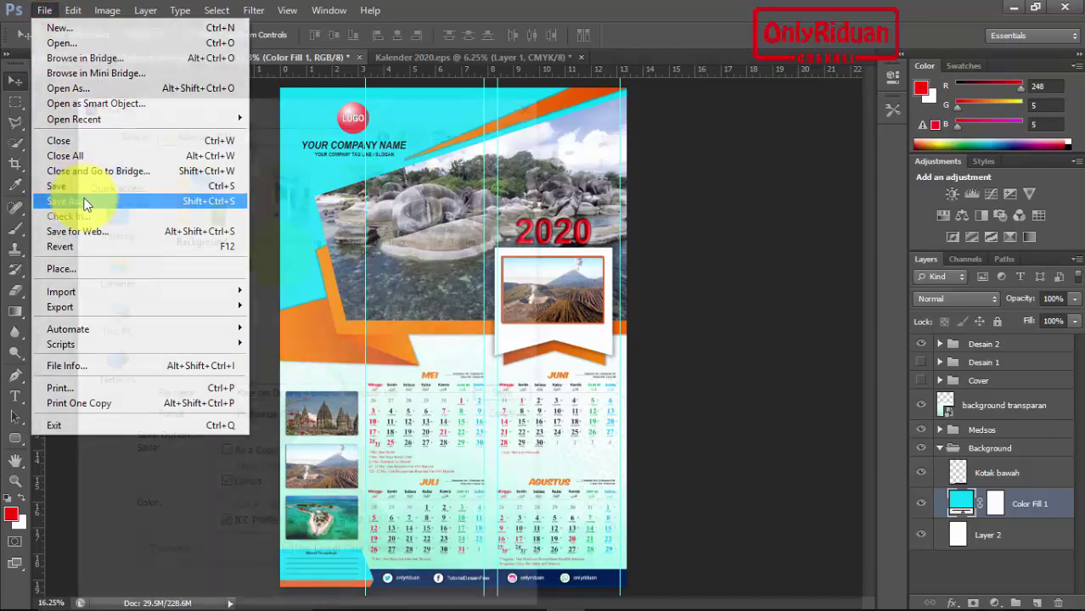
{"action": "left_click", "coordinate": [85, 202]}
{"action": "double_click", "coordinate": [211, 216]}
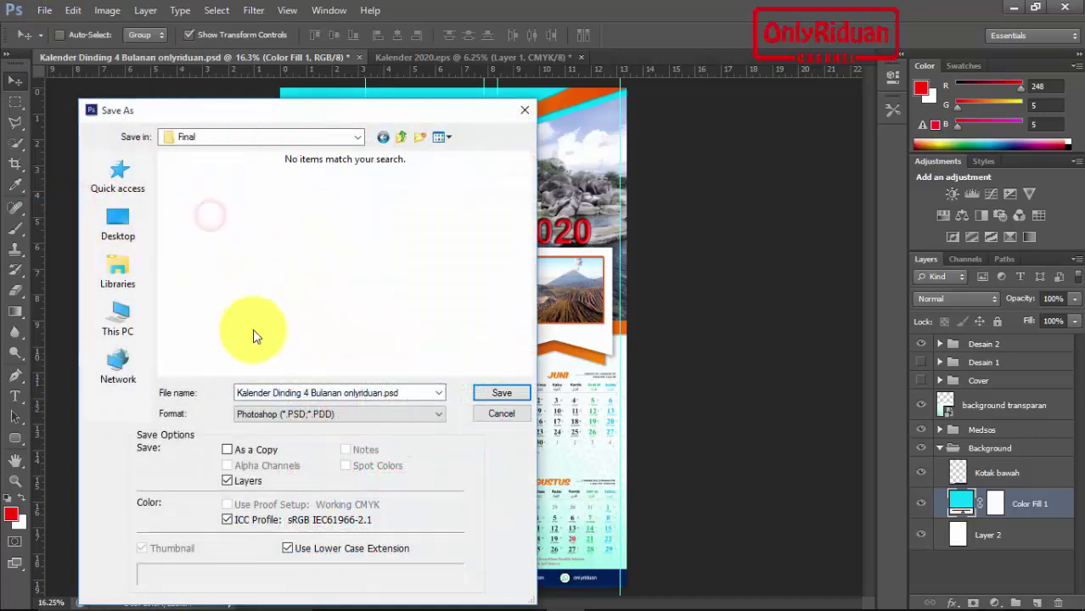
{"action": "left_click", "coordinate": [321, 416]}
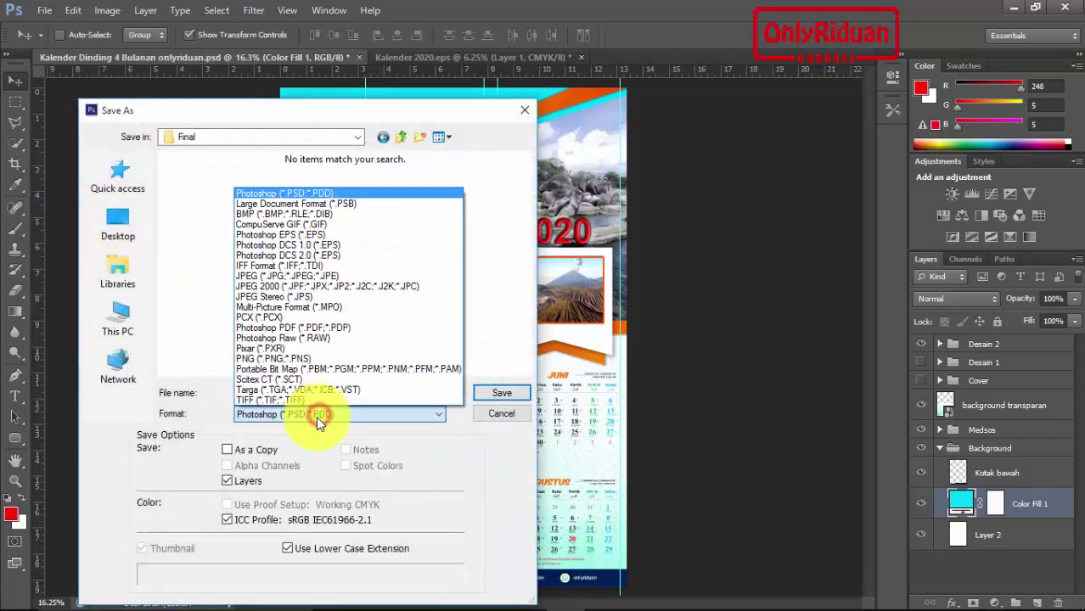
{"action": "left_click", "coordinate": [320, 279]}
{"action": "left_click", "coordinate": [285, 230]}
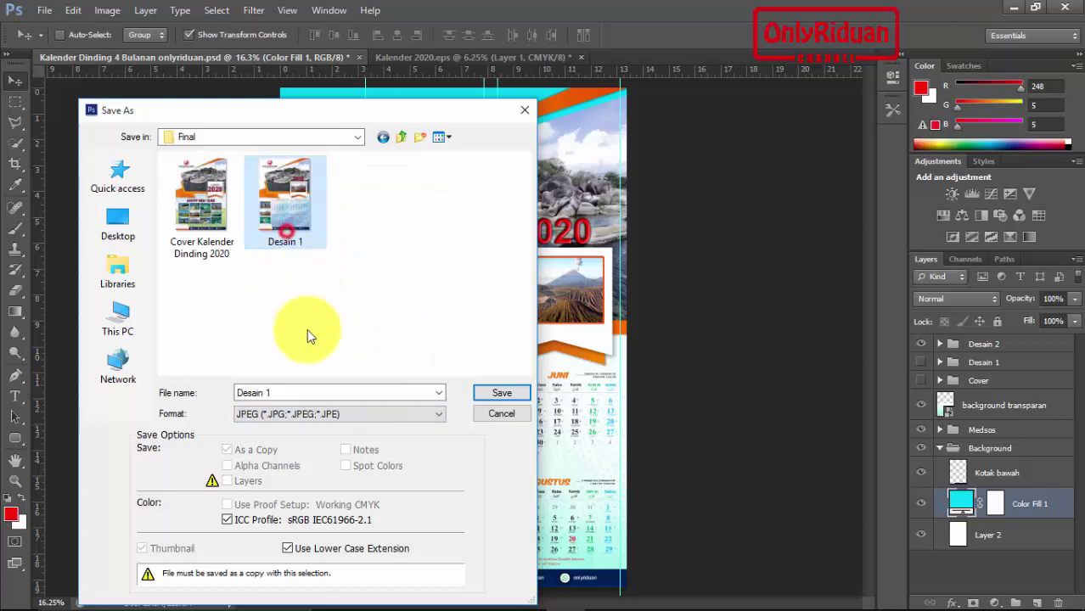
{"action": "left_click", "coordinate": [288, 390]}
{"action": "key", "text": "BackSpace"}
{"action": "type", "text": "2"}
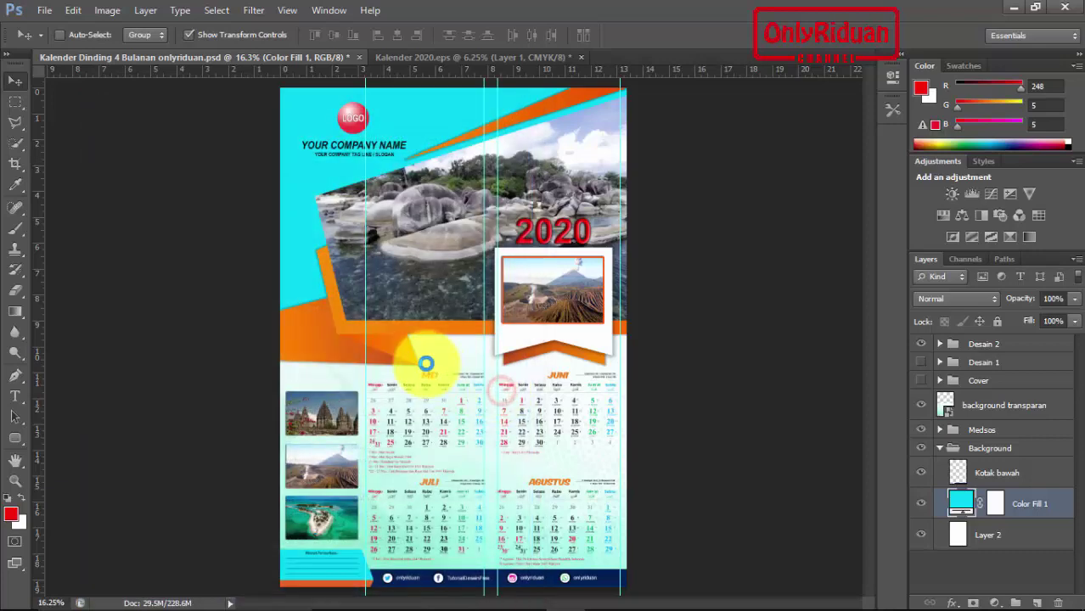
{"action": "left_click", "coordinate": [637, 146]}
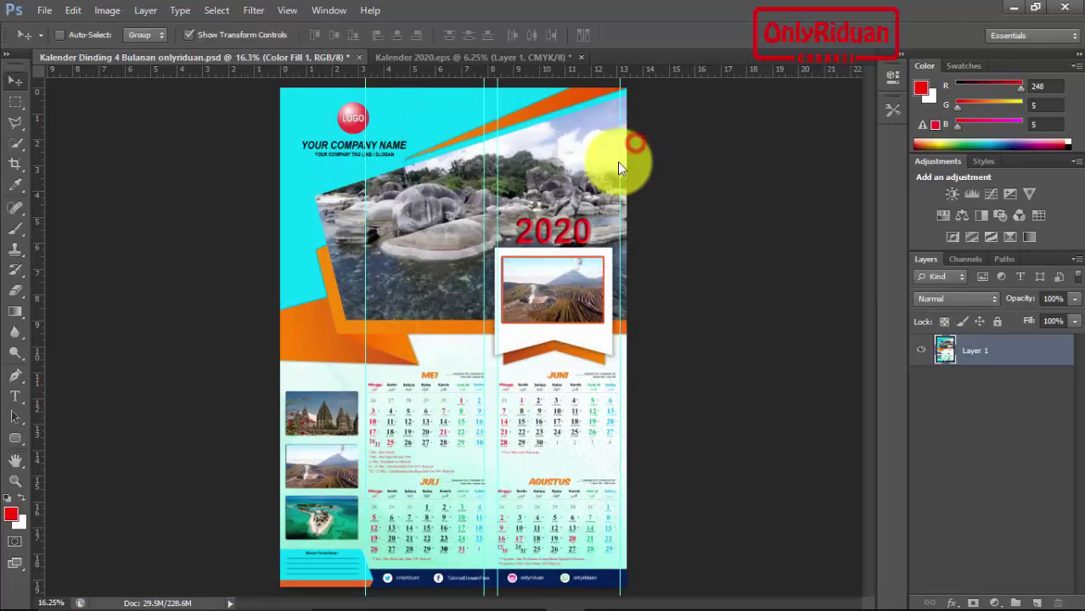
{"action": "left_click", "coordinate": [409, 595]}
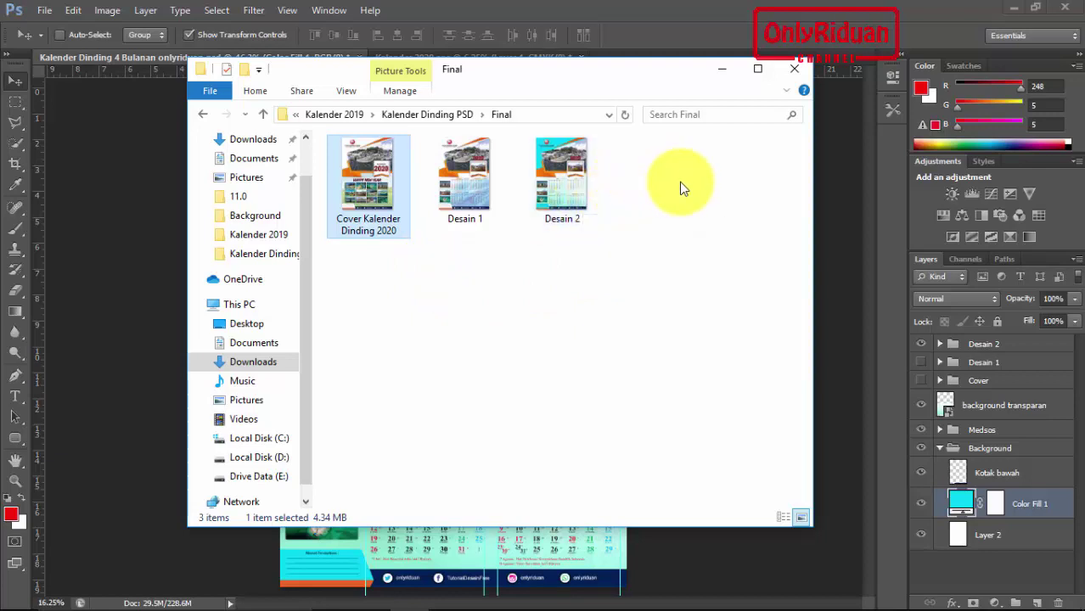
- View the exported Cover, Desain 1 and Desain 2 JPEGs in Photos, then minimize Photos and Explorer
{"action": "double_click", "coordinate": [385, 183]}
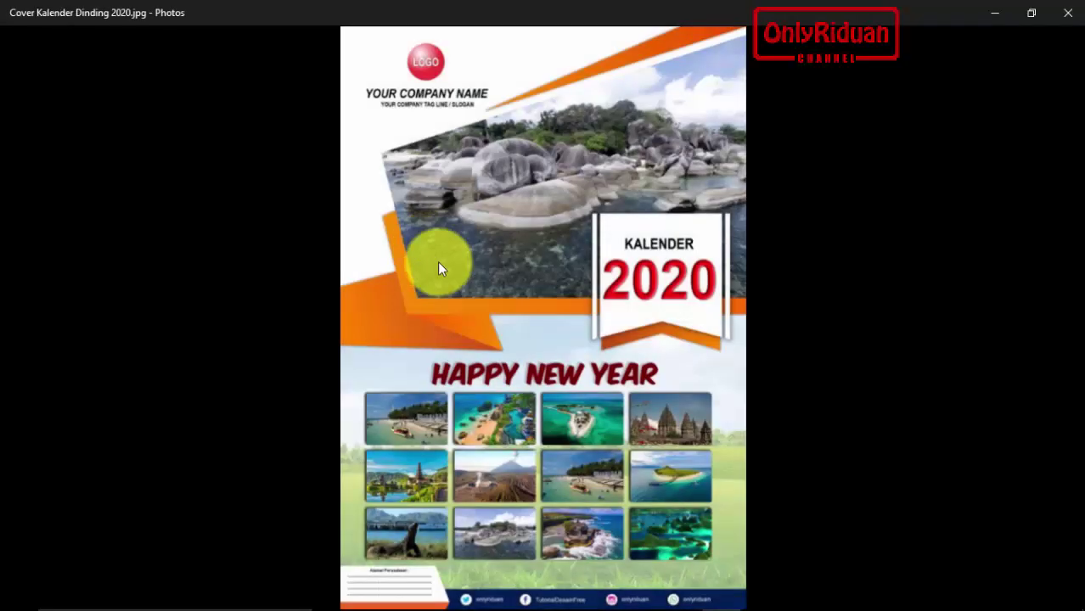
{"action": "left_click", "coordinate": [615, 586]}
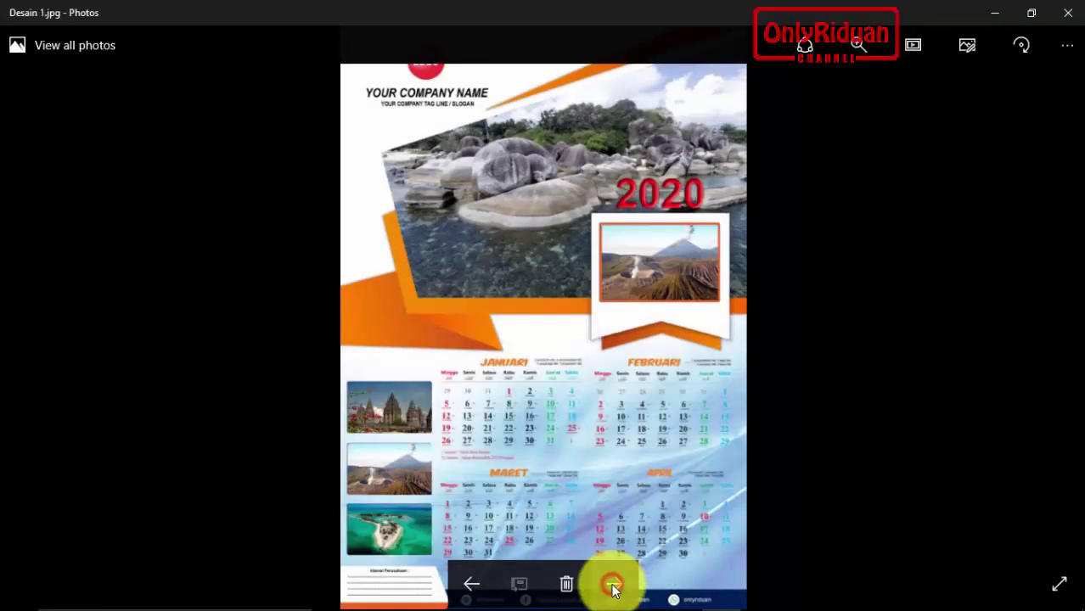
{"action": "left_click", "coordinate": [615, 586]}
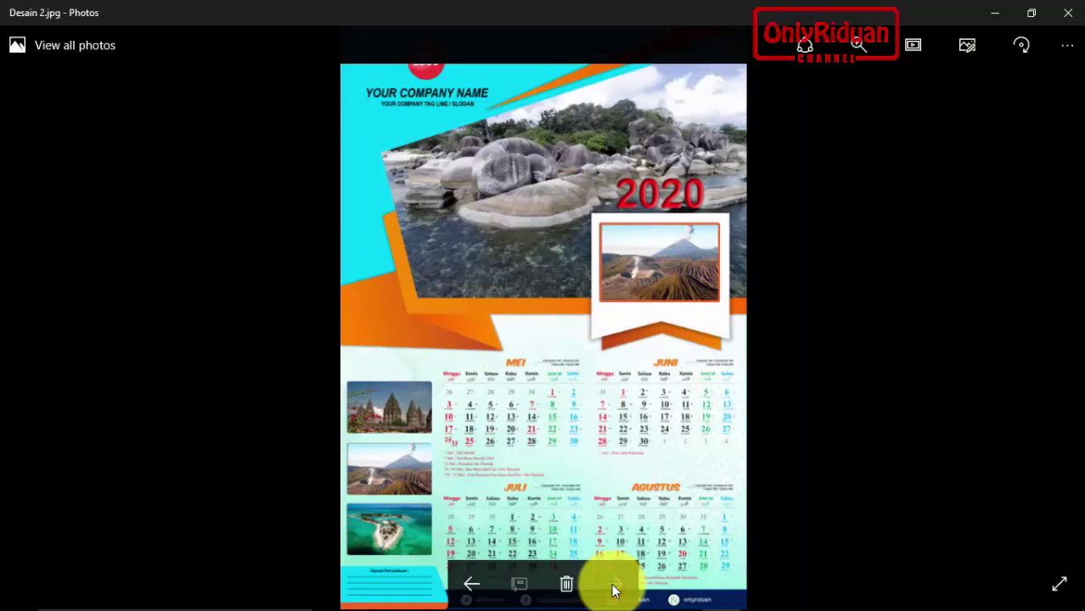
{"action": "left_click", "coordinate": [671, 418]}
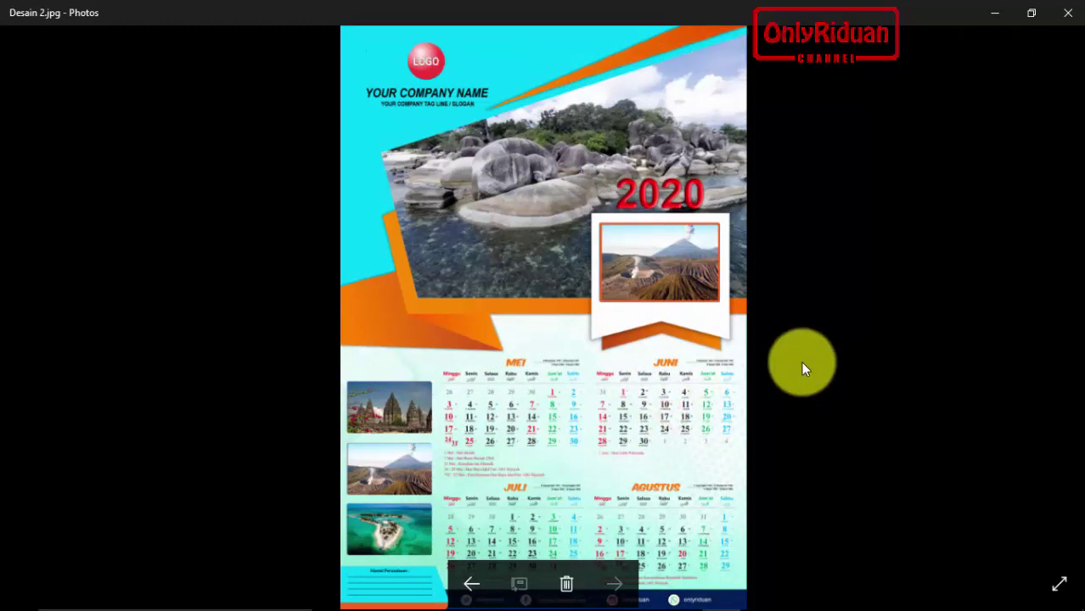
{"action": "left_click", "coordinate": [999, 15]}
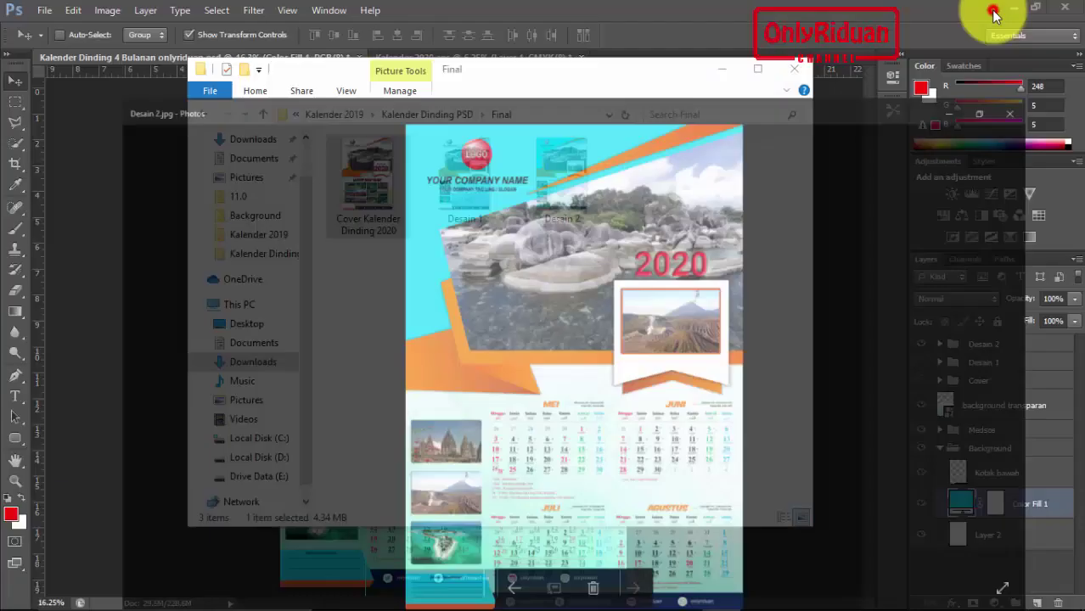
{"action": "left_click", "coordinate": [722, 67]}
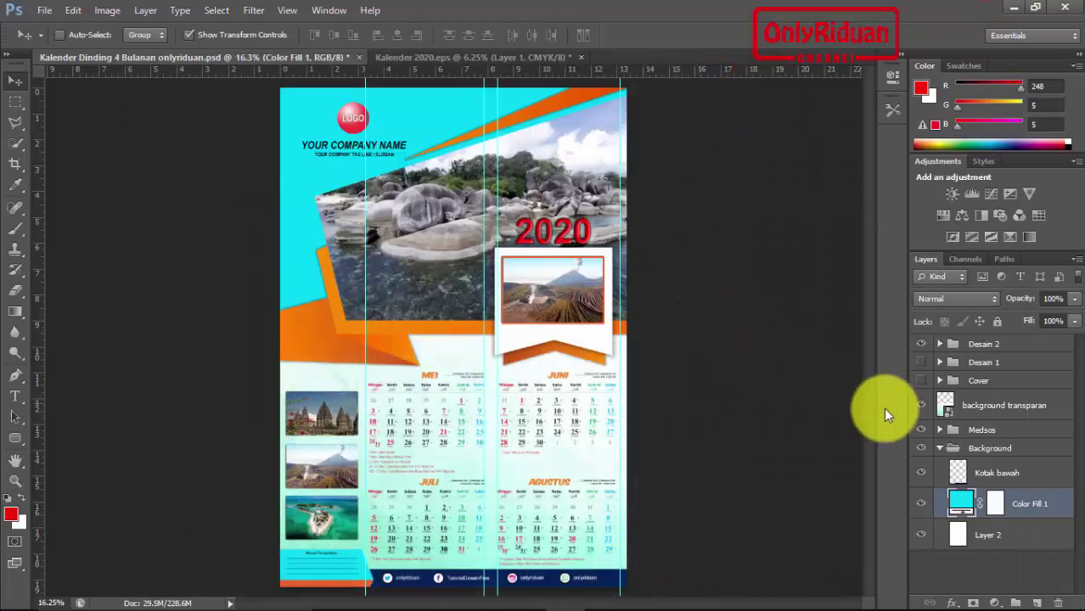
- Duplicate the Desain 2 group and name the copy Desain 3
{"action": "left_click", "coordinate": [990, 344]}
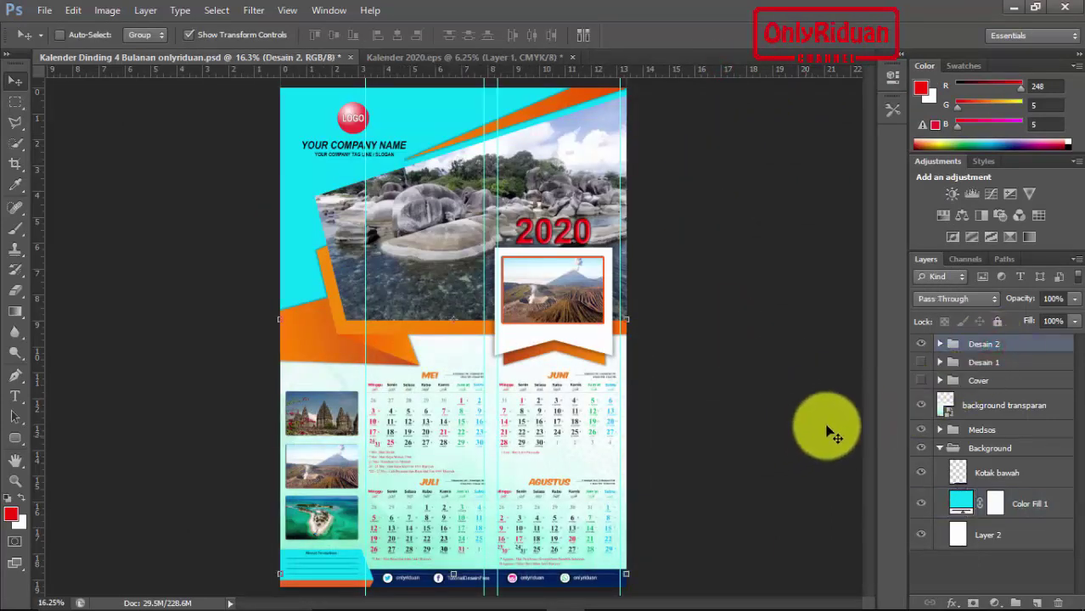
{"action": "key", "text": "ctrl+j"}
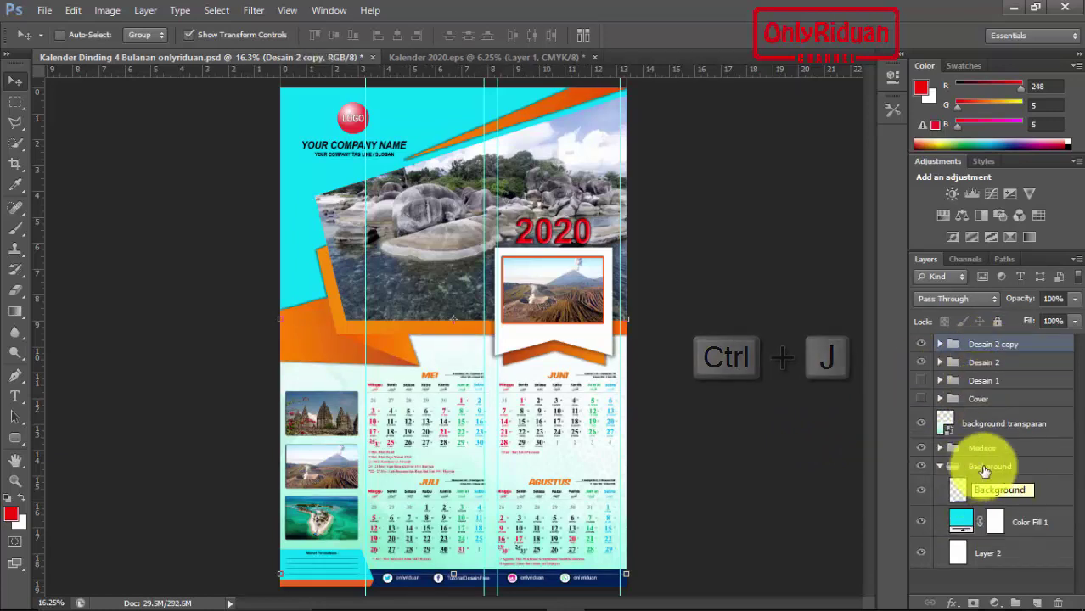
{"action": "double_click", "coordinate": [996, 345]}
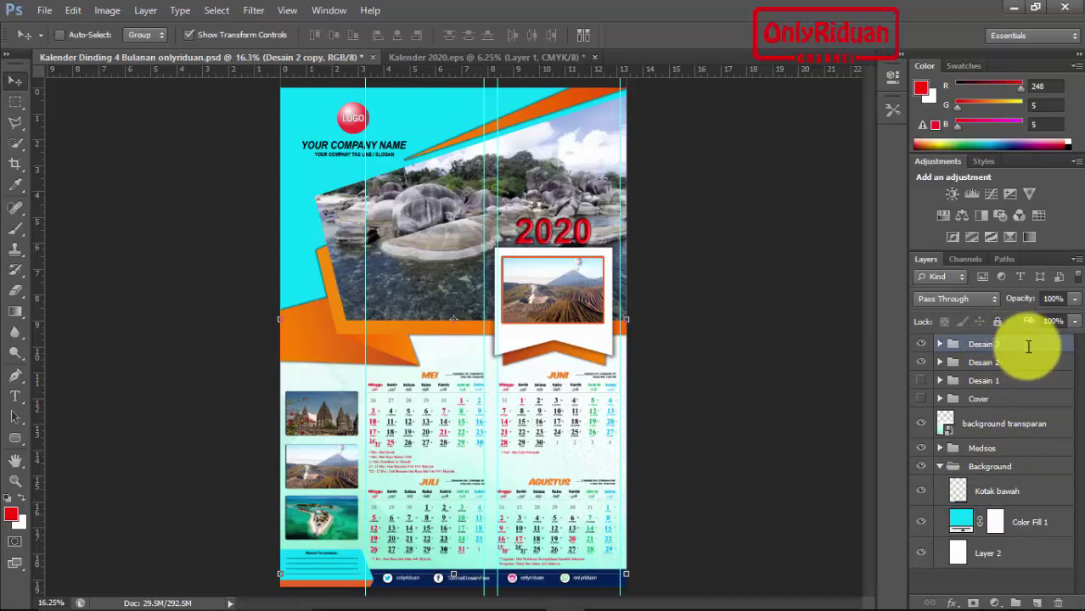
{"action": "key", "text": "Return"}
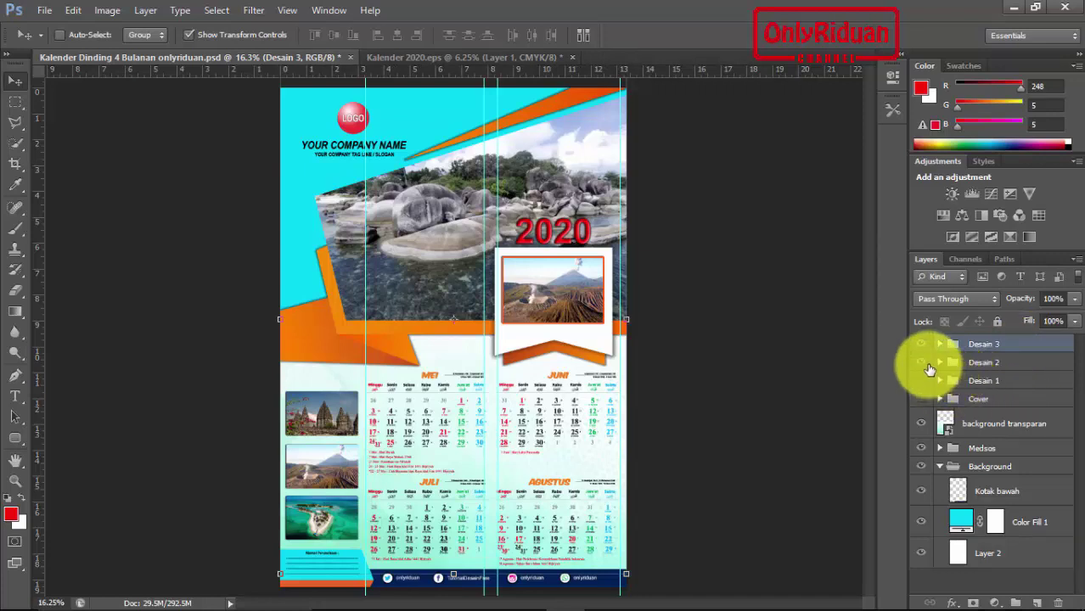
- Hide Desain 2 and expand the Desain 3 and Gambar Utama groups
{"action": "left_click", "coordinate": [923, 364]}
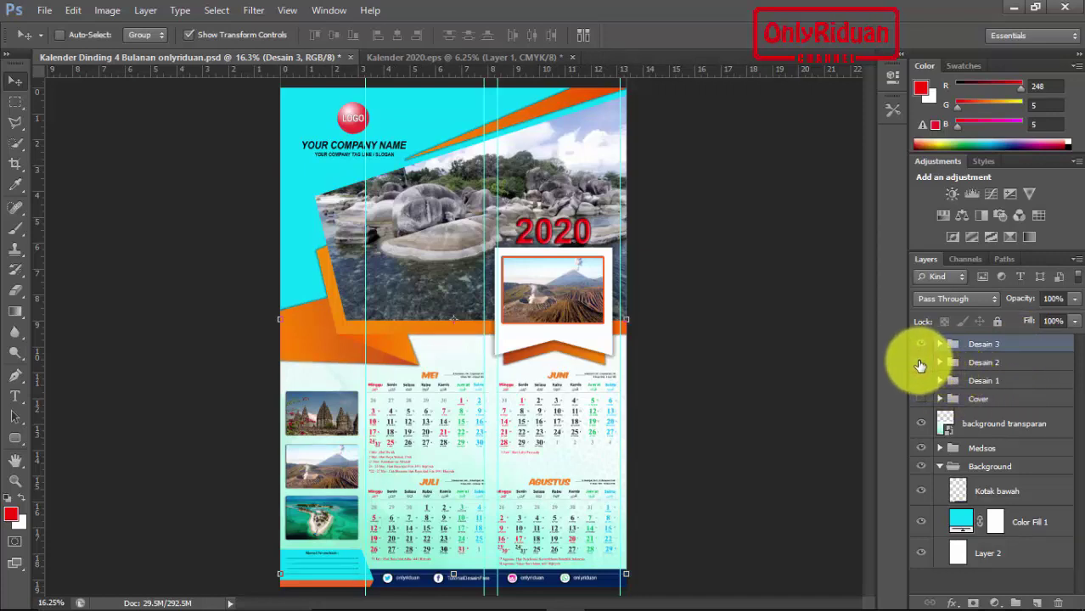
{"action": "left_click", "coordinate": [940, 344]}
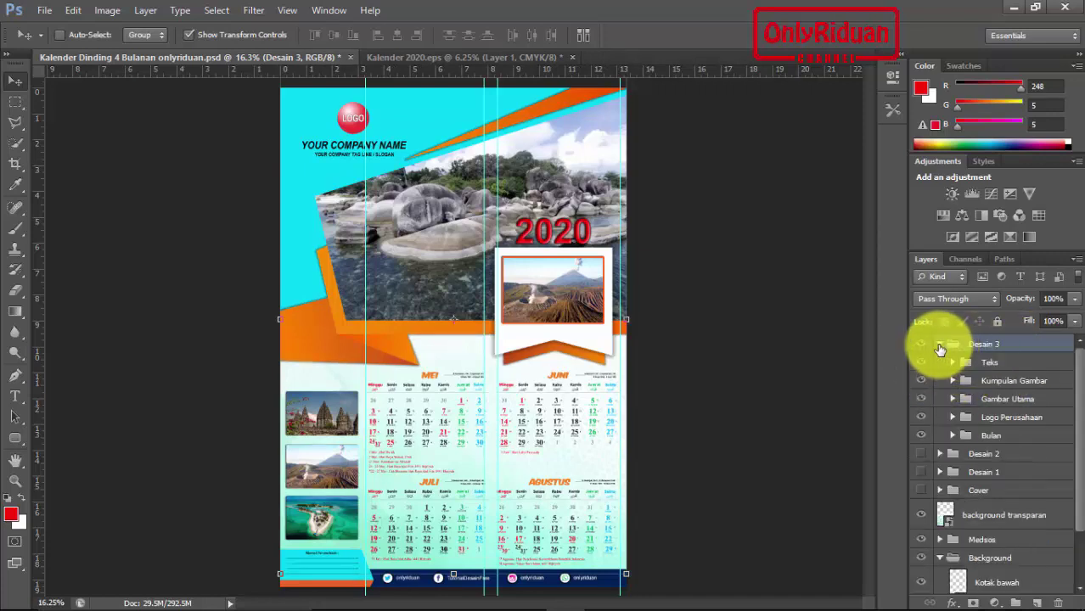
{"action": "scroll", "coordinate": [1042, 416], "scroll_direction": "down", "scroll_amount": 1}
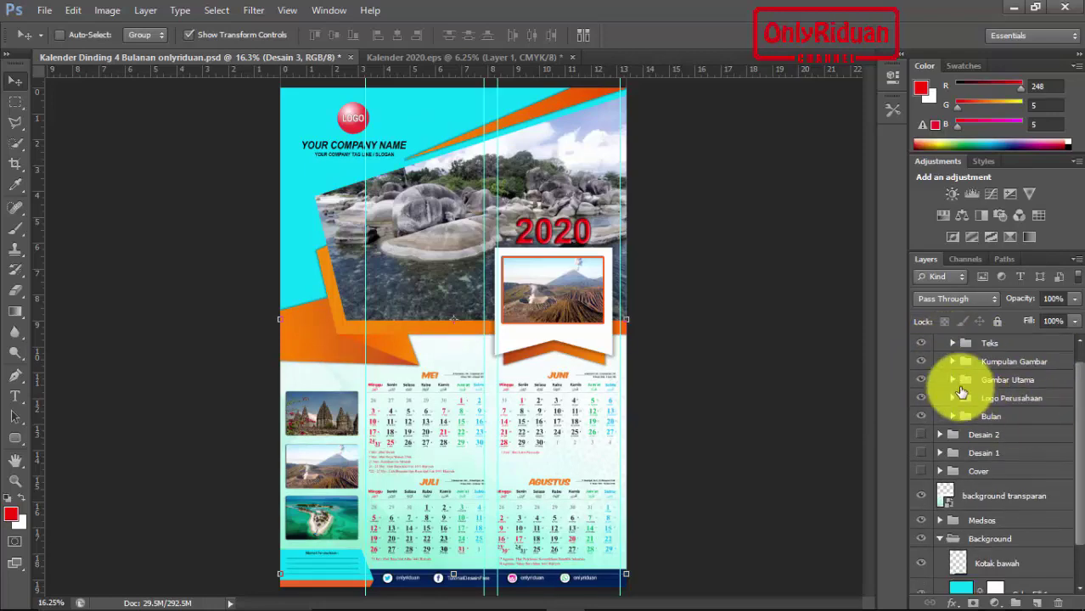
{"action": "left_click", "coordinate": [954, 381]}
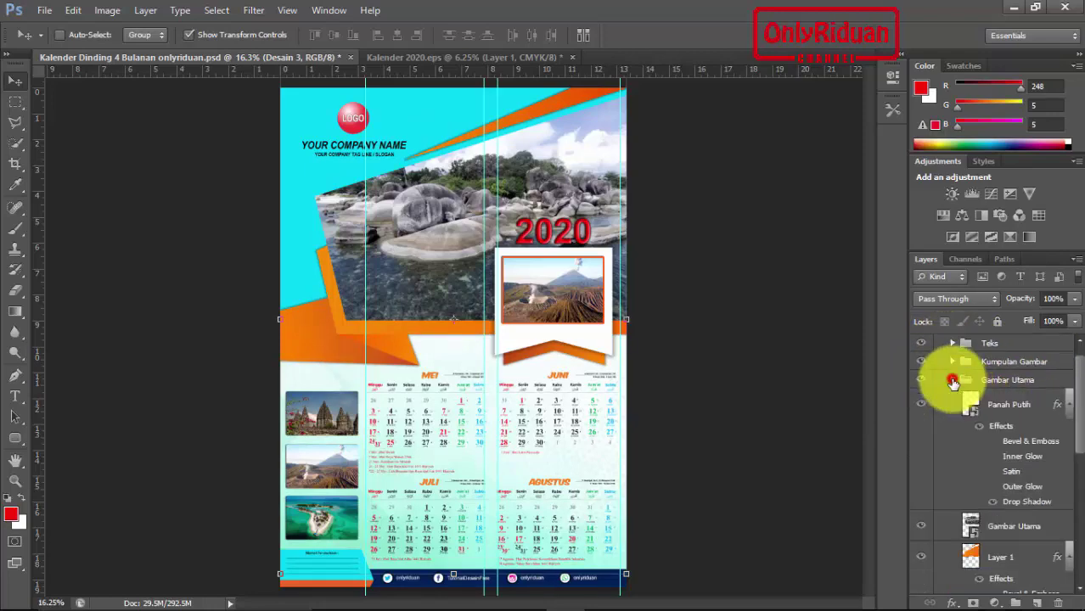
- Inside the nested Gambar Utama smart object, place the Objek Wisata 11 photo from Kalender 2019
{"action": "double_click", "coordinate": [972, 534]}
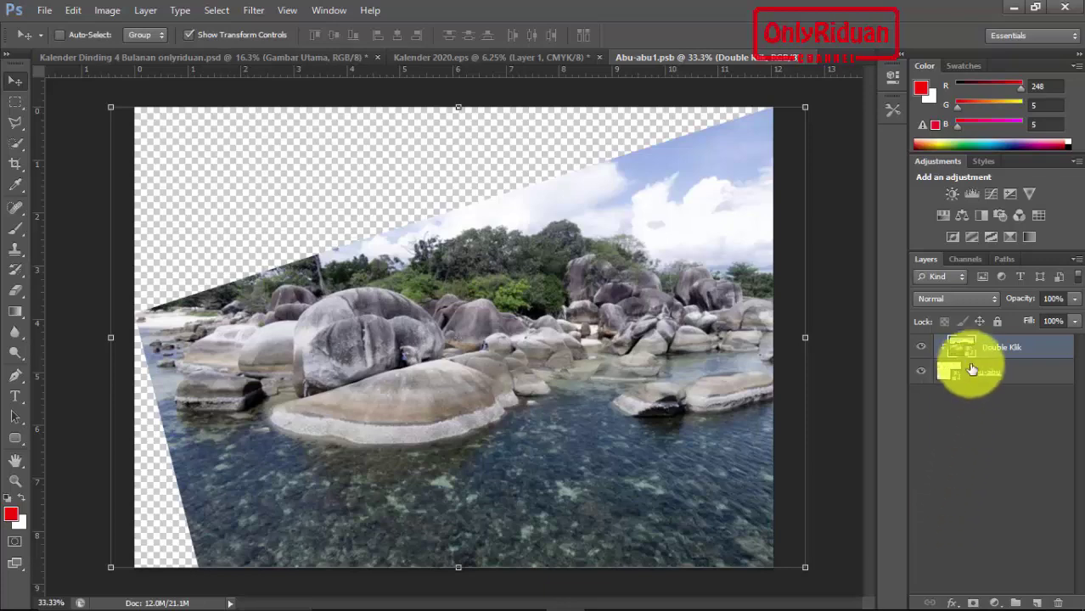
{"action": "double_click", "coordinate": [970, 355]}
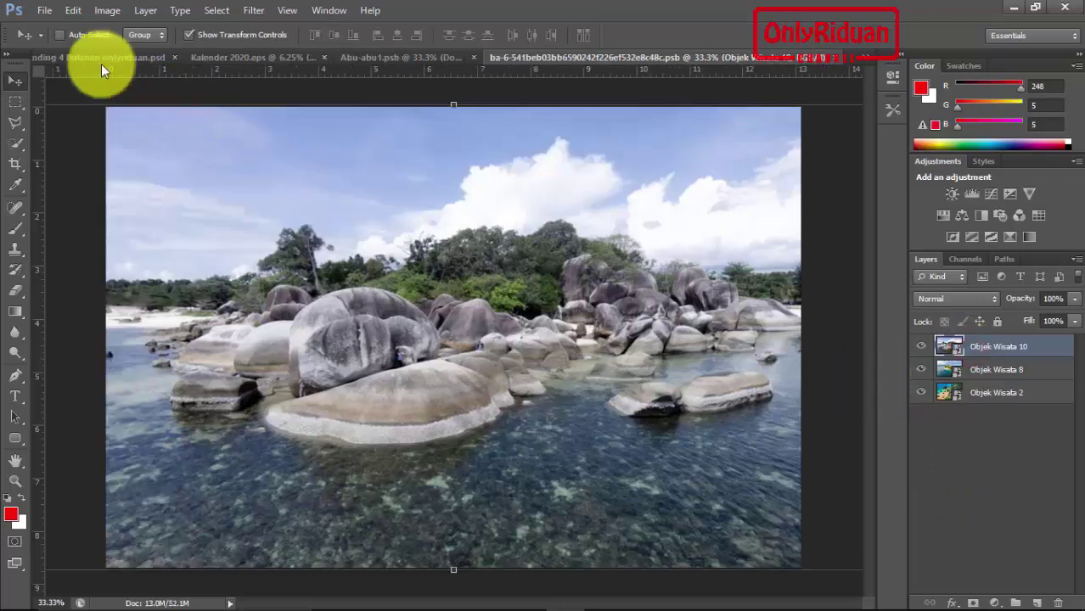
{"action": "left_click", "coordinate": [44, 13]}
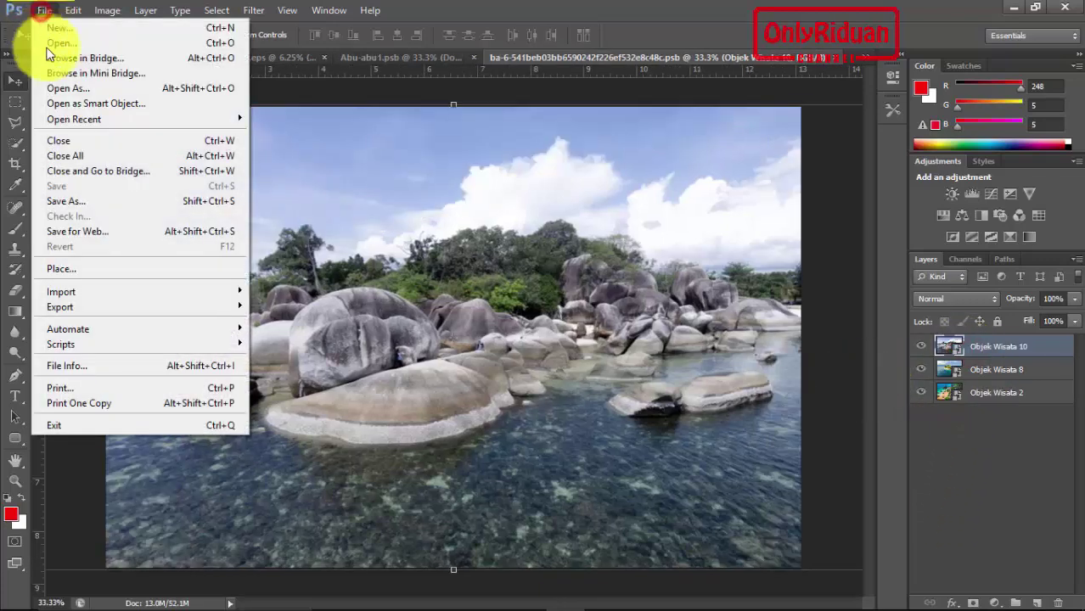
{"action": "left_click", "coordinate": [84, 265]}
{"action": "left_click", "coordinate": [400, 136]}
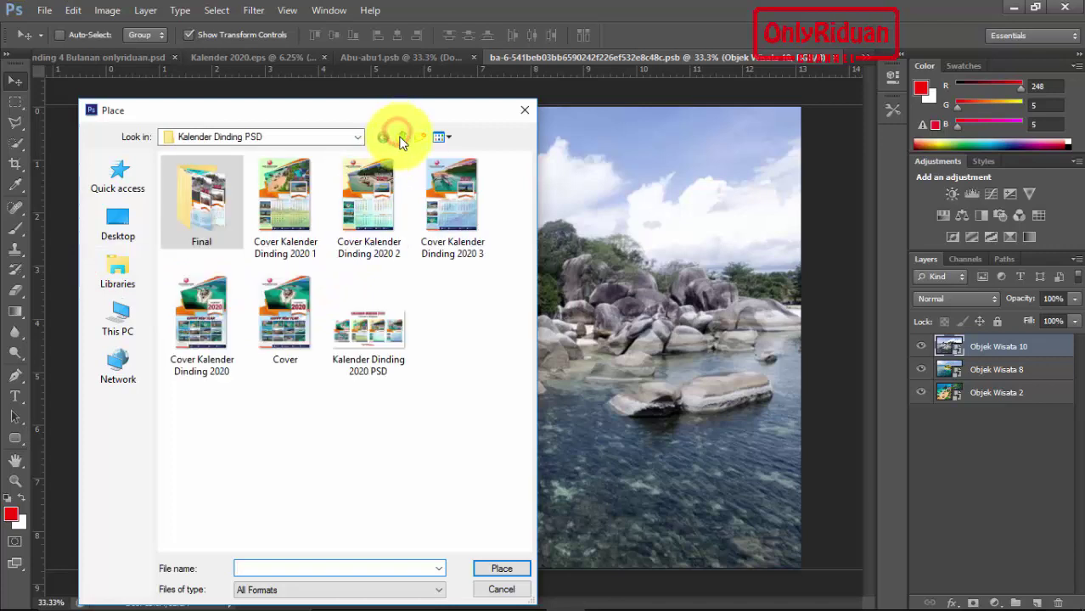
{"action": "left_click_drag", "start_coordinate": [533, 264], "coordinate": [537, 369]}
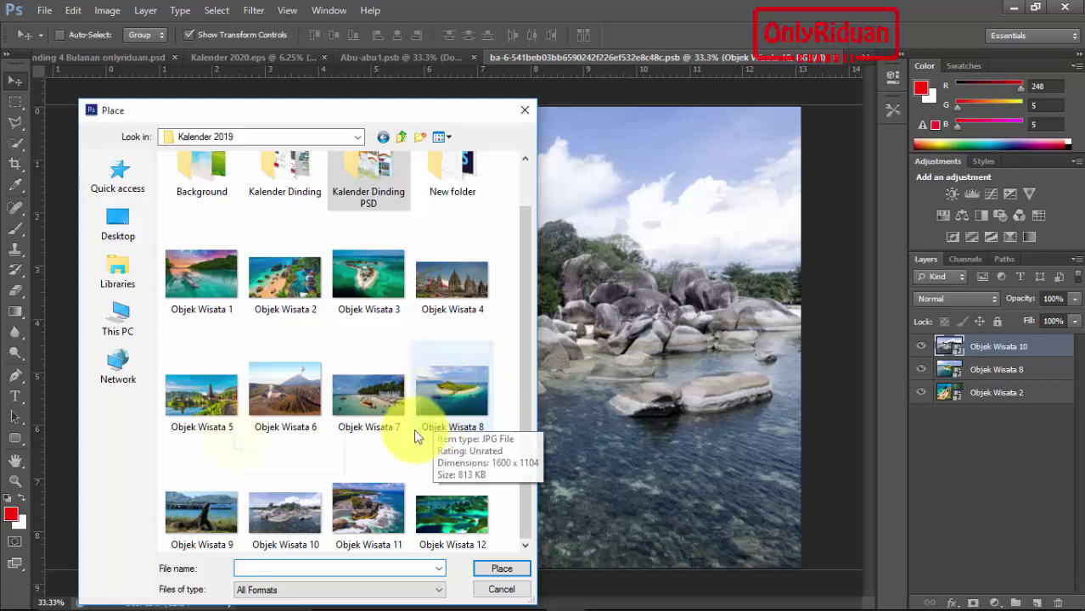
{"action": "left_click", "coordinate": [372, 510]}
{"action": "left_click", "coordinate": [506, 570]}
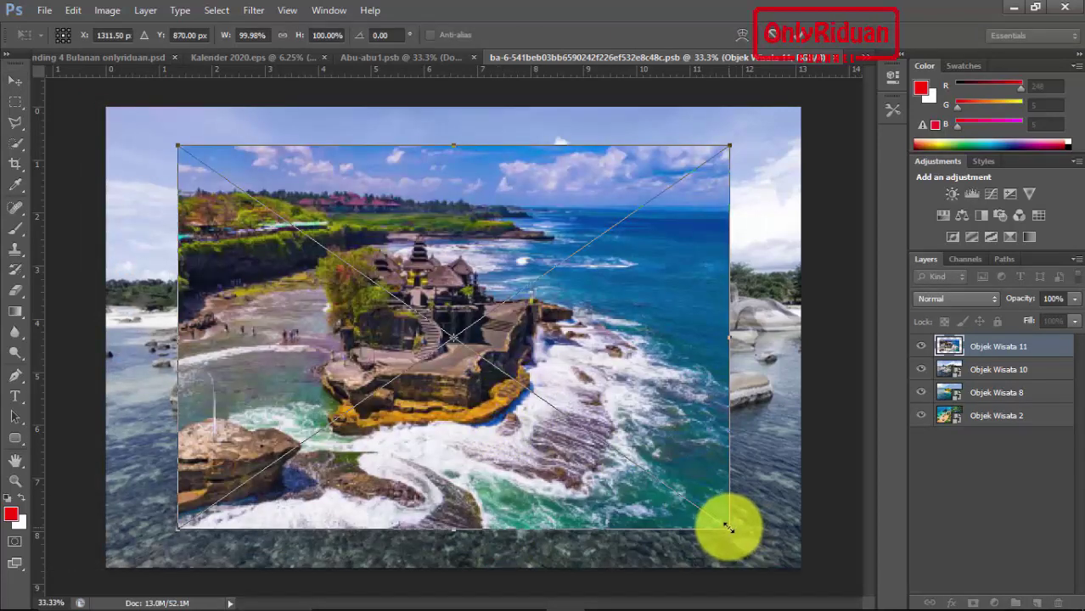
- Enlarge the photo to fill the canvas, then save and close both embedded documents
{"action": "left_click_drag", "start_coordinate": [729, 528], "coordinate": [801, 583]}
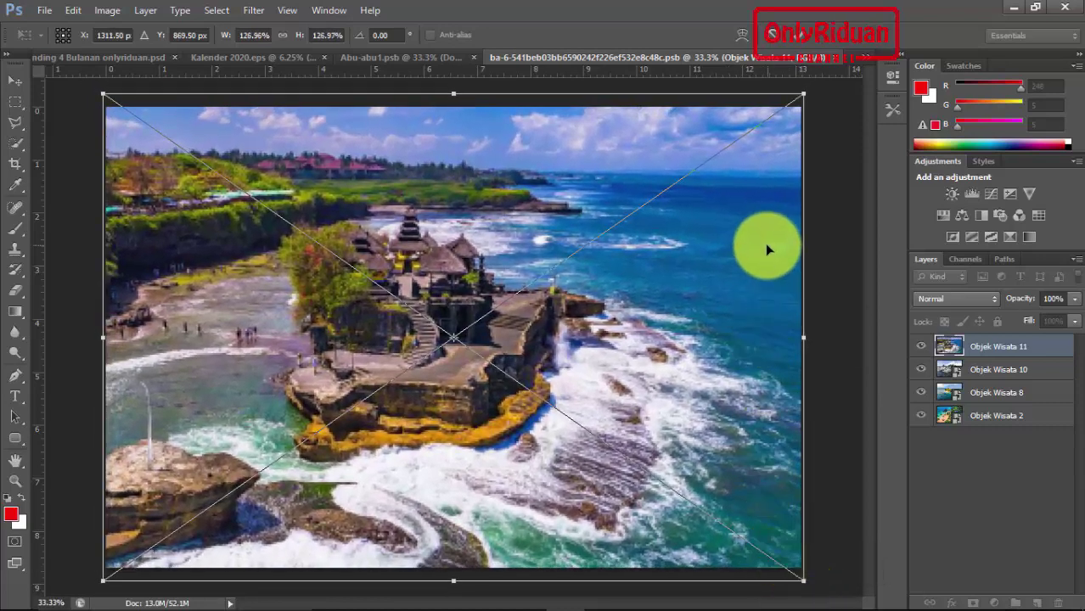
{"action": "left_click", "coordinate": [800, 40]}
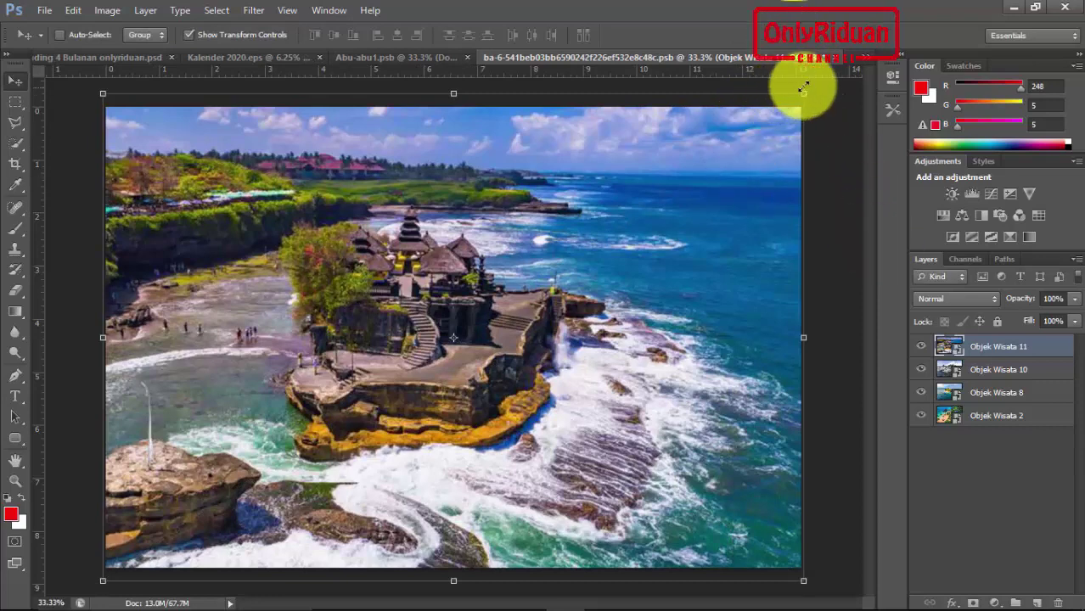
{"action": "left_click", "coordinate": [837, 60]}
{"action": "left_click", "coordinate": [491, 252]}
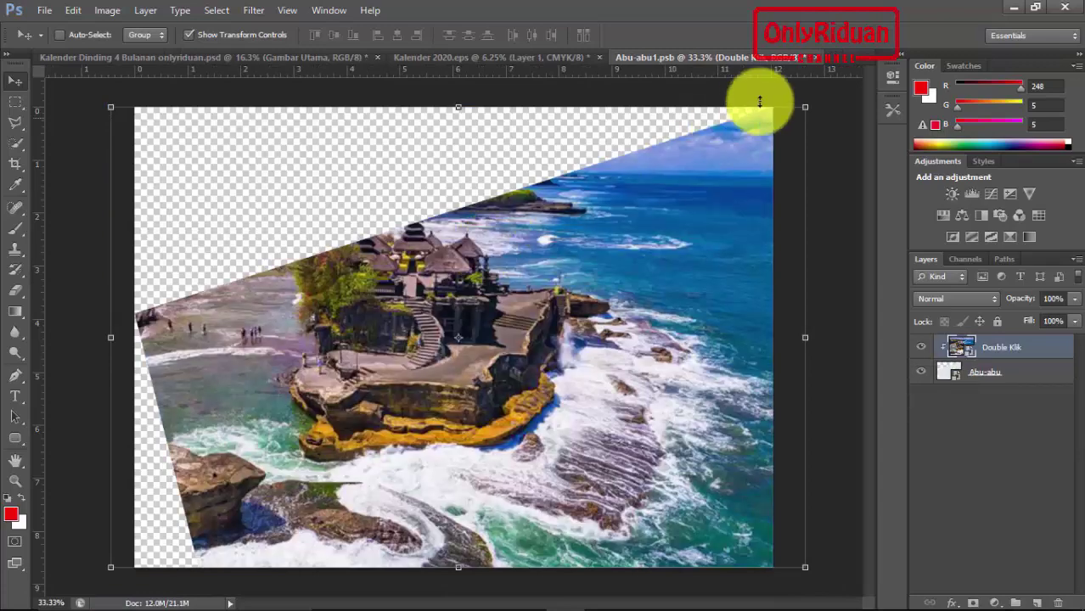
{"action": "left_click", "coordinate": [817, 61]}
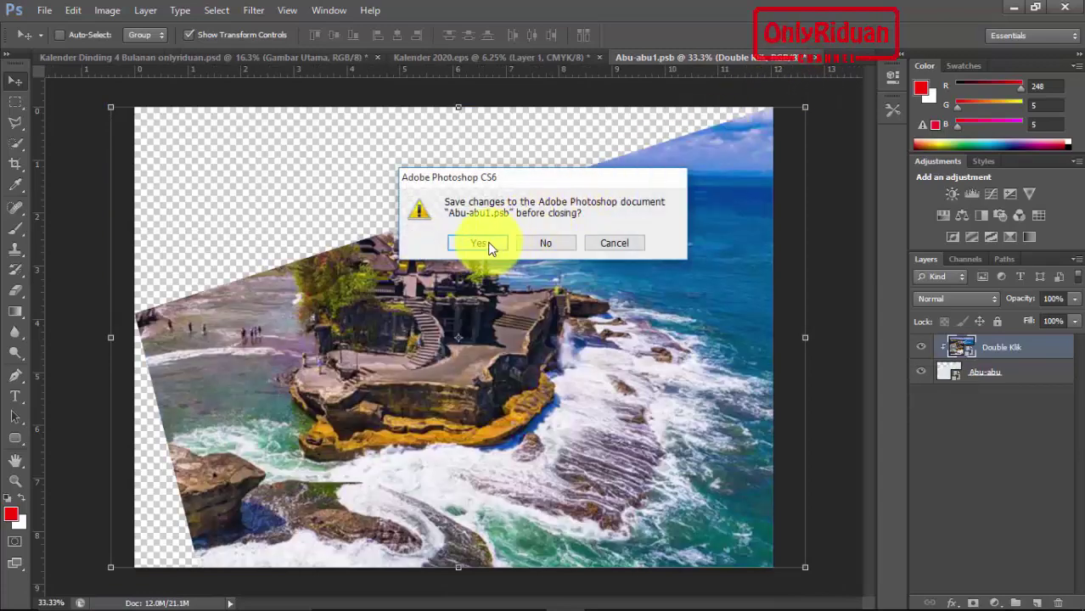
{"action": "left_click", "coordinate": [489, 246]}
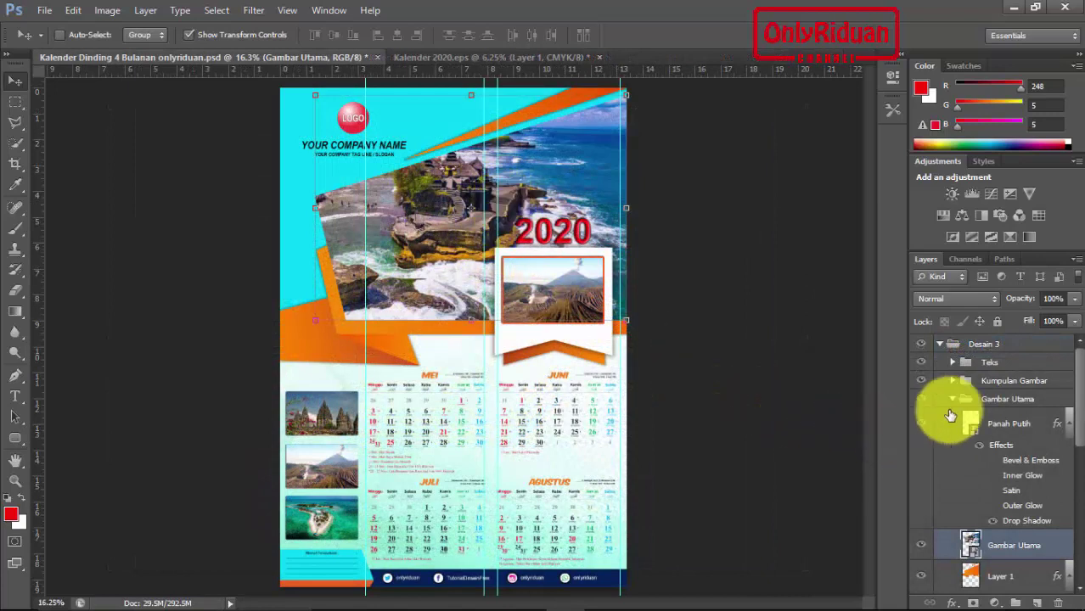
- Expand Kumpulan Gambar and open the nested volcano photo inside the Gambar 1 smart object
{"action": "left_click", "coordinate": [953, 401]}
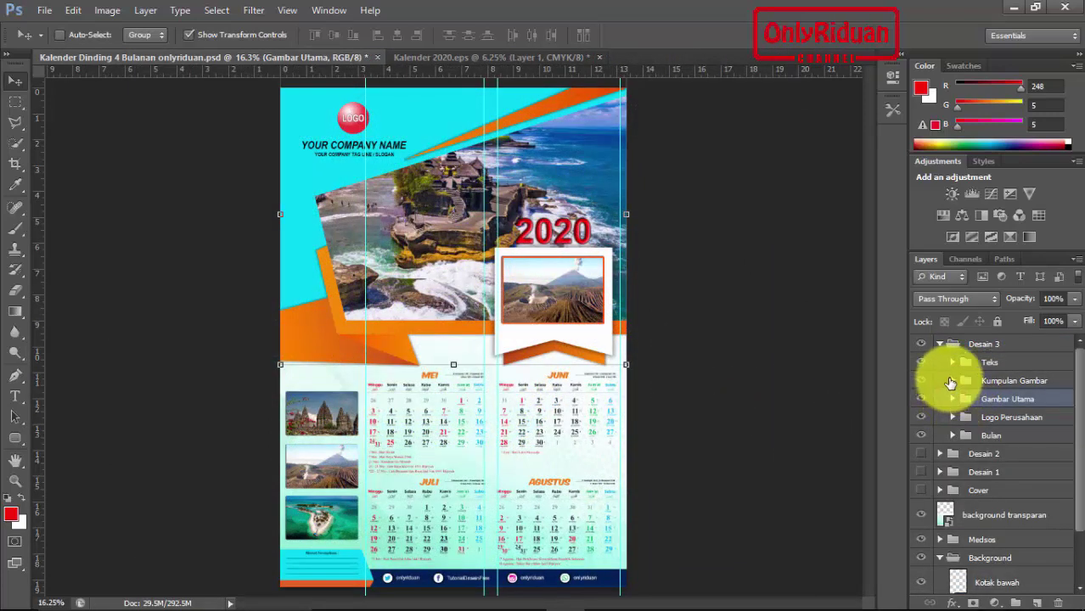
{"action": "left_click", "coordinate": [952, 381]}
{"action": "mouse_move", "coordinate": [1080, 374]}
{"action": "left_mouse_down"}
{"action": "mouse_move", "coordinate": [1083, 467]}
{"action": "mouse_move", "coordinate": [1080, 437]}
{"action": "left_mouse_up"}
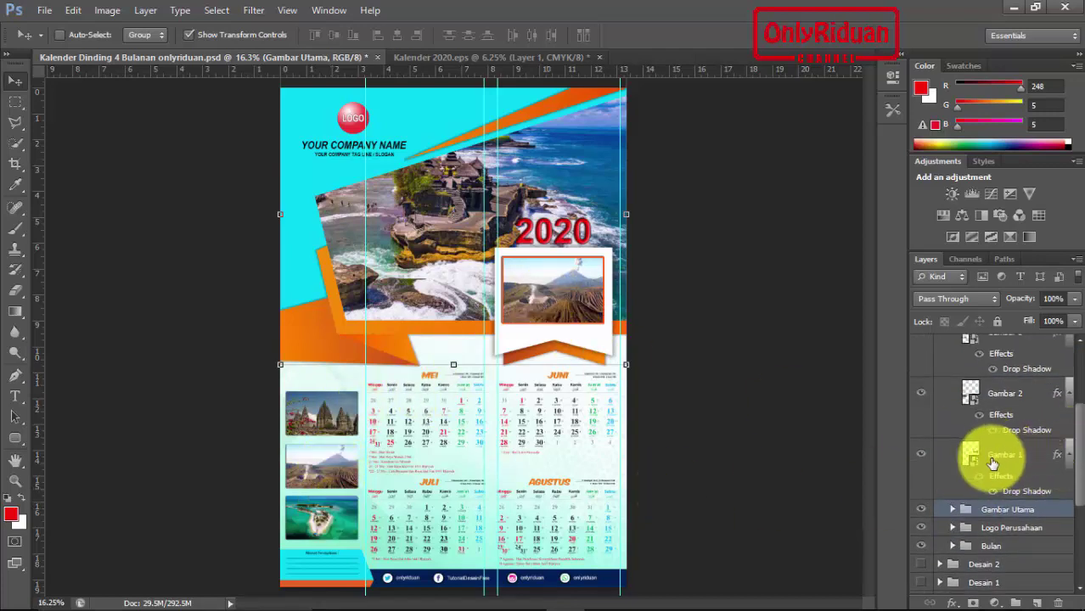
{"action": "double_click", "coordinate": [973, 459]}
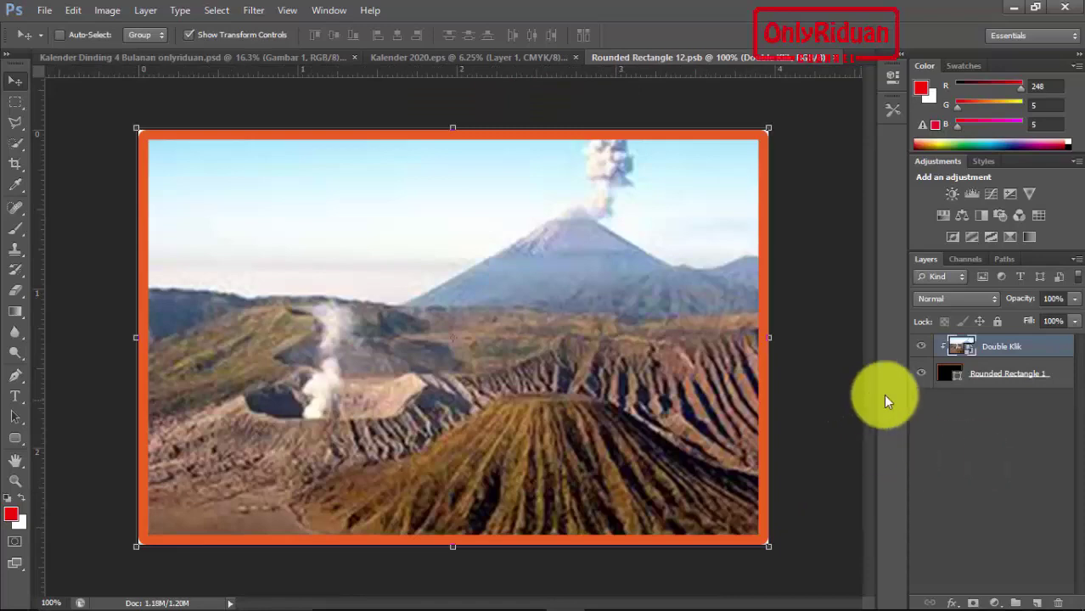
{"action": "double_click", "coordinate": [971, 353]}
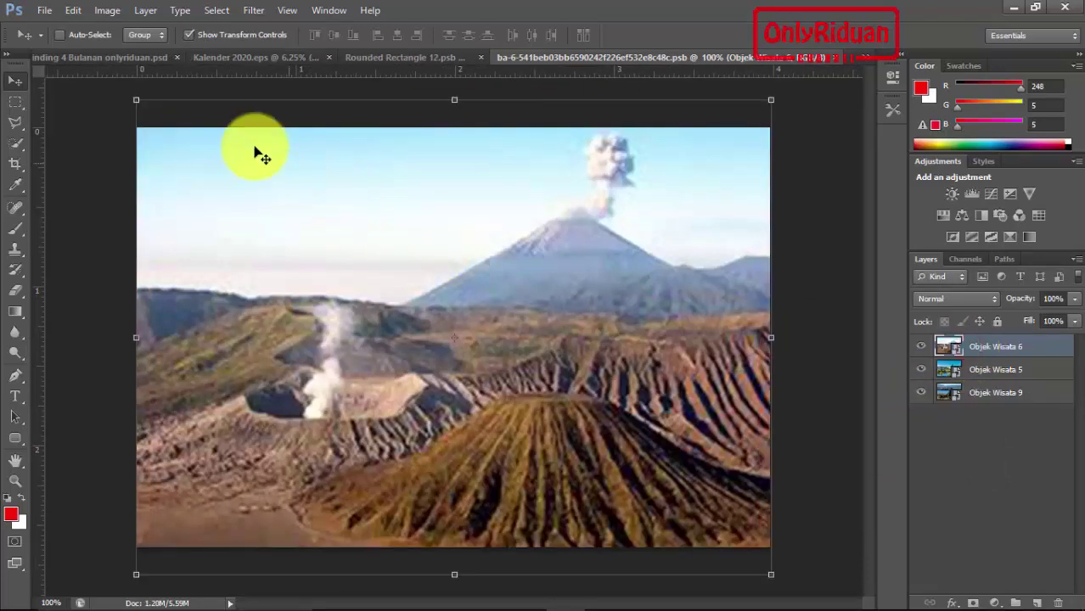
- Place the Objek Wisata 9 Komodo photo into the nested document
{"action": "left_click", "coordinate": [47, 12]}
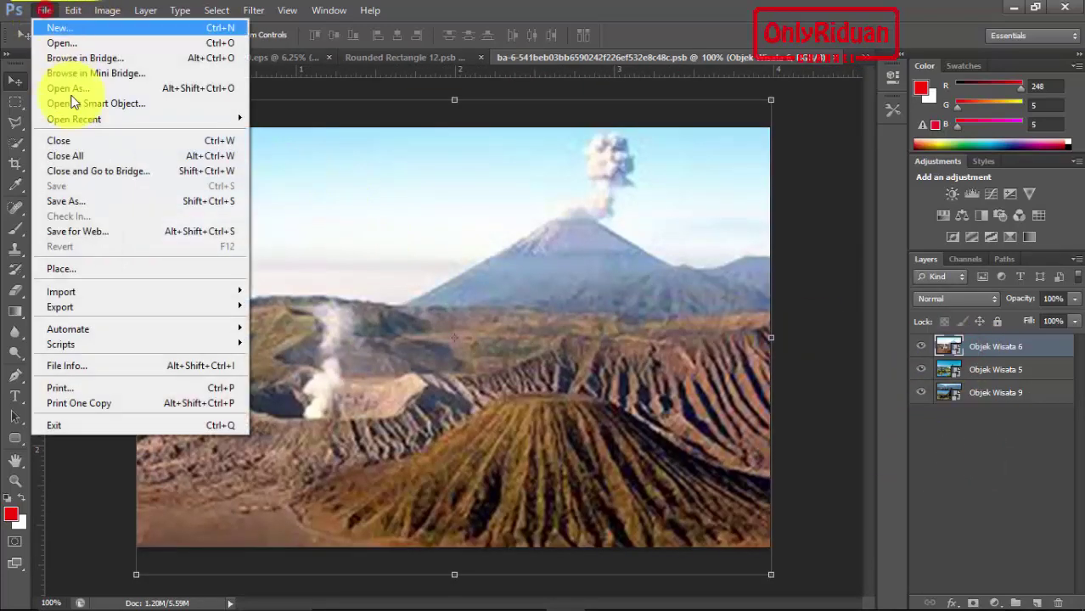
{"action": "left_click", "coordinate": [95, 265]}
{"action": "scroll", "coordinate": [346, 308], "scroll_direction": "down", "scroll_amount": 1}
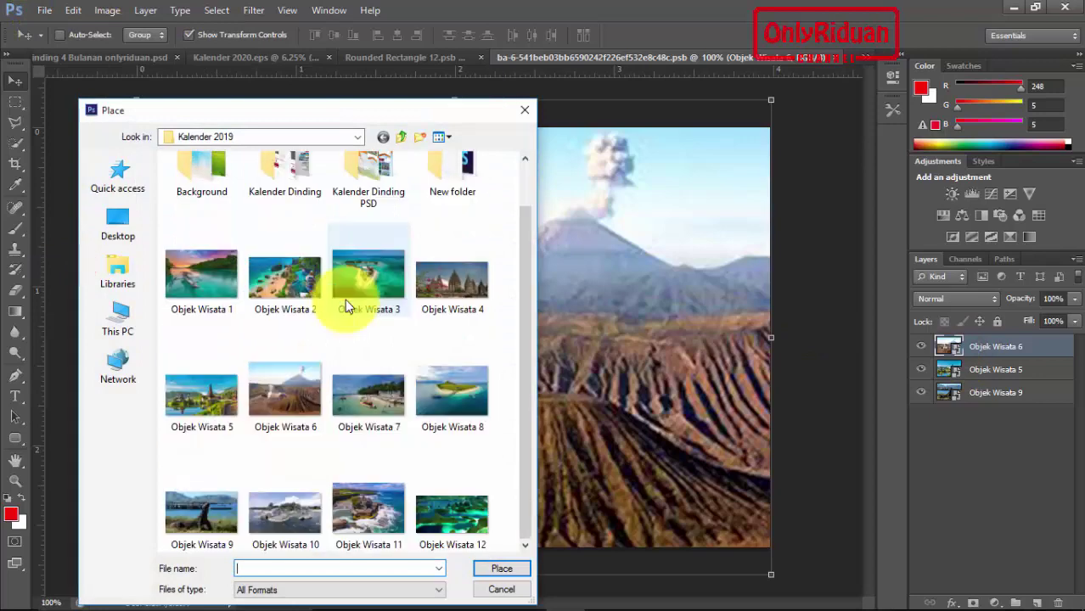
{"action": "left_click", "coordinate": [204, 508]}
{"action": "left_click", "coordinate": [505, 569]}
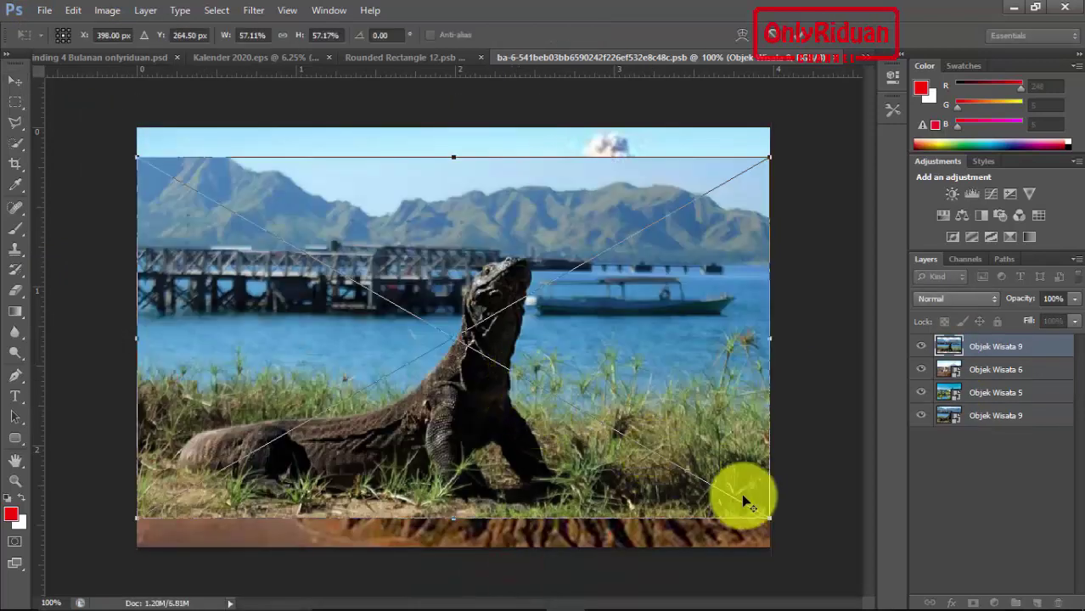
- Enlarge the Komodo photo to fill the canvas, then save and close both embedded documents
{"action": "left_click_drag", "start_coordinate": [768, 516], "coordinate": [822, 547]}
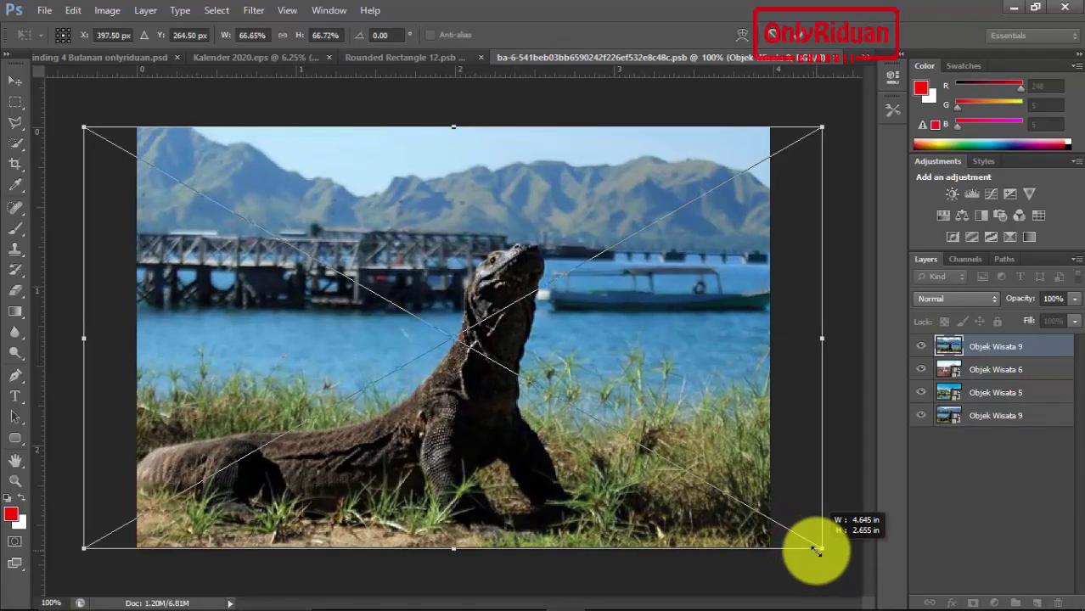
{"action": "left_click", "coordinate": [803, 40]}
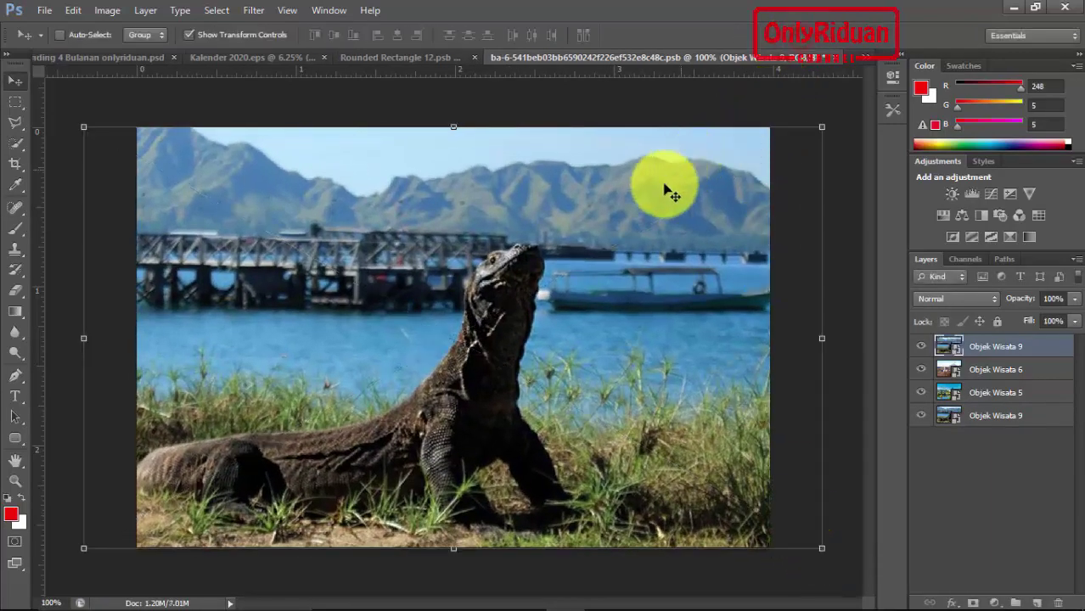
{"action": "left_click", "coordinate": [837, 61]}
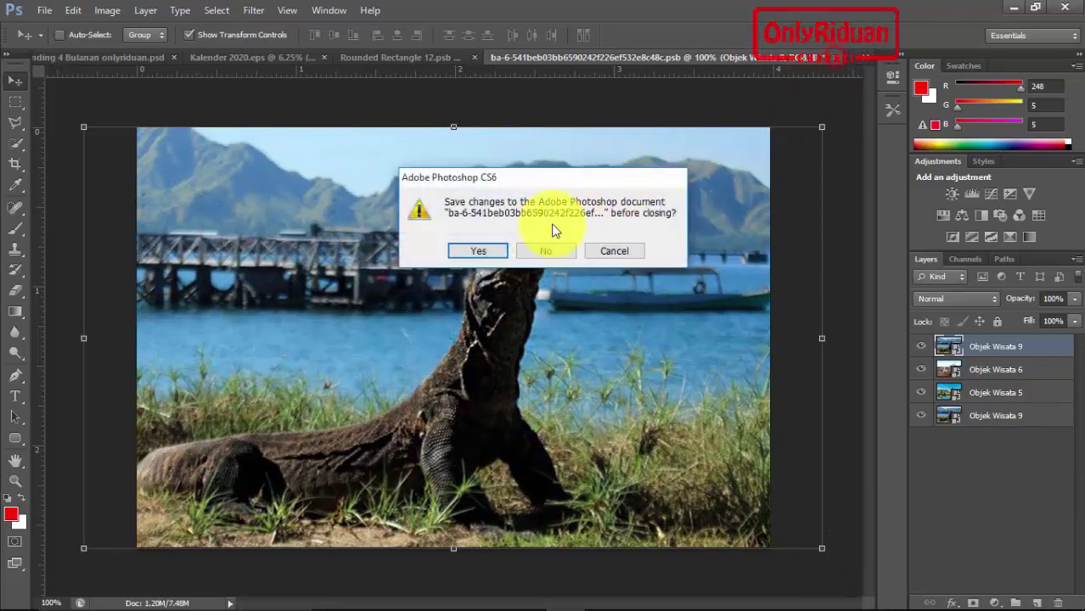
{"action": "left_click", "coordinate": [493, 257]}
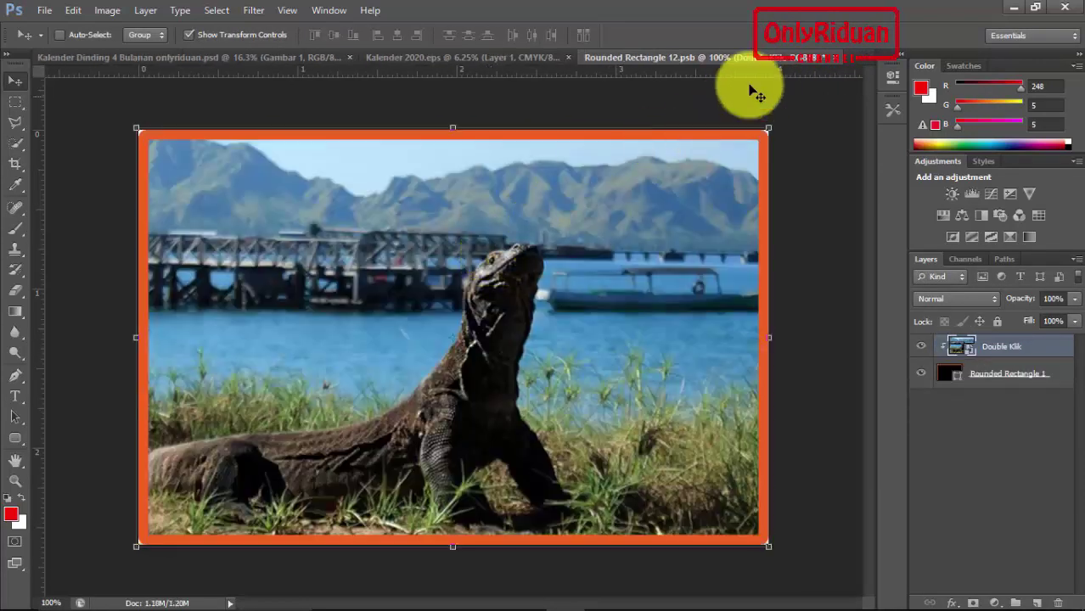
{"action": "left_click", "coordinate": [836, 61]}
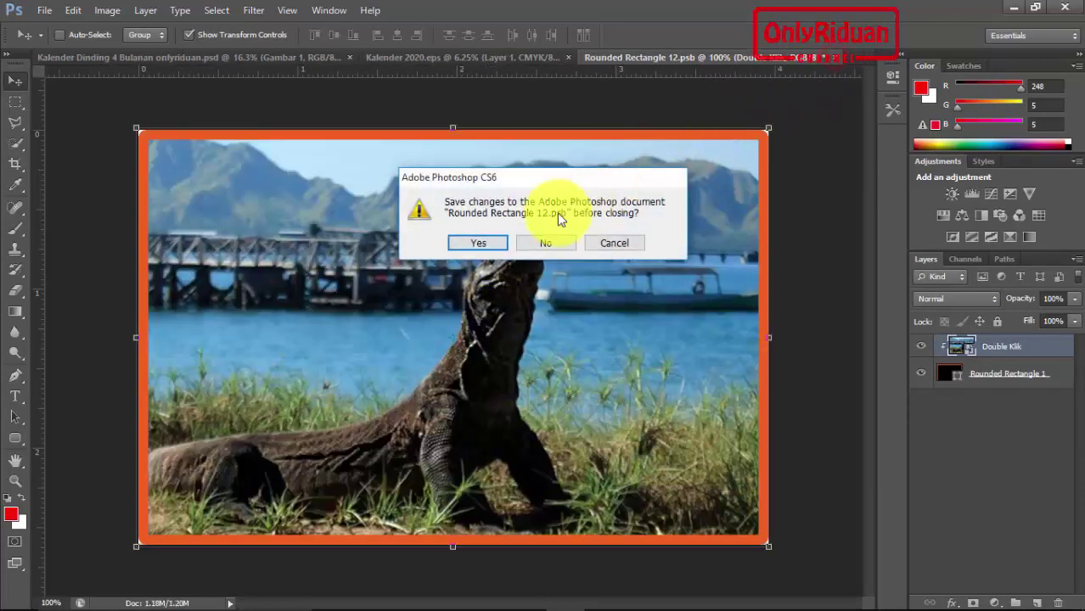
{"action": "left_click", "coordinate": [492, 244]}
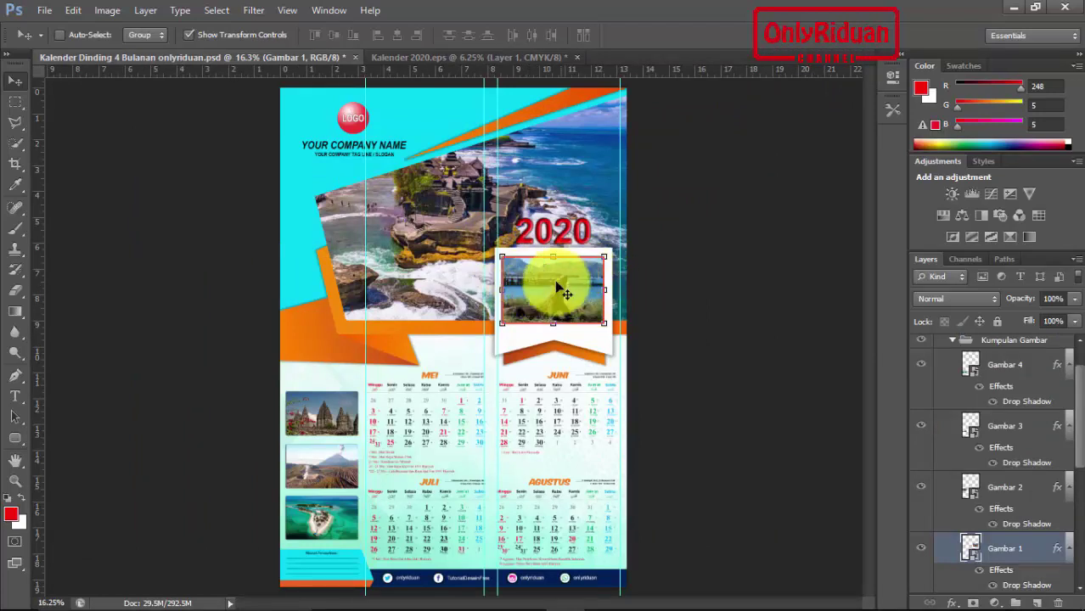
- Collapse Kumpulan Gambar and delete the Mei–Juni and Juli–Agustus layers from the Bulan group
{"action": "left_click", "coordinate": [981, 477]}
{"action": "left_click", "coordinate": [998, 431]}
{"action": "left_click", "coordinate": [989, 365]}
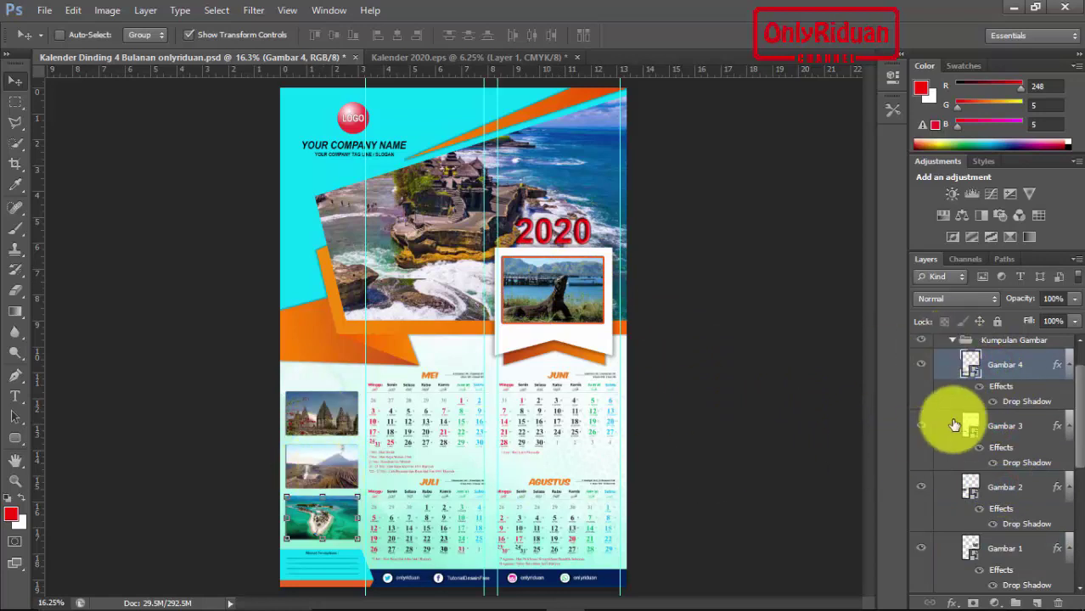
{"action": "left_click", "coordinate": [954, 342]}
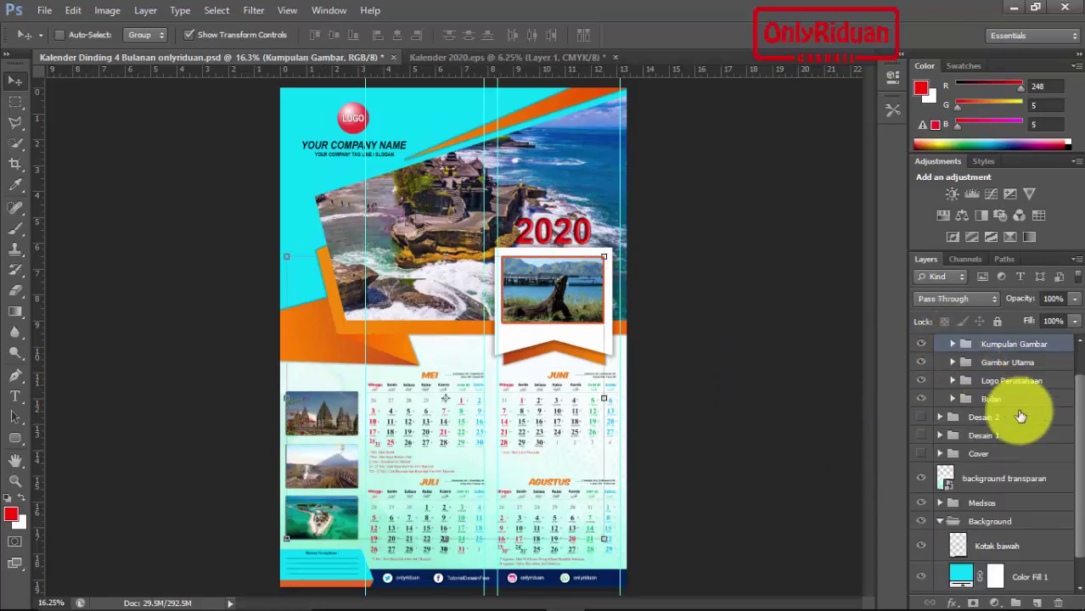
{"action": "left_click", "coordinate": [954, 399]}
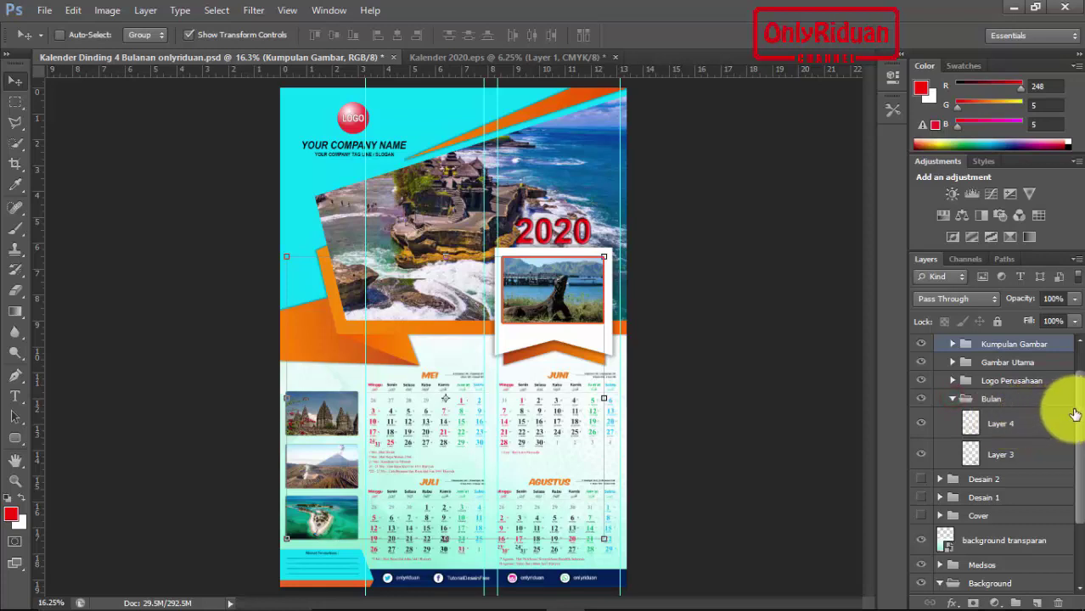
{"action": "scroll", "coordinate": [1075, 406], "scroll_direction": "down", "scroll_amount": 2}
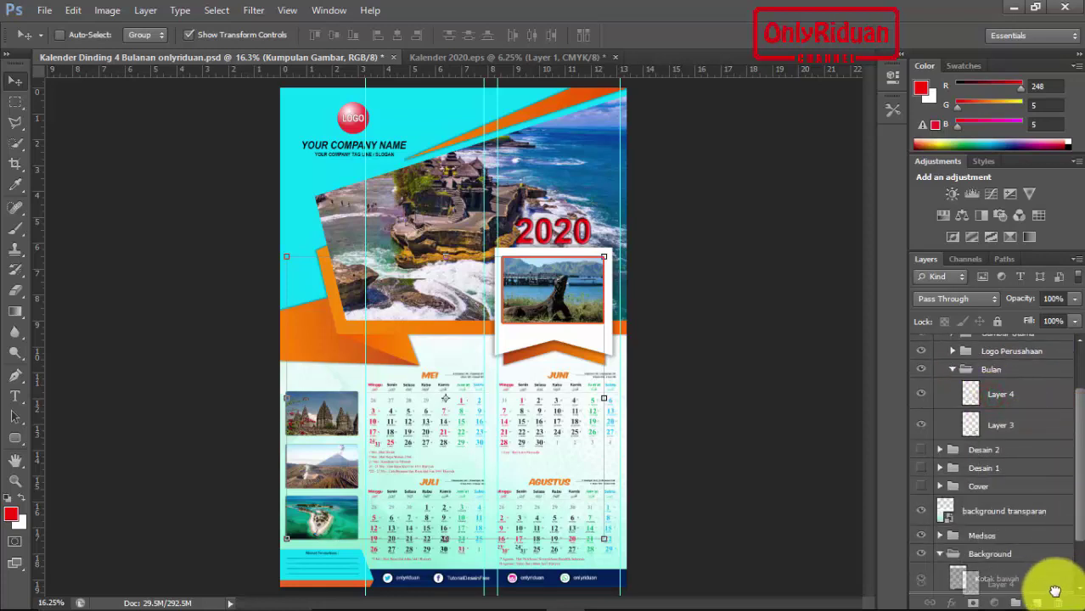
{"action": "left_click_drag", "start_coordinate": [992, 402], "coordinate": [1058, 603]}
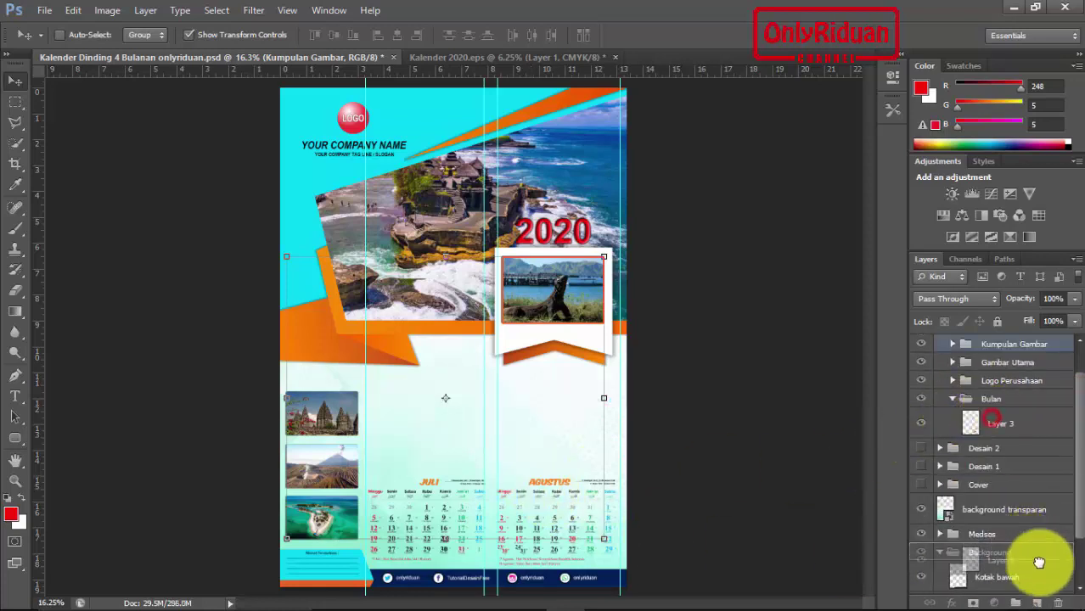
{"action": "left_click_drag", "start_coordinate": [994, 423], "coordinate": [1057, 601]}
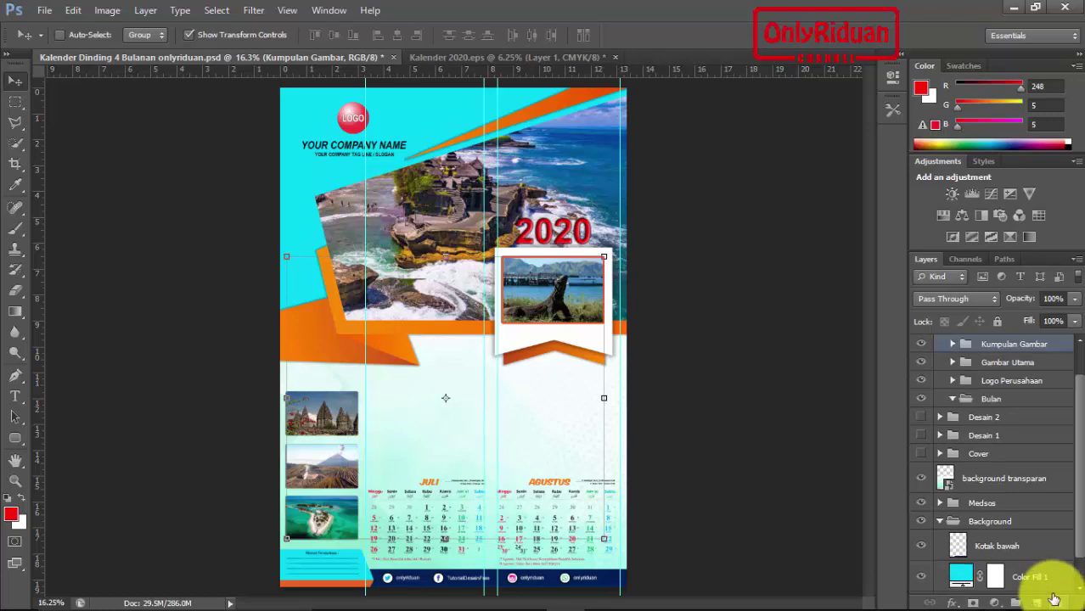
- Cut the September–December row from Kalender 2020.eps and paste it into the calendar page
{"action": "left_click", "coordinate": [507, 61]}
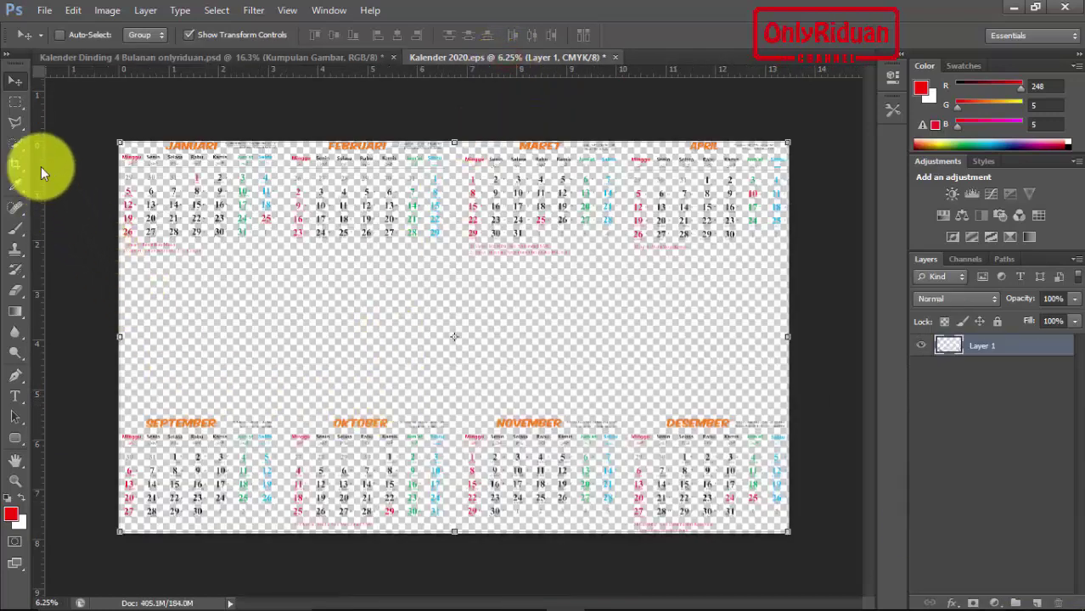
{"action": "left_click", "coordinate": [16, 108]}
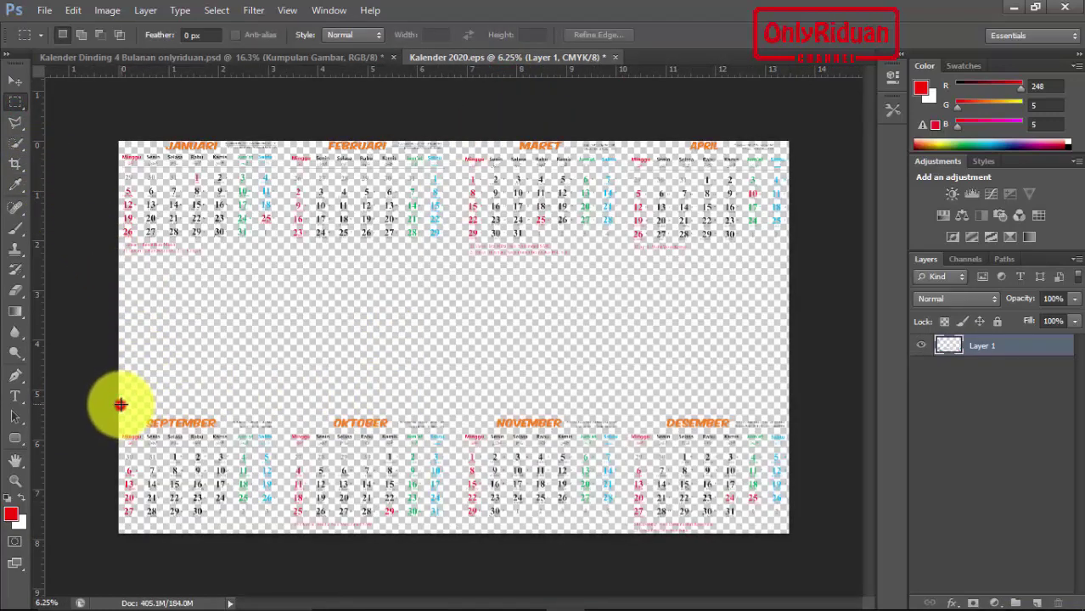
{"action": "left_click_drag", "start_coordinate": [117, 401], "coordinate": [797, 549]}
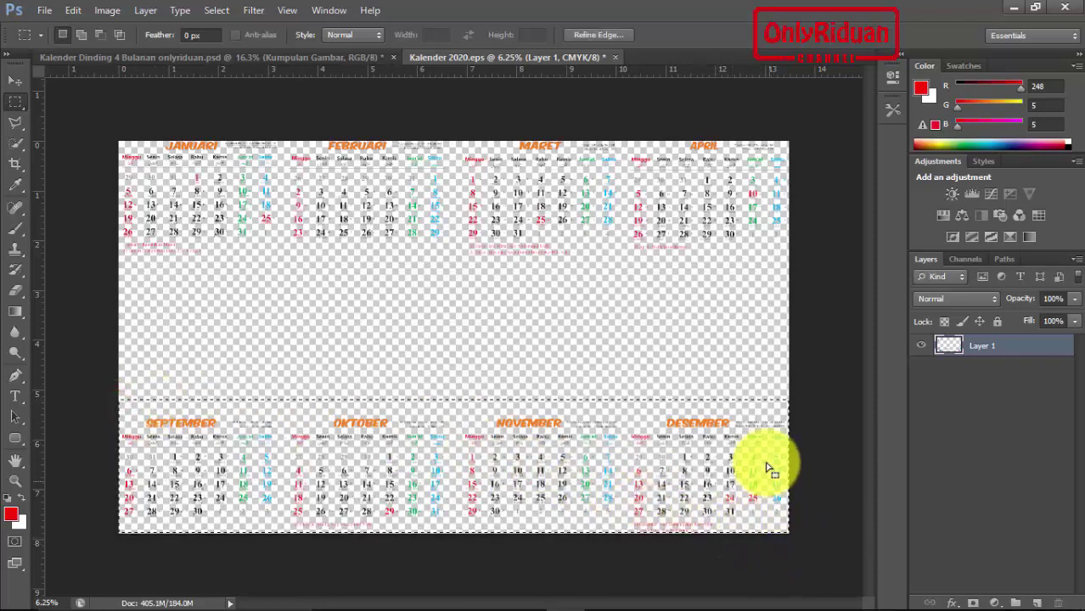
{"action": "key", "text": "ctrl+x"}
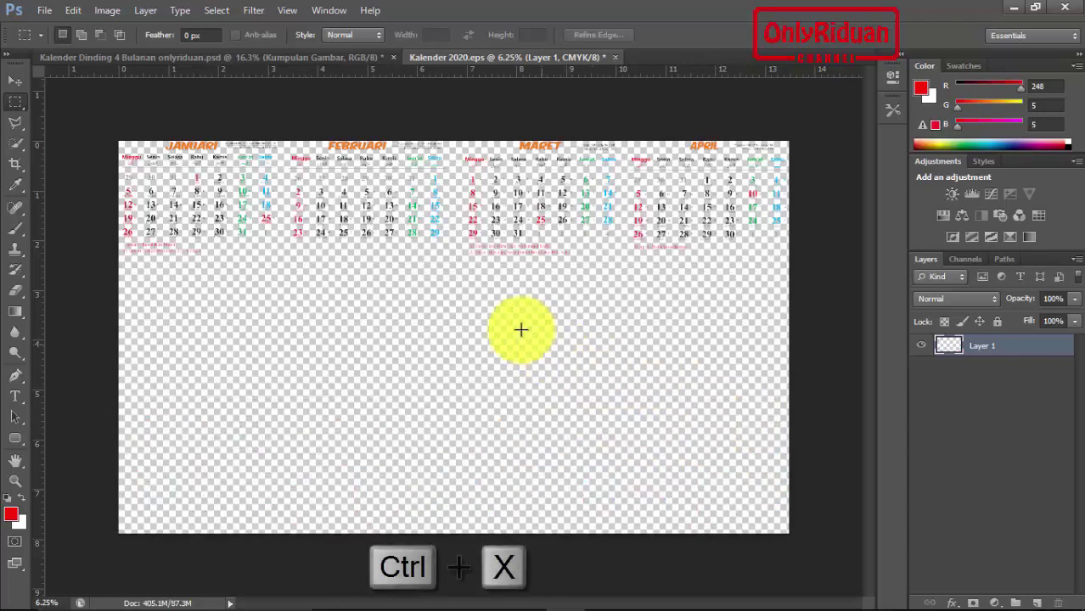
{"action": "left_click", "coordinate": [311, 57]}
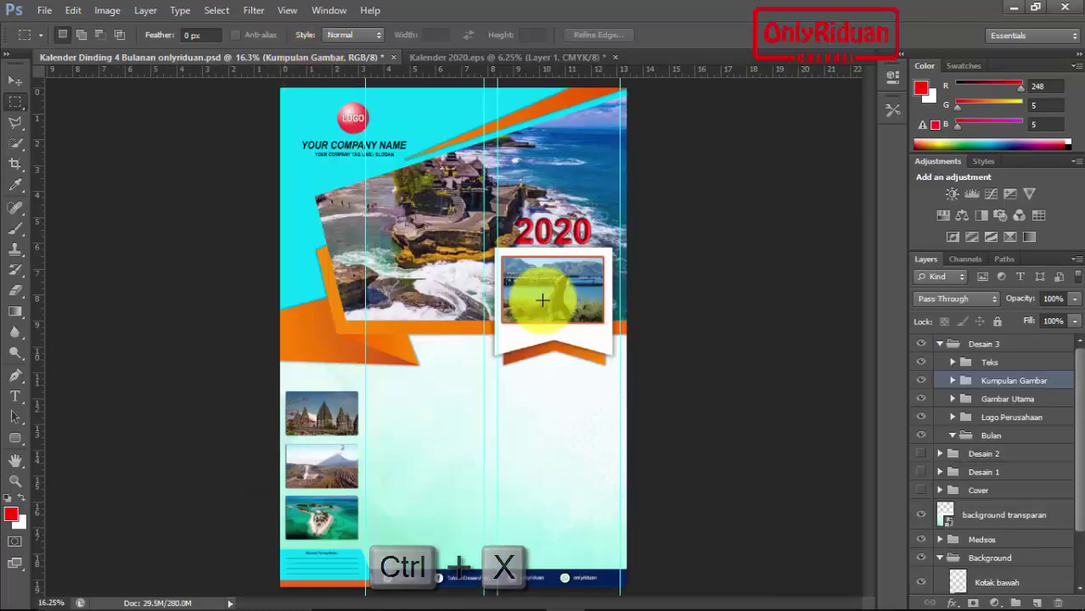
{"action": "key", "text": "ctrl+v"}
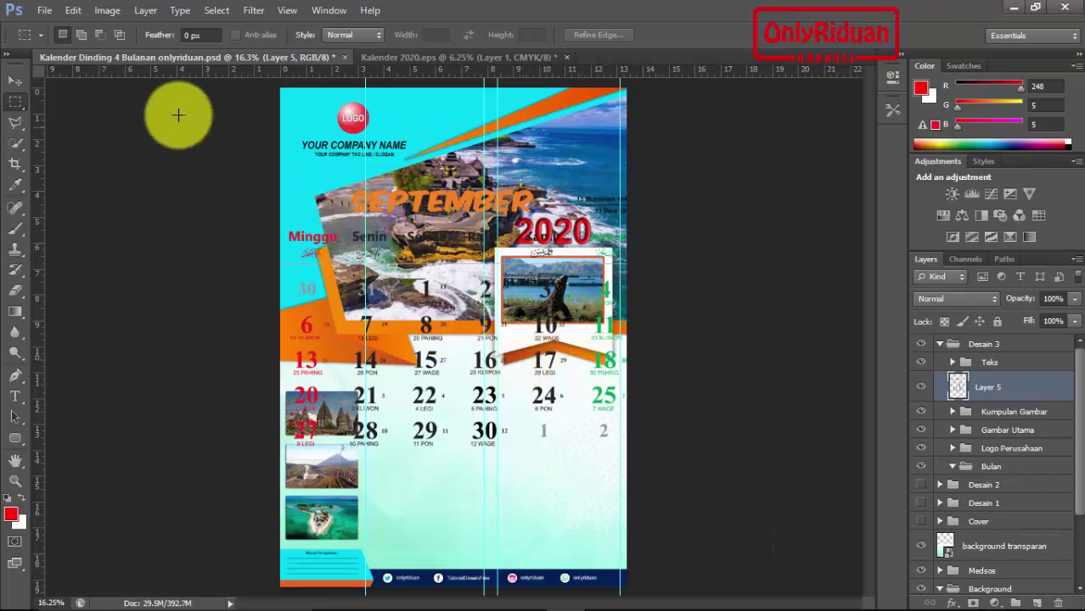
- Proportionally scale the pasted month row down across the lower page area
{"action": "left_click", "coordinate": [14, 81]}
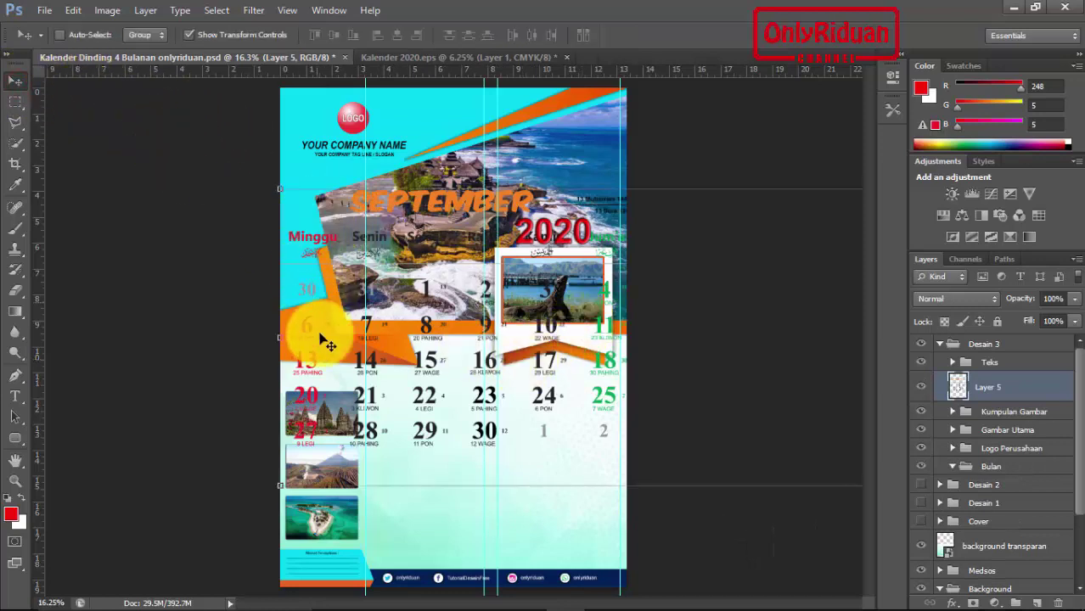
{"action": "key", "text": "shift+alt"}
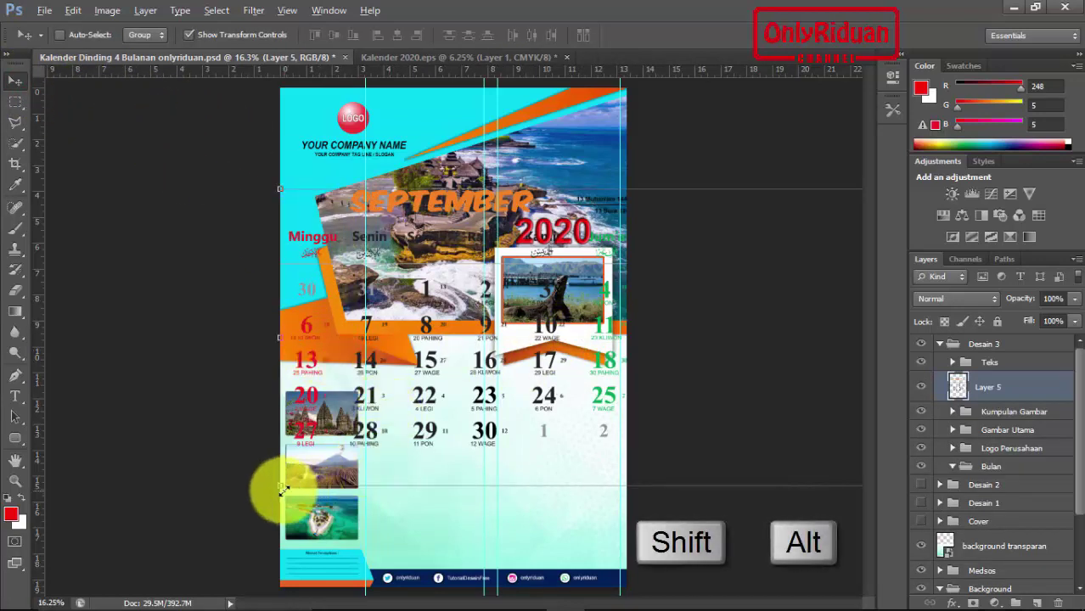
{"action": "left_click_drag", "start_coordinate": [280, 484], "coordinate": [801, 323]}
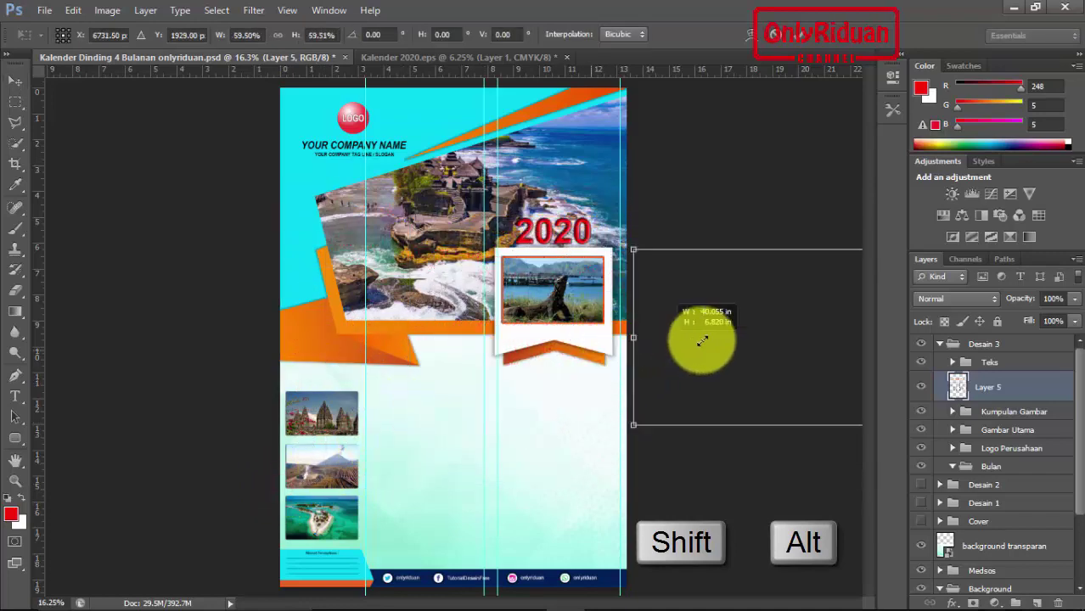
{"action": "left_click_drag", "start_coordinate": [831, 328], "coordinate": [382, 431]}
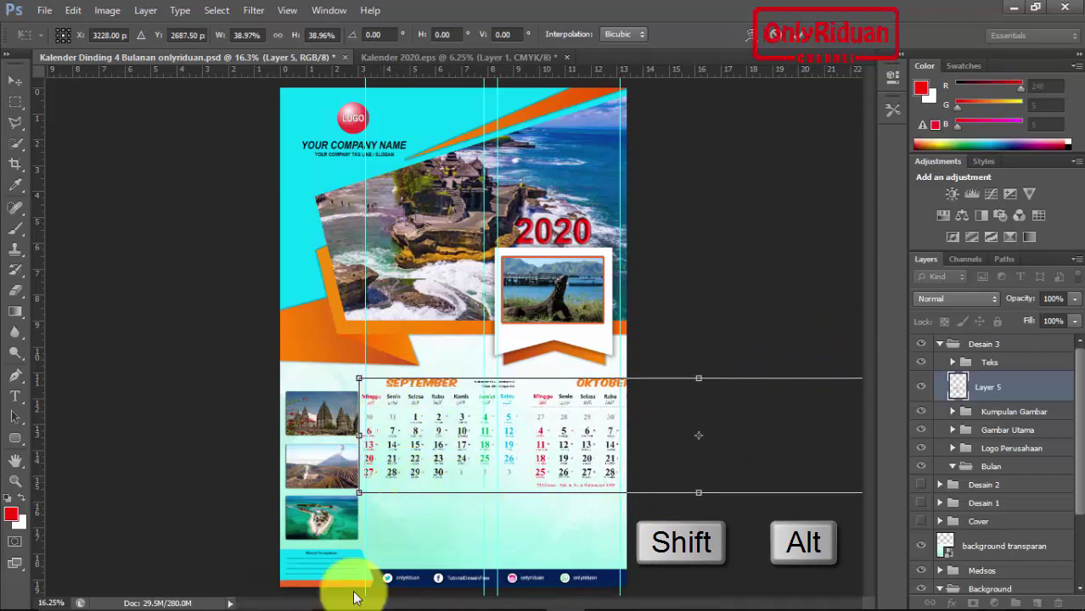
{"action": "scroll", "coordinate": [652, 433], "scroll_direction": "down", "scroll_amount": 2}
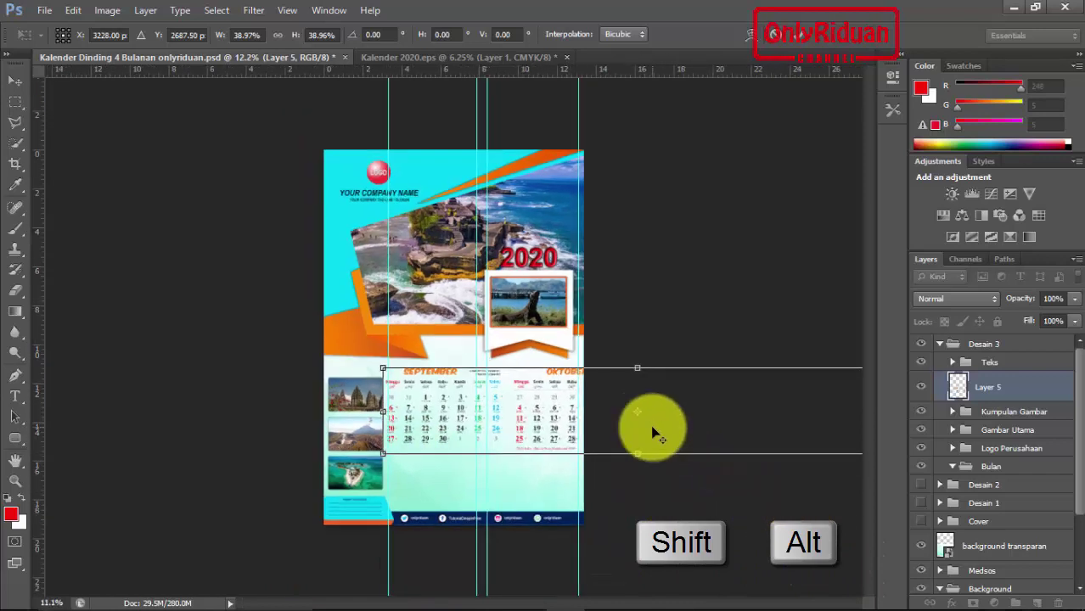
{"action": "scroll", "coordinate": [652, 433], "scroll_direction": "down", "scroll_amount": 1}
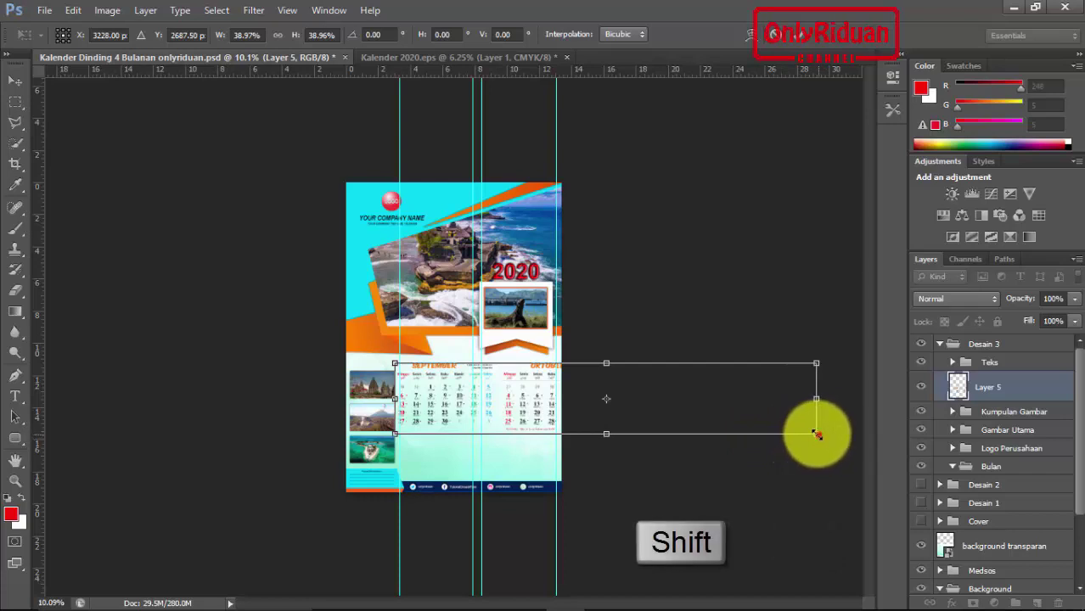
{"action": "left_click_drag", "start_coordinate": [819, 435], "coordinate": [722, 424]}
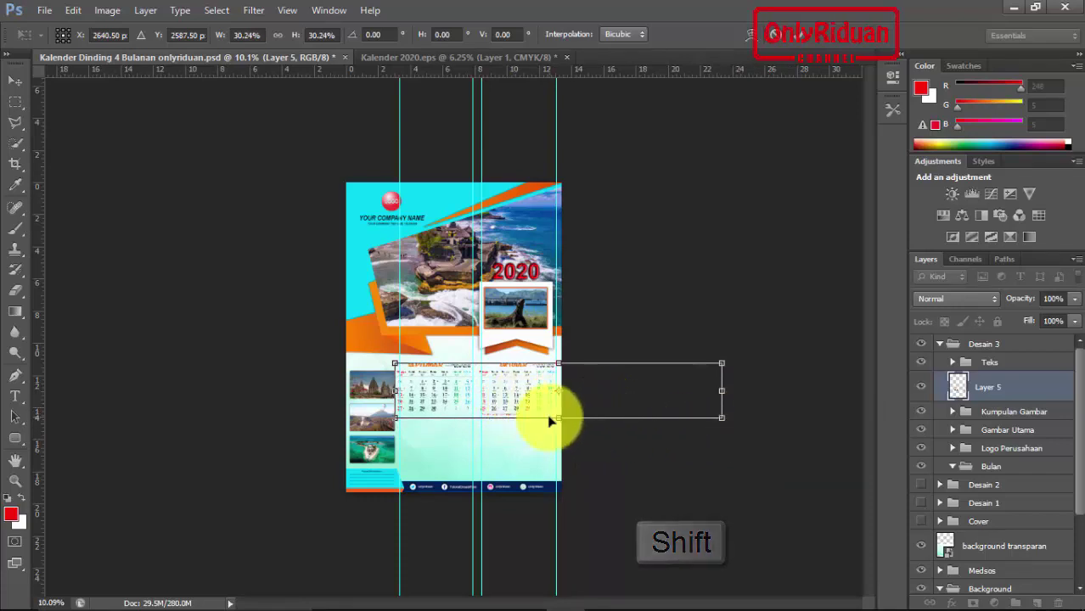
- Fine-tune the month grid's position and size to about 30% in the lower area
{"action": "key", "text": "ctrl+plus"}
{"action": "scroll", "coordinate": [535, 414], "scroll_direction": "up", "scroll_amount": 3}
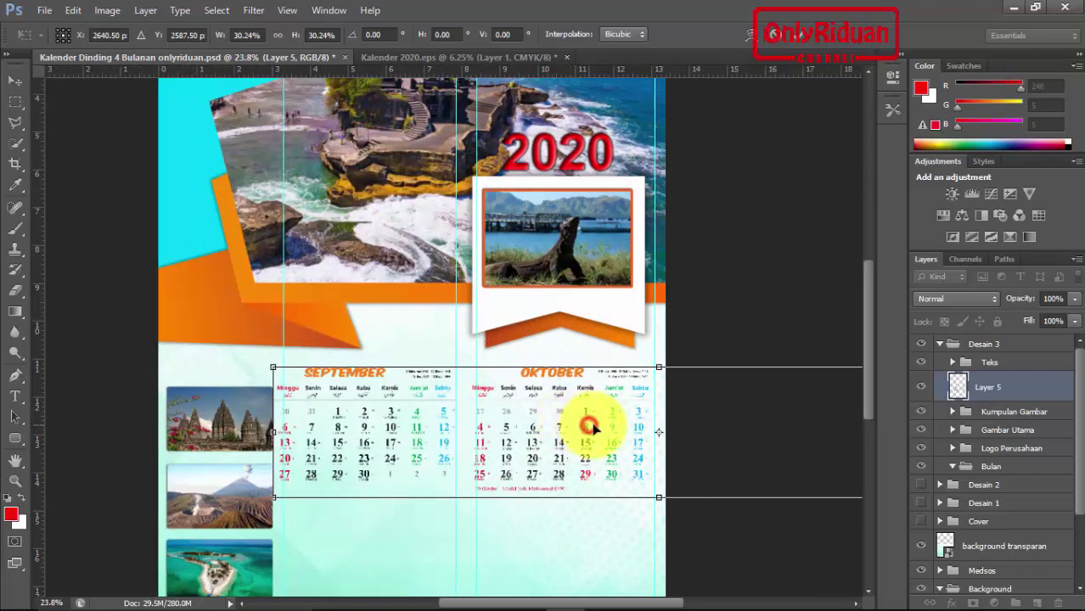
{"action": "left_click_drag", "start_coordinate": [590, 427], "coordinate": [597, 430]}
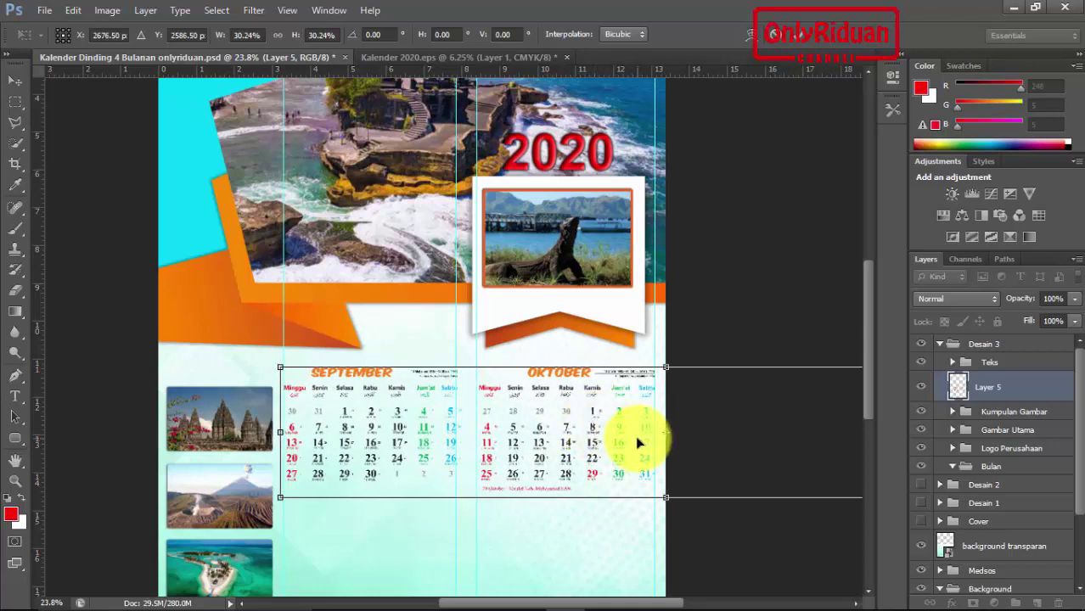
{"action": "left_click_drag", "start_coordinate": [648, 605], "coordinate": [720, 586]}
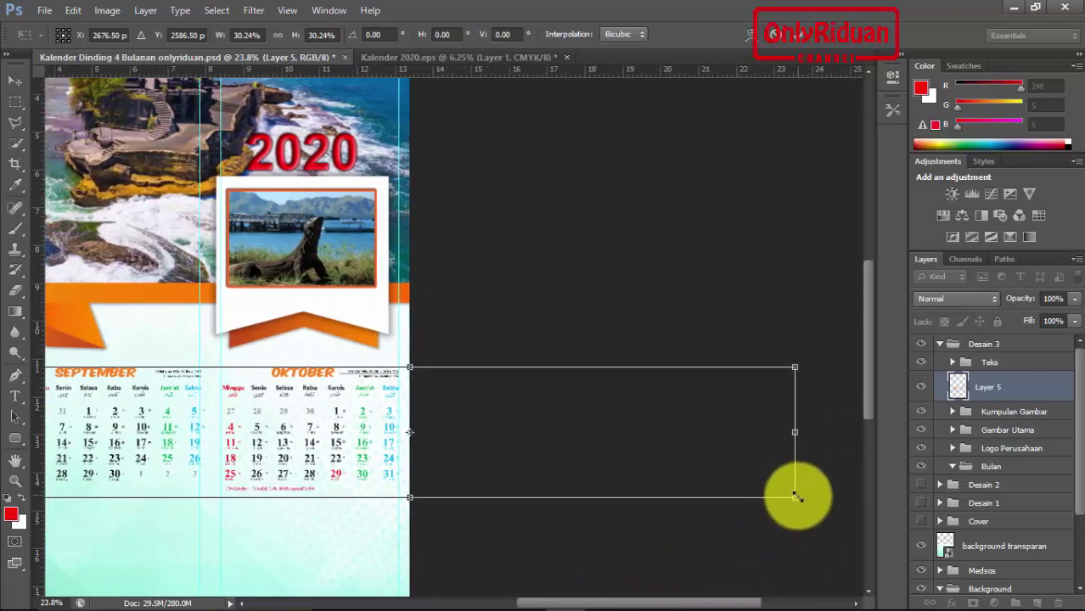
{"action": "left_click_drag", "start_coordinate": [794, 497], "coordinate": [790, 495]}
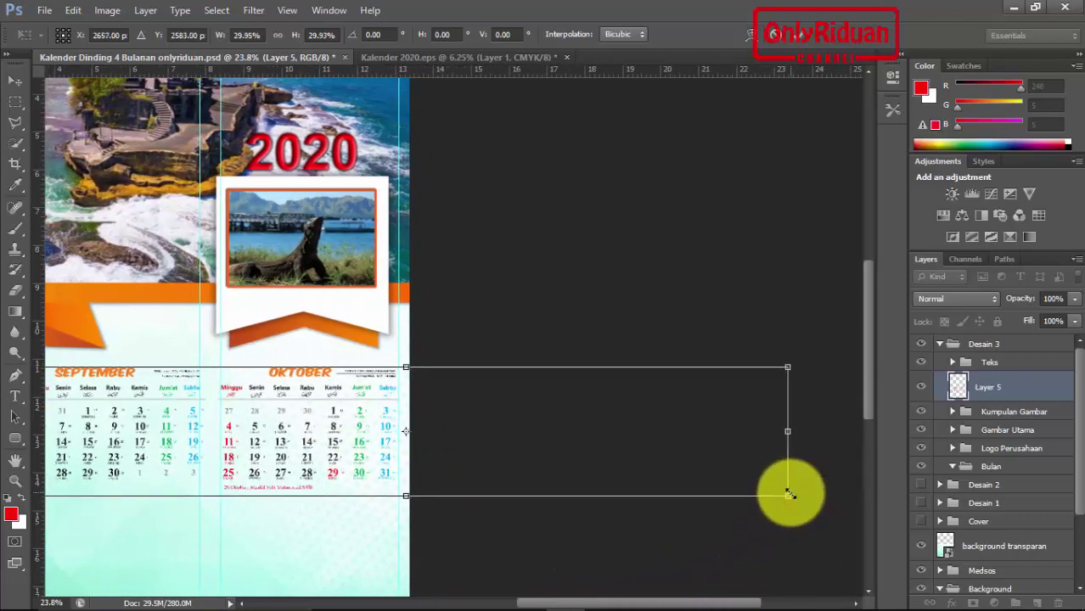
{"action": "left_click_drag", "start_coordinate": [563, 604], "coordinate": [542, 590]}
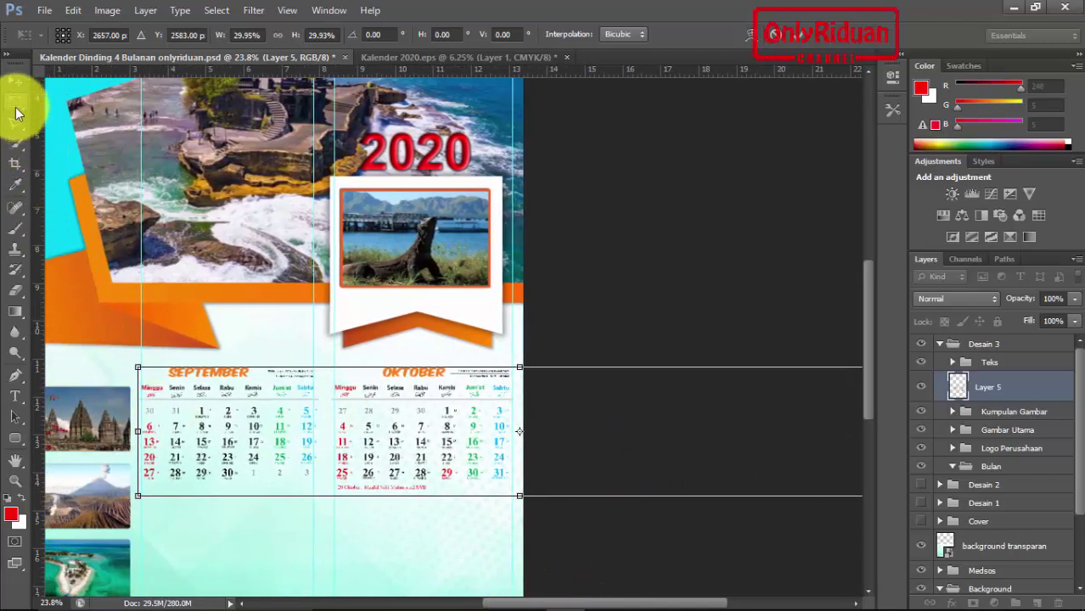
{"action": "left_click", "coordinate": [16, 82]}
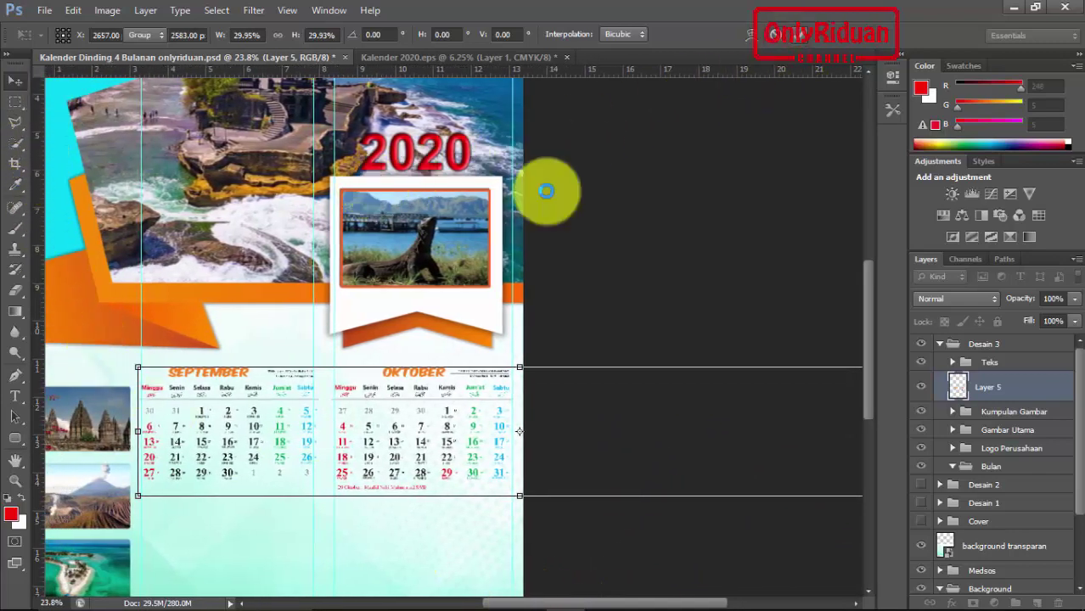
- Cut the September–Oktober grid onto its own layer and move it beside the photos
{"action": "left_click", "coordinate": [17, 101]}
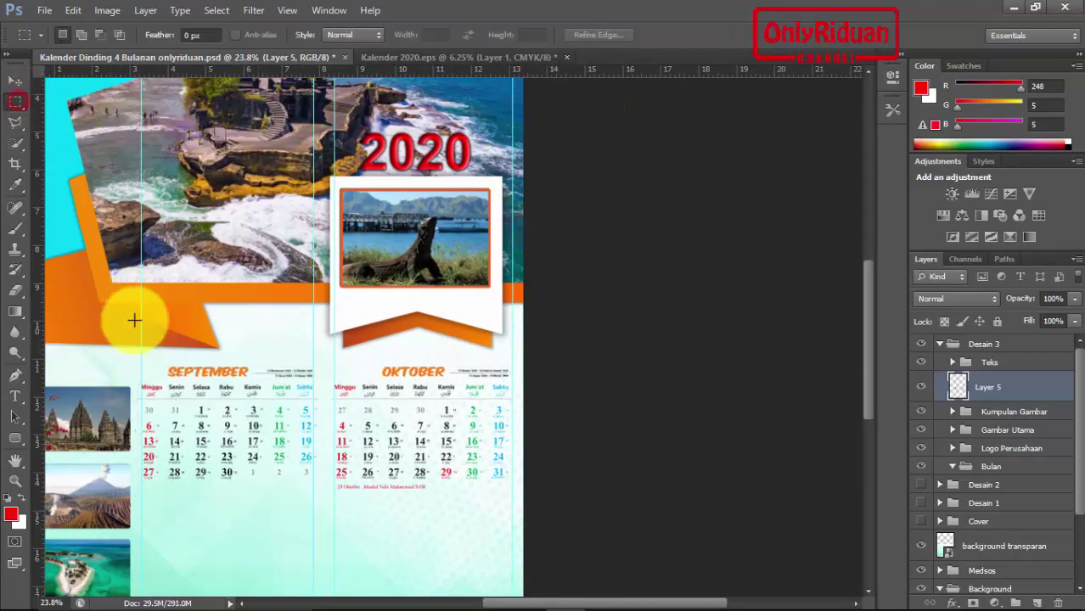
{"action": "left_click_drag", "start_coordinate": [134, 361], "coordinate": [515, 492]}
{"action": "key", "text": "ctrl+x"}
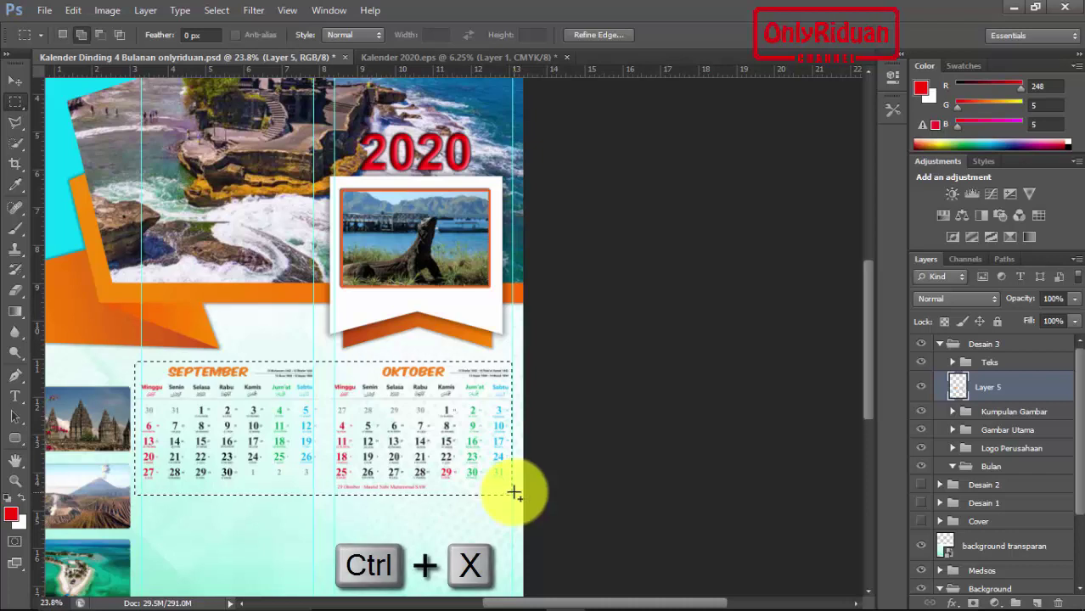
{"action": "key", "text": "x"}
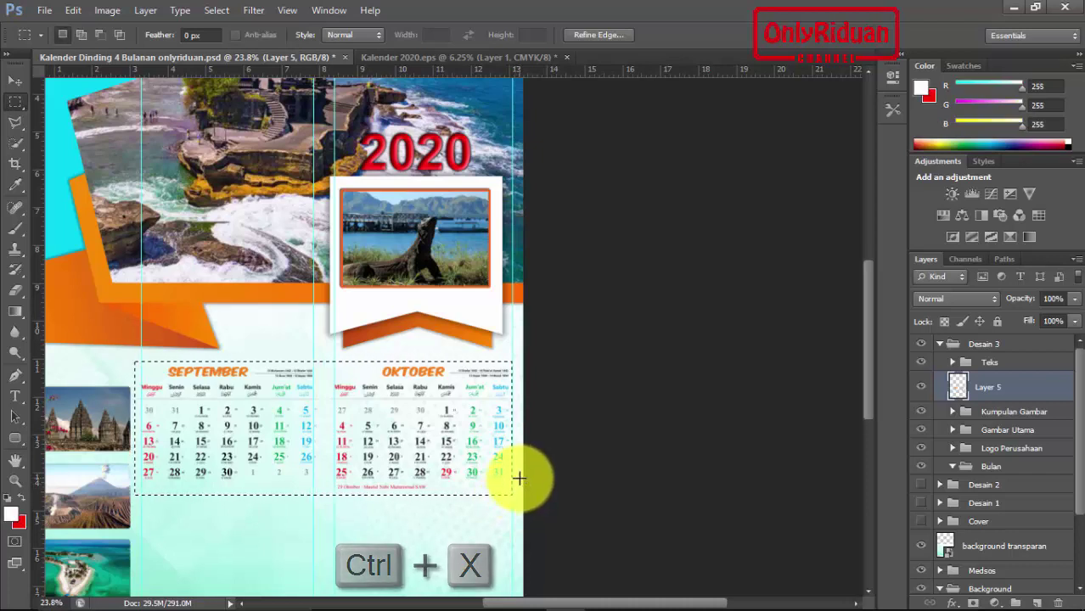
{"action": "key", "text": "ctrl+x"}
{"action": "key", "text": "ctrl+v"}
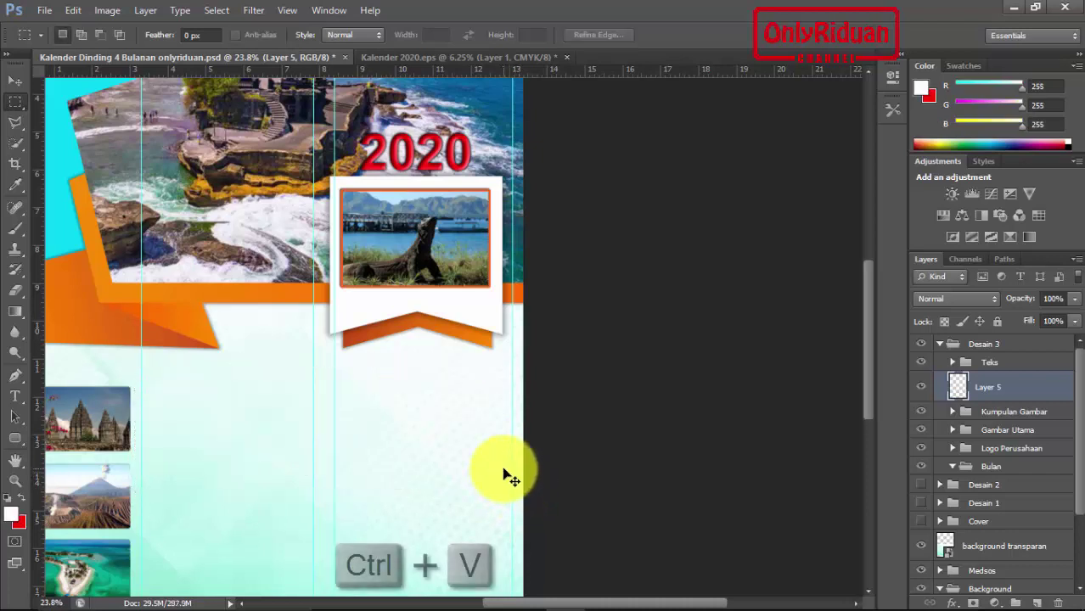
{"action": "left_click", "coordinate": [15, 80]}
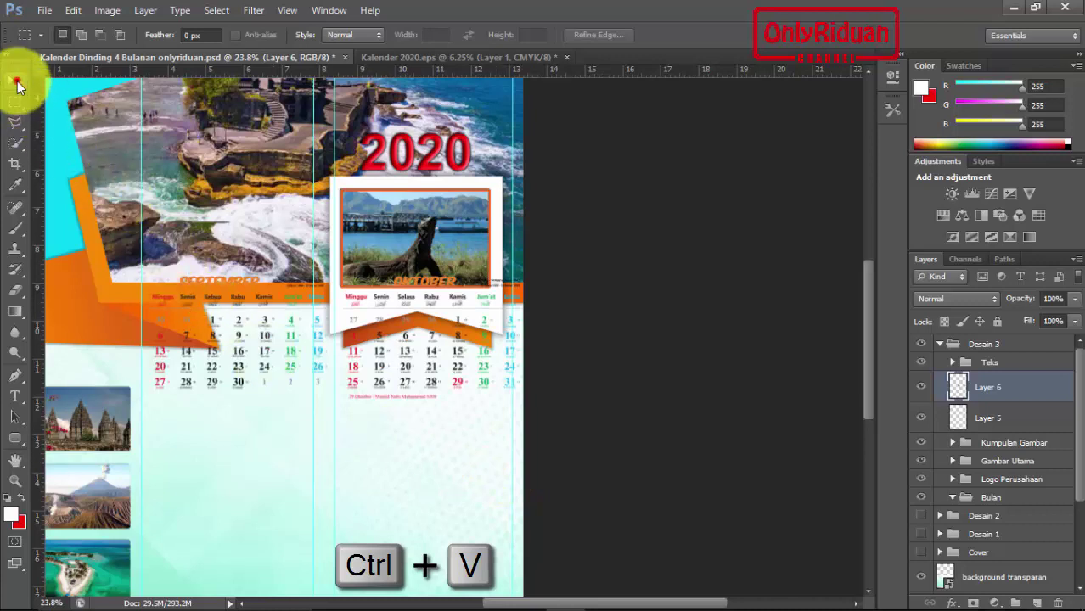
{"action": "left_click_drag", "start_coordinate": [376, 357], "coordinate": [363, 447]}
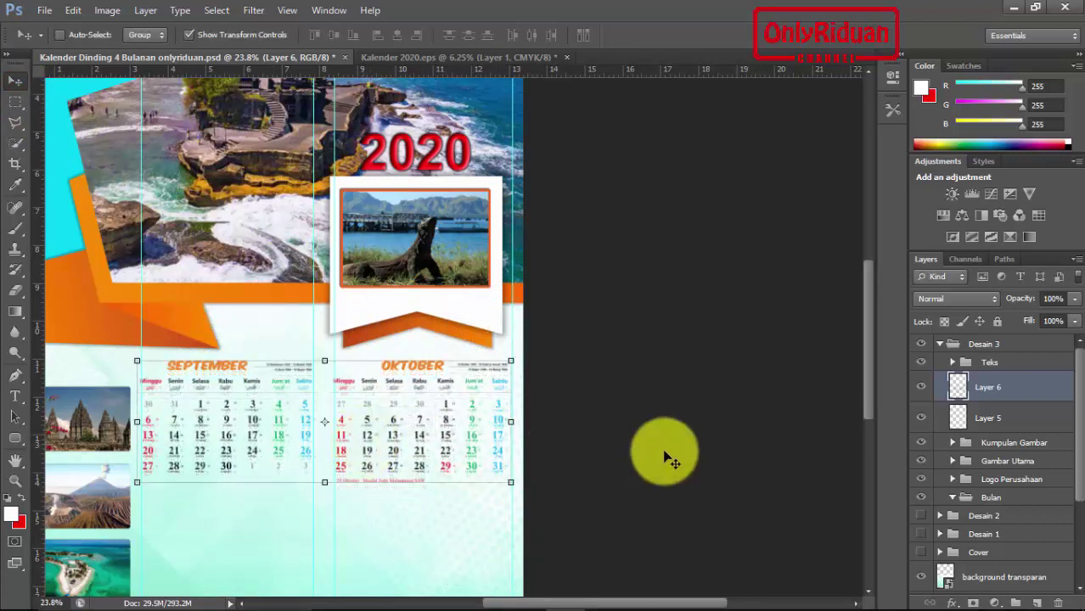
- Position the November–December grid directly beneath September–Oktober
{"action": "left_click", "coordinate": [1030, 418]}
{"action": "left_click_drag", "start_coordinate": [627, 441], "coordinate": [272, 557]}
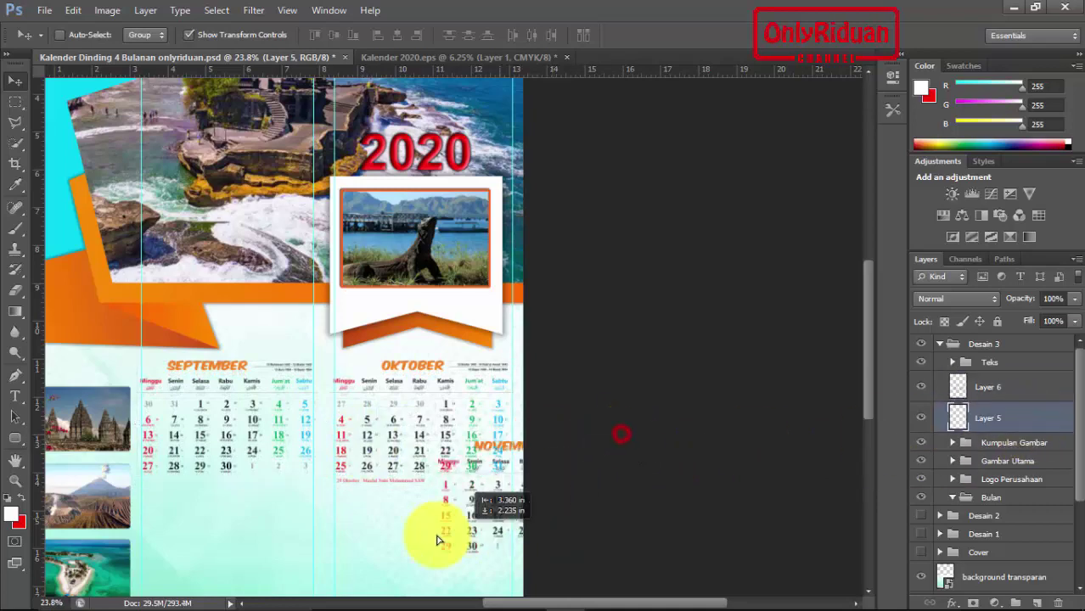
{"action": "left_click_drag", "start_coordinate": [868, 374], "coordinate": [867, 425]}
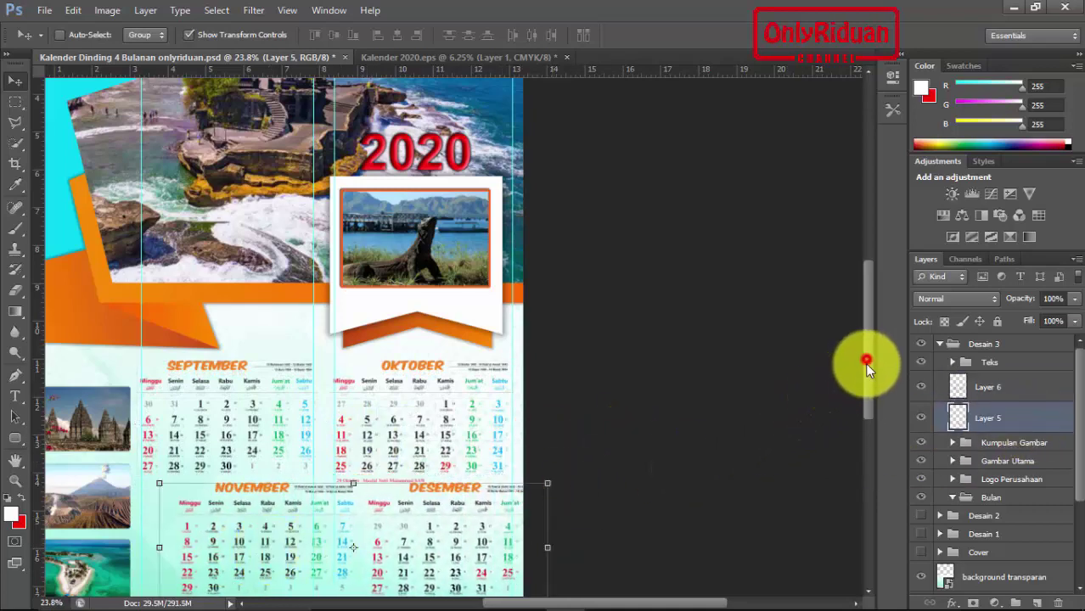
{"action": "left_click_drag", "start_coordinate": [416, 399], "coordinate": [396, 399]}
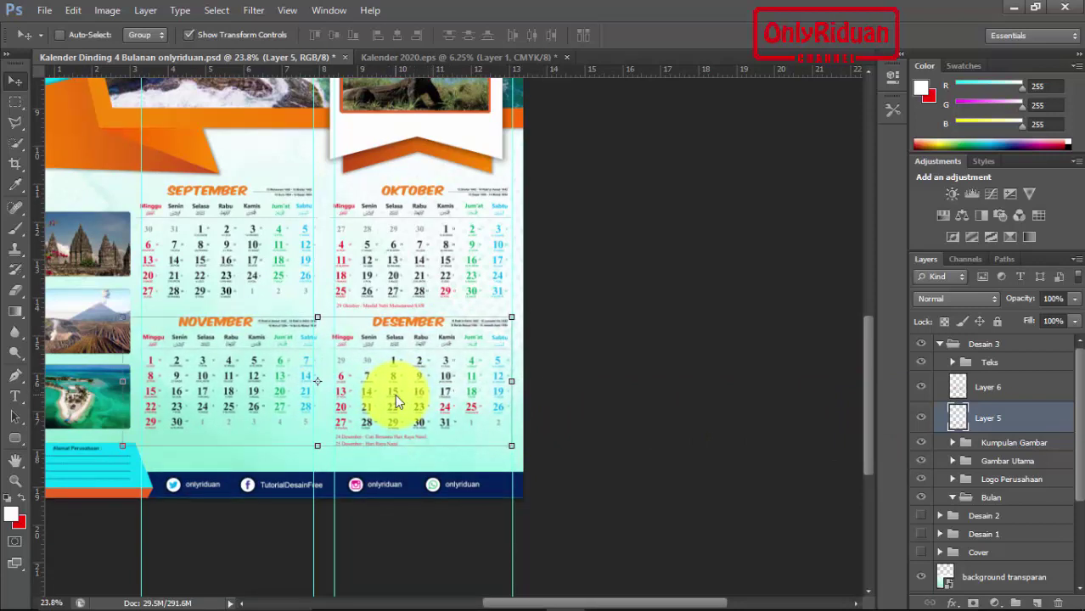
{"action": "key", "text": "Left"}
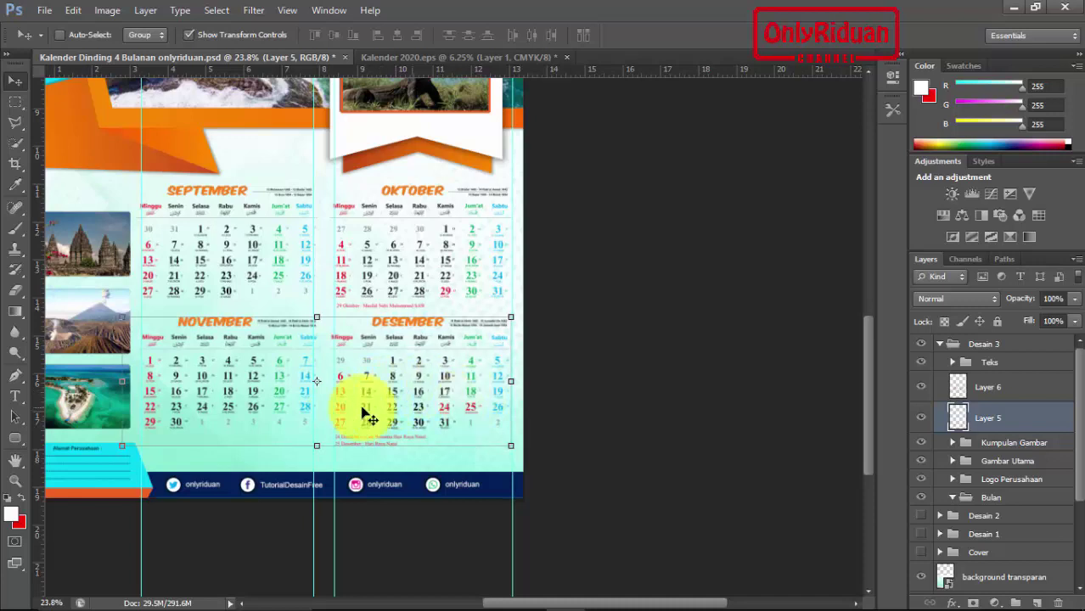
- Rename the grid layers September Oktober and November Desember, collapse Desain 3, and fit the page
{"action": "left_click", "coordinate": [995, 391]}
{"action": "type", "text": "September Oktober"}
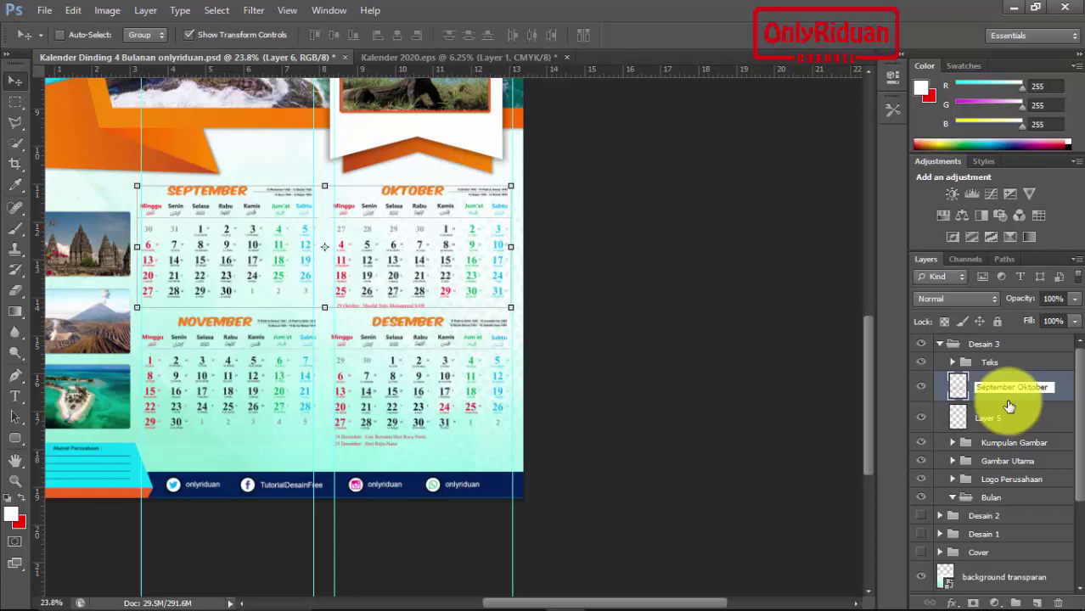
{"action": "double_click", "coordinate": [989, 420]}
{"action": "type", "text": "November Desember"}
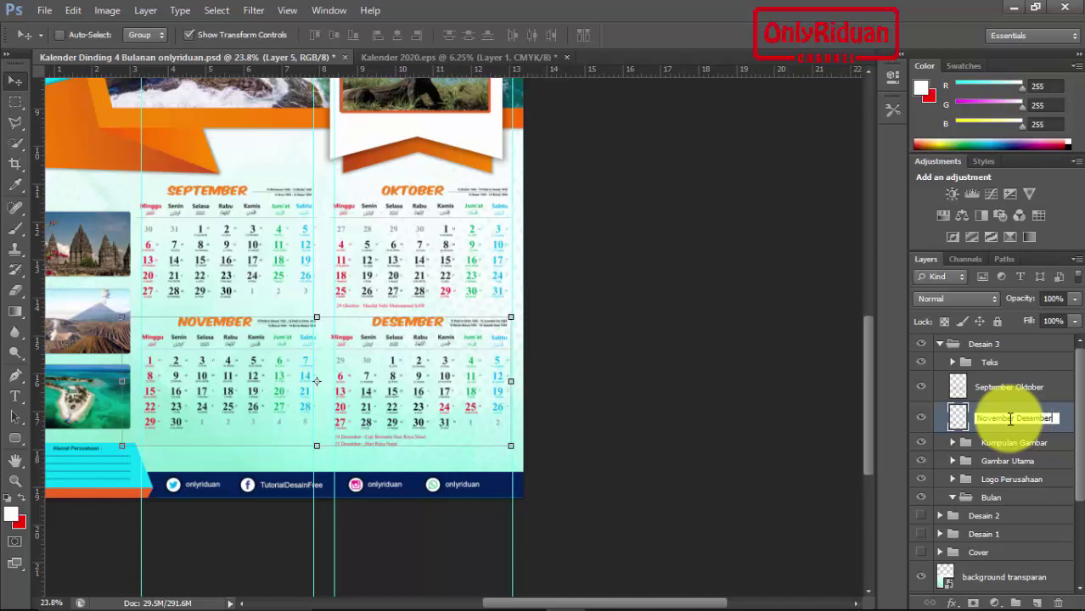
{"action": "left_click", "coordinate": [939, 344]}
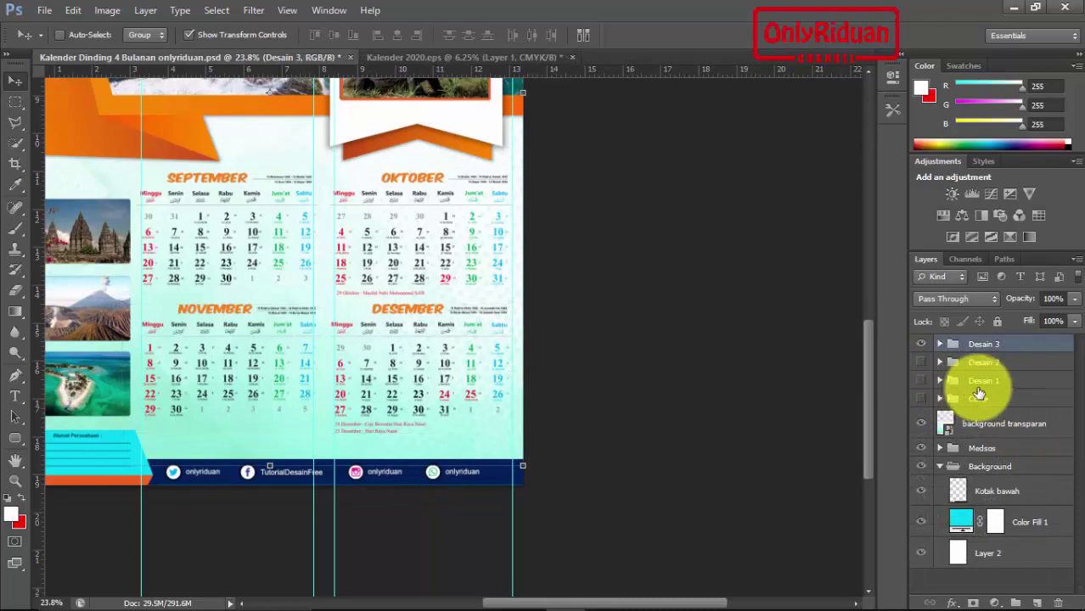
{"action": "key", "text": "ctrl+0"}
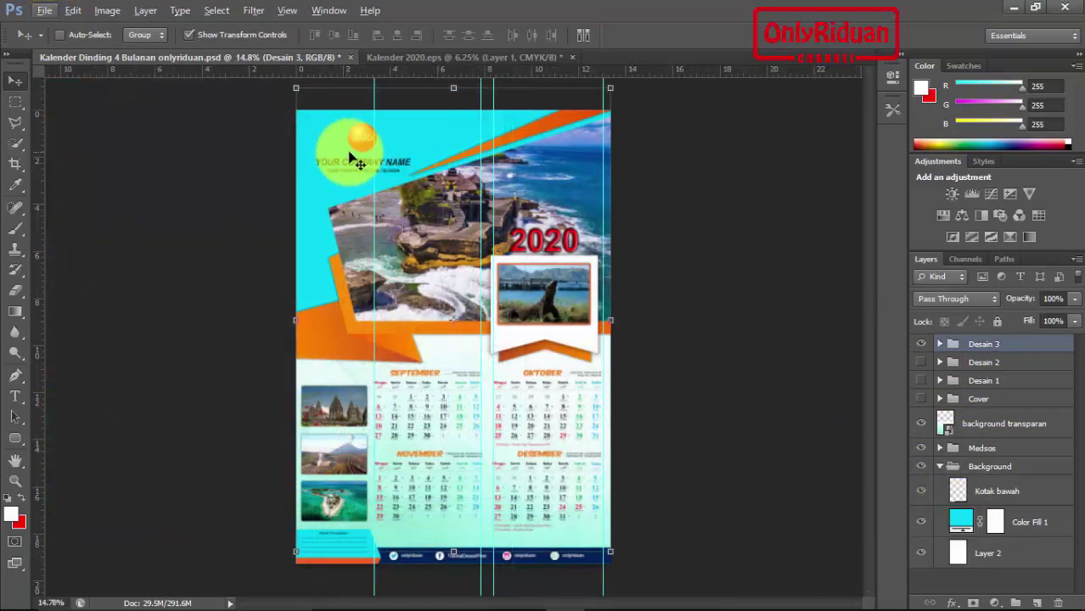
- Change the Color Fill 1 background colour from cyan to green #09f662
{"action": "double_click", "coordinate": [960, 521]}
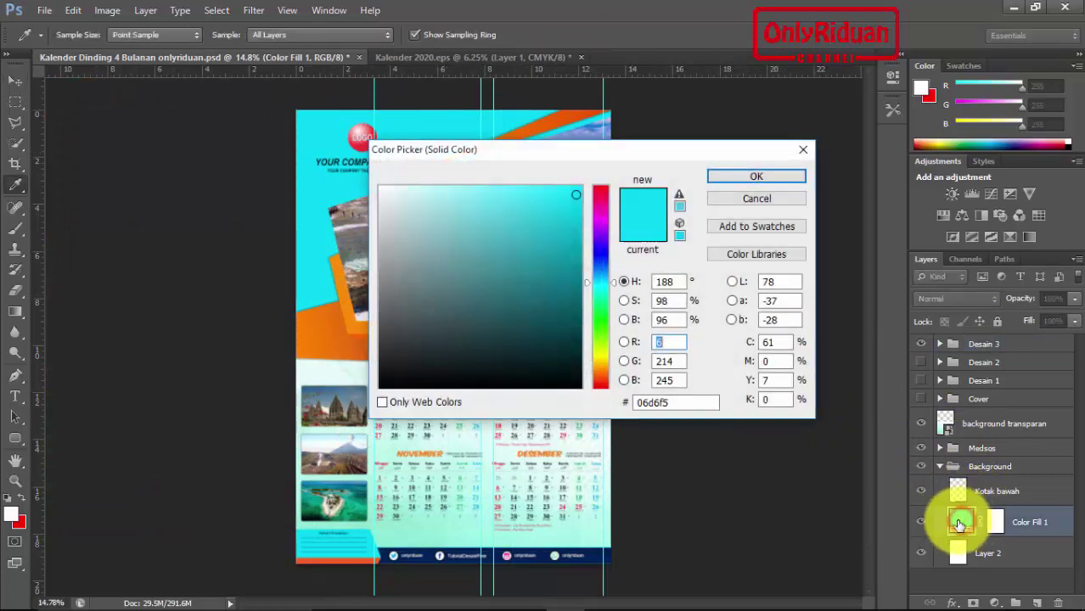
{"action": "left_click", "coordinate": [574, 195]}
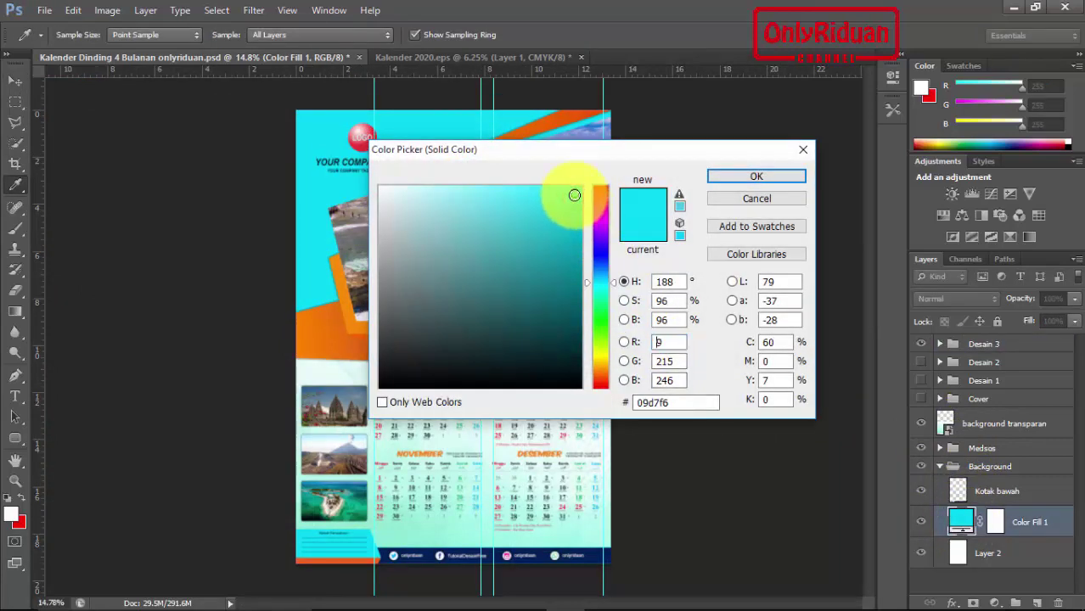
{"action": "left_click_drag", "start_coordinate": [613, 284], "coordinate": [619, 329]}
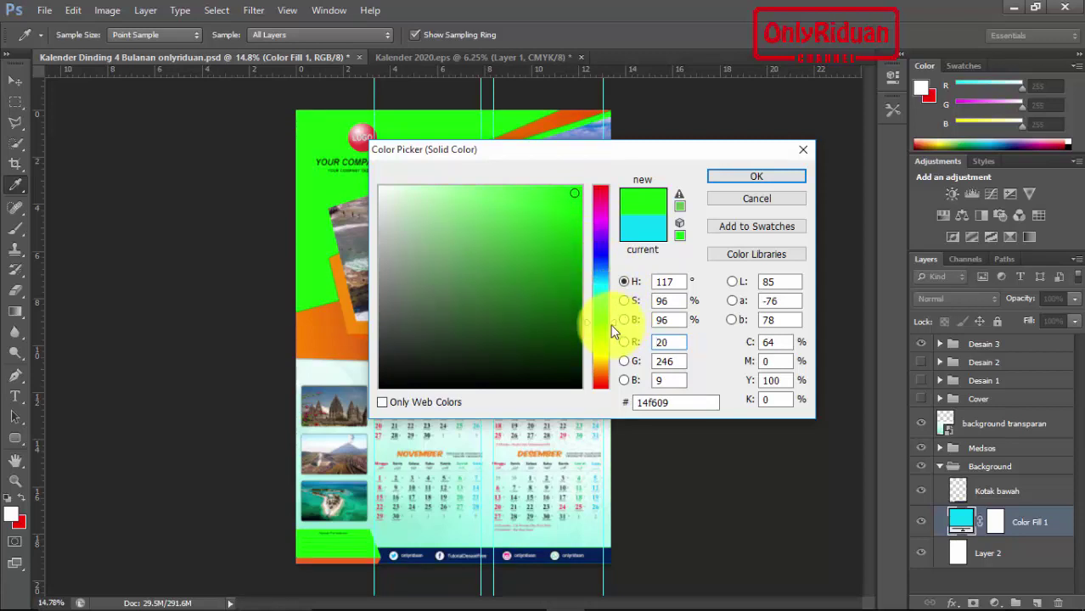
{"action": "left_click_drag", "start_coordinate": [614, 330], "coordinate": [617, 311]}
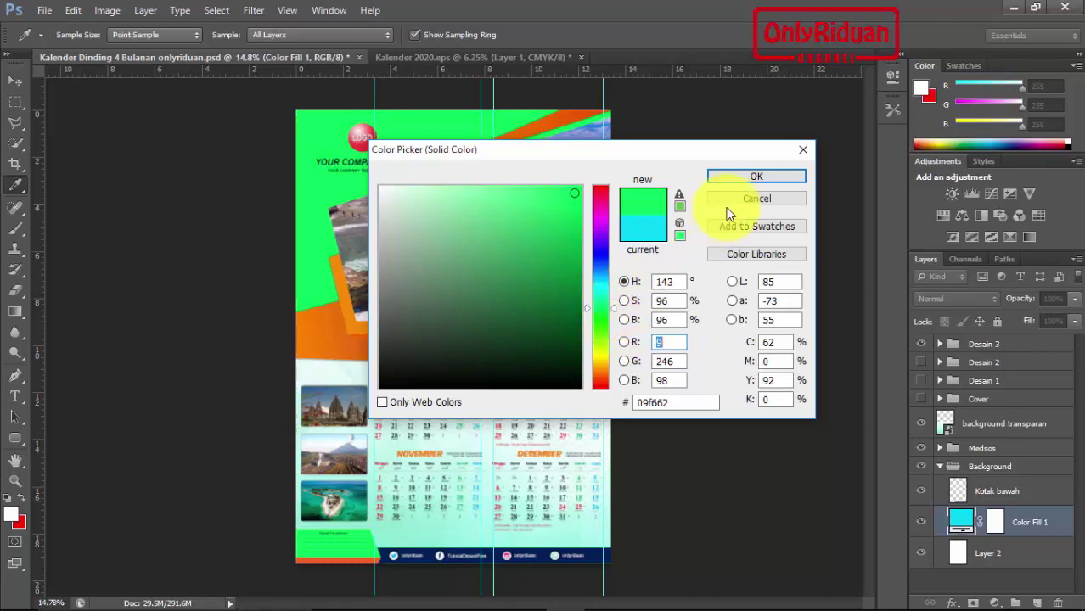
{"action": "left_click", "coordinate": [739, 176]}
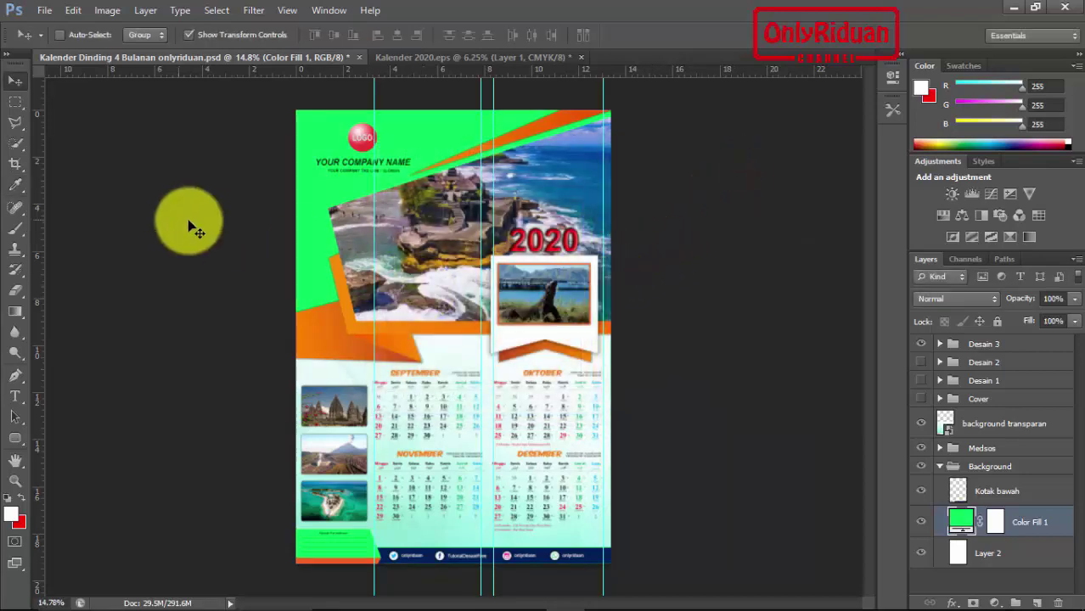
- Save the page as JPEG 'Desain 3' in the Final folder and open that folder in Explorer
{"action": "left_click", "coordinate": [44, 10]}
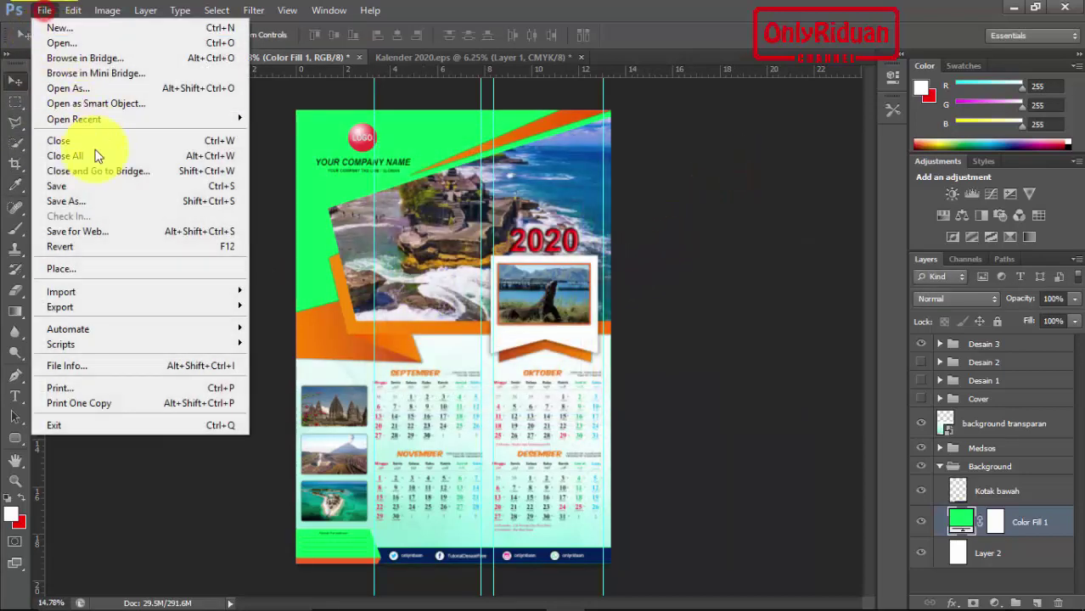
{"action": "left_click", "coordinate": [96, 201]}
{"action": "double_click", "coordinate": [209, 211]}
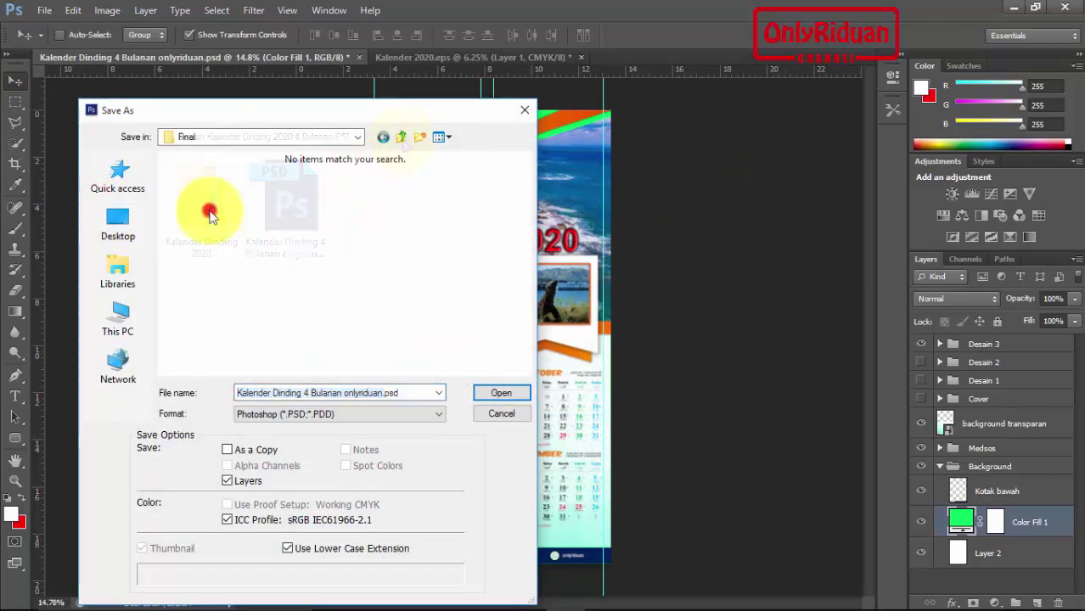
{"action": "left_click", "coordinate": [310, 413]}
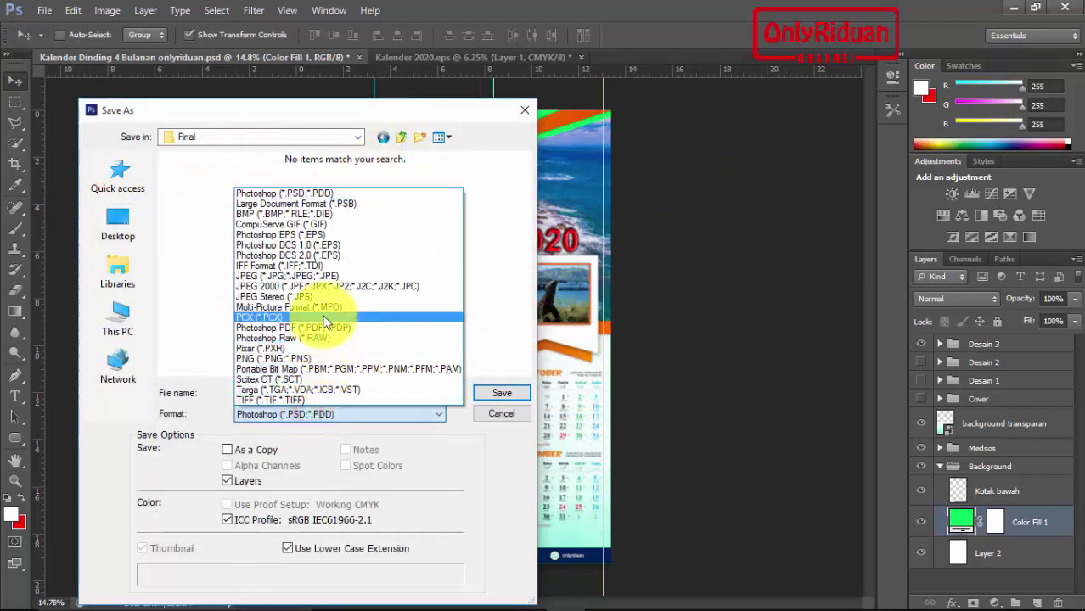
{"action": "left_click", "coordinate": [319, 280]}
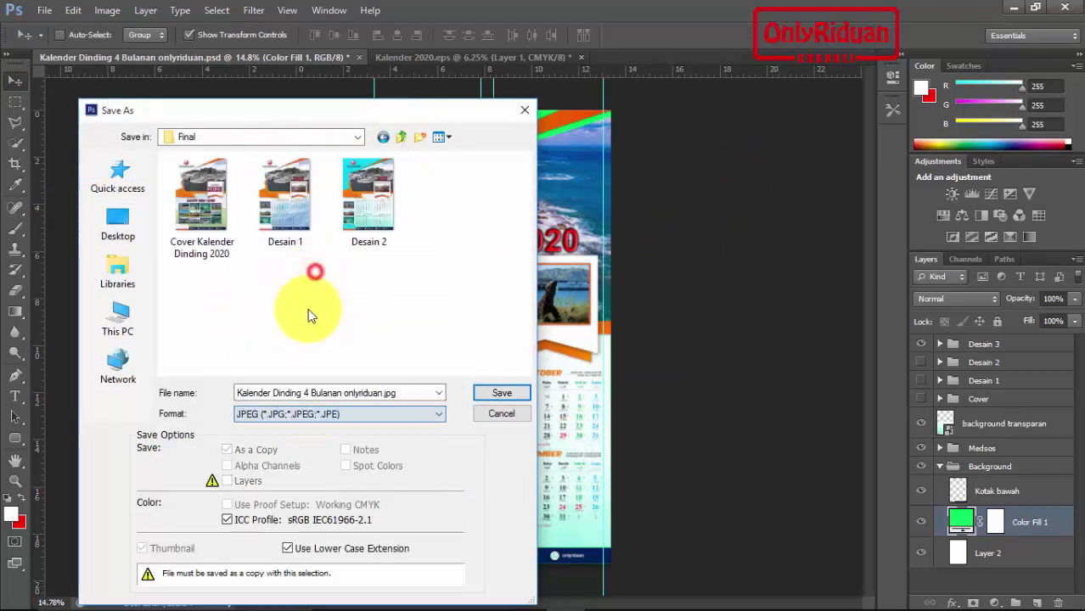
{"action": "left_click", "coordinate": [368, 245]}
{"action": "left_click", "coordinate": [303, 396]}
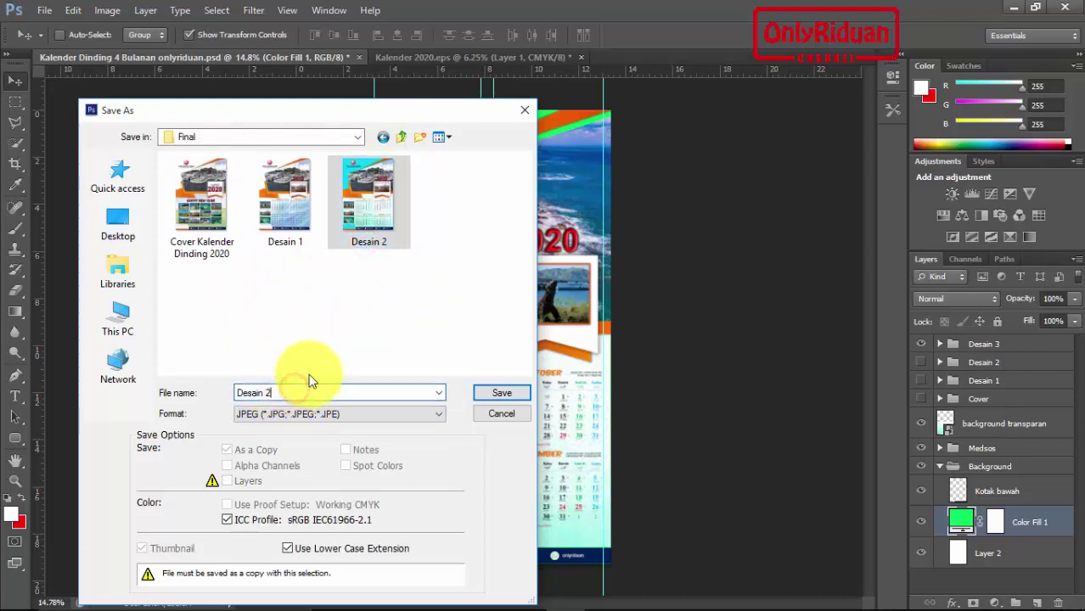
{"action": "key", "text": "BackSpace"}
{"action": "type", "text": "3"}
{"action": "left_click", "coordinate": [503, 395]}
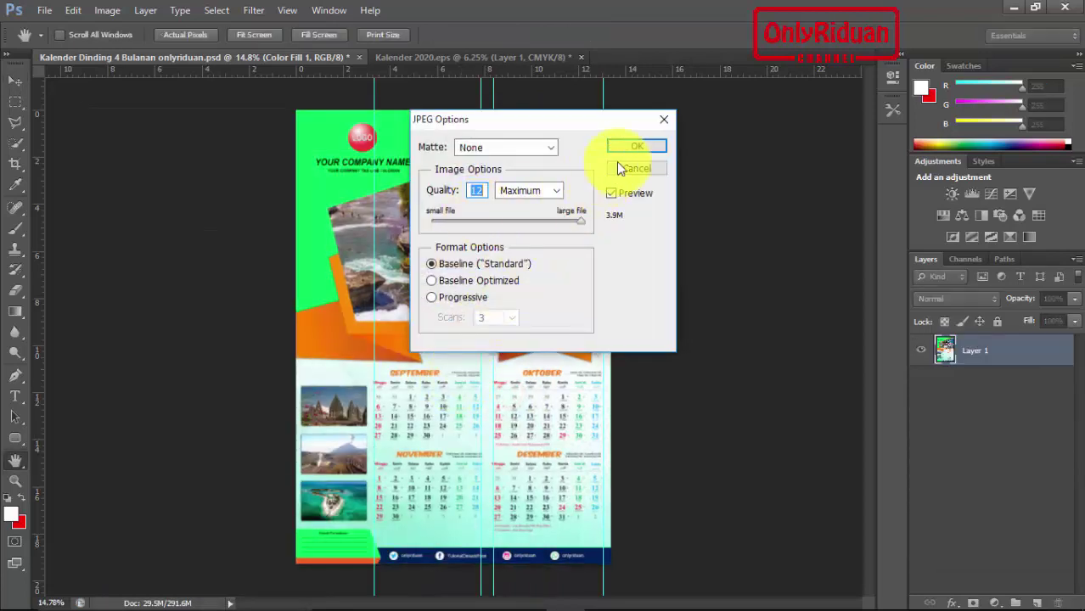
{"action": "left_click", "coordinate": [633, 146]}
{"action": "left_click", "coordinate": [413, 595]}
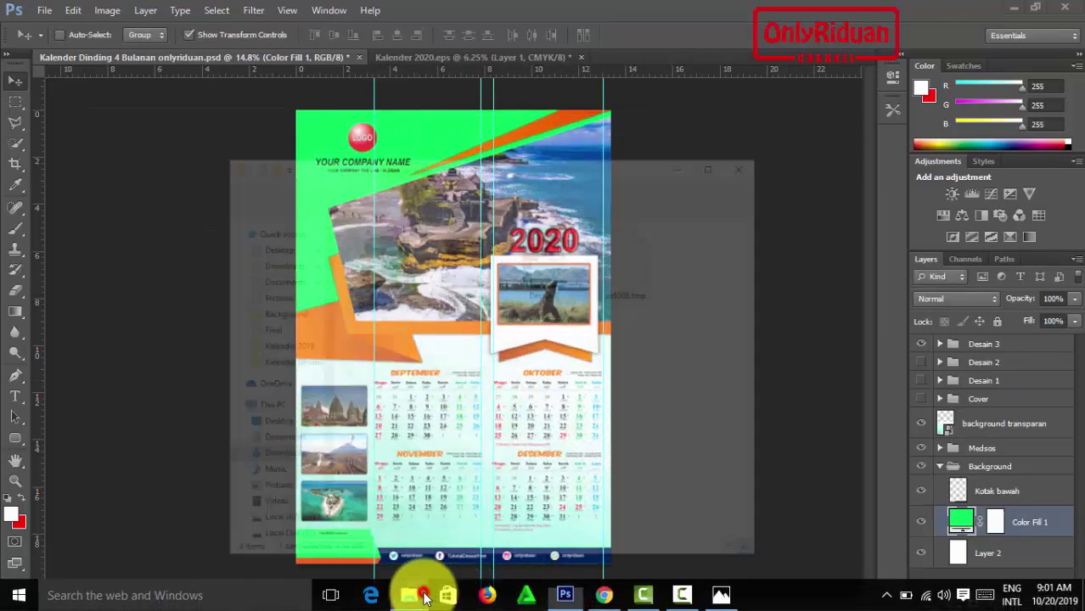